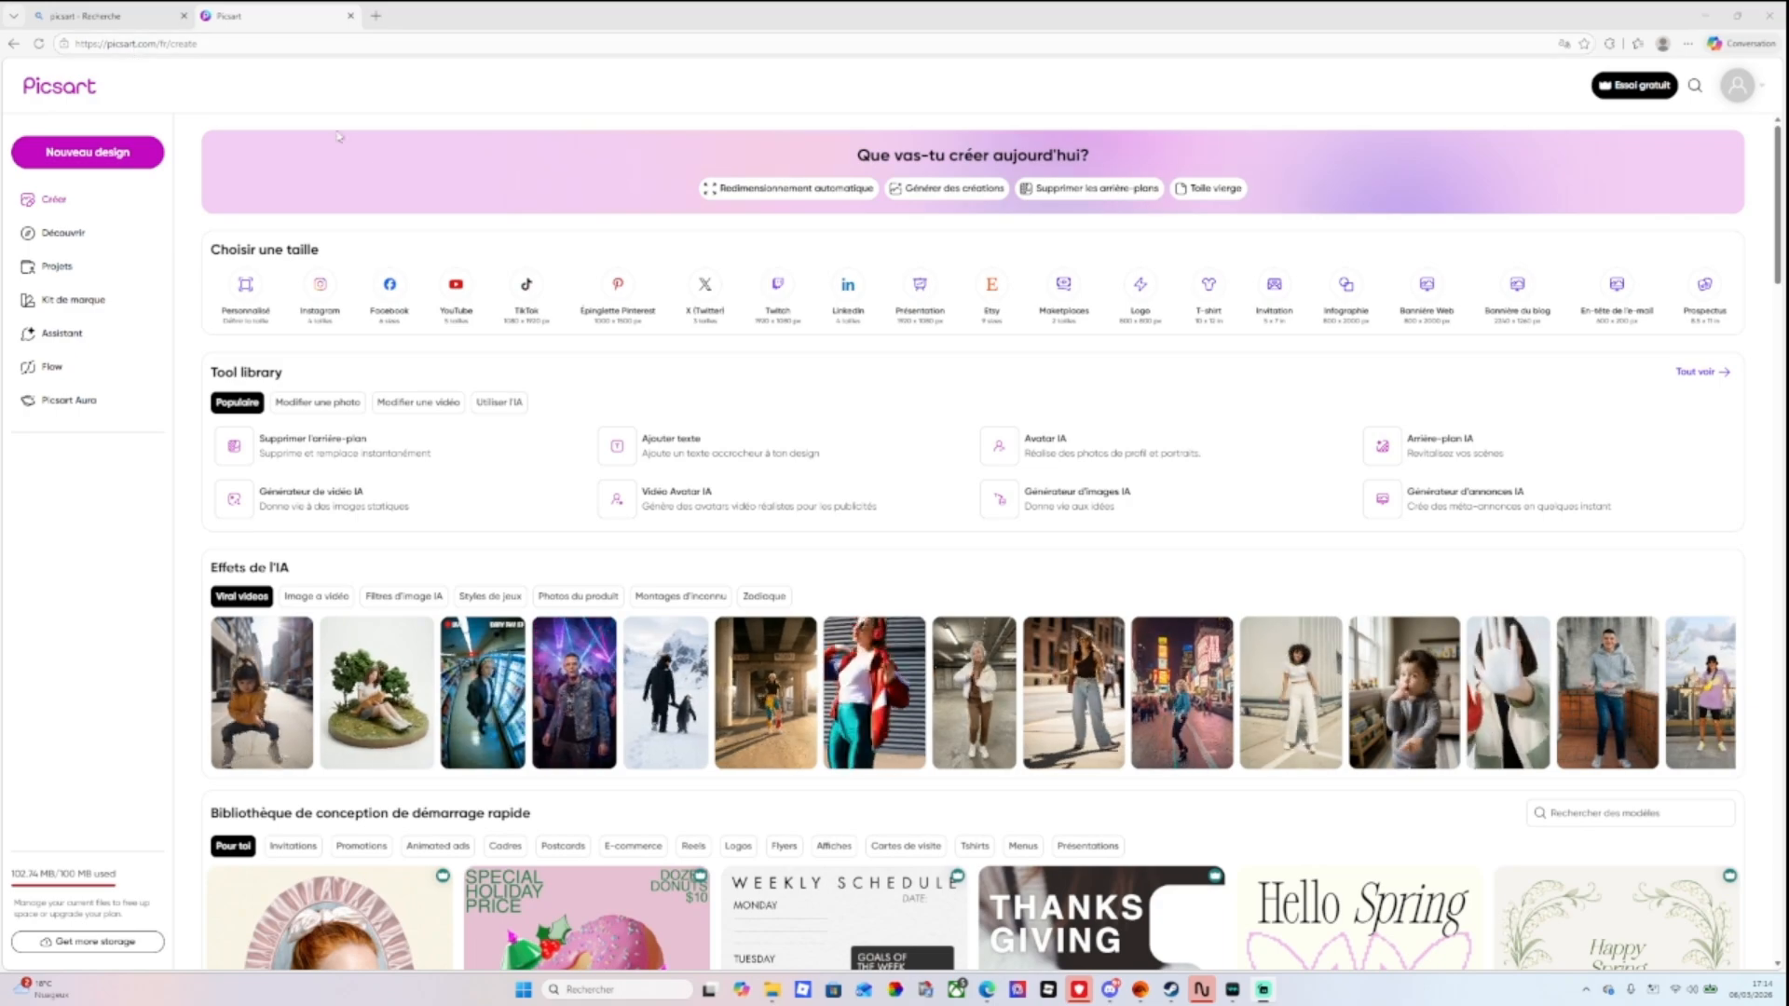
Create a blank 1280 x 720 px YouTube thumbnail project and dismiss the storage upgrade offer.
left_click(456, 284)
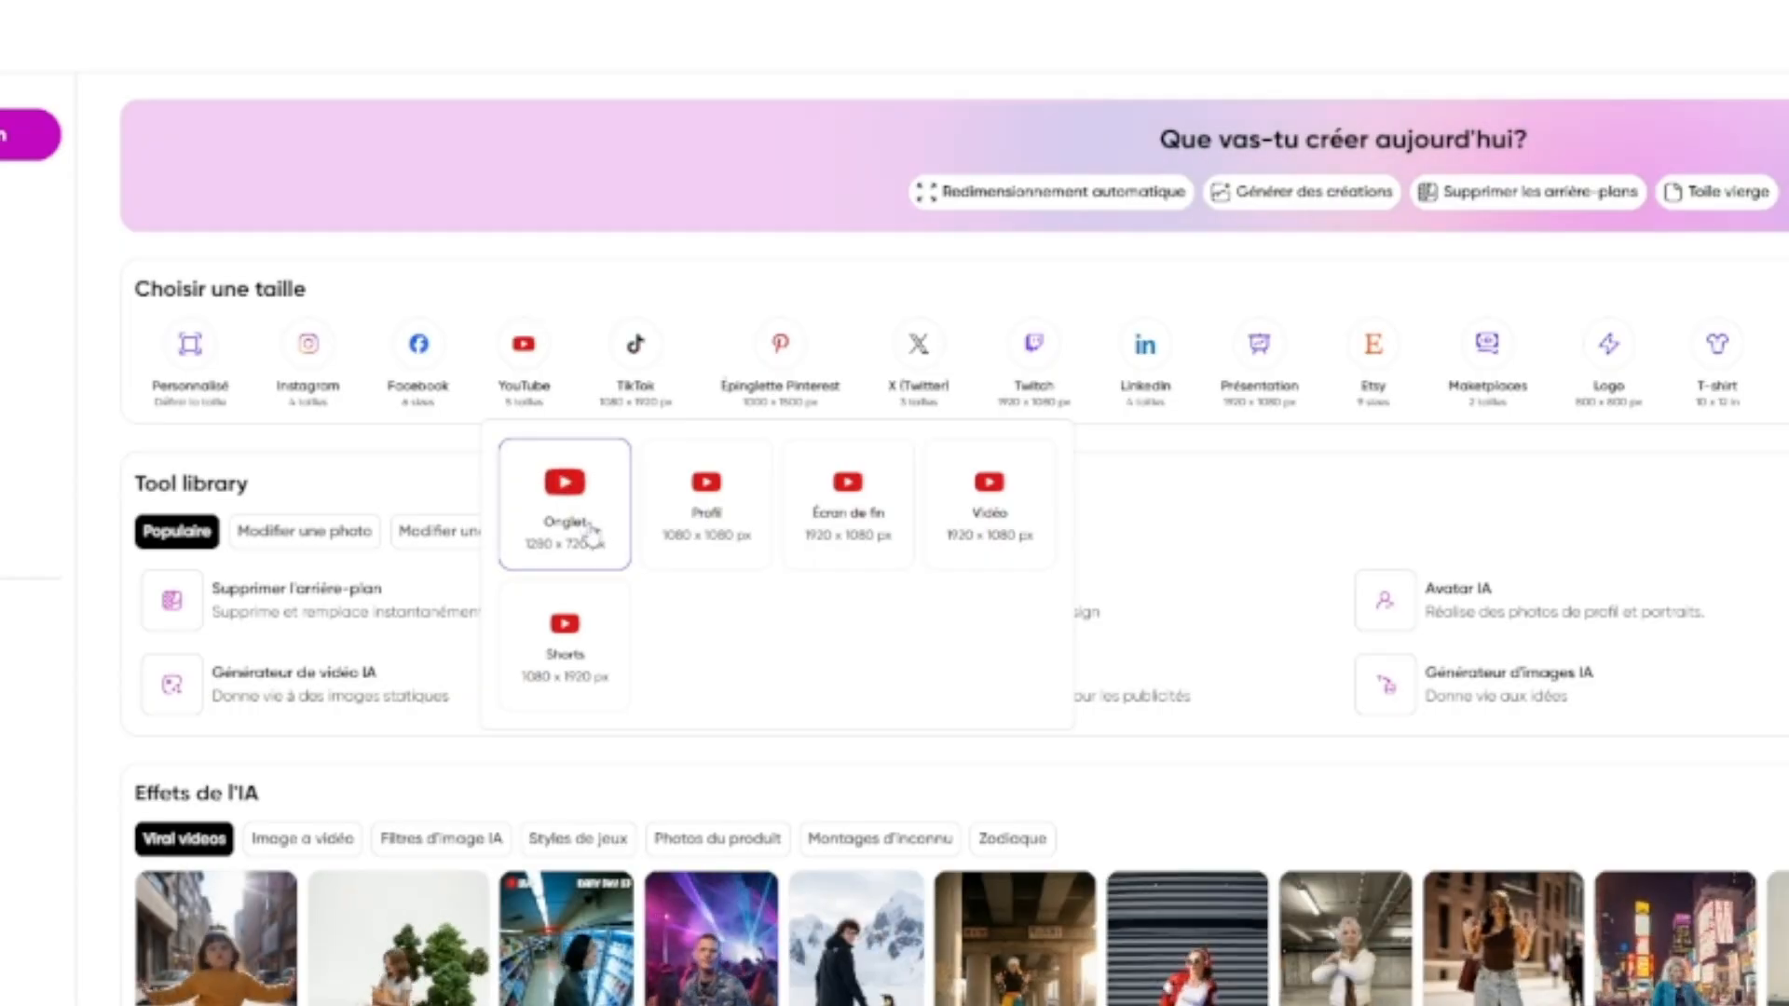
left_click(593, 524)
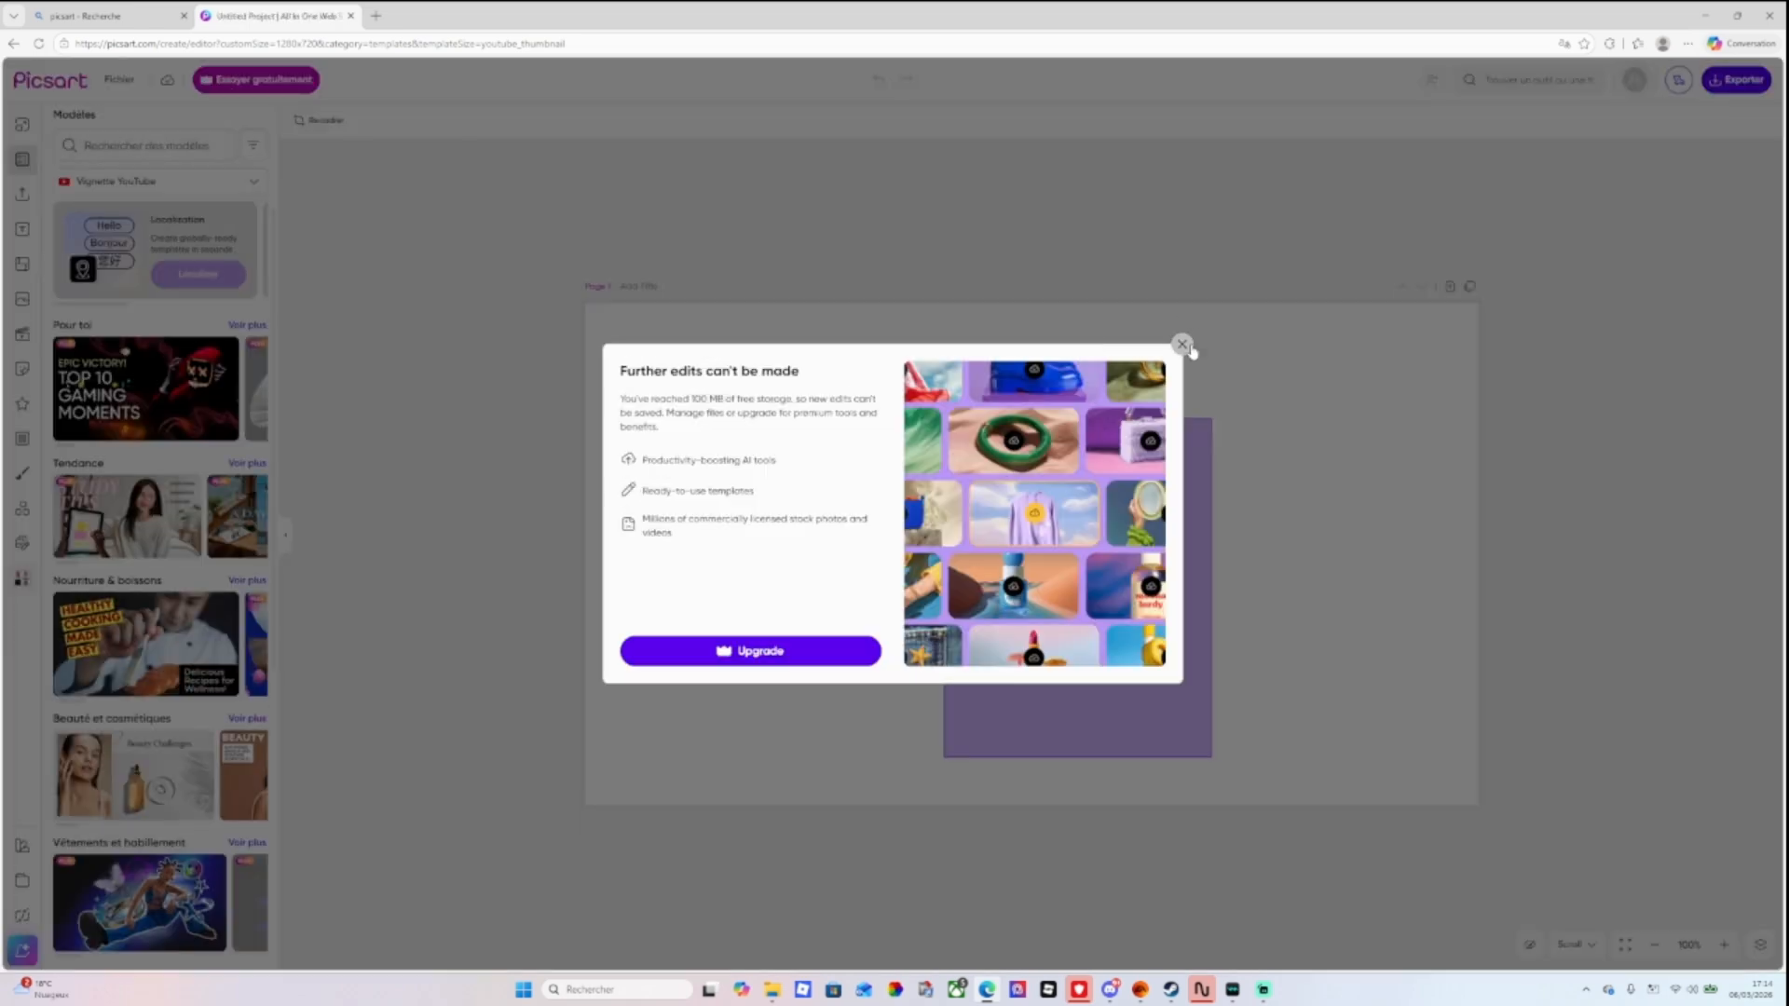
left_click(1182, 344)
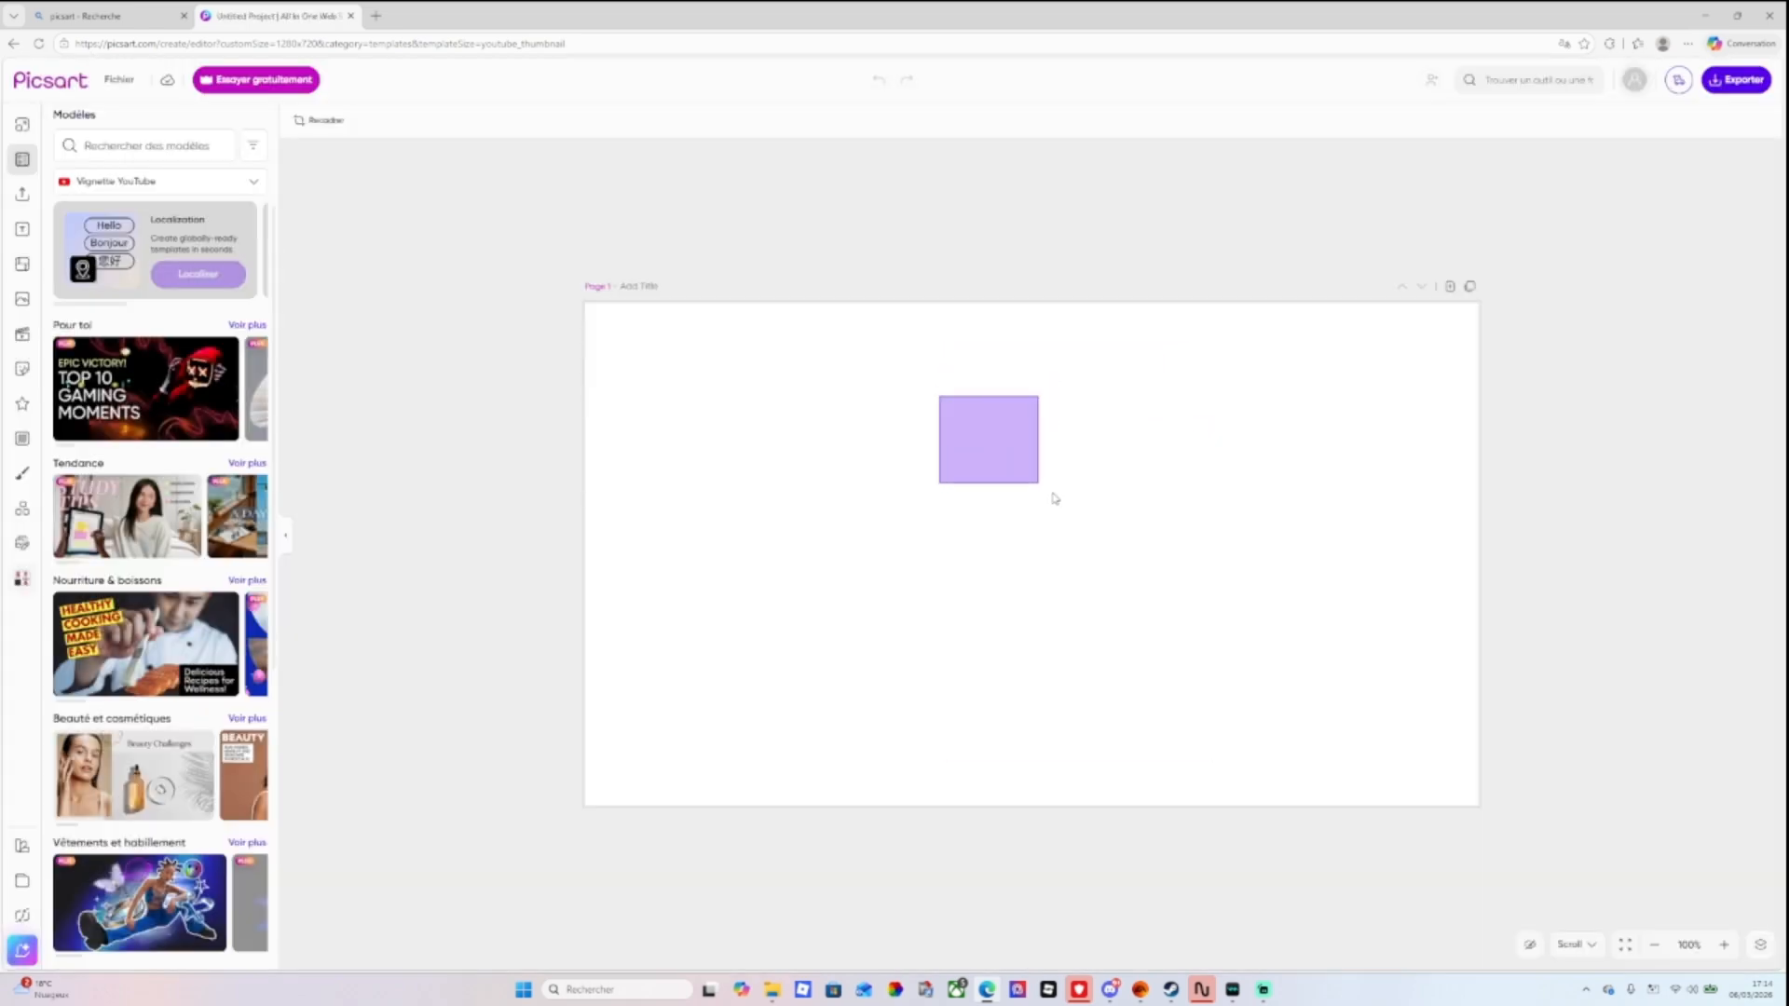
Show the text presets and the project's uploaded images, and view the existing thumbnails on the YouTube channel page.
left_click(23, 231)
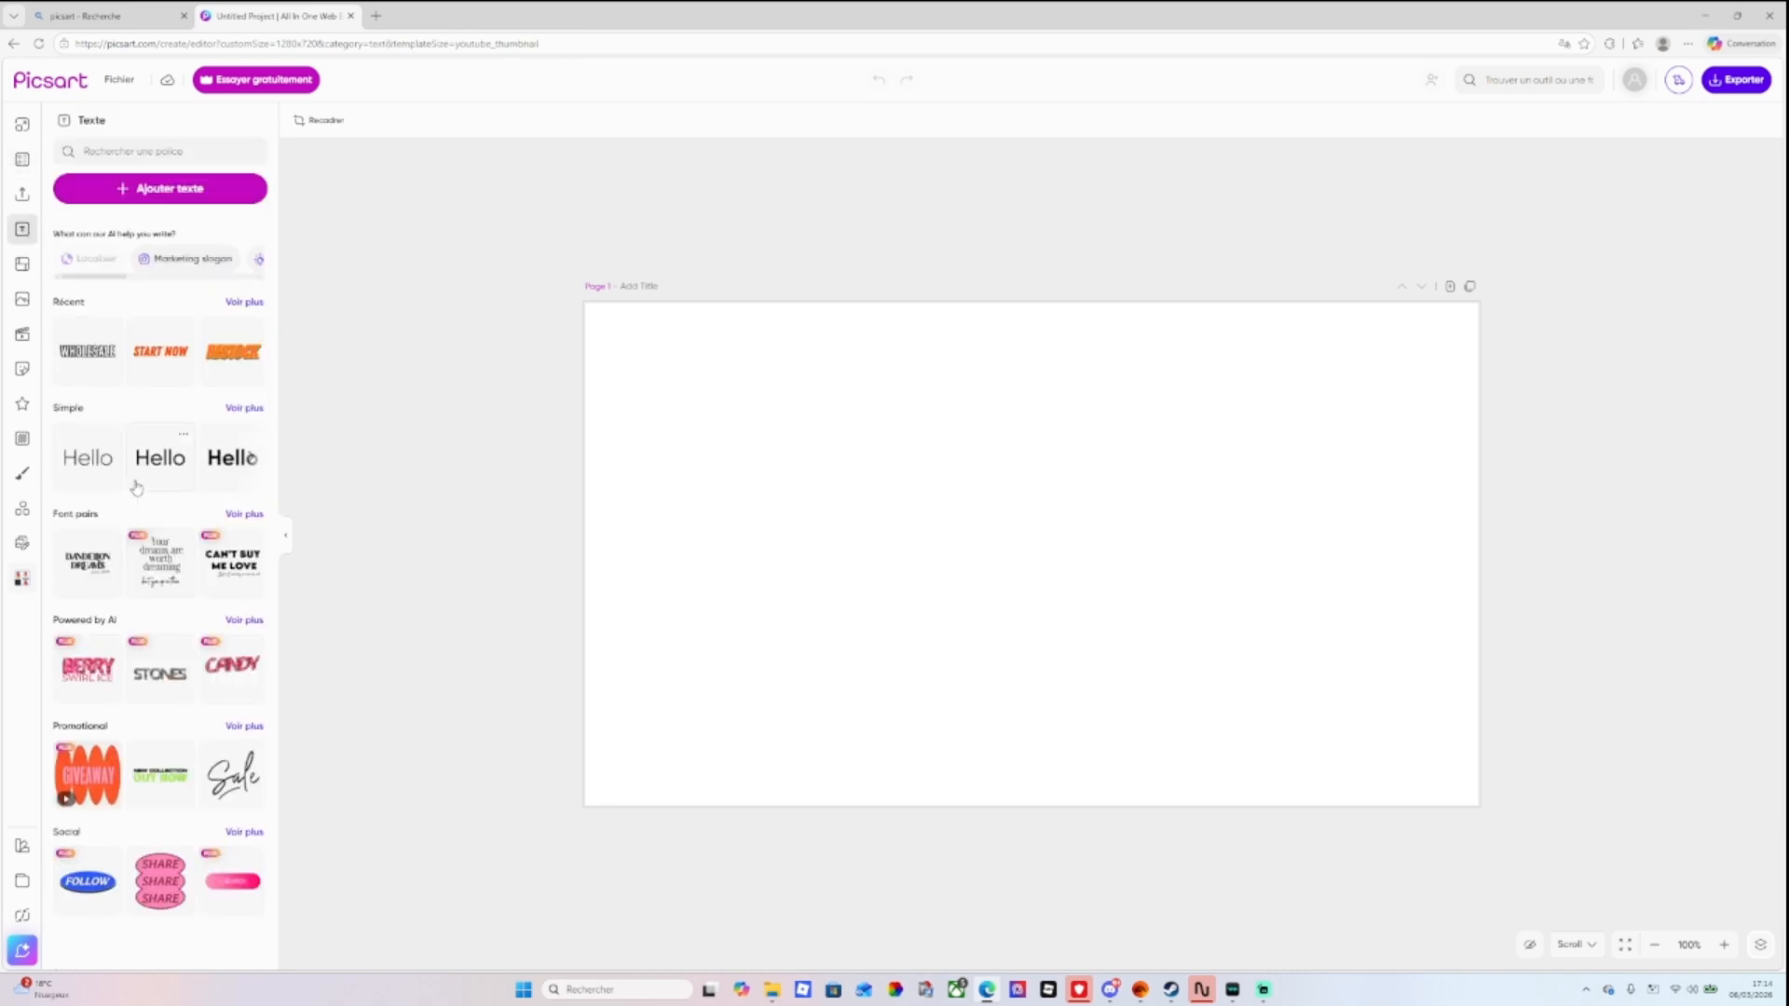
left_click(23, 193)
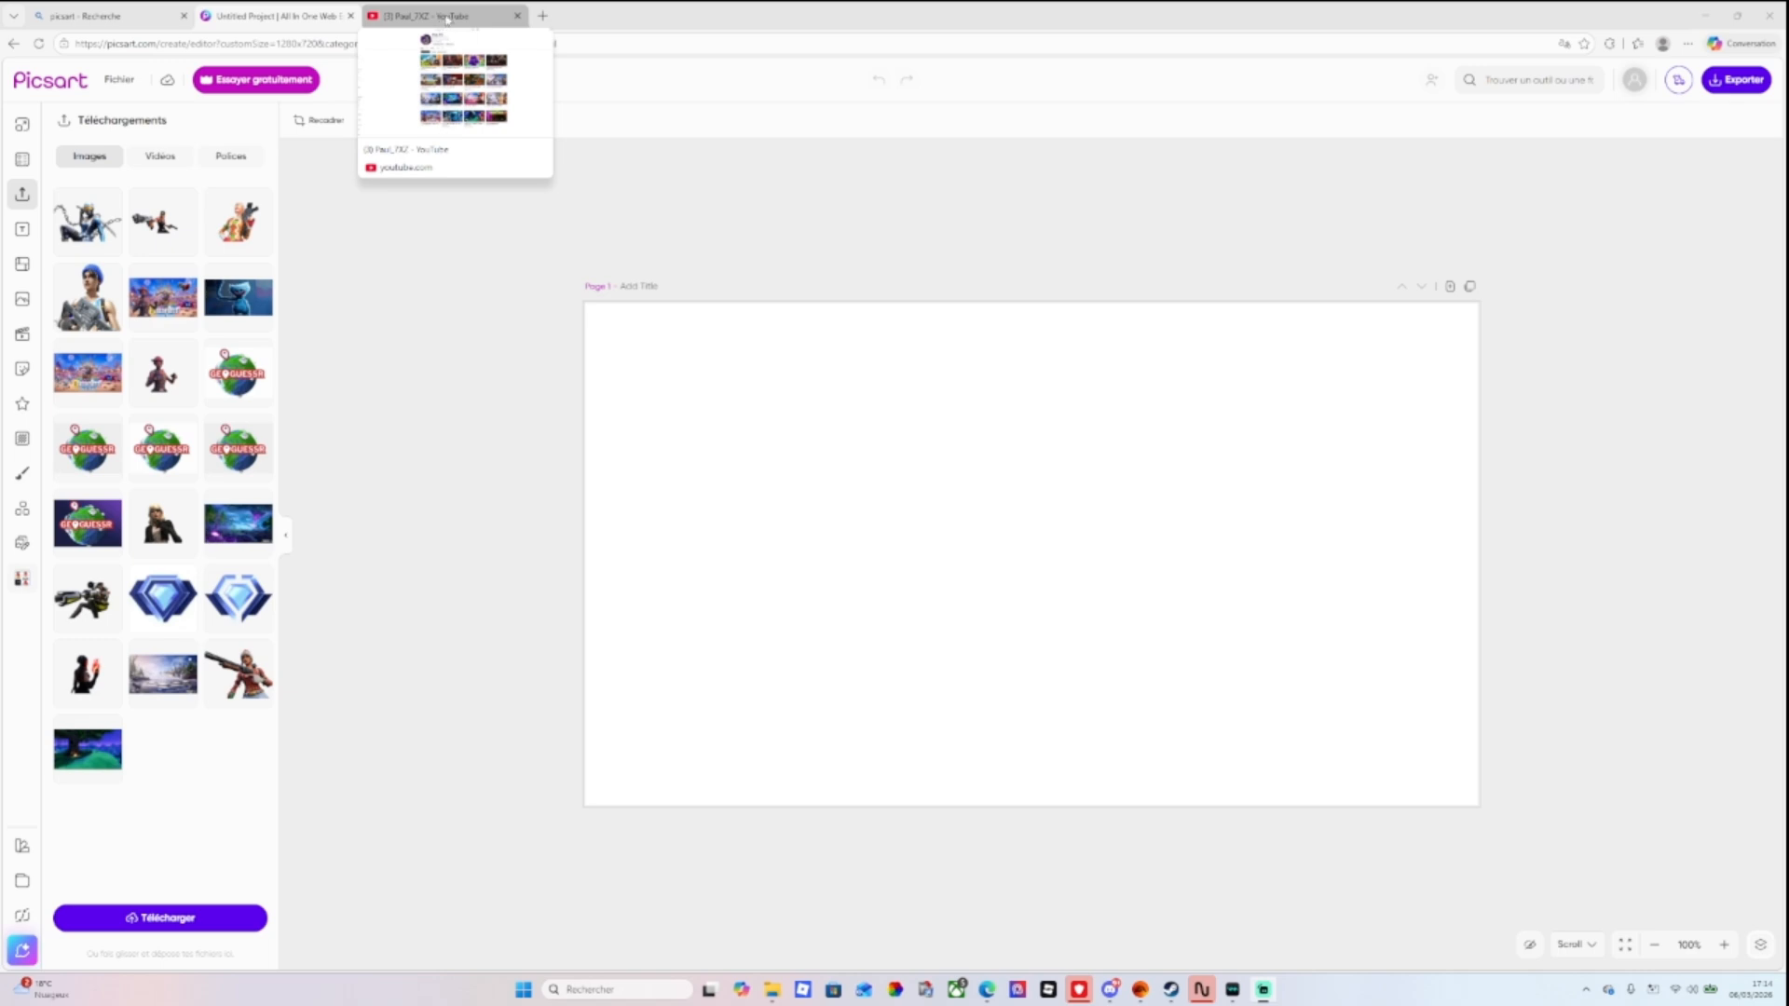
left_click(453, 18)
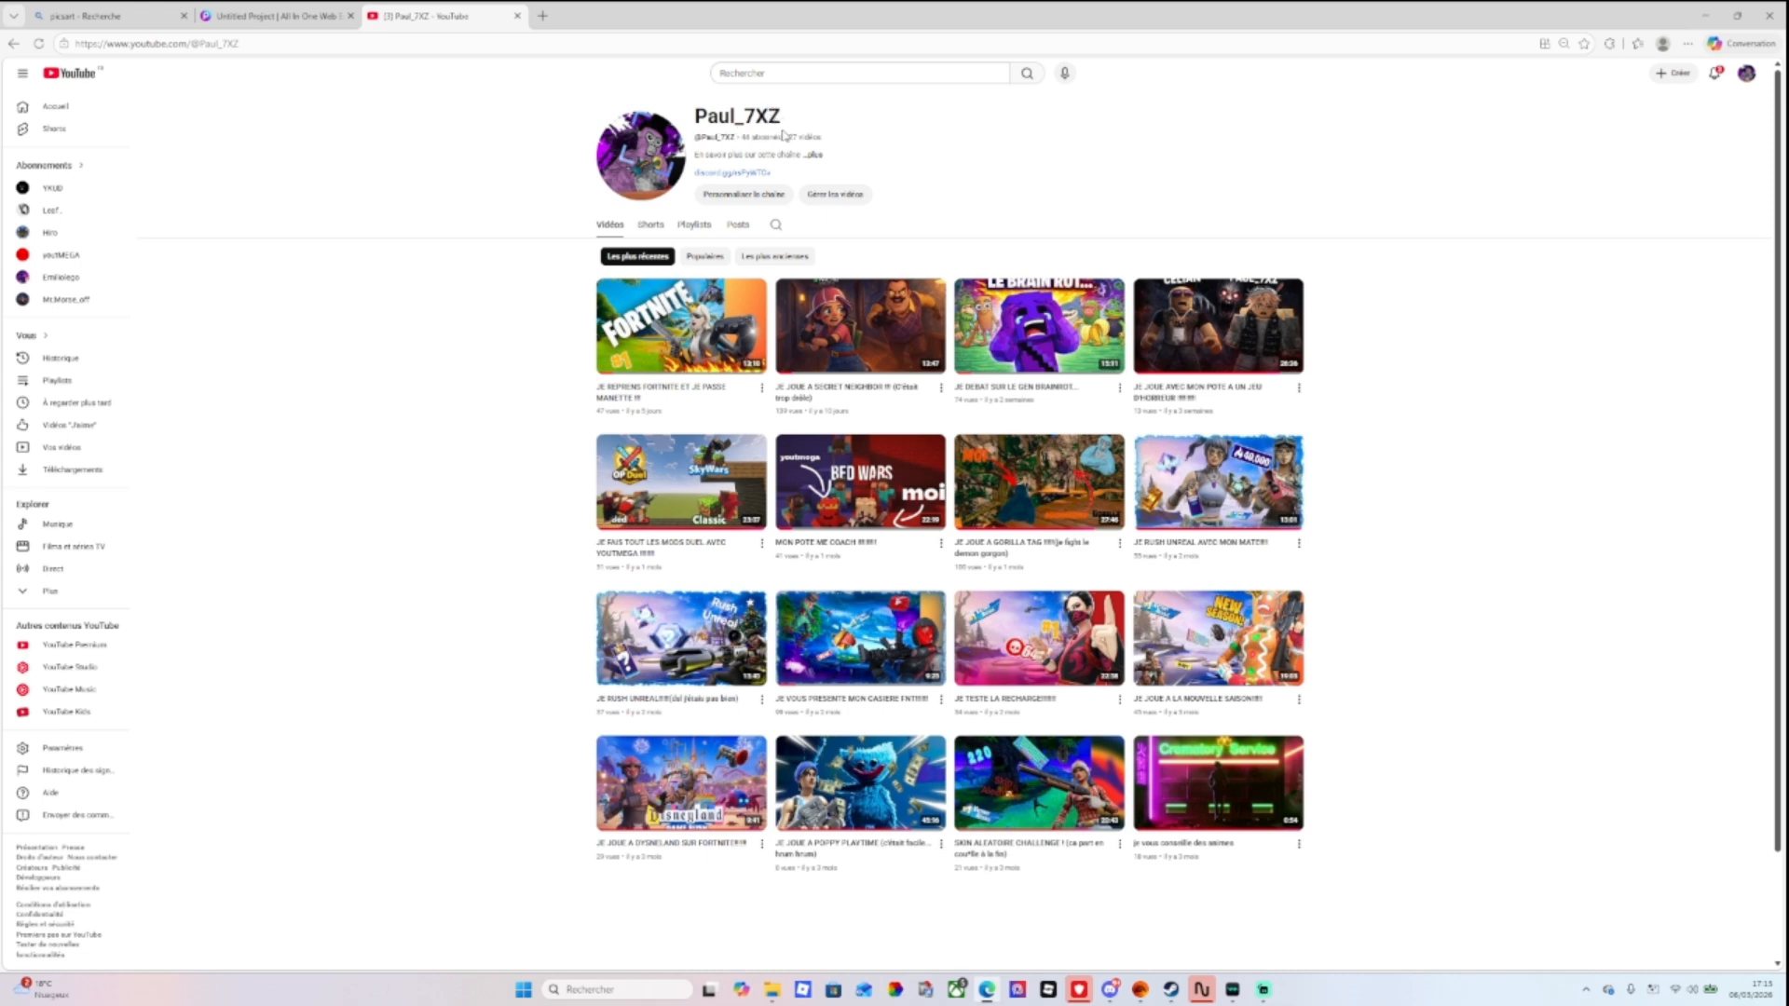
Load youtube.com in a new browser tab and search for "render pack fortnite".
left_click(542, 16)
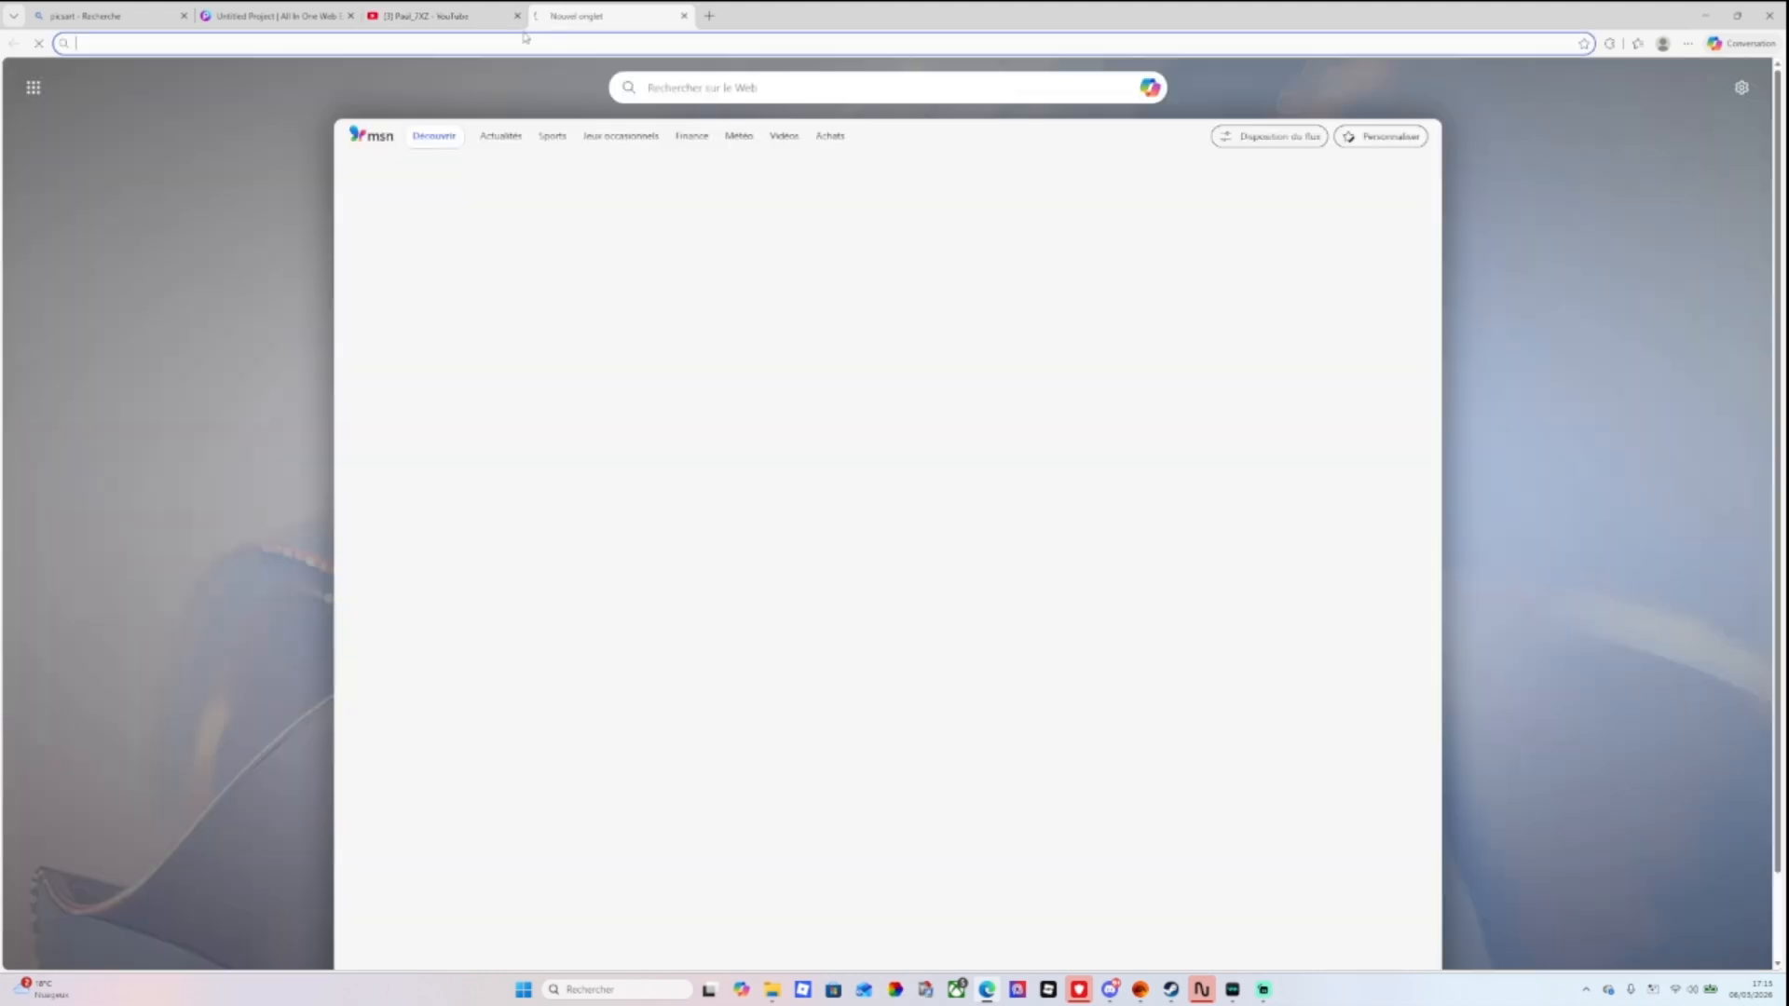
type("youtube.com")
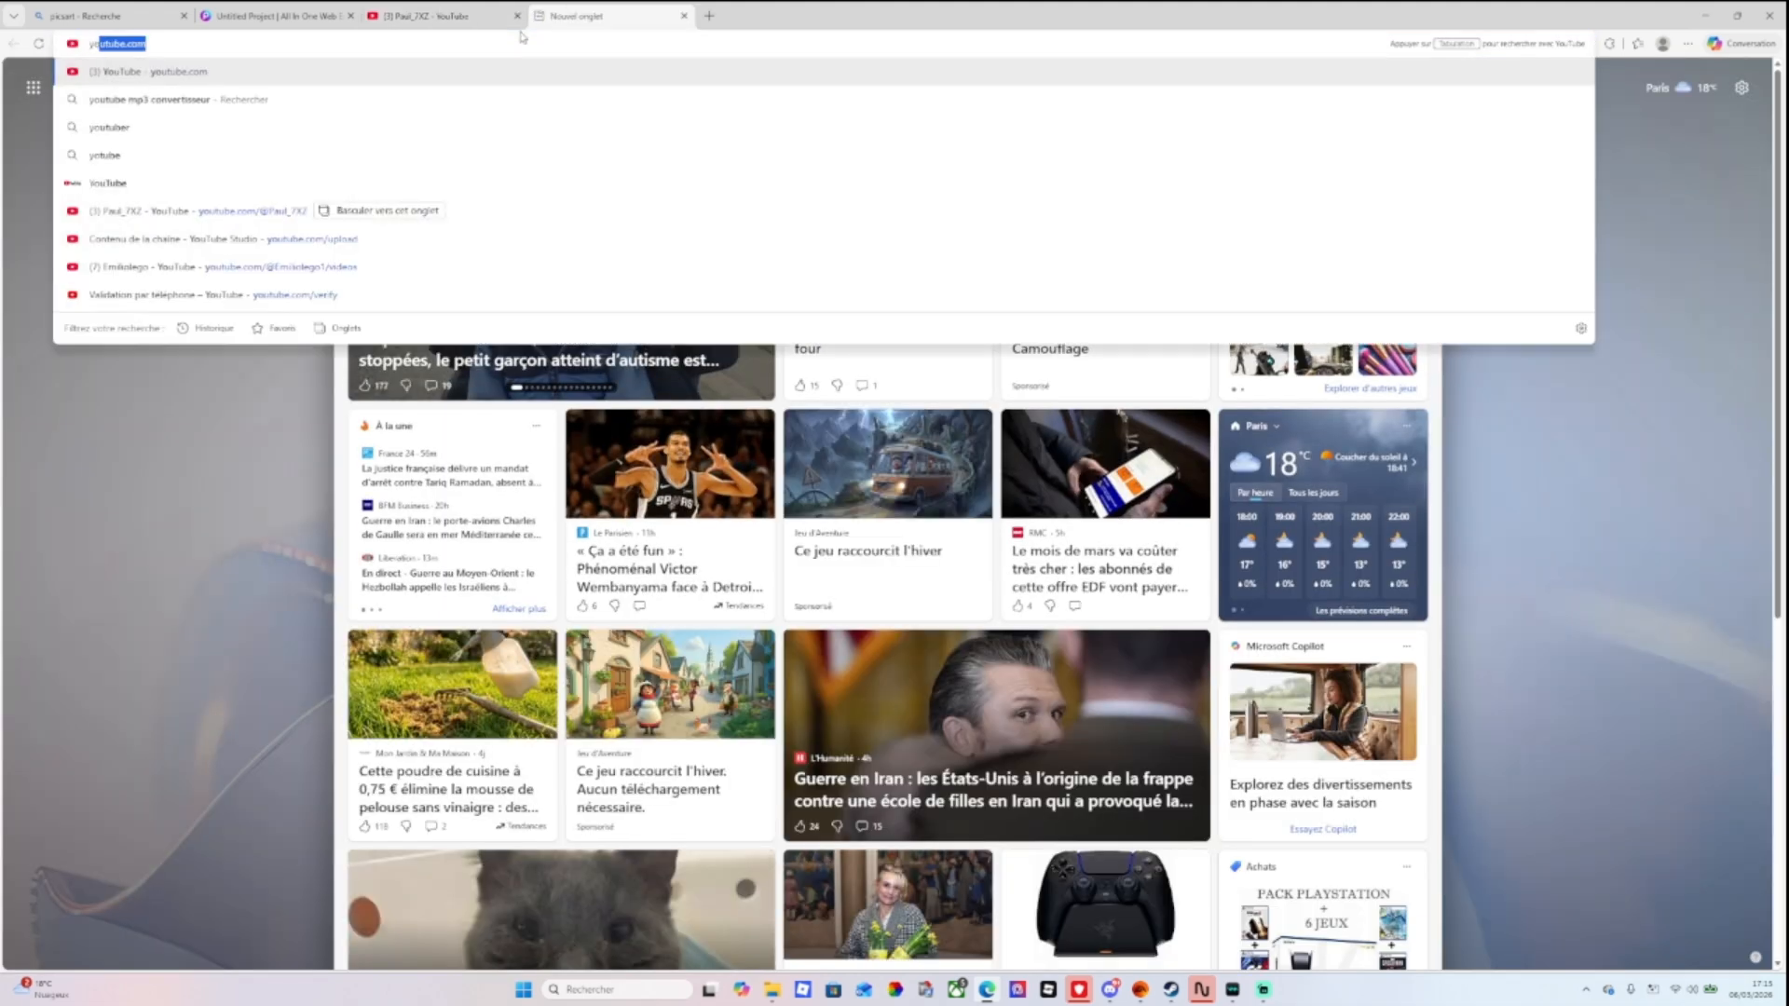
key("Return")
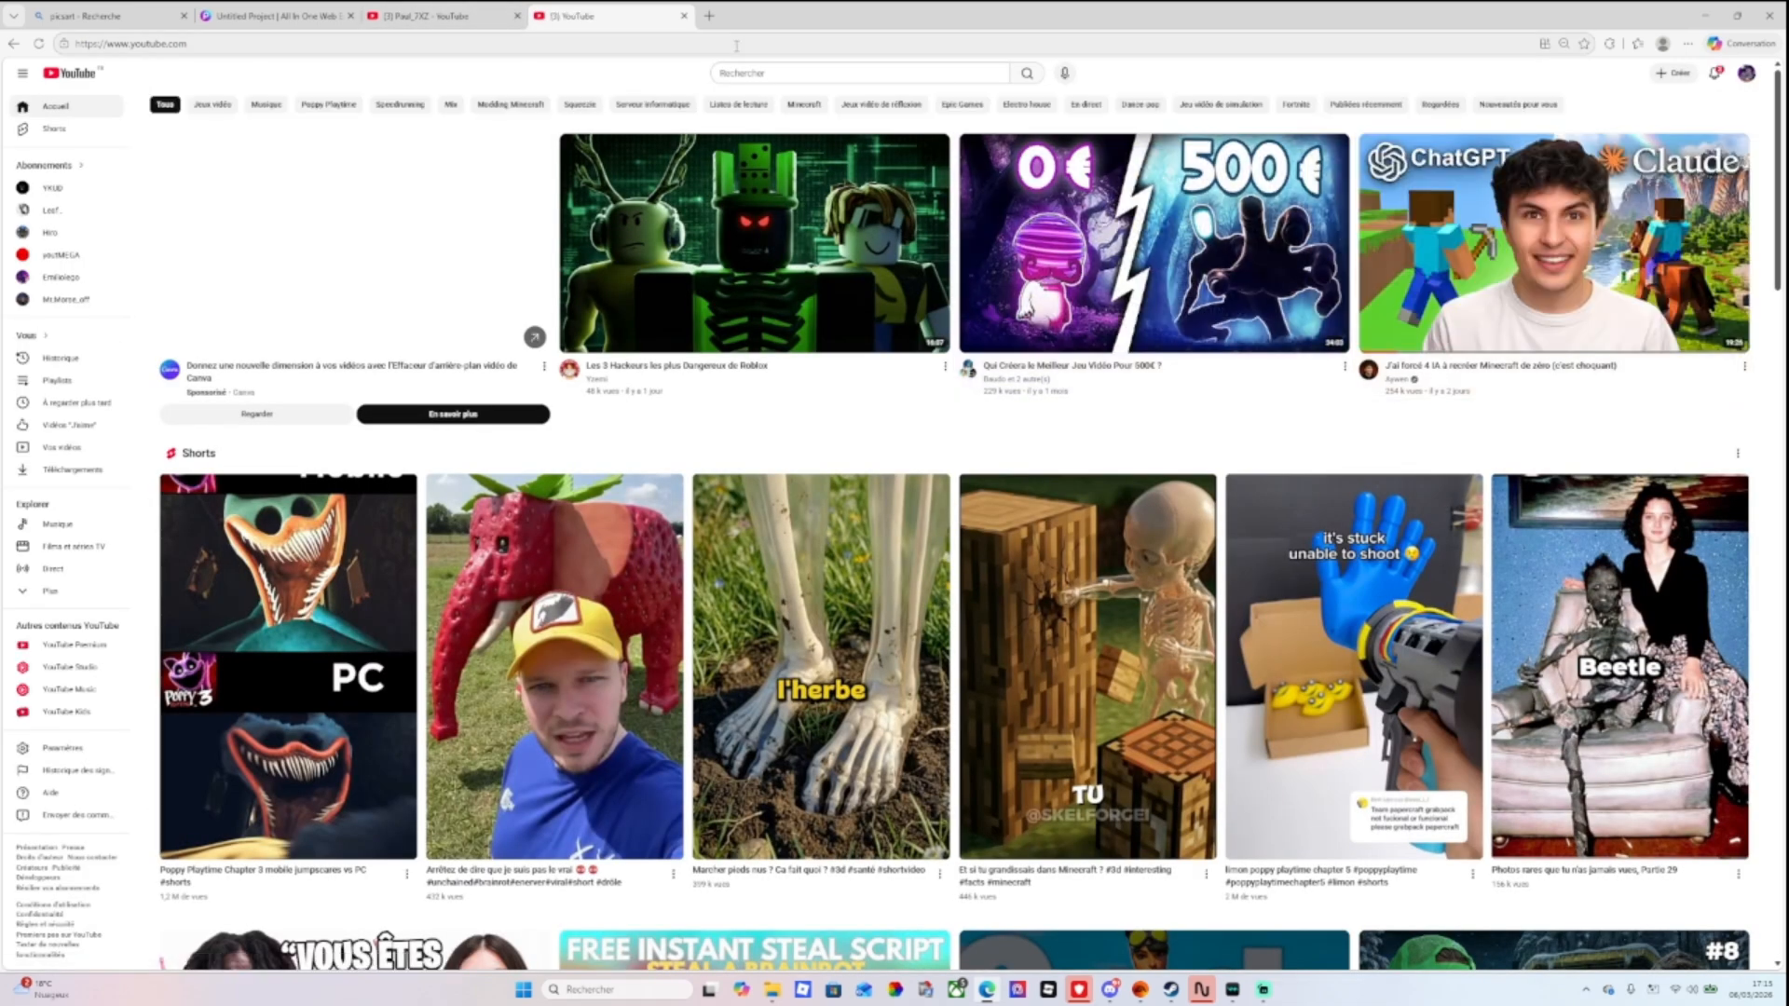
left_click(760, 74)
type("render pa")
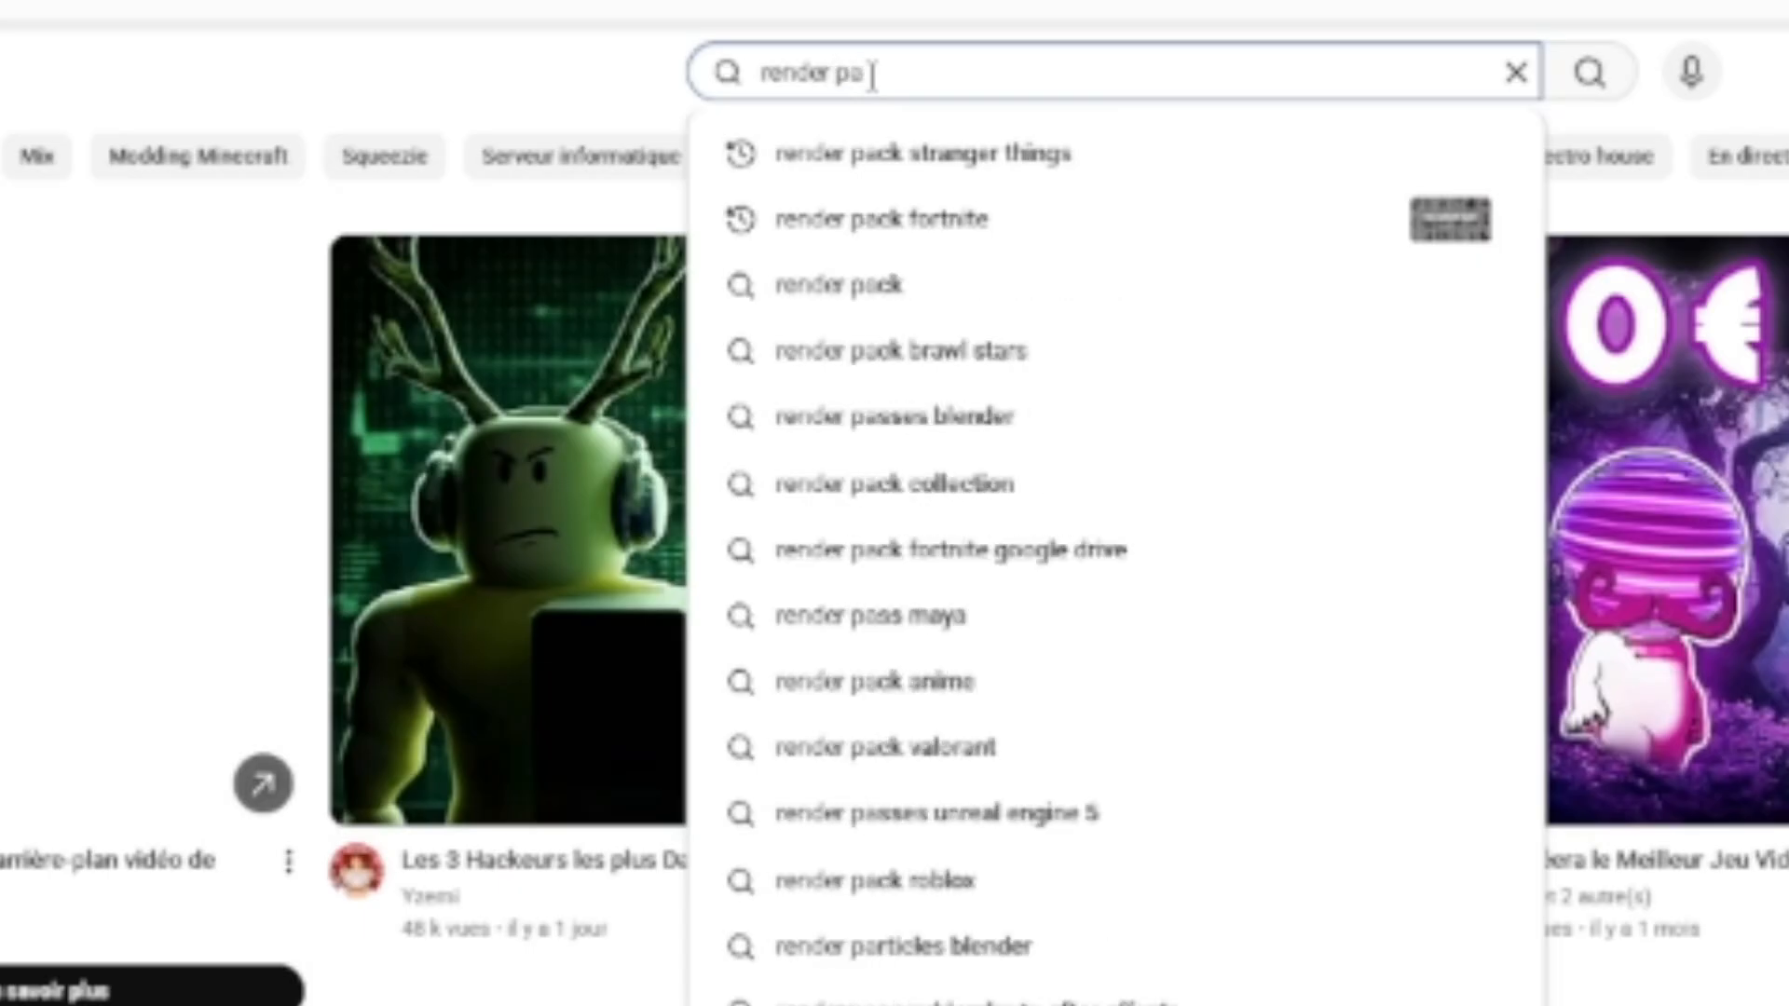
type("ck")
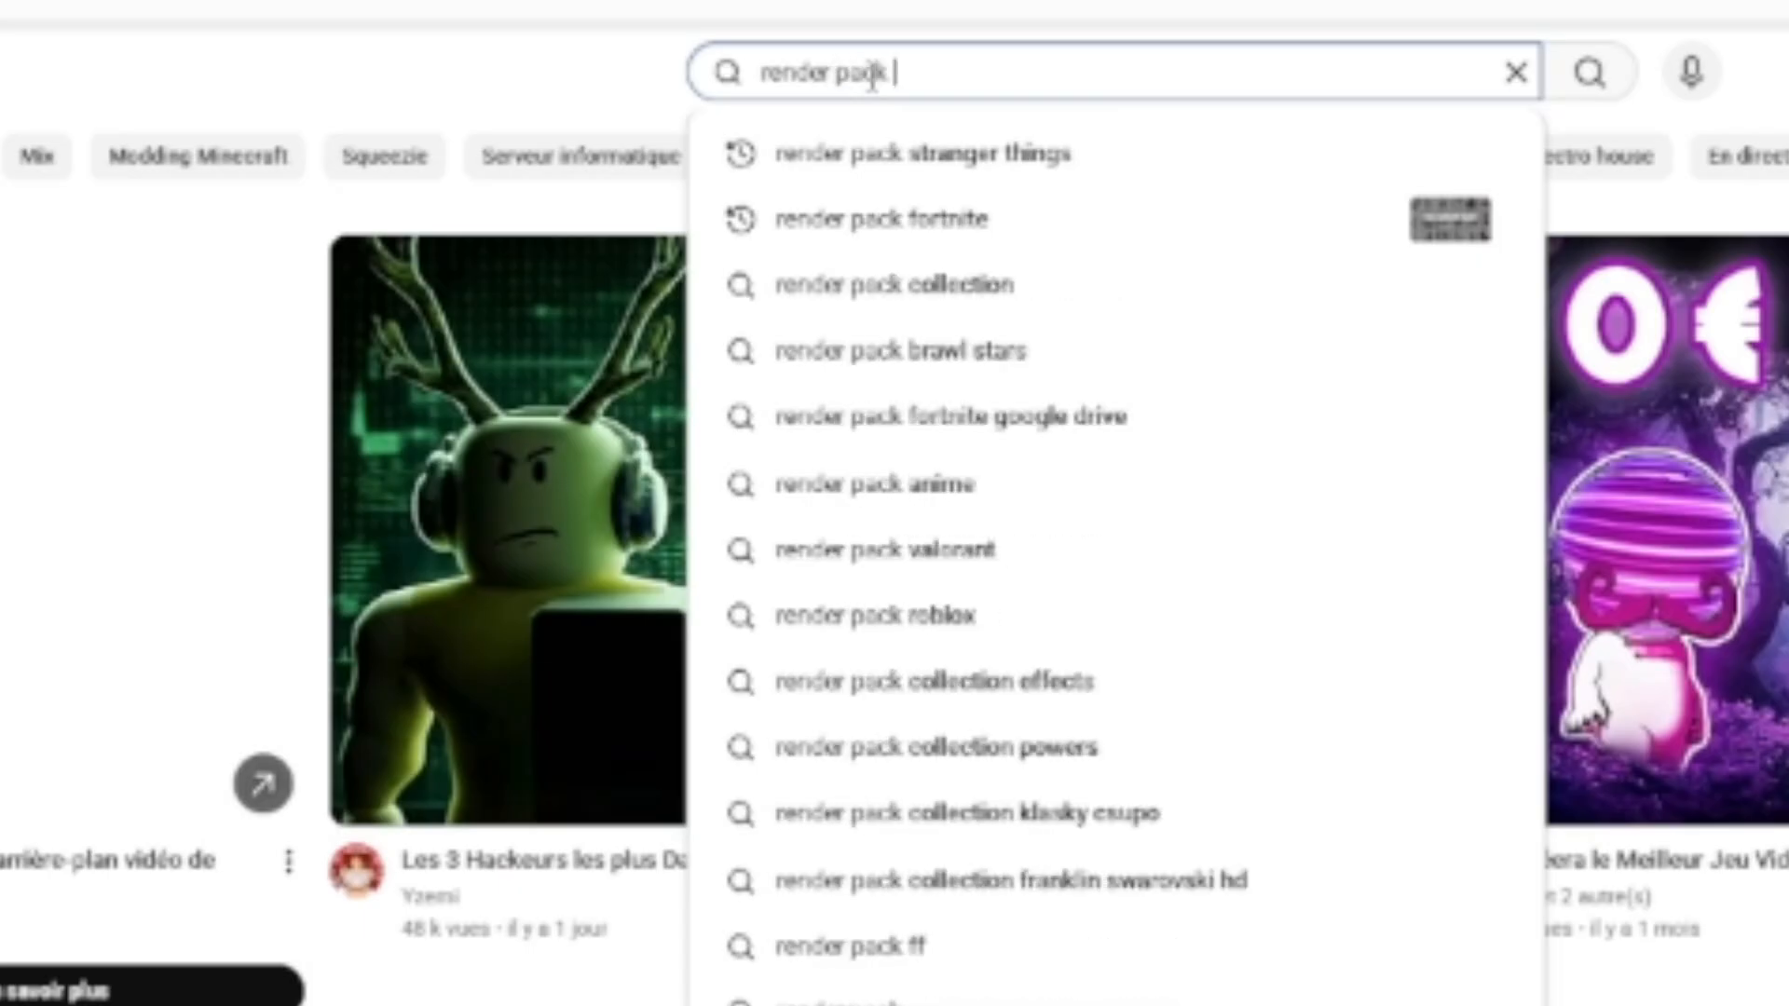
left_click(1058, 224)
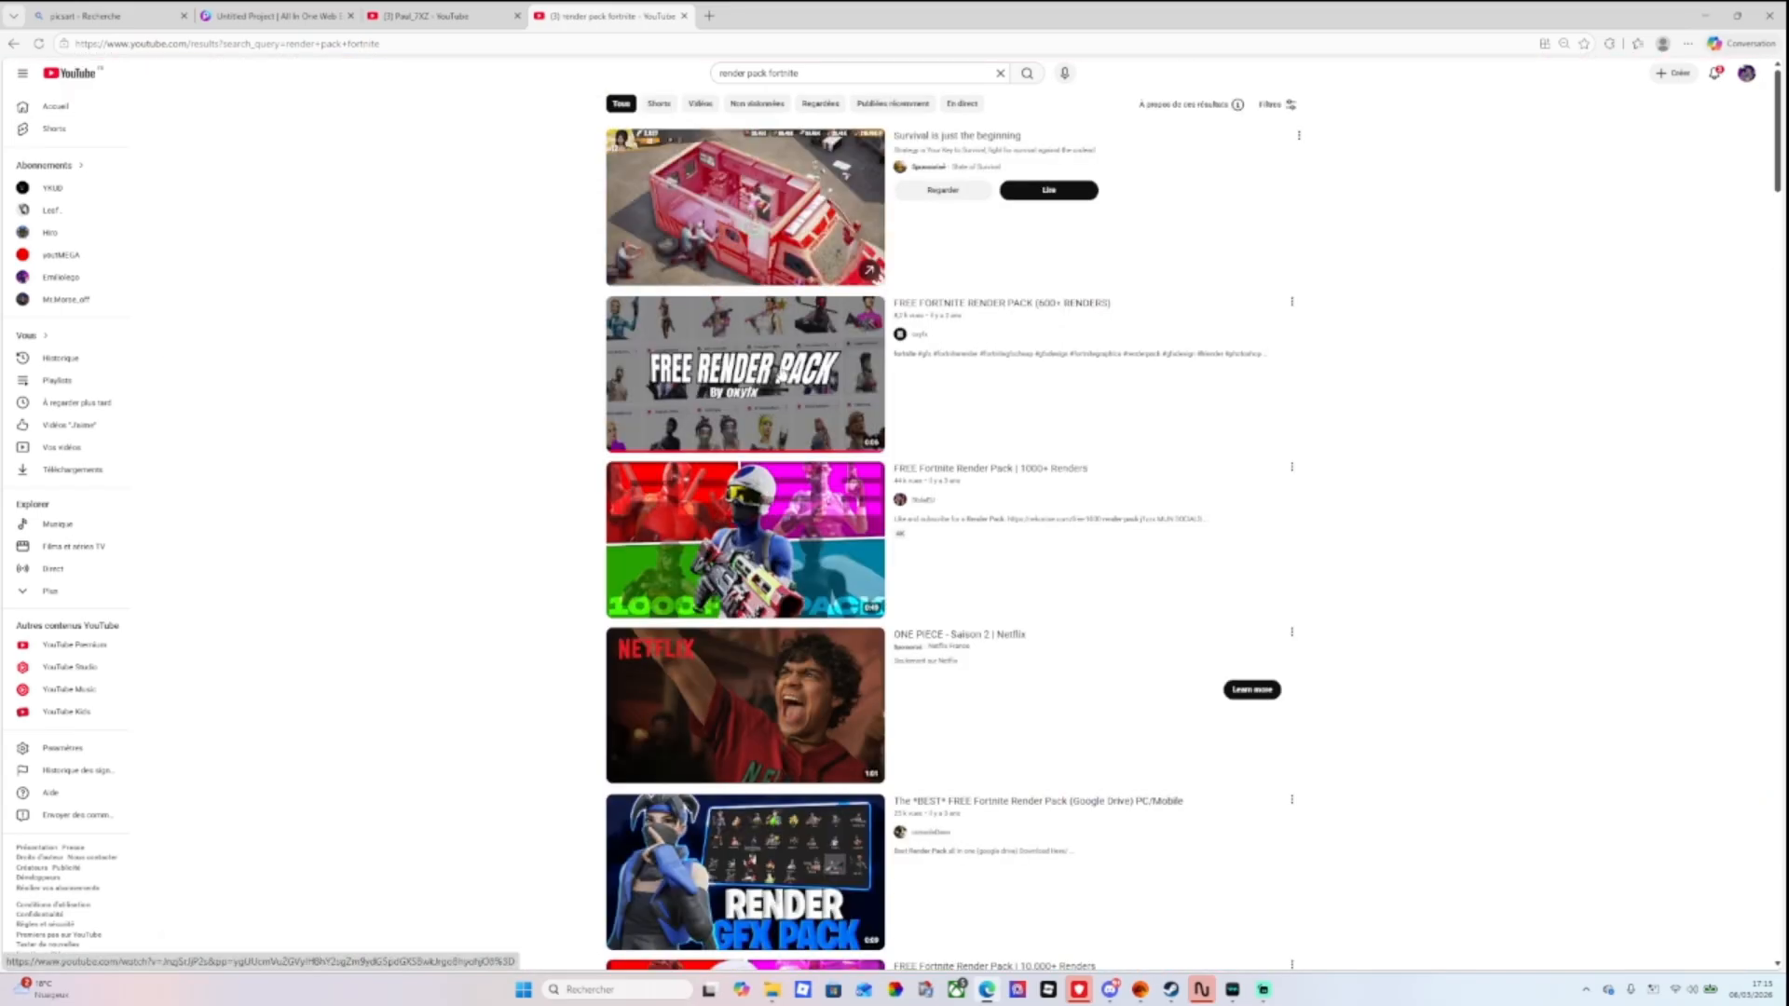
Open the "FREE FORTNITE RENDER PACK (600+ RENDERS)" video and examine its full description for the pack's download link.
left_click(783, 372)
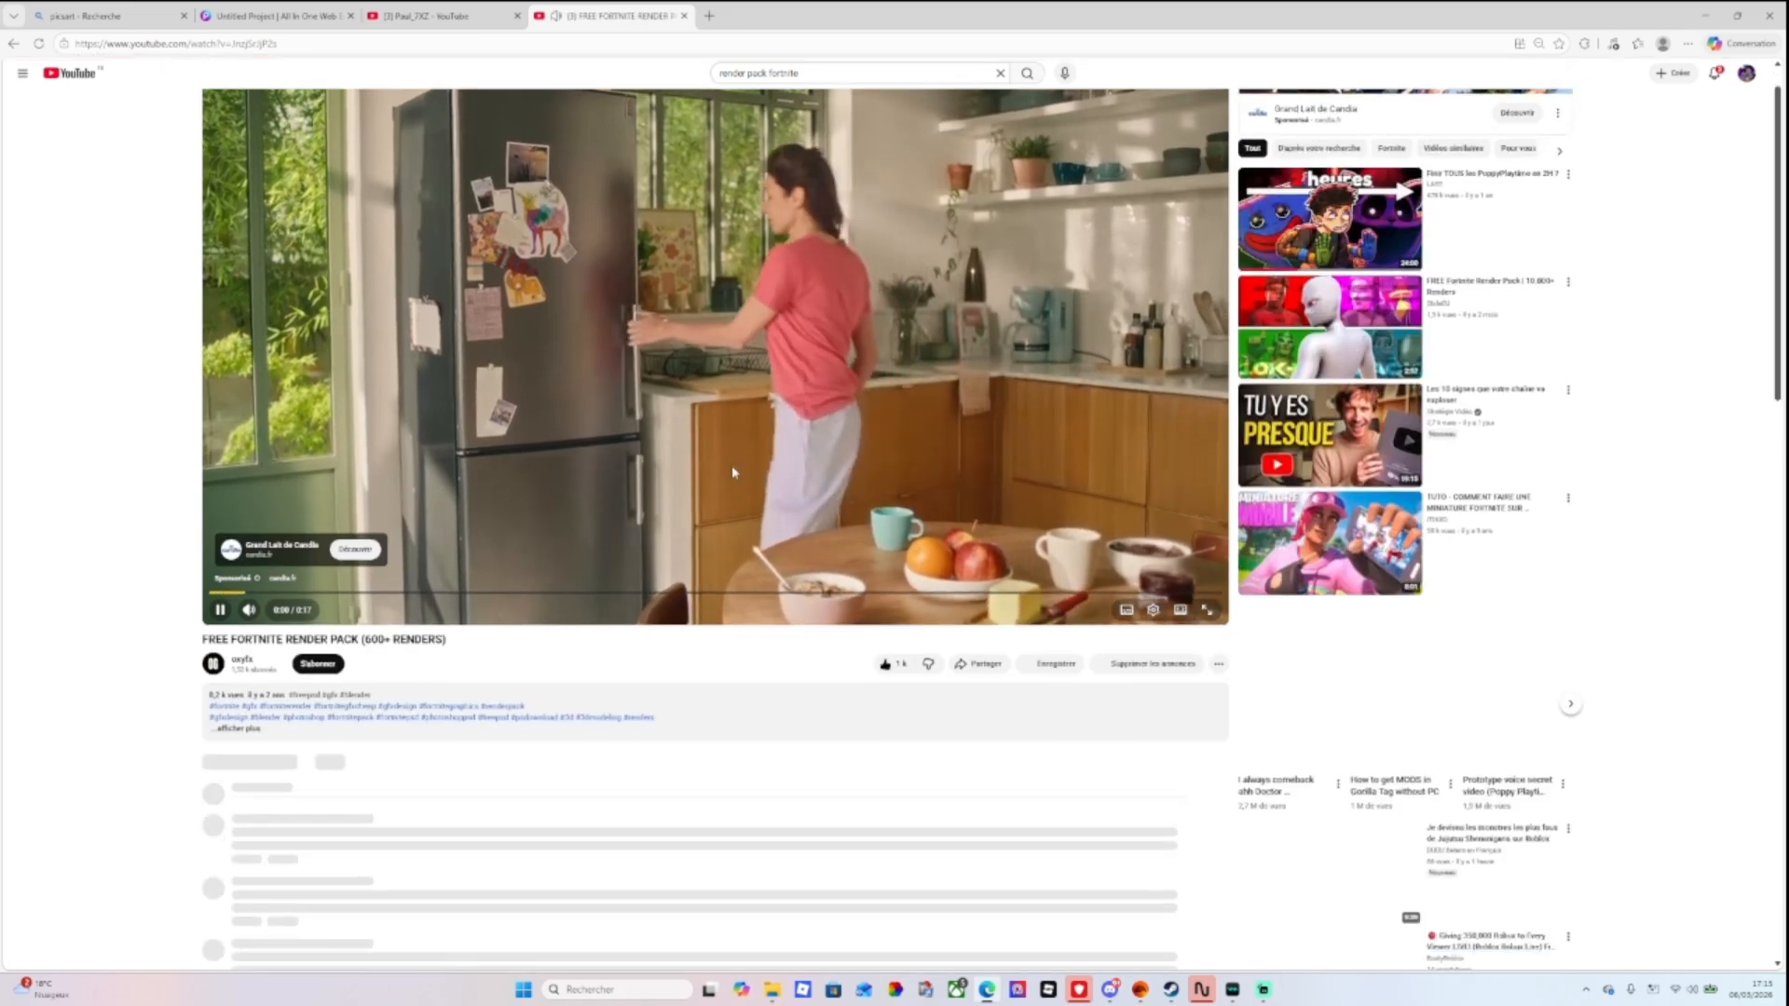
scroll(506, 583, "down", 2)
scroll(506, 583, "down", 1)
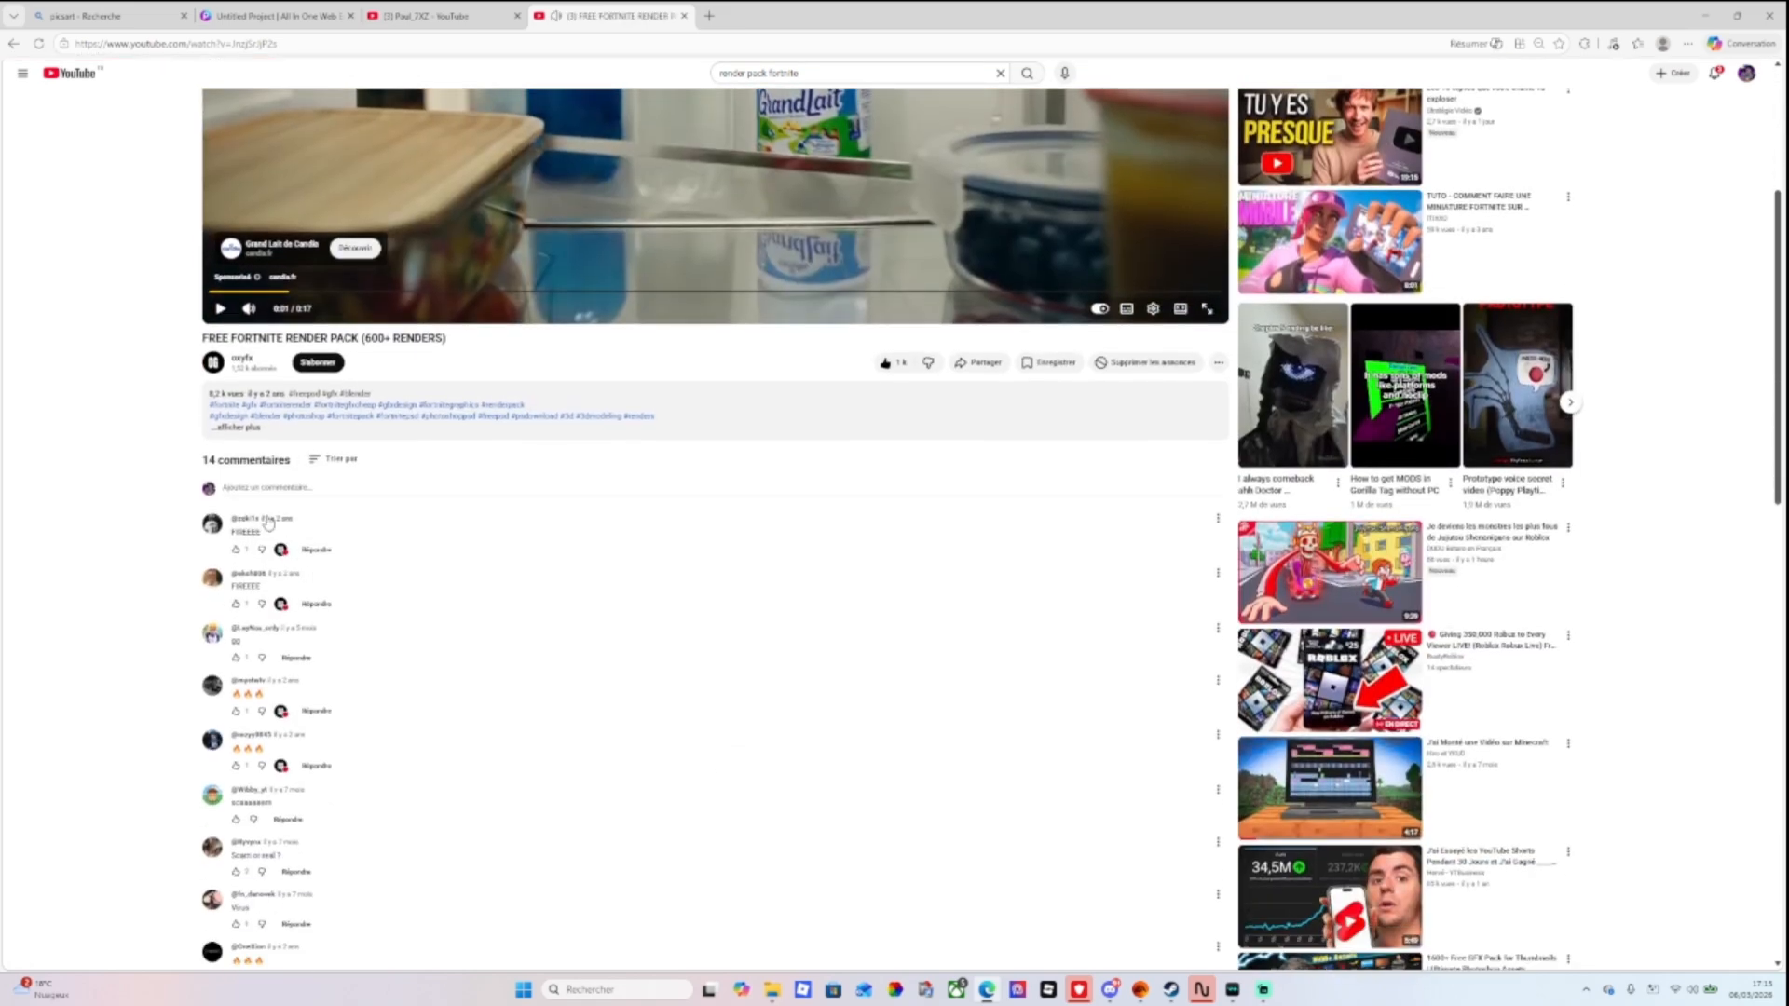
left_click(292, 432)
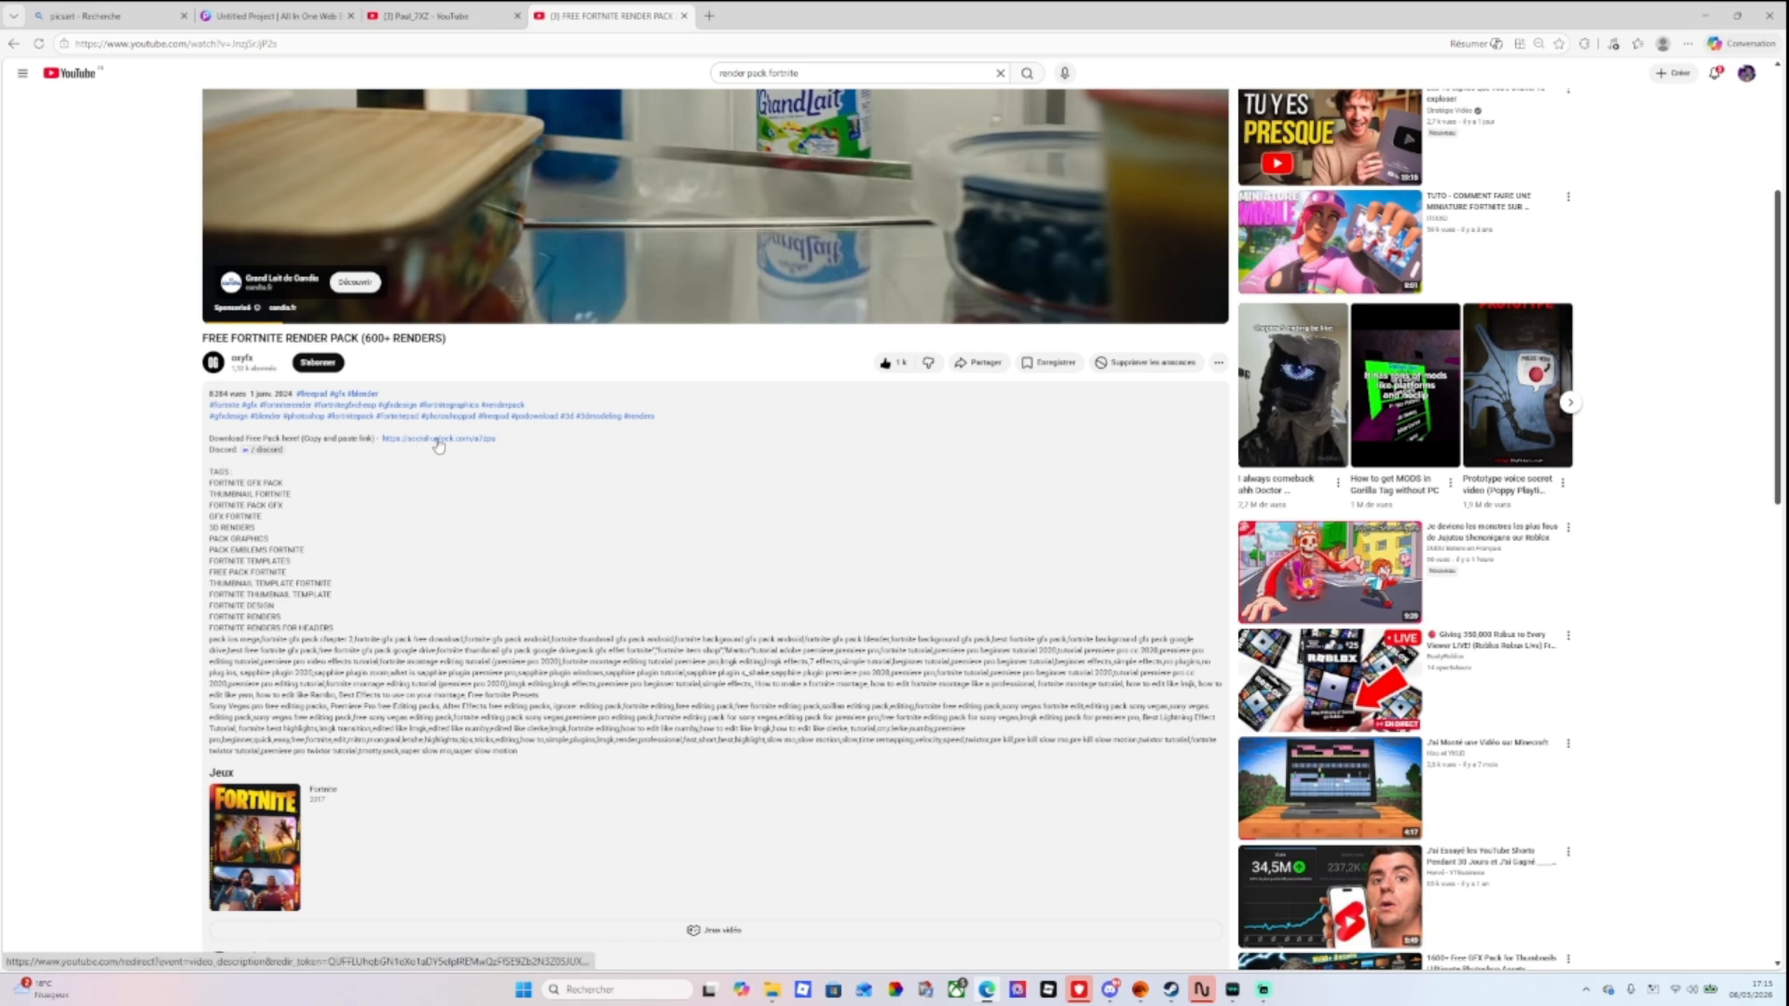
scroll(317, 697, "down", 2)
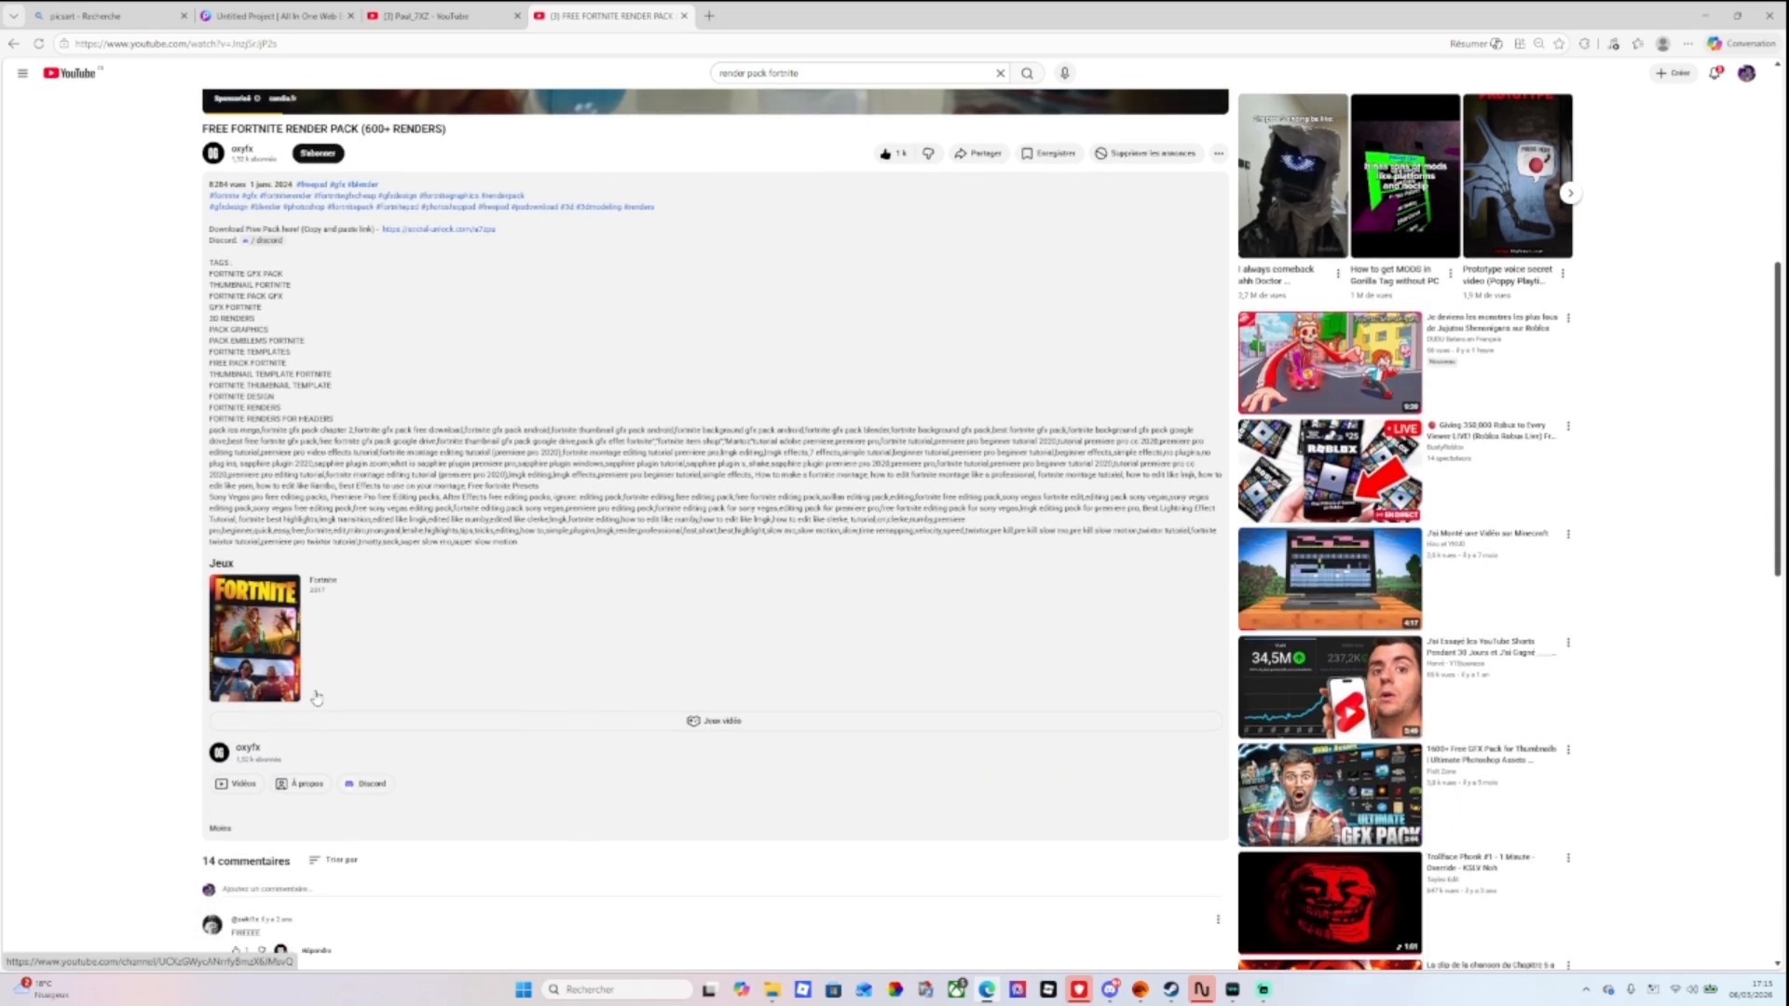
scroll(263, 407, "up", 2)
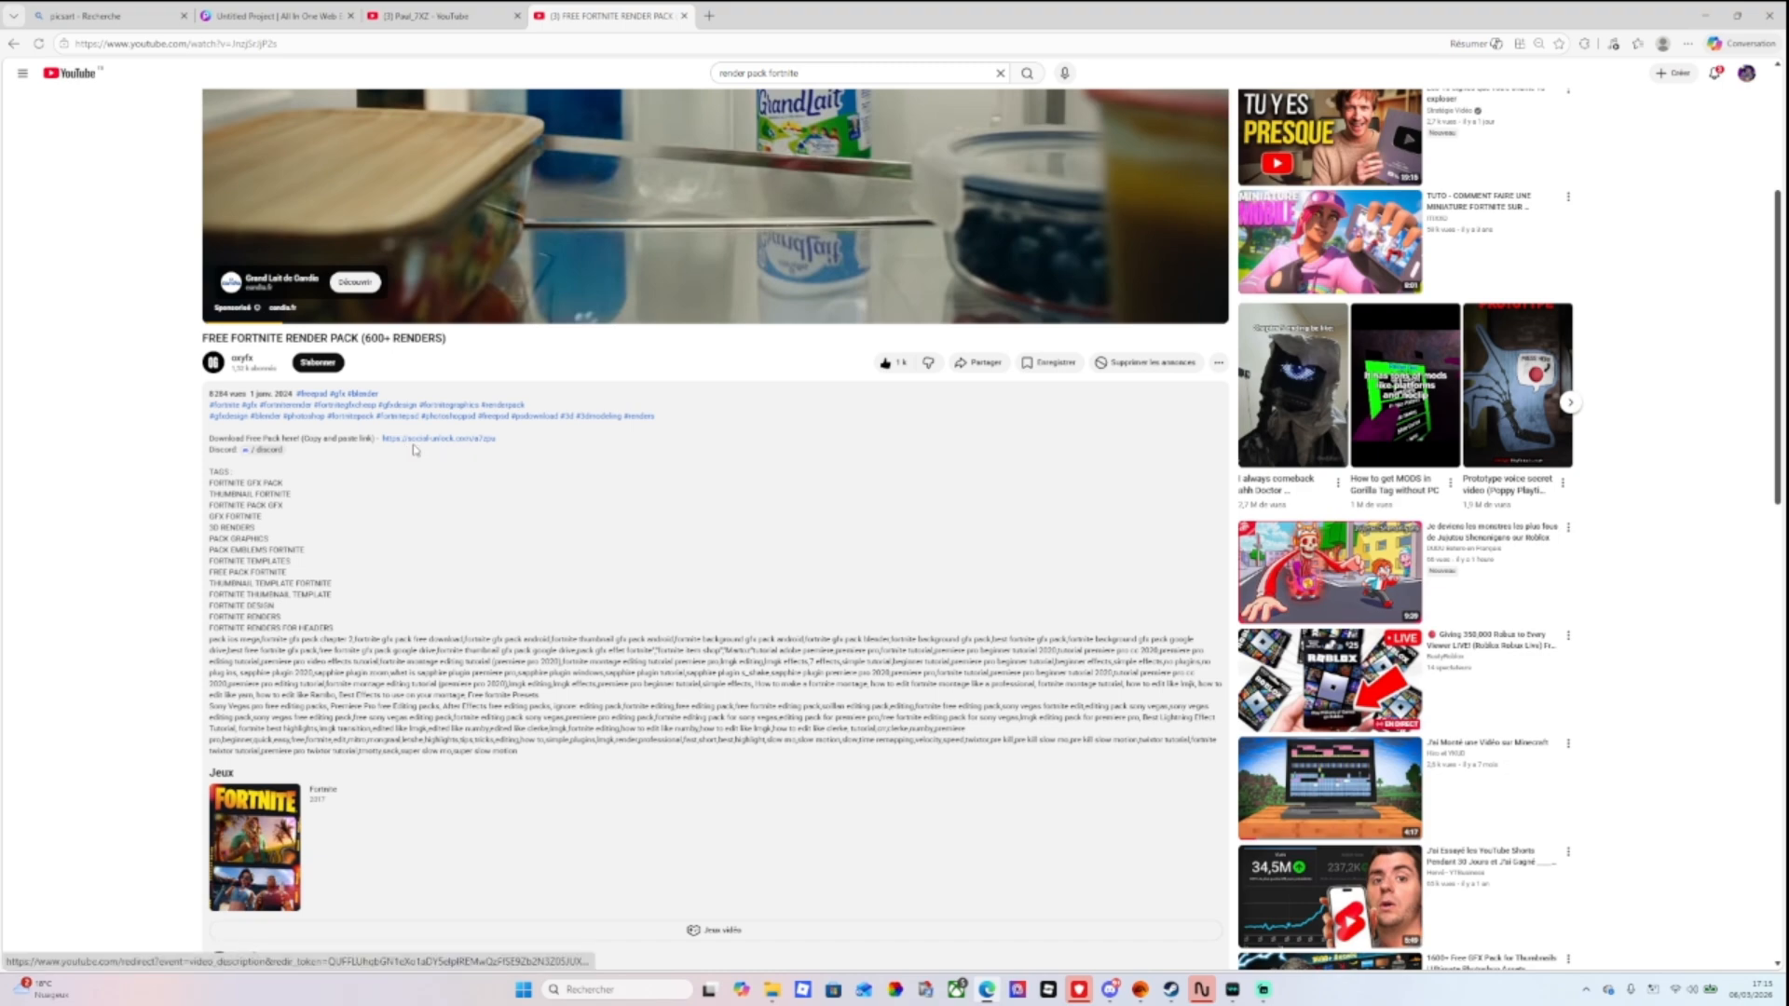
scroll(448, 445, "up", 1)
From the search results, open the "FREE Fortnite Render Pack | 1000+ Renders" video and unlock the render pack link in its description.
key("alt+Left")
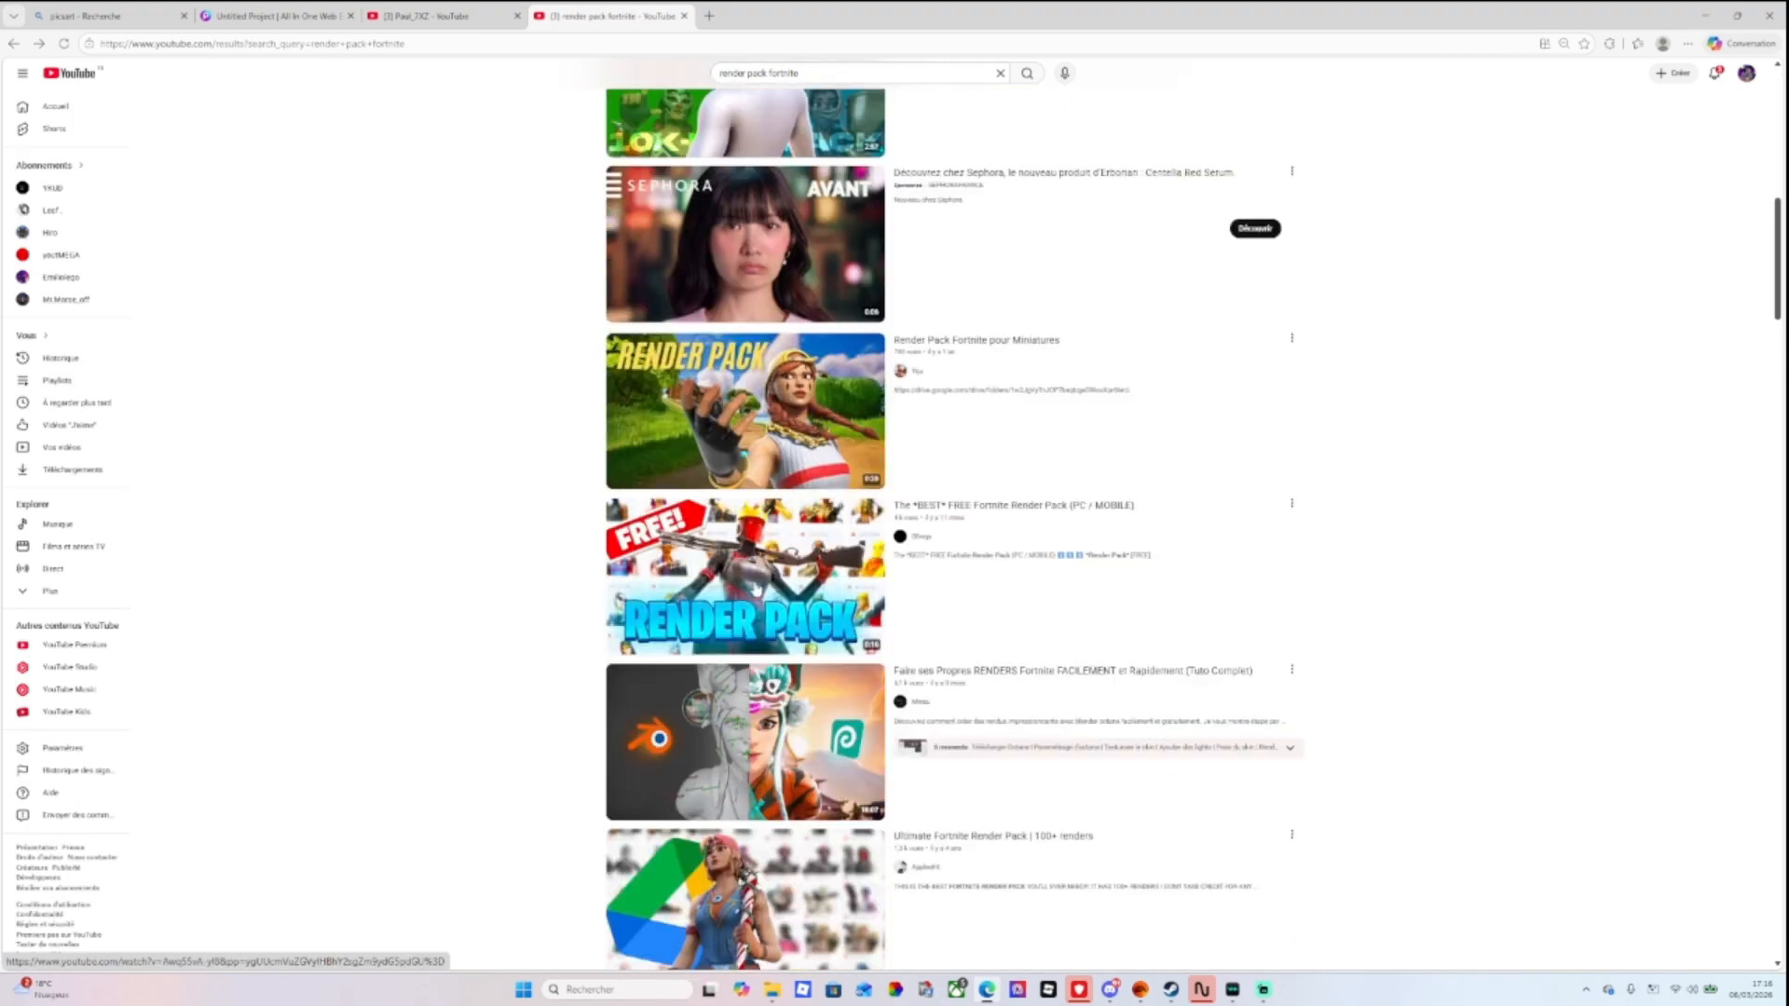
scroll(774, 284, "up", 4)
scroll(774, 284, "up", 3)
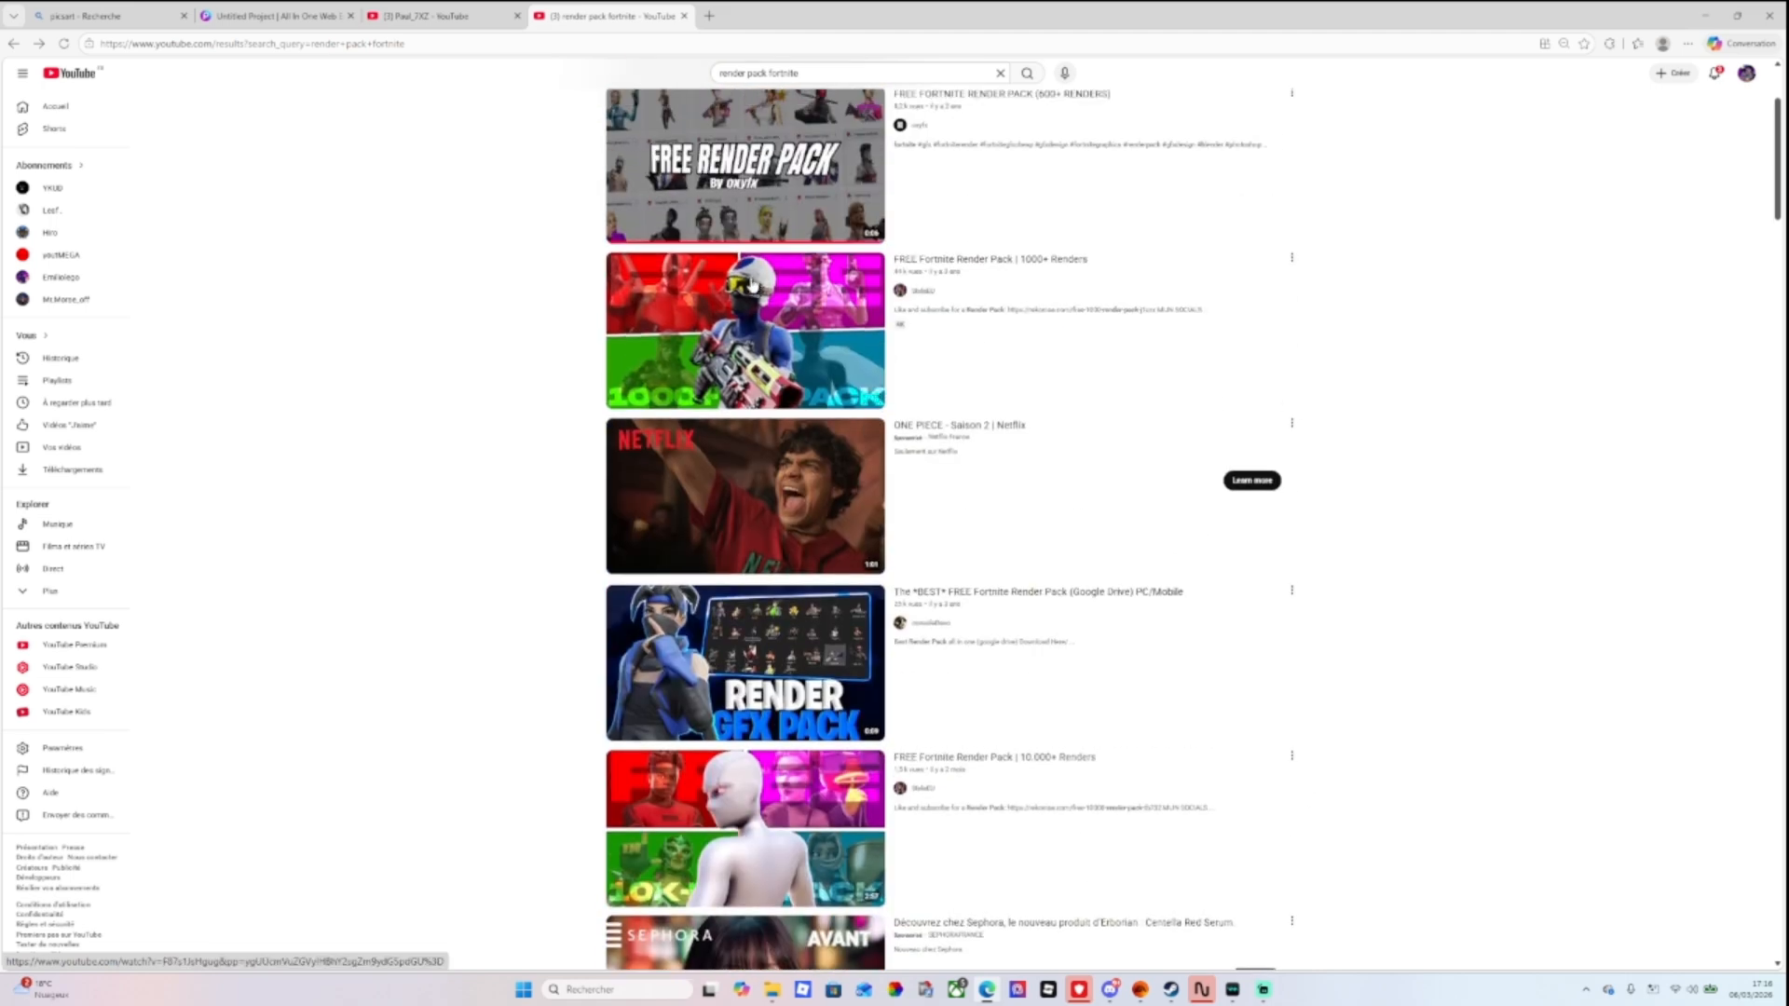
left_click(774, 284)
scroll(519, 556, "down", 2)
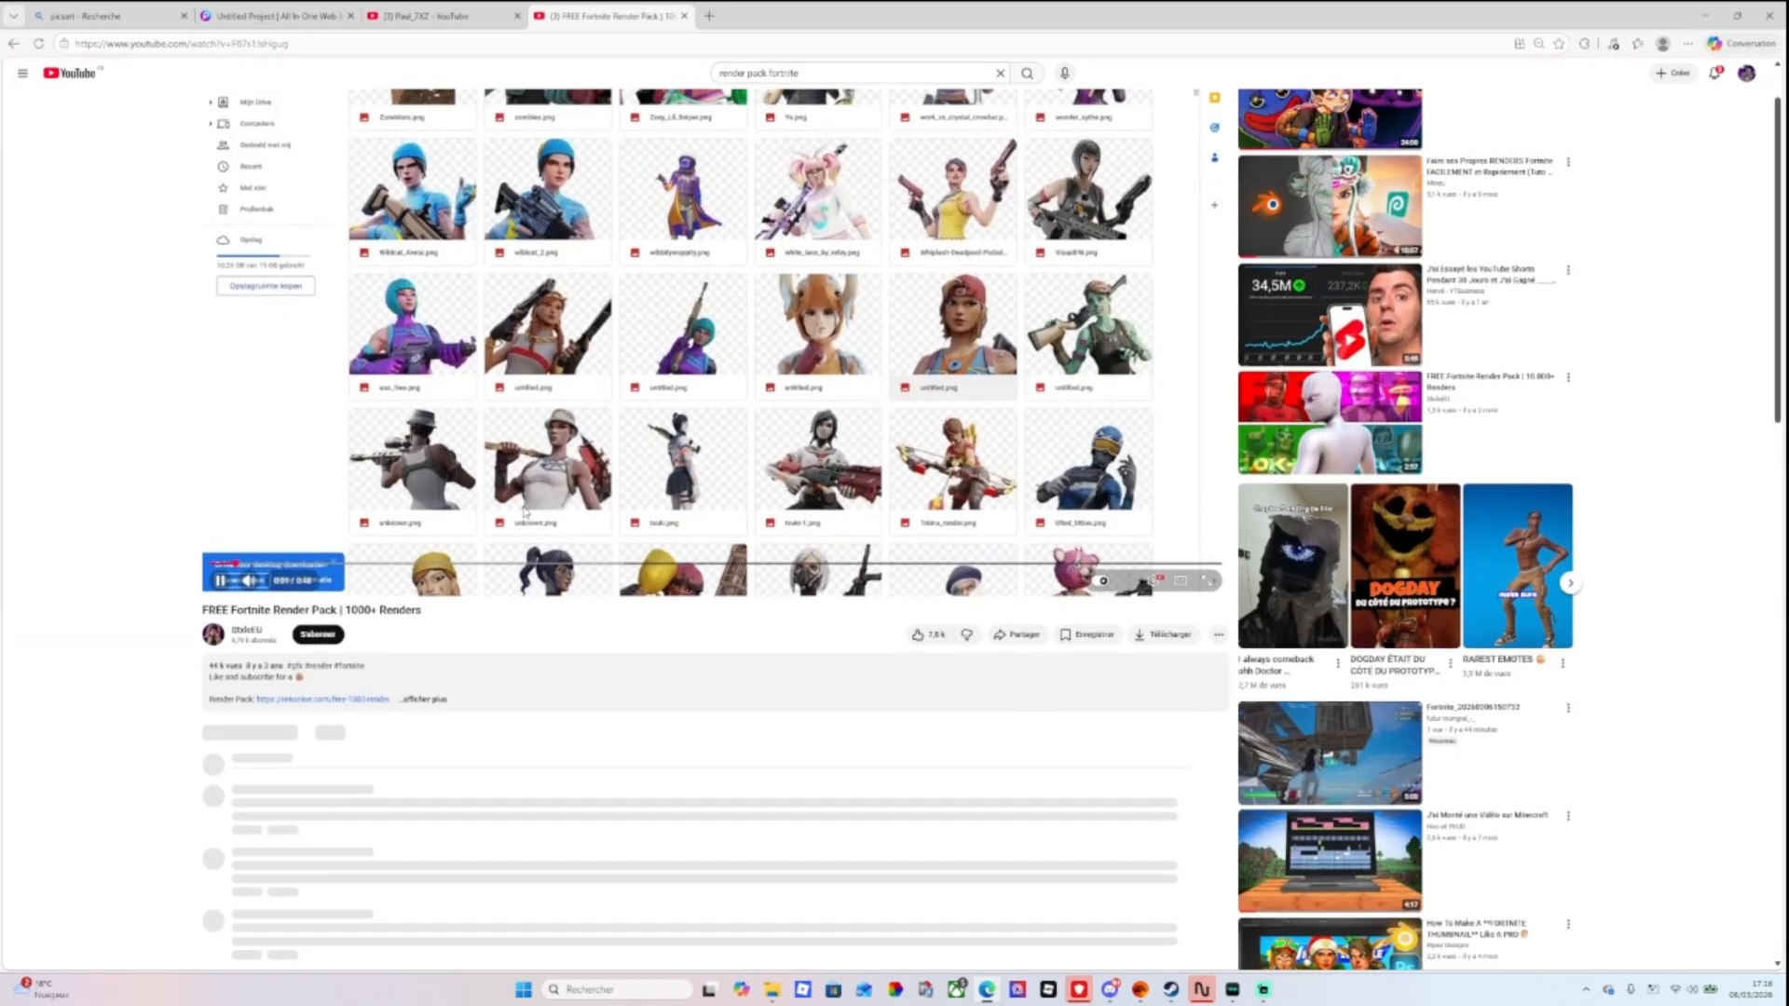
left_click(355, 564)
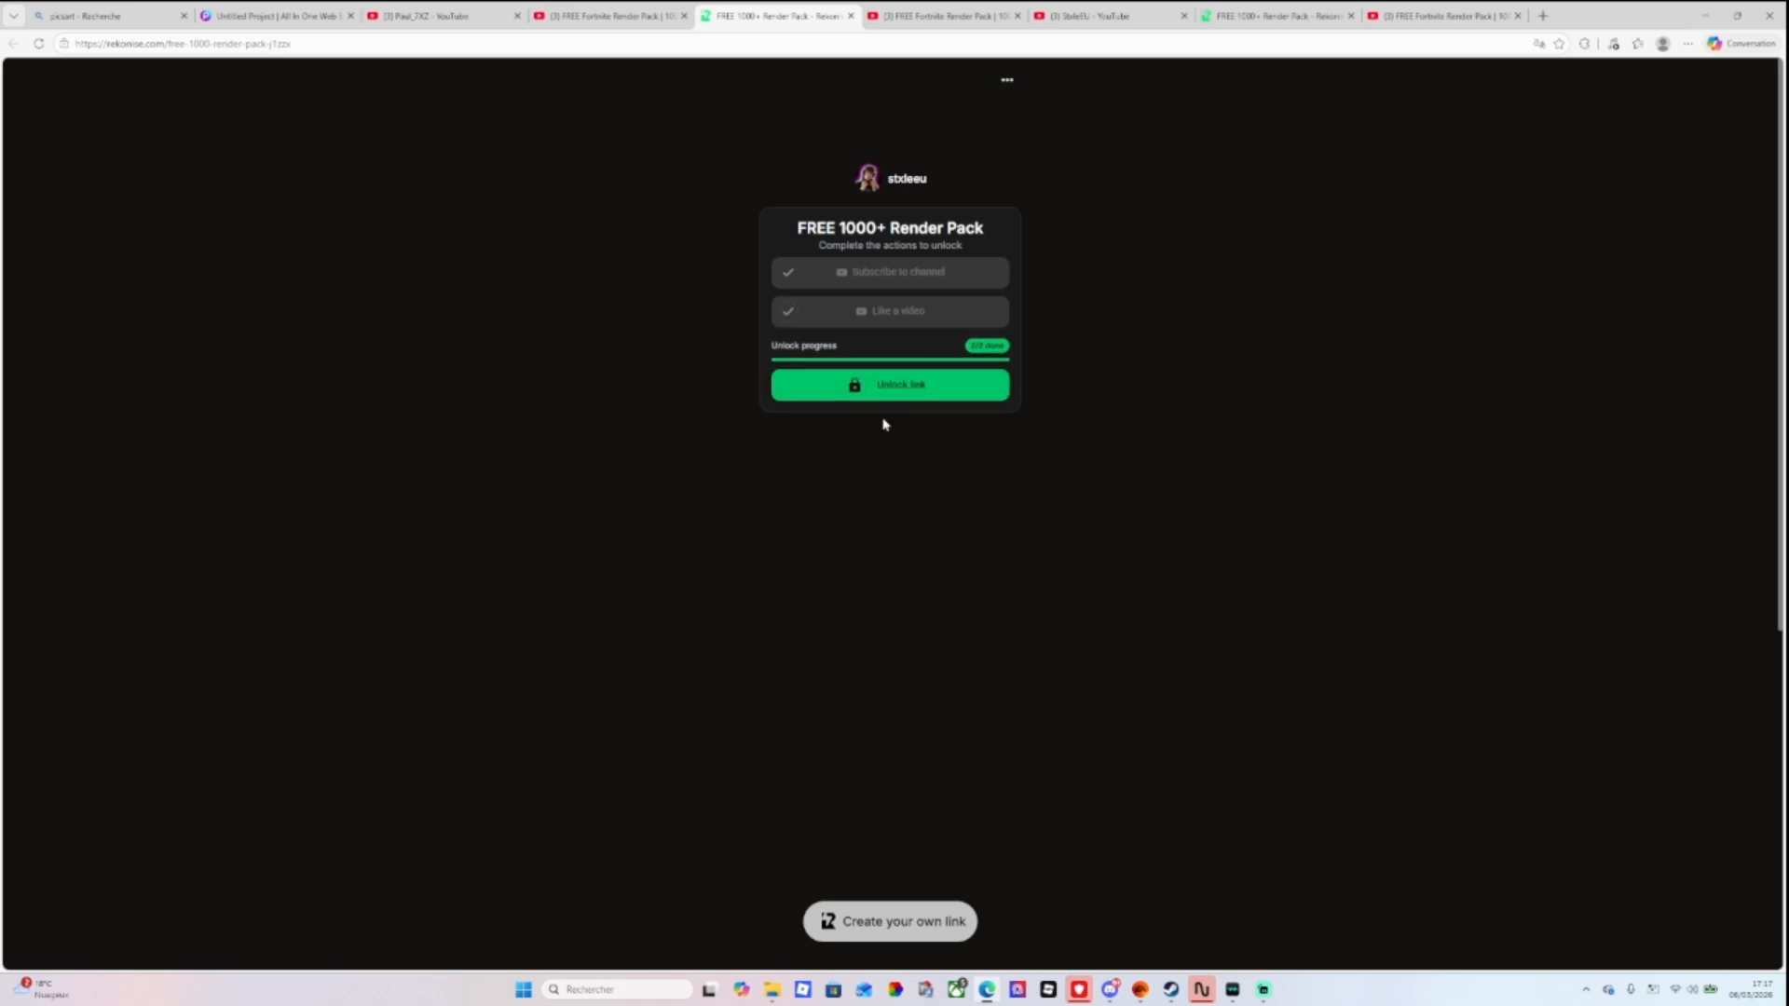
left_click(886, 393)
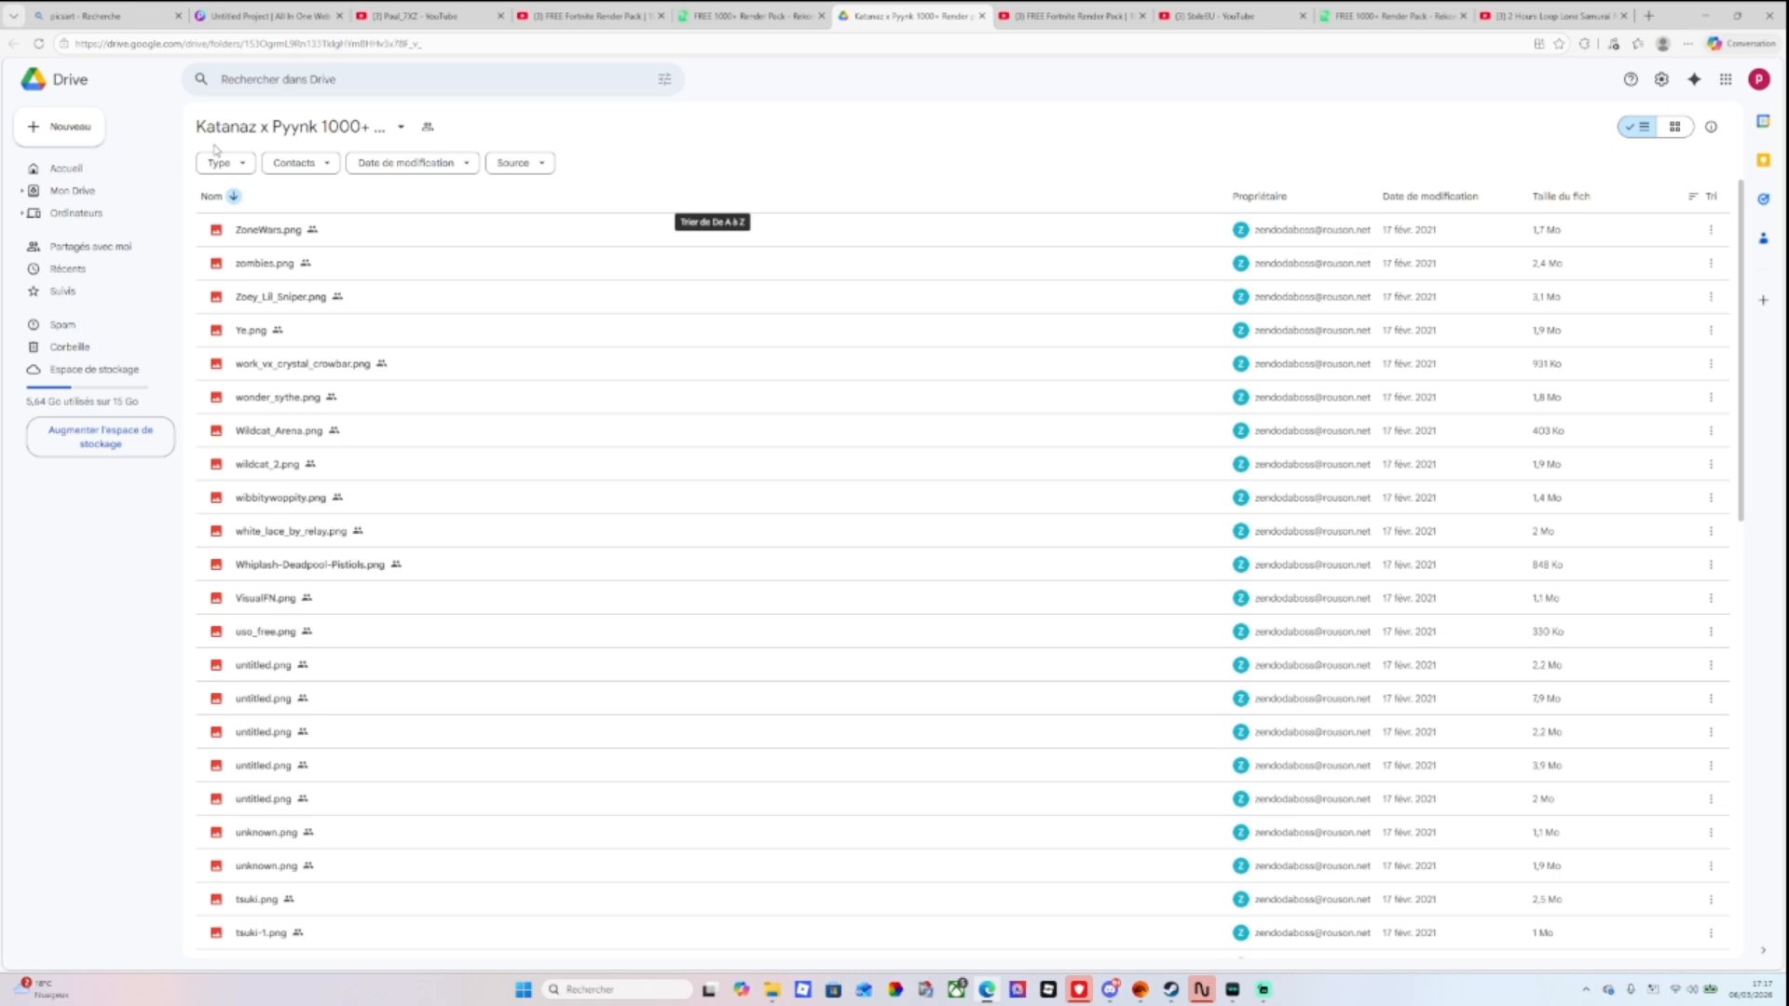
Look through the Drive home page, My Drive and its Google Earth folder.
left_click(93, 191)
left_click(89, 171)
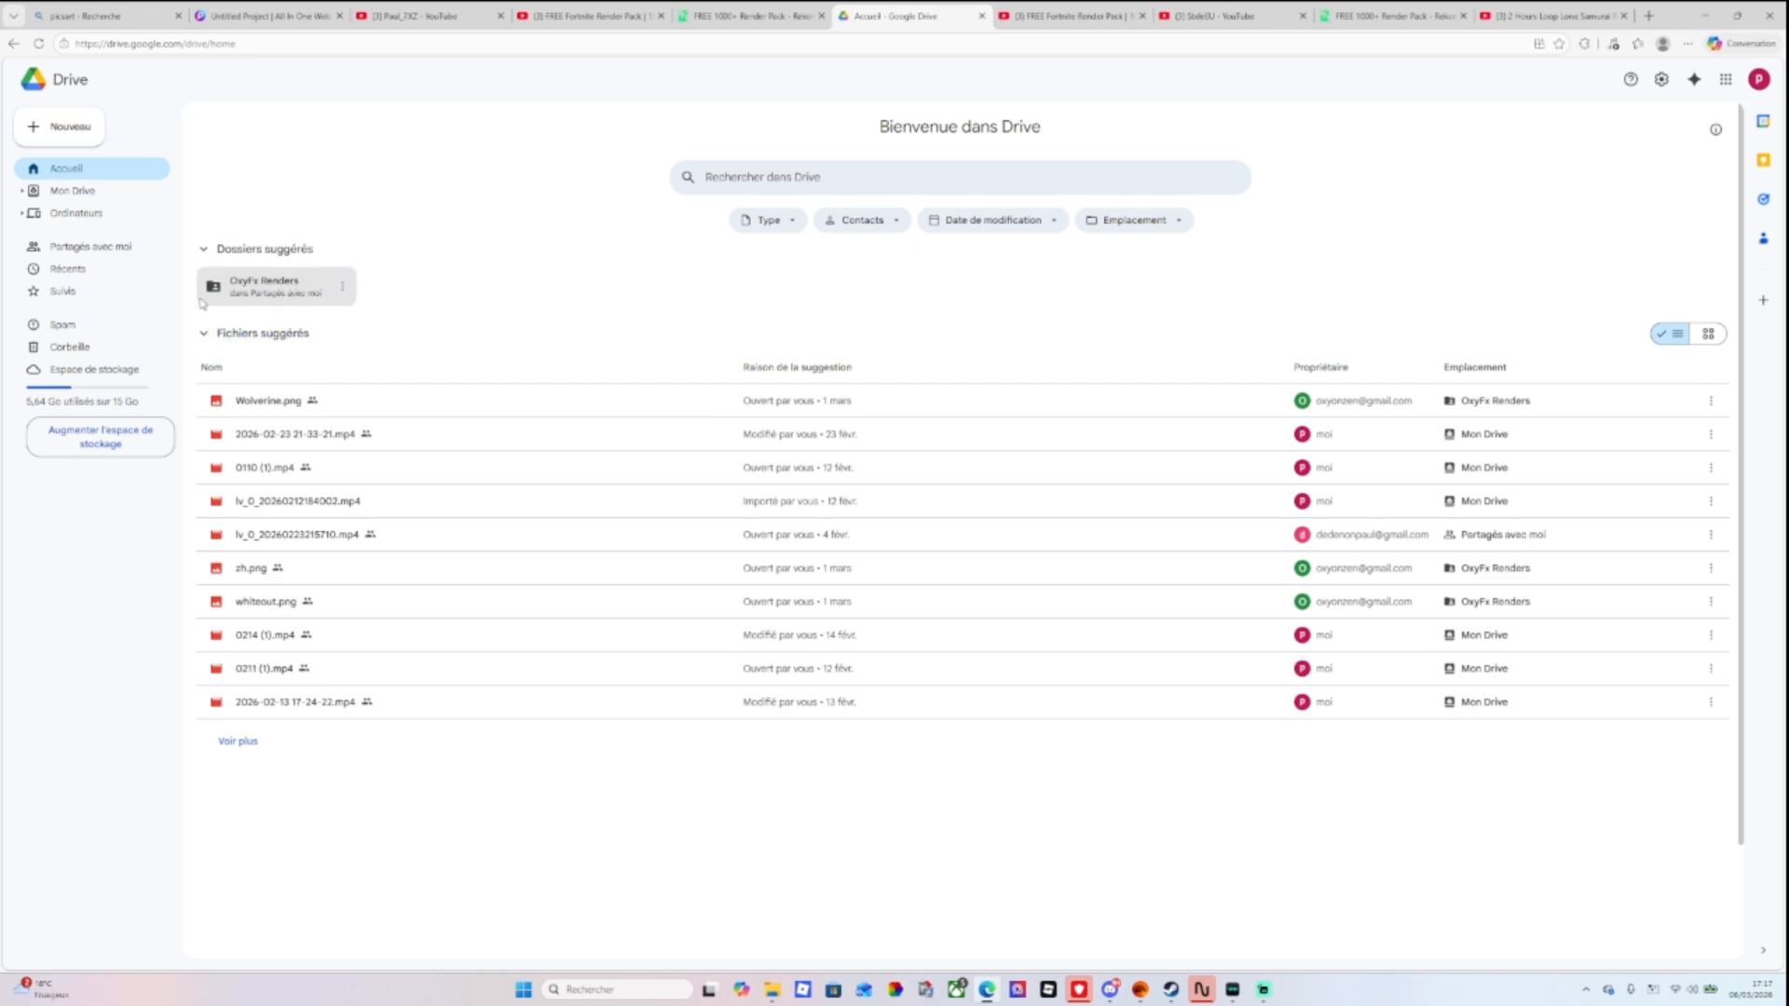
left_click(72, 190)
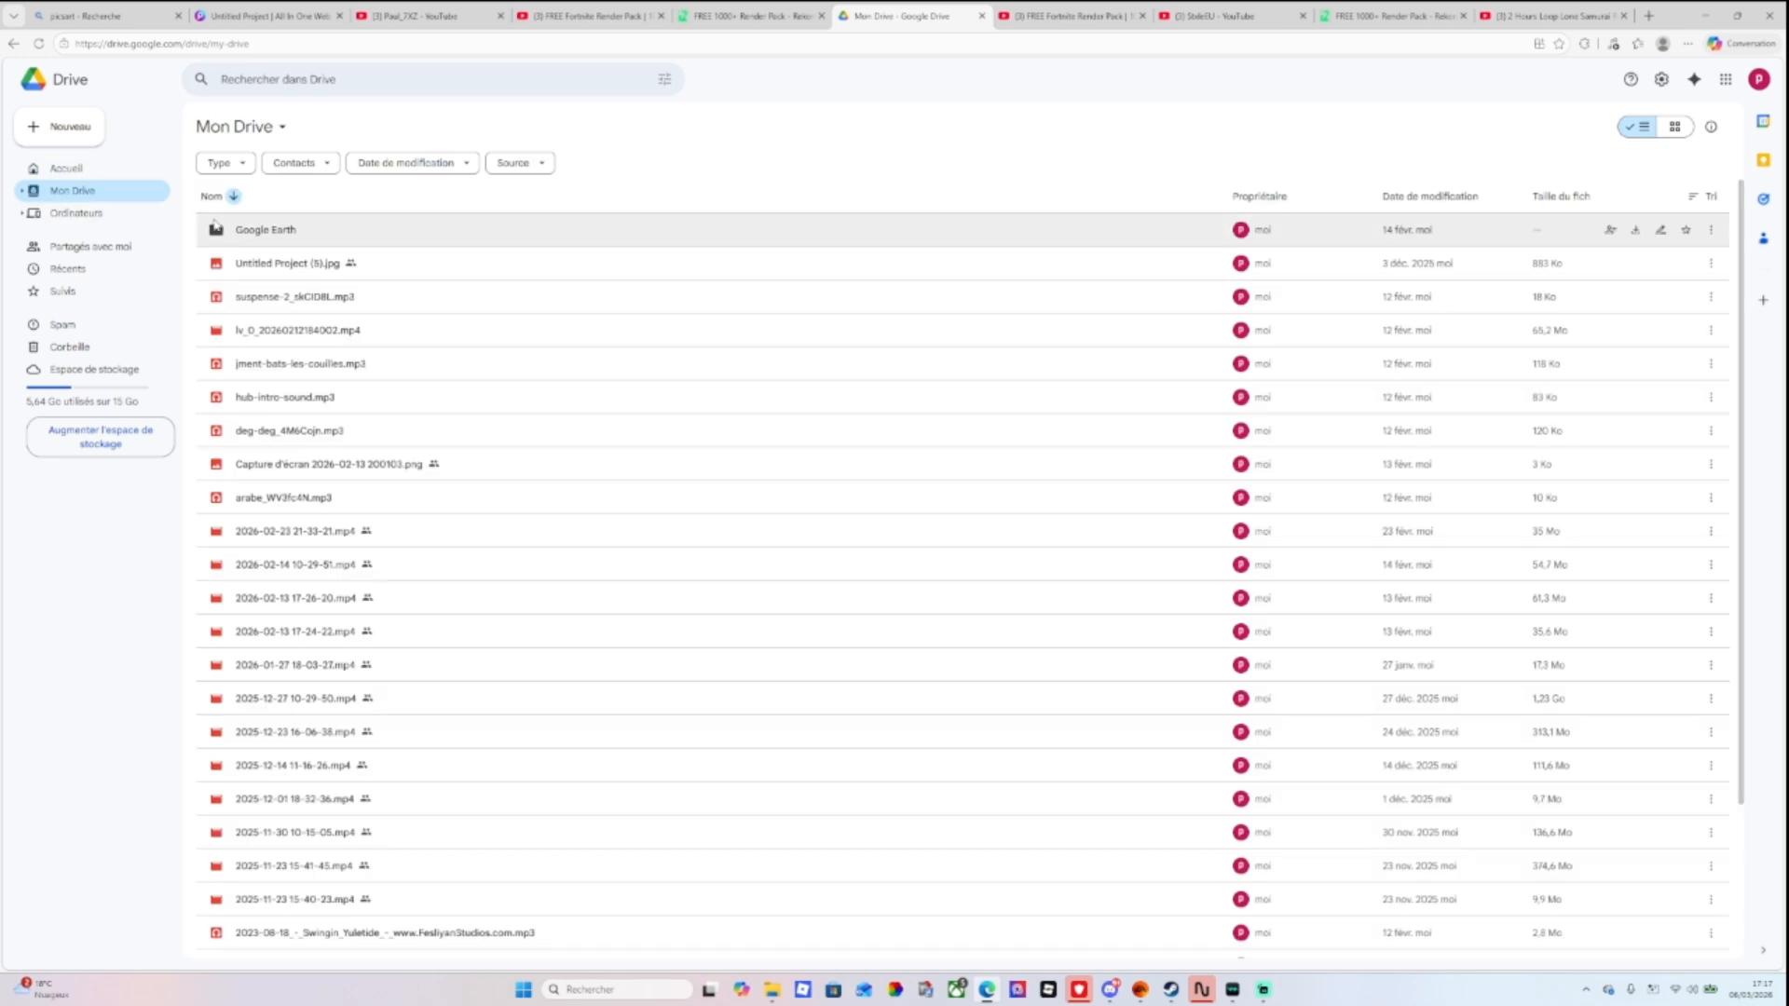
double_click(464, 233)
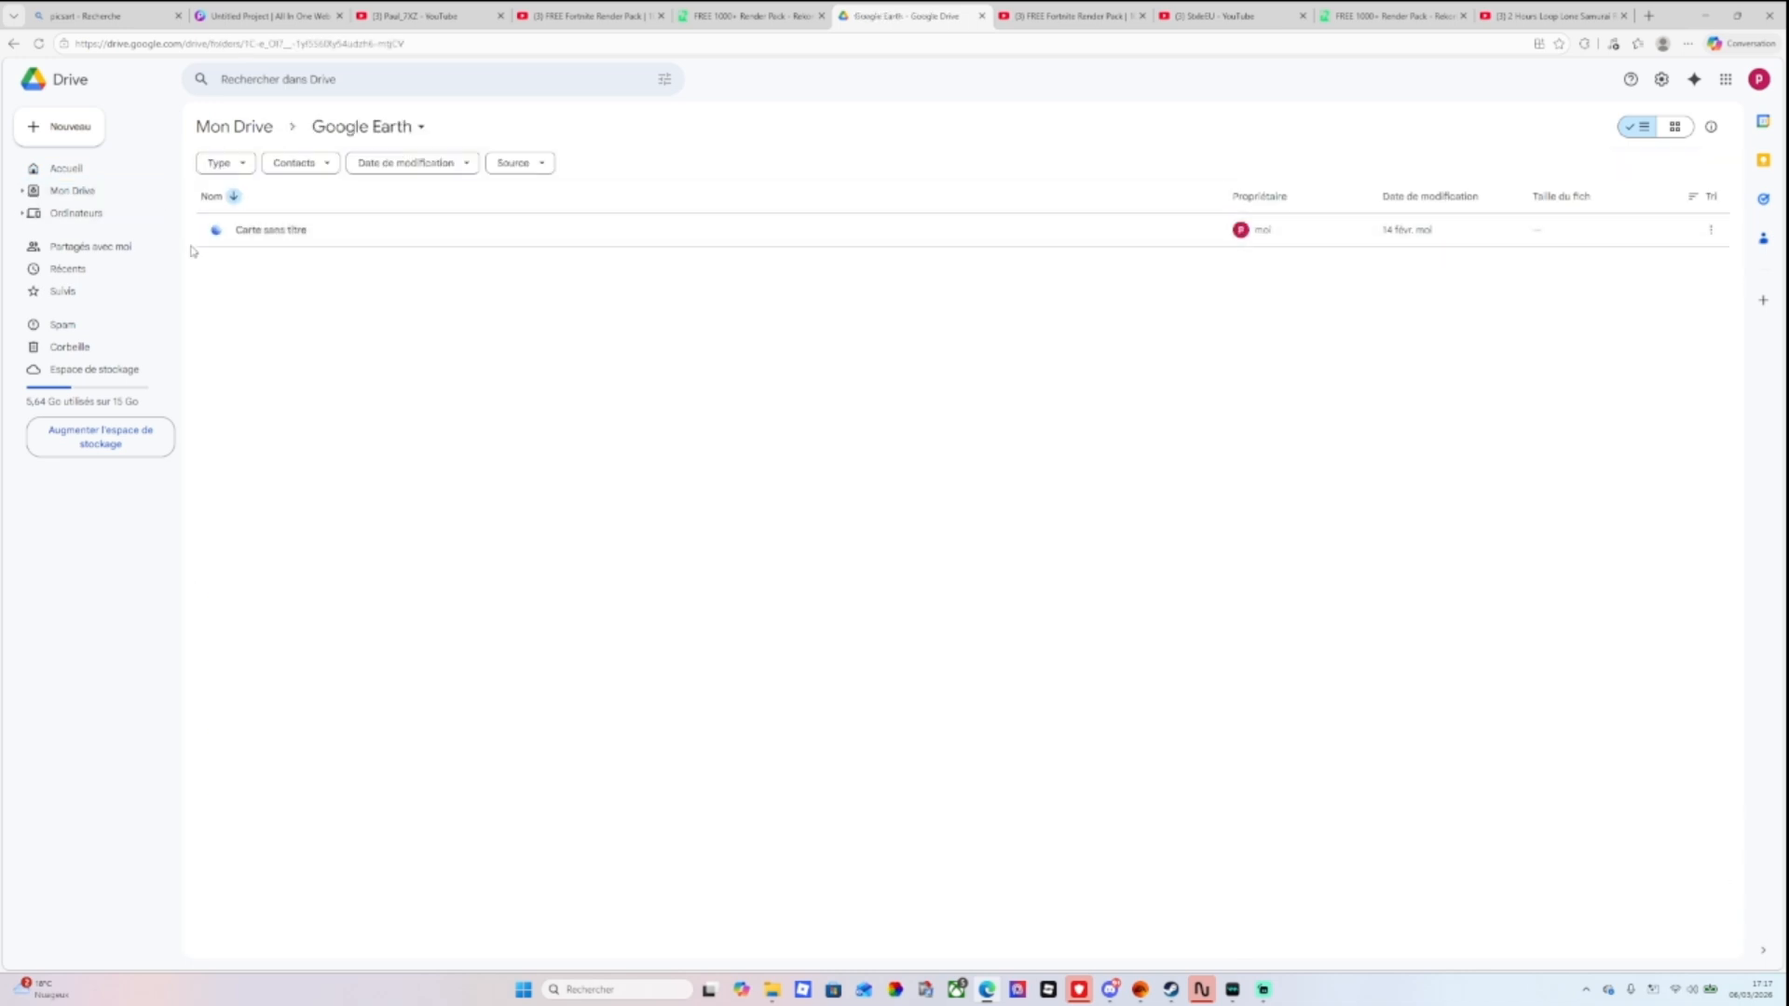
left_click(112, 193)
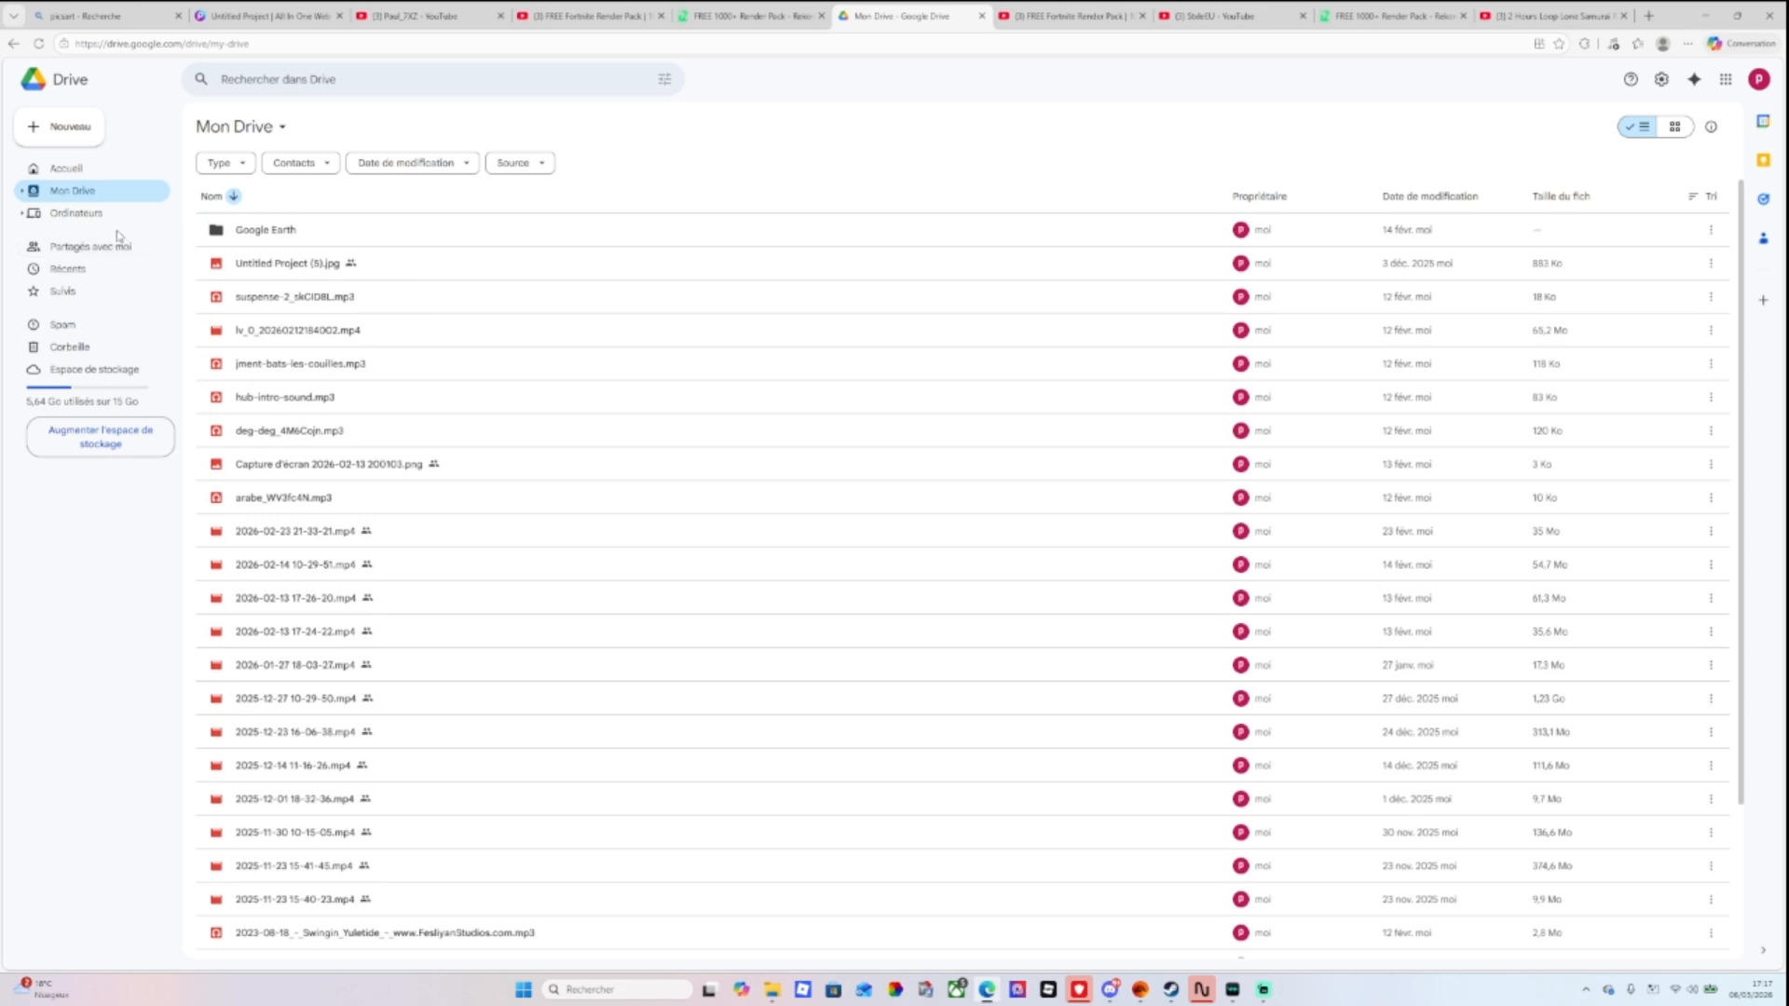
Open the "Katanaz x Pyynk 1000+" folder among the files shared in Drive and browse its render images.
left_click(106, 251)
double_click(550, 261)
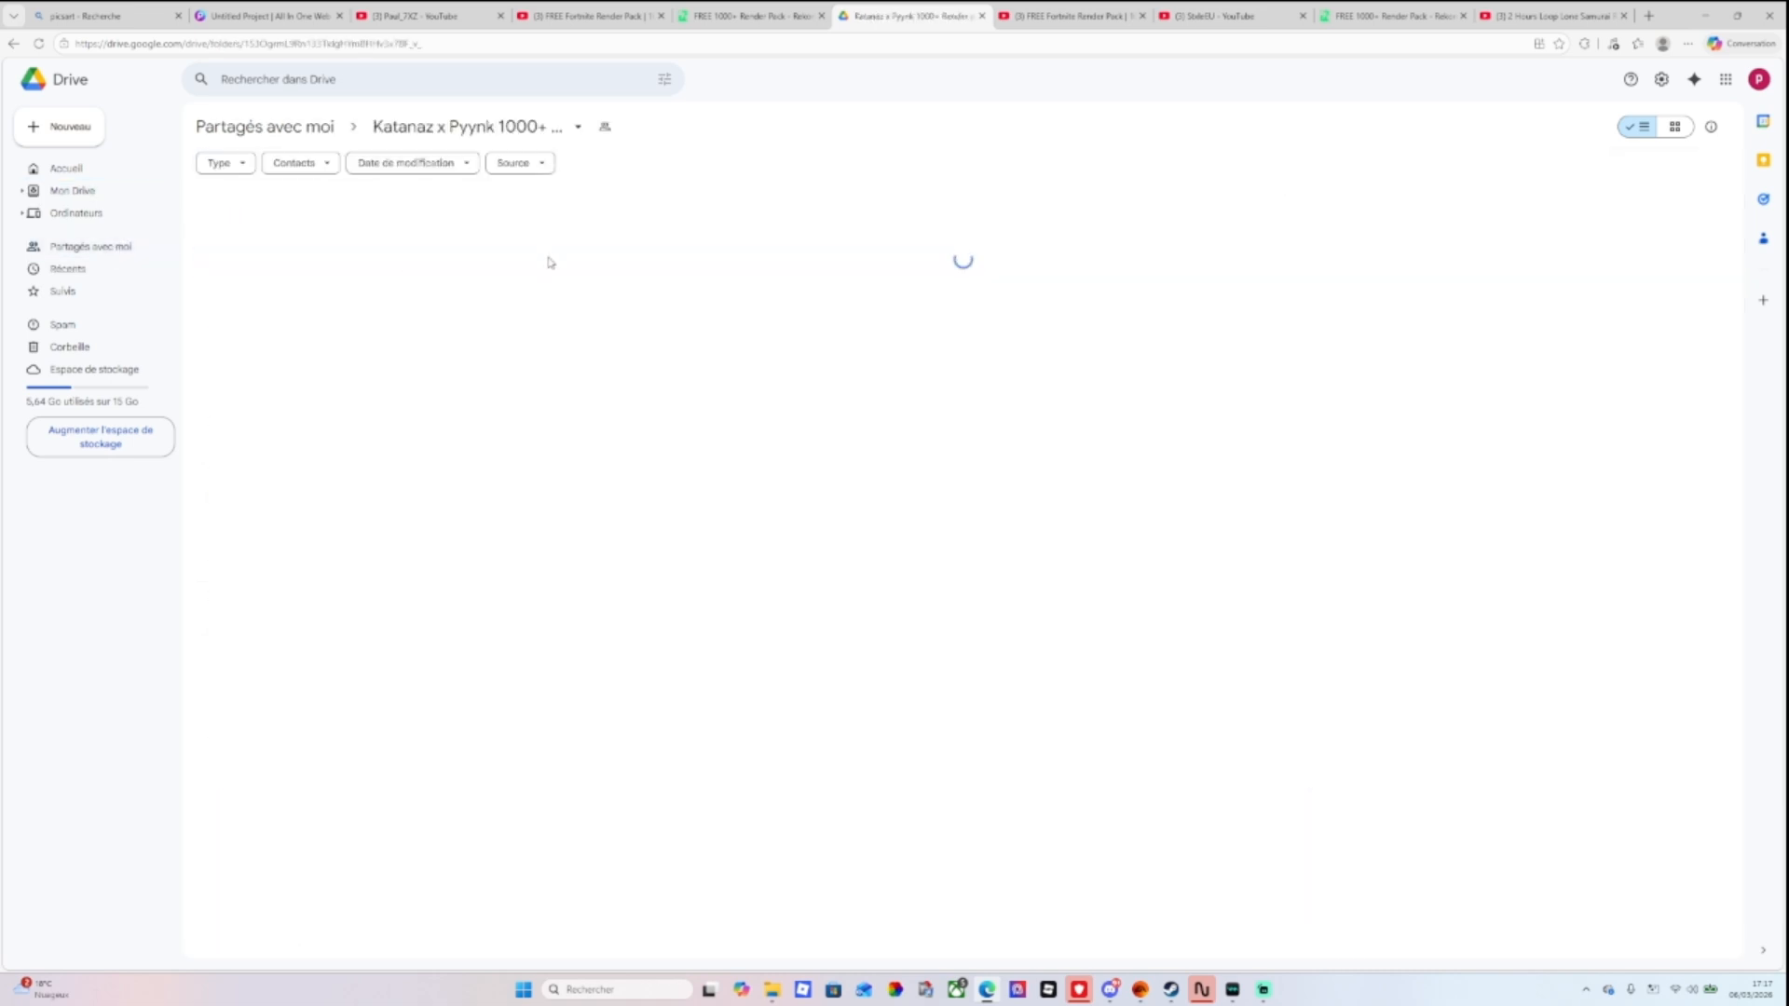
scroll(459, 483, "down", 5)
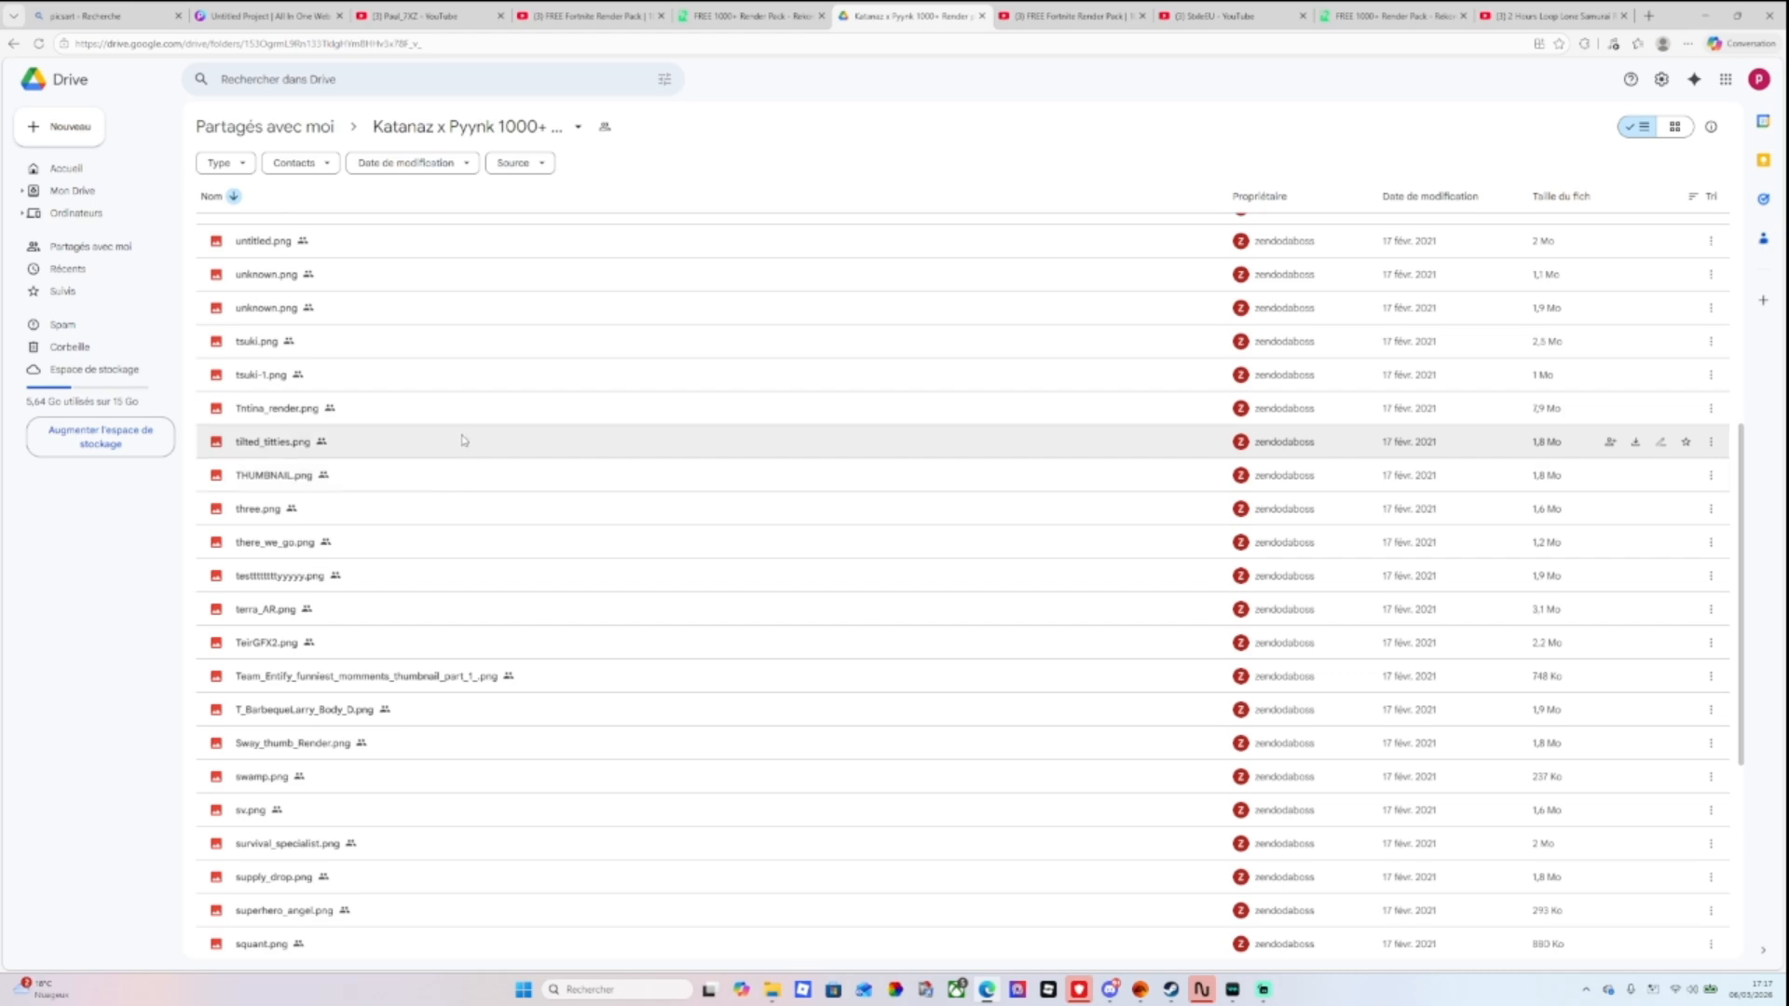
scroll(426, 503, "down", 5)
Preview the pack's character renders one after another, from SORANA.png through to scarlet_2.png.
double_click(434, 604)
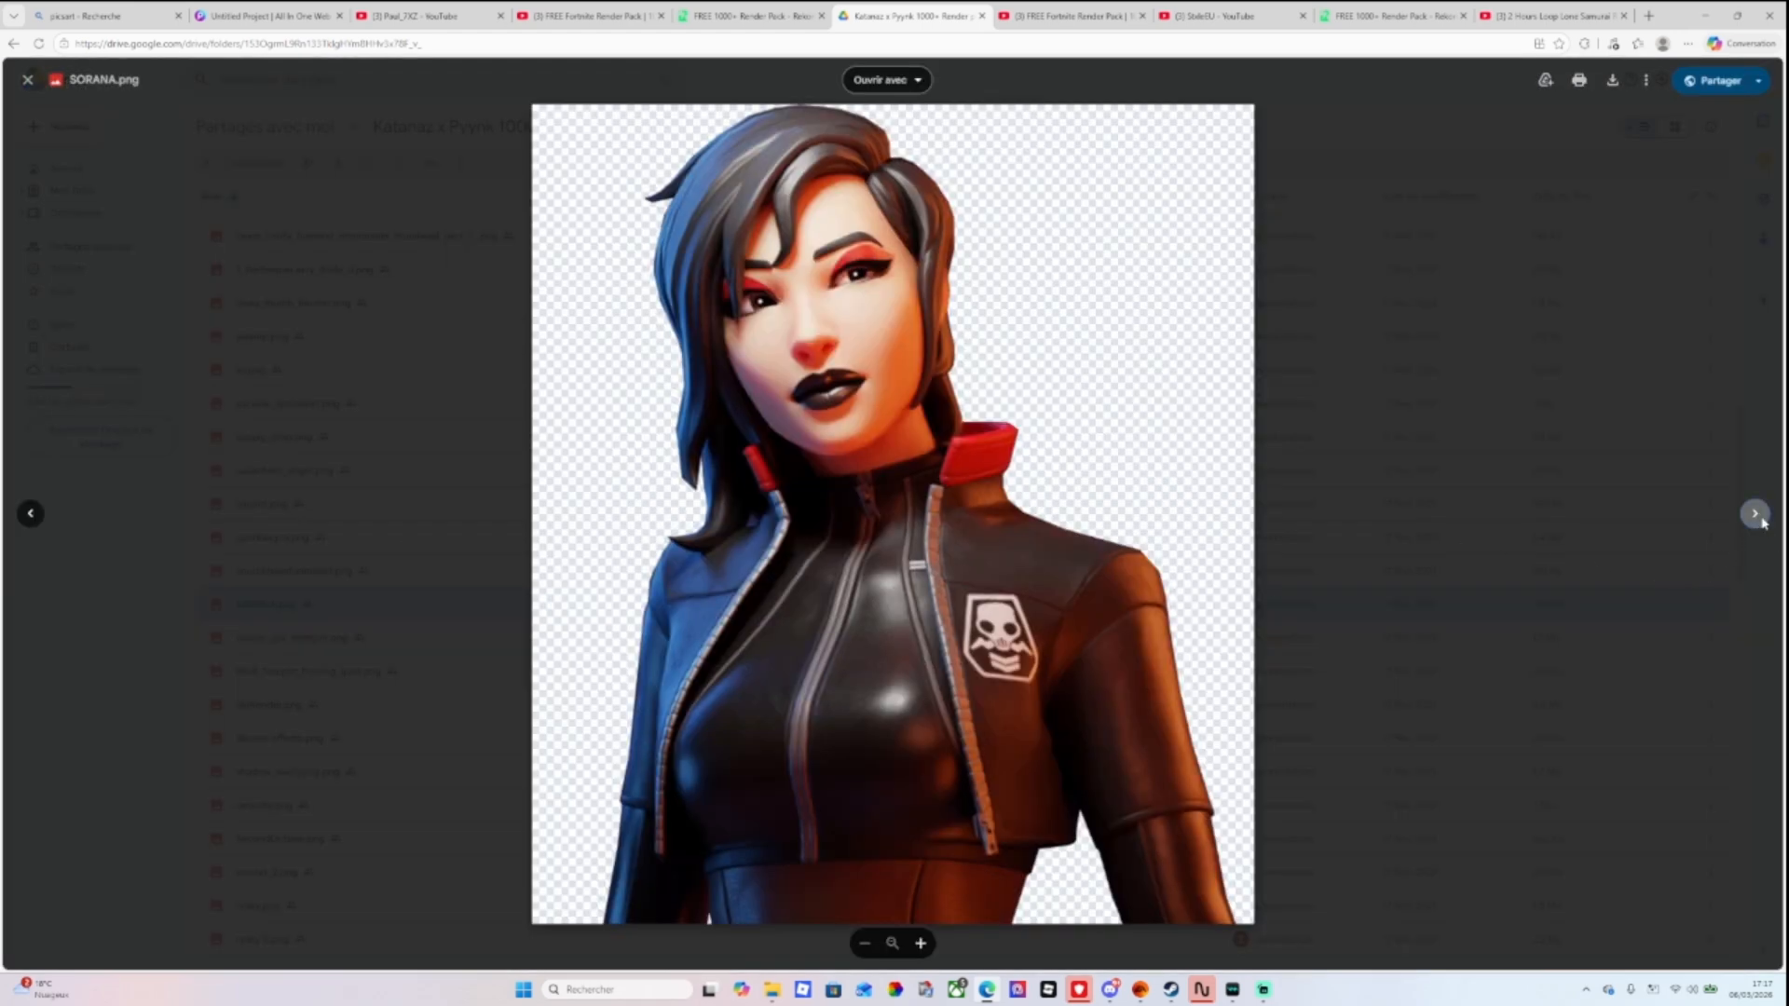
left_click(1757, 515)
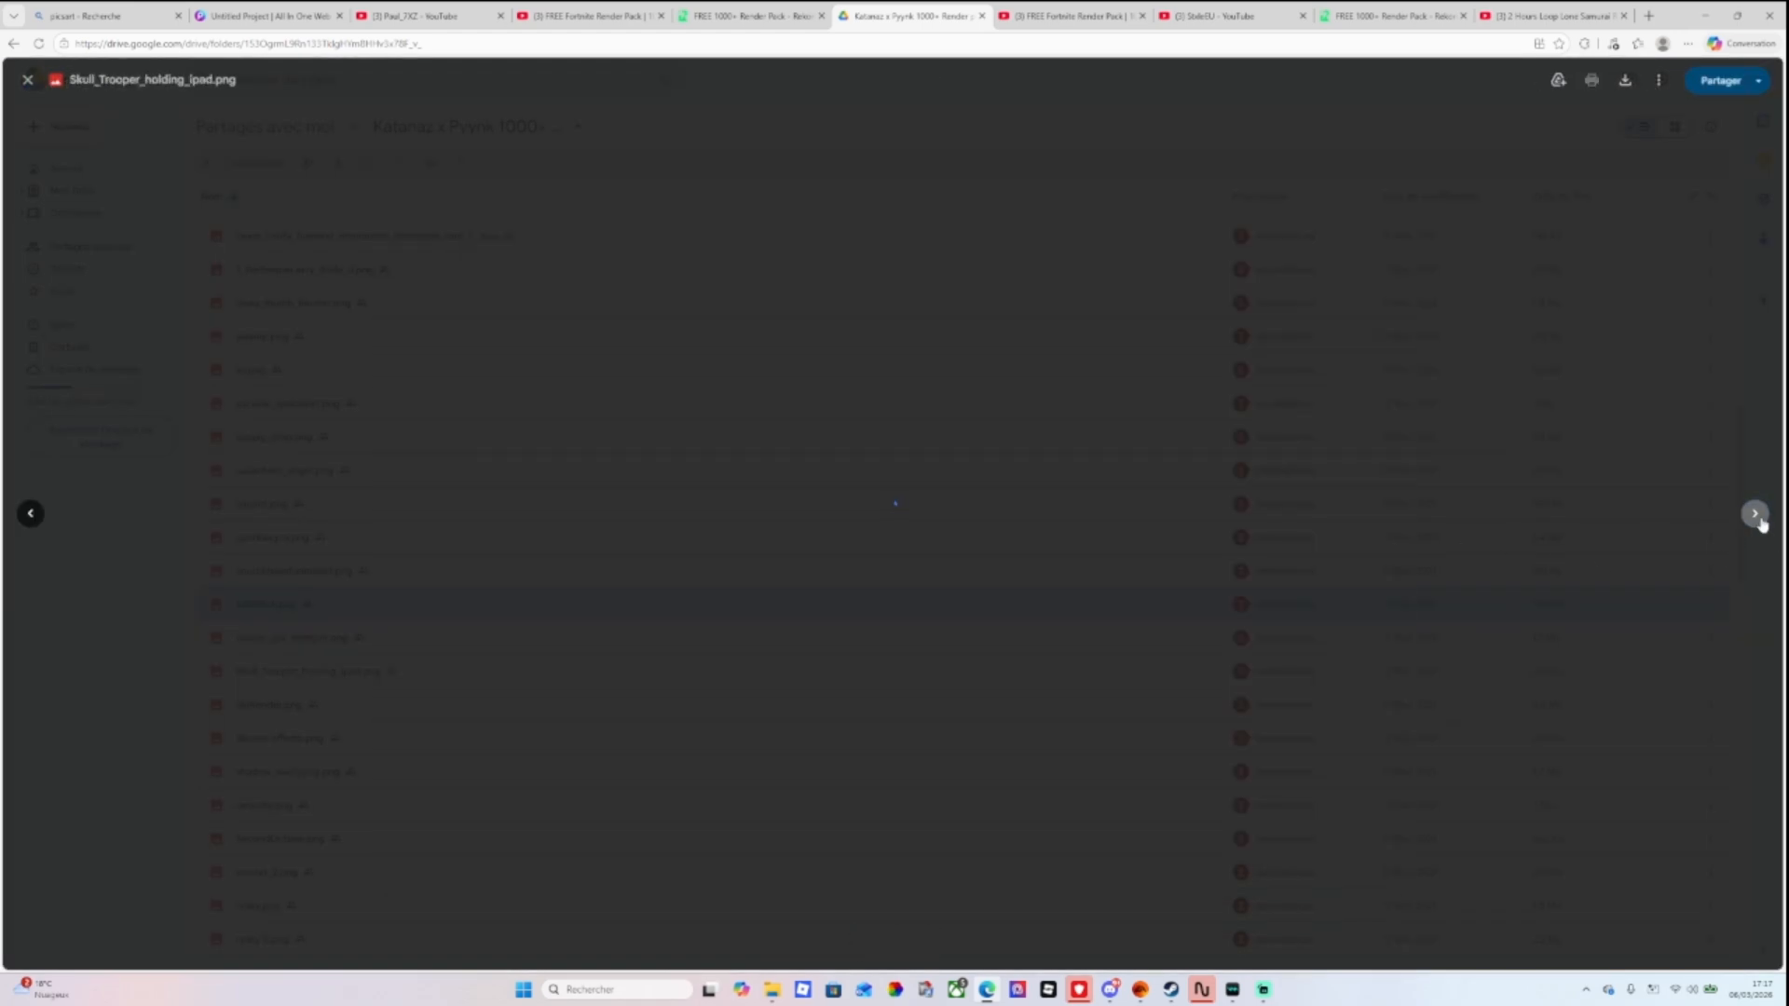
left_click(1758, 516)
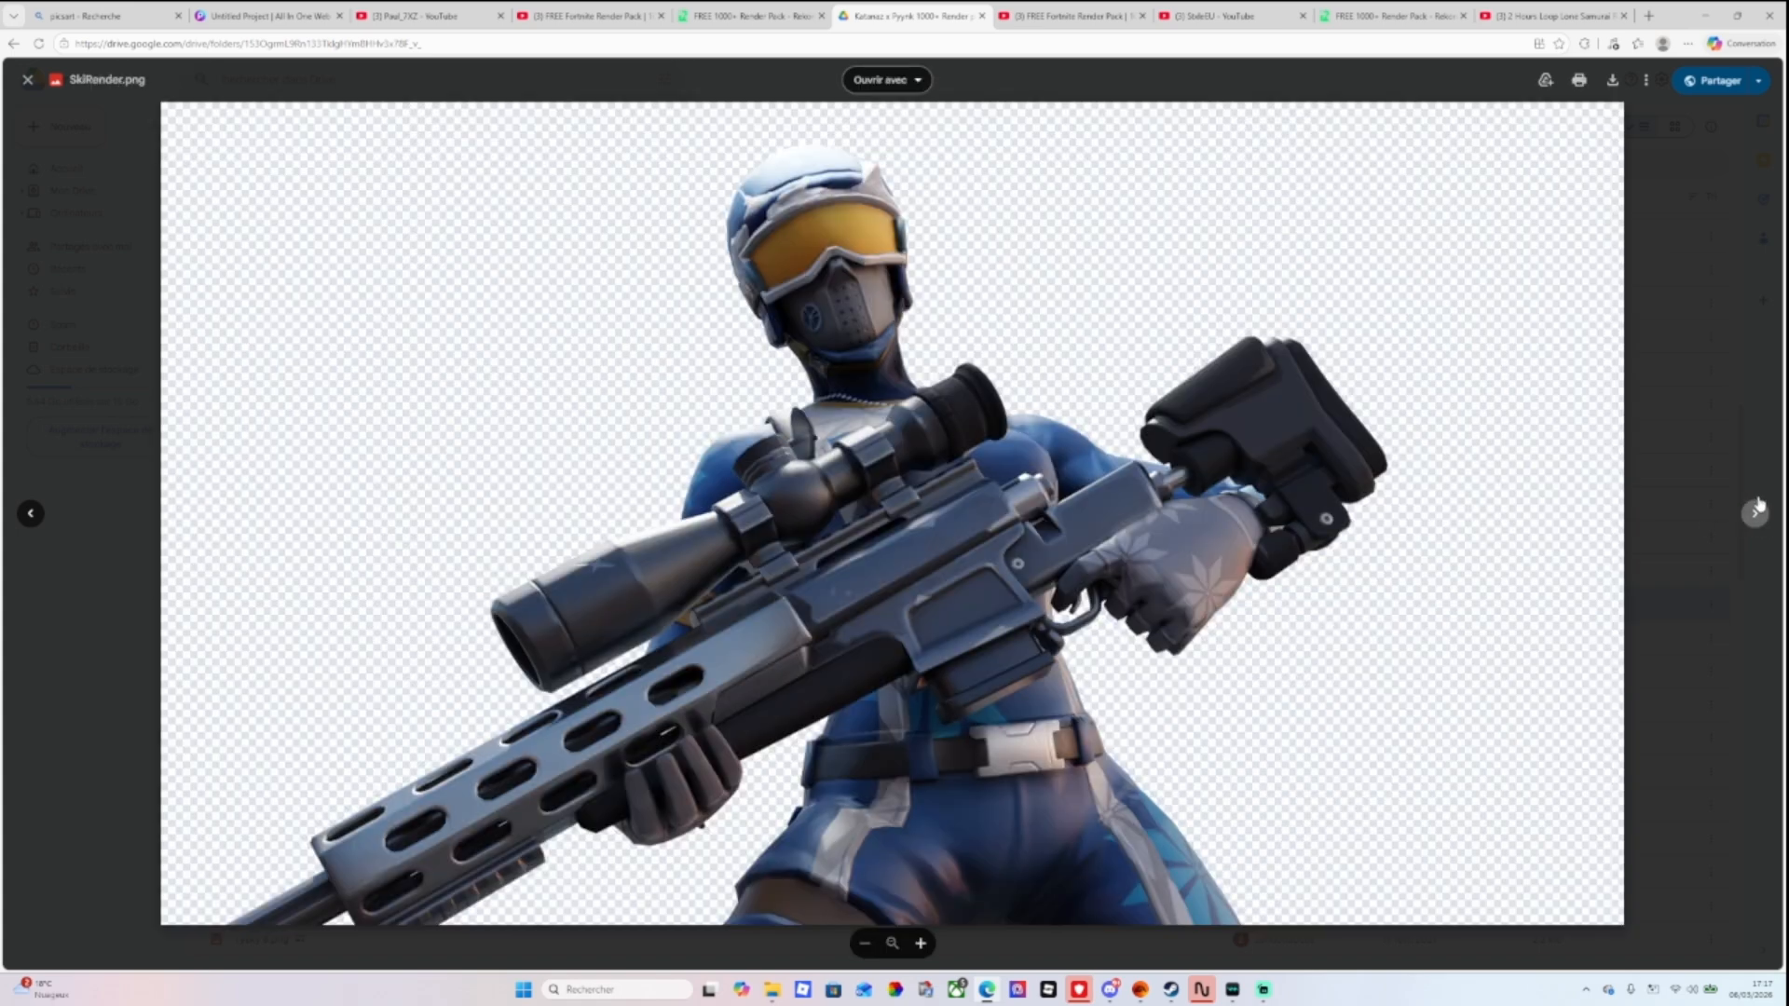
left_click(1758, 511)
left_click(1757, 511)
left_click(1757, 510)
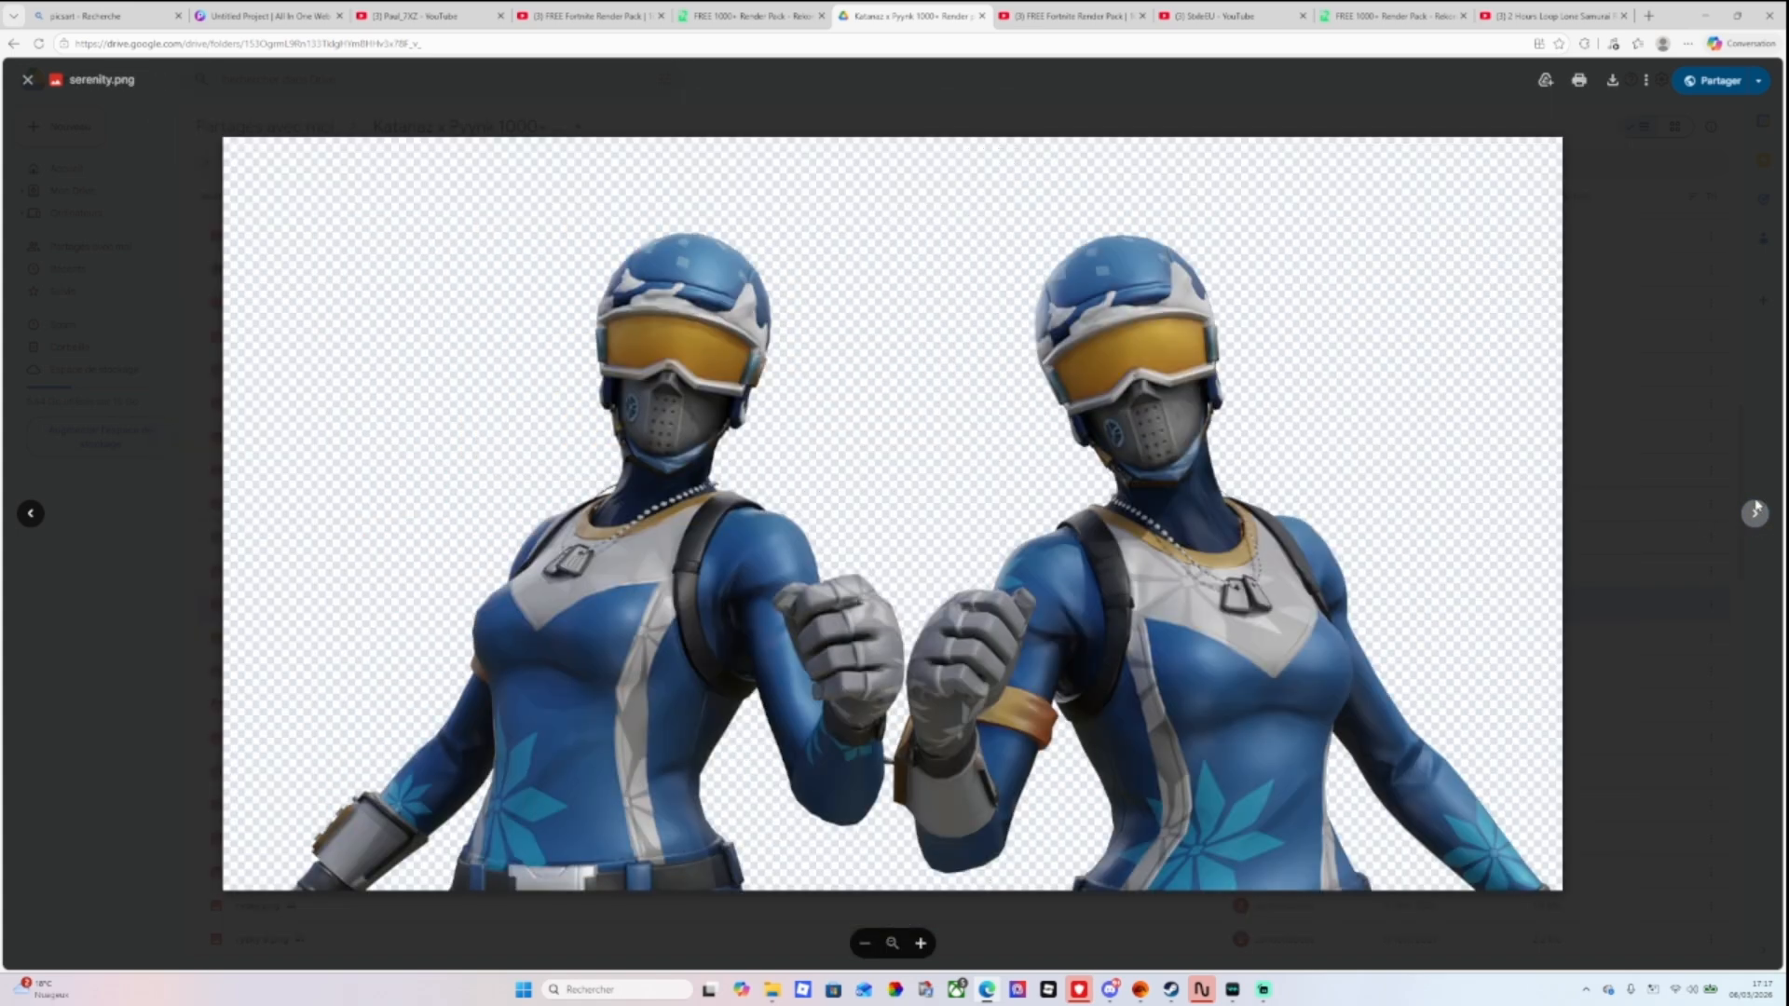
left_click(1758, 511)
left_click(1756, 510)
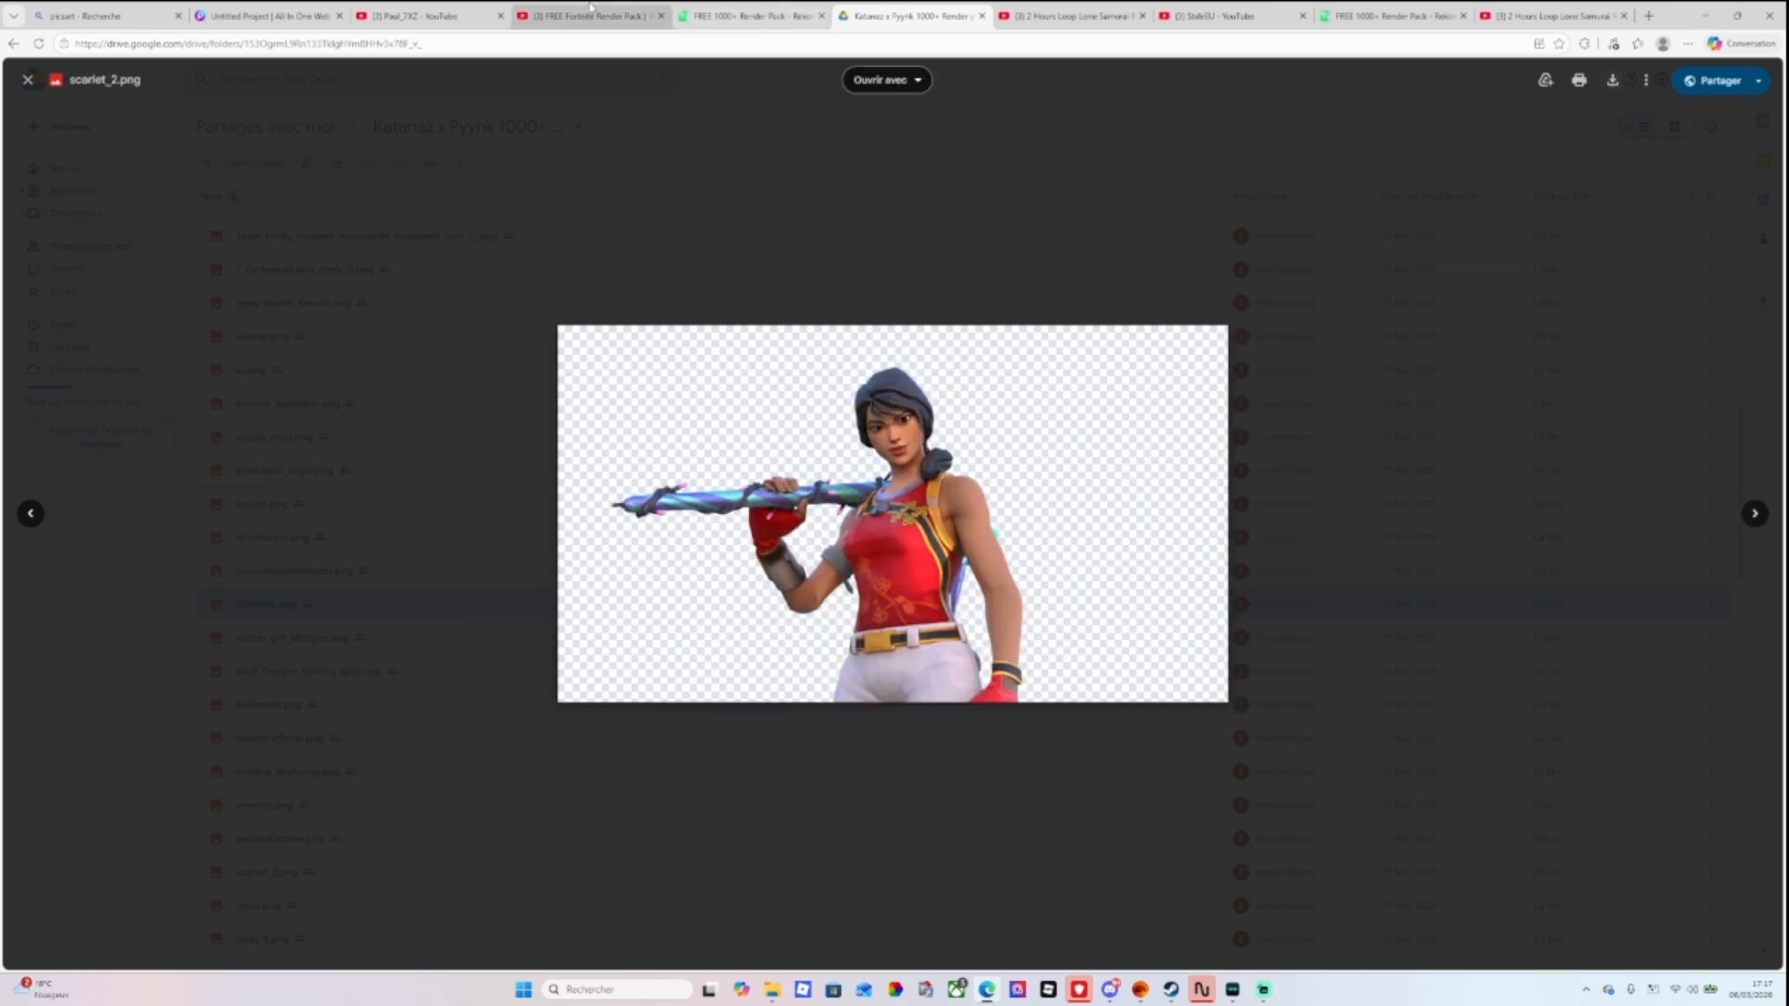
Switch to the Picsart project, upload the scarlet_2.png render and enlarge it at the canvas's lower right.
left_click(286, 23)
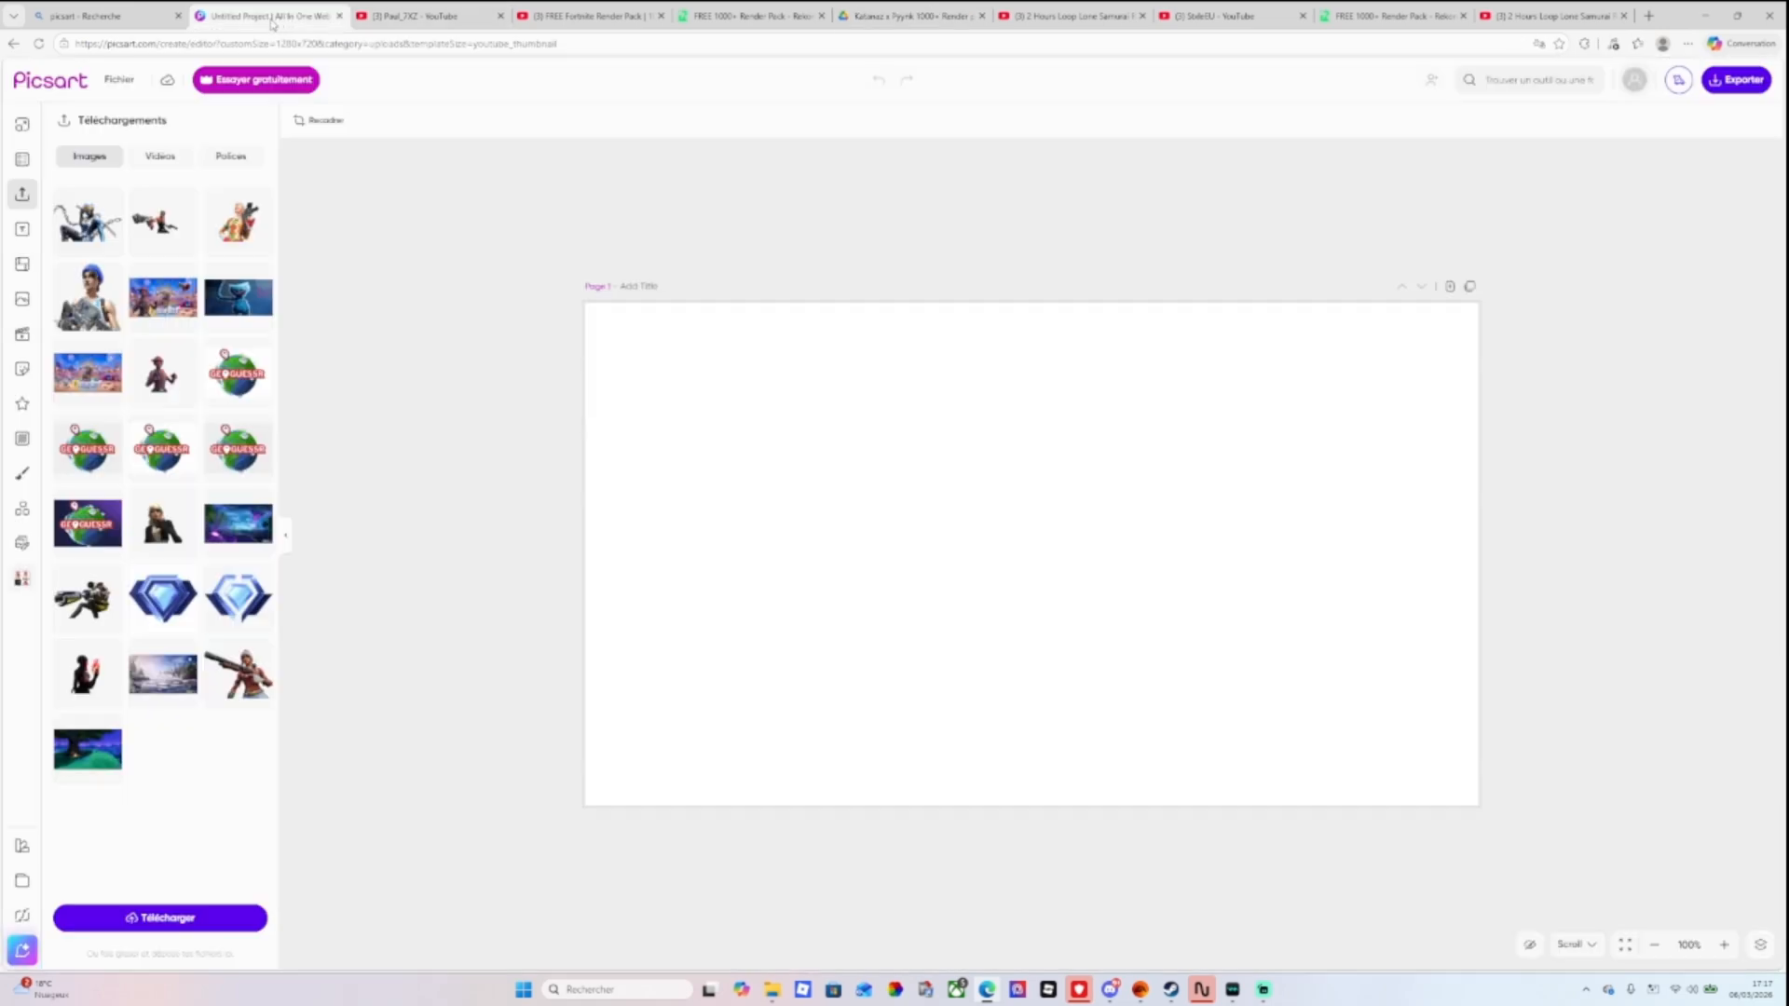
left_click(183, 919)
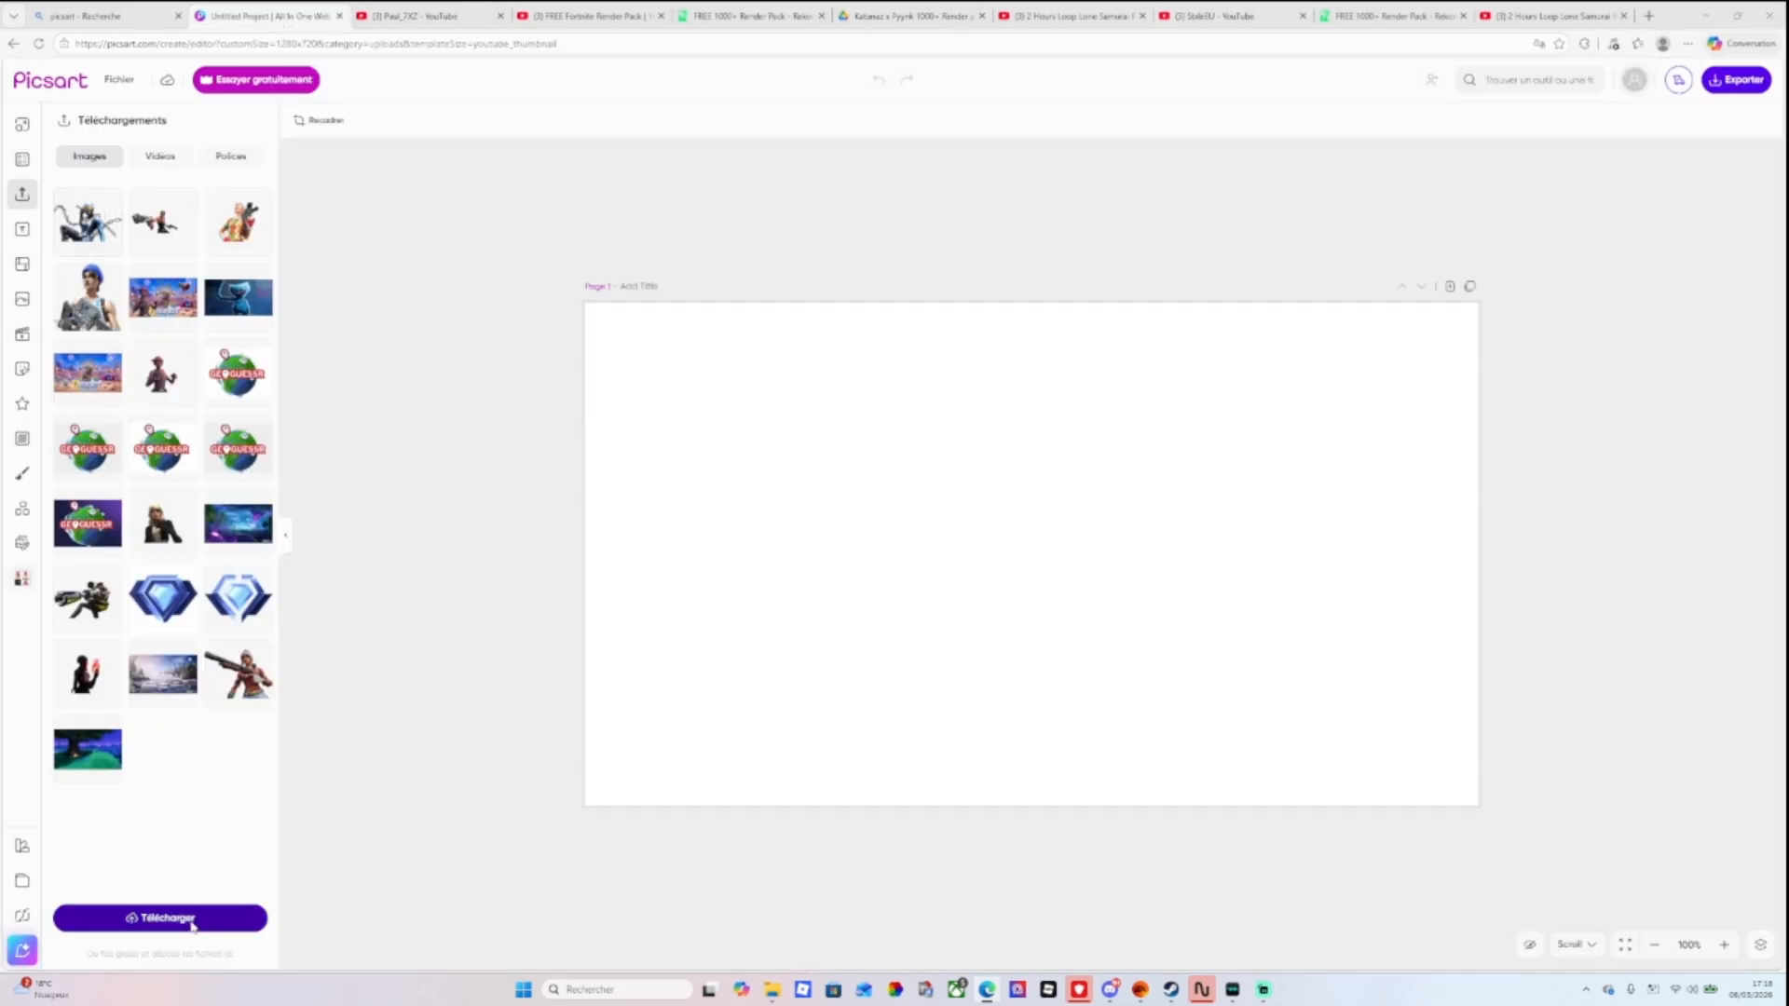
double_click(150, 140)
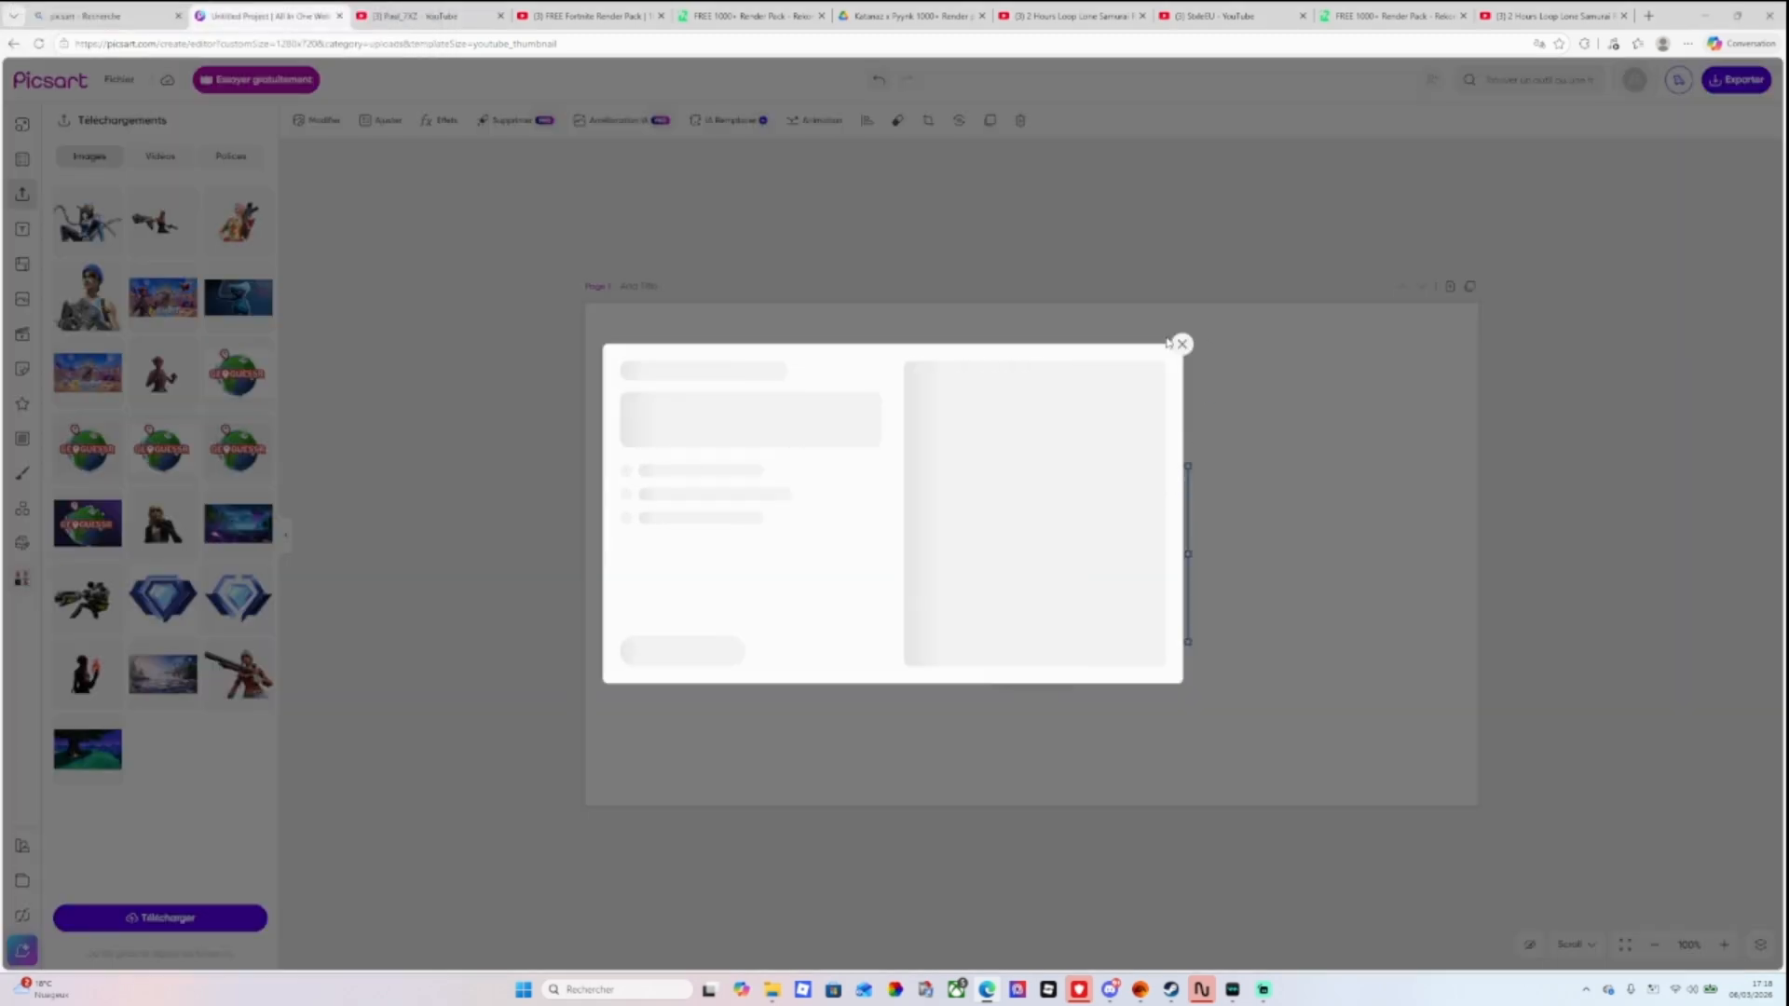
left_click(1179, 345)
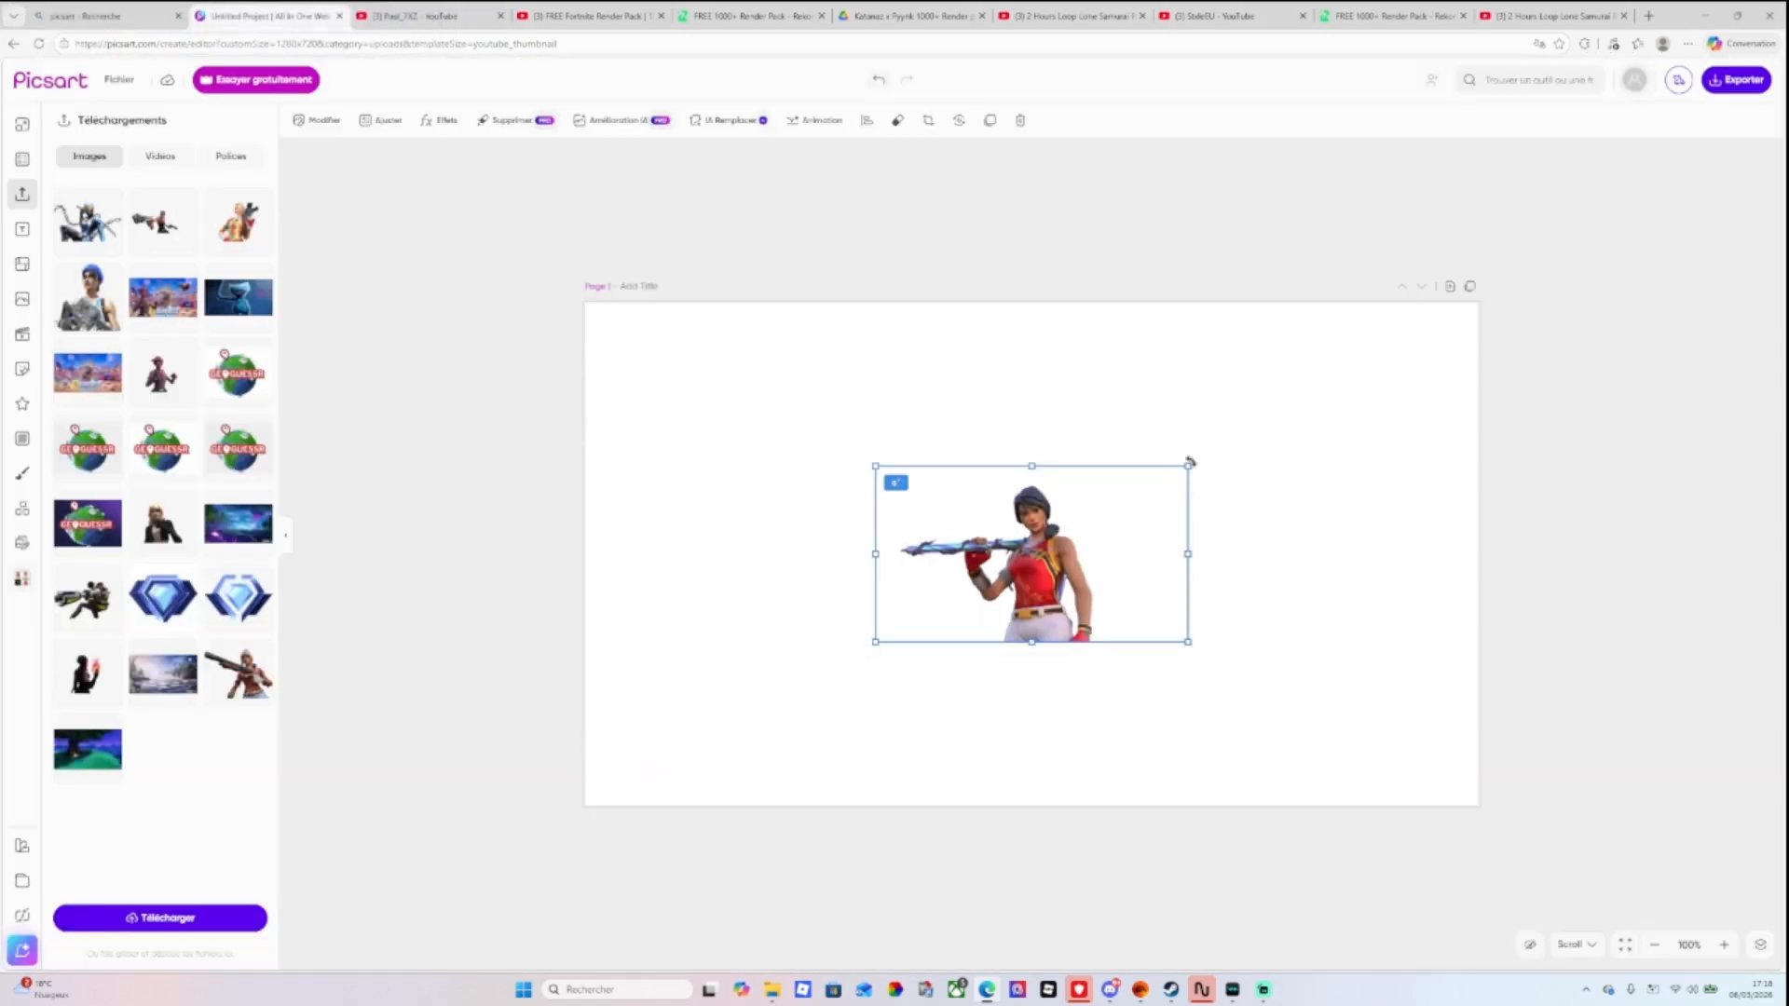
left_click_drag(1195, 460, 1602, 230)
left_click_drag(1248, 471, 1214, 634)
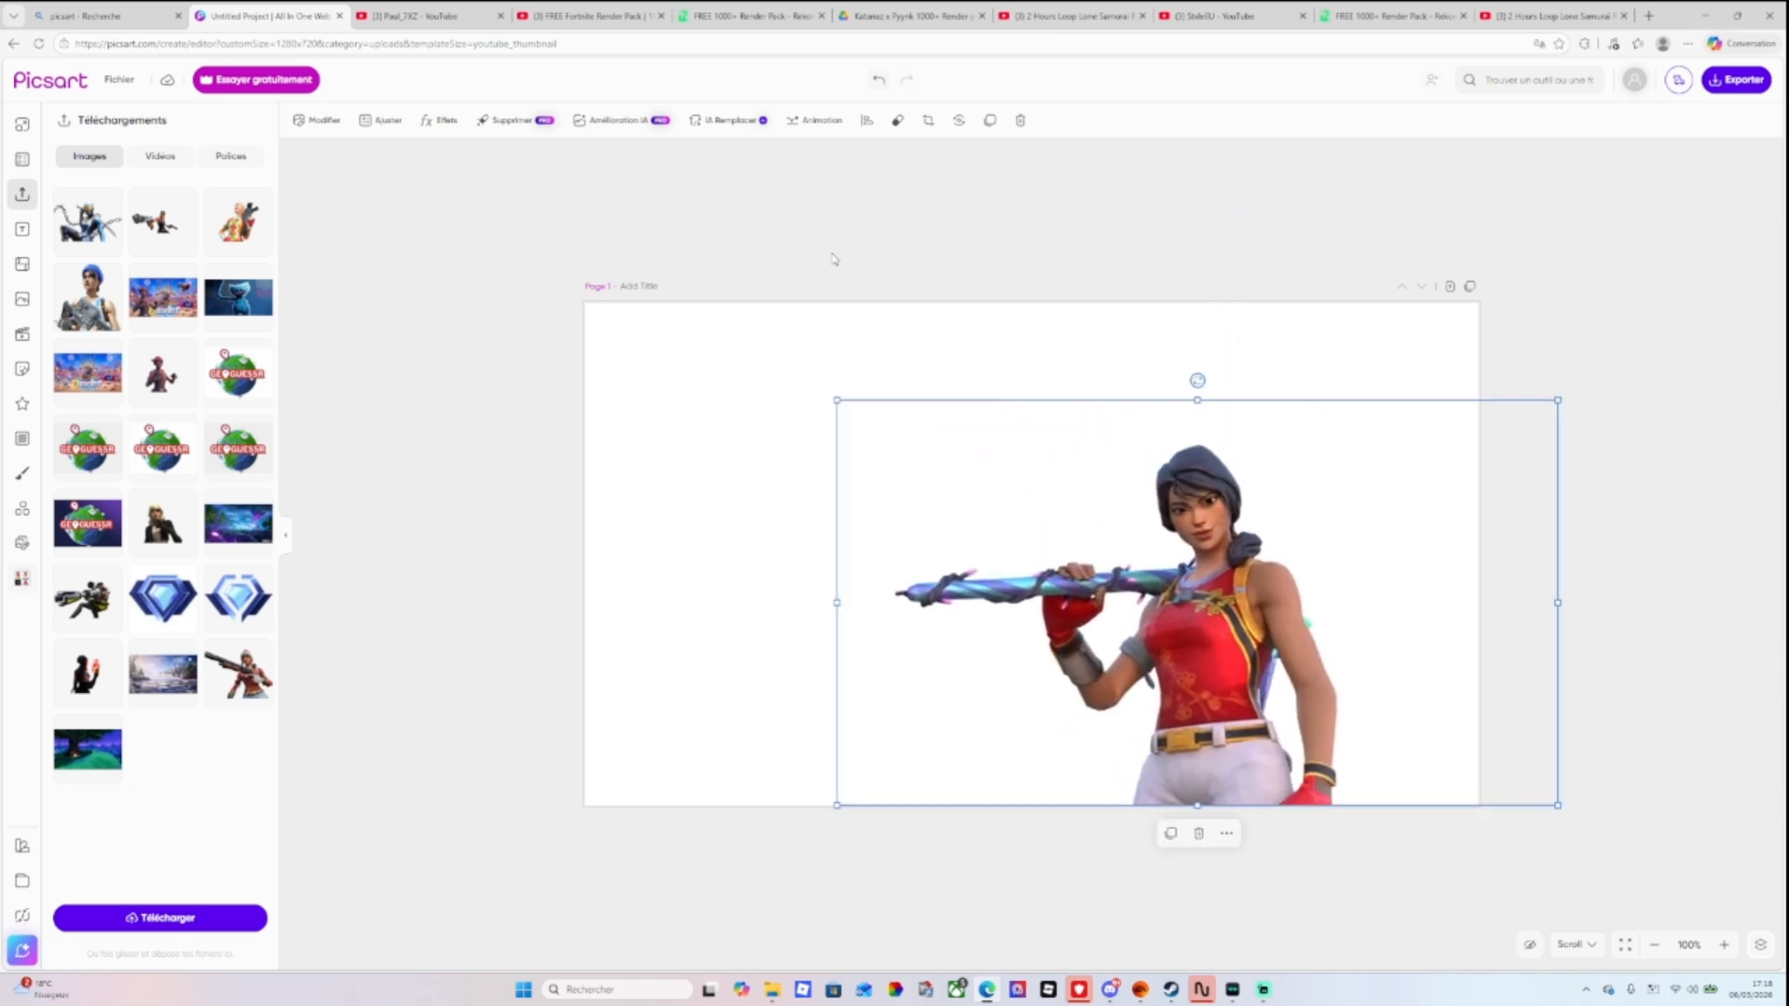
Search the web for "backround fortnite" in a new browser tab.
left_click(1650, 15)
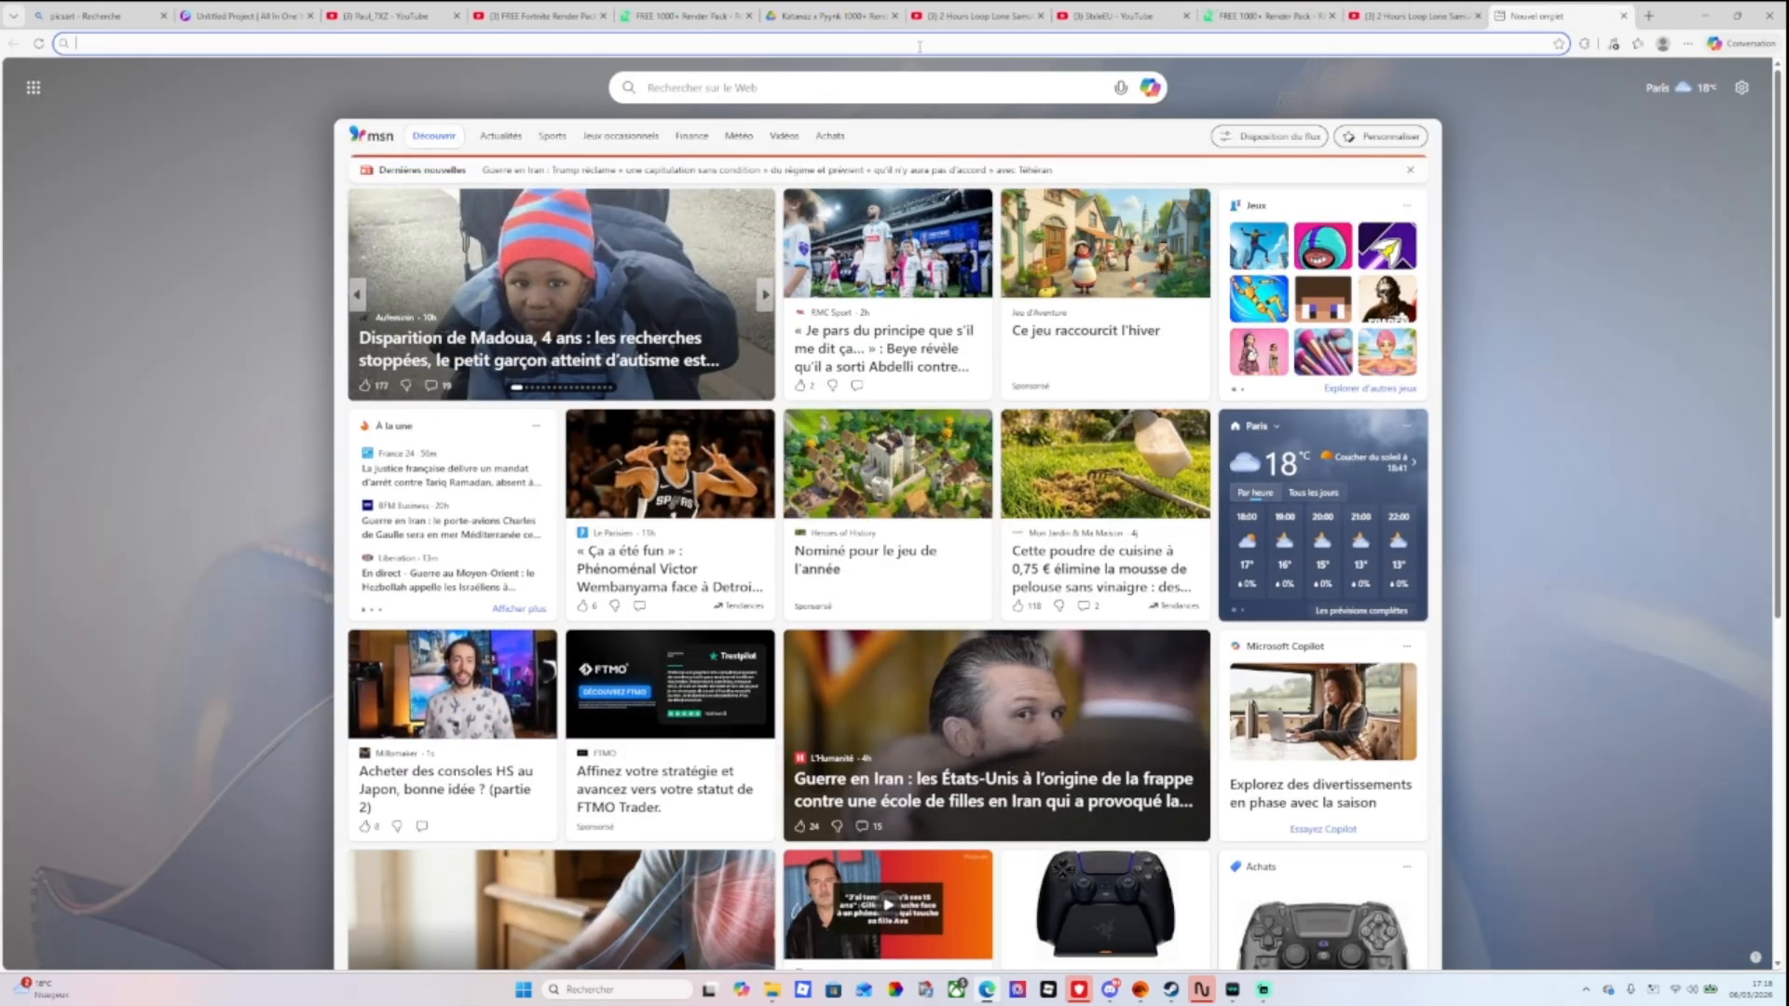
type("back")
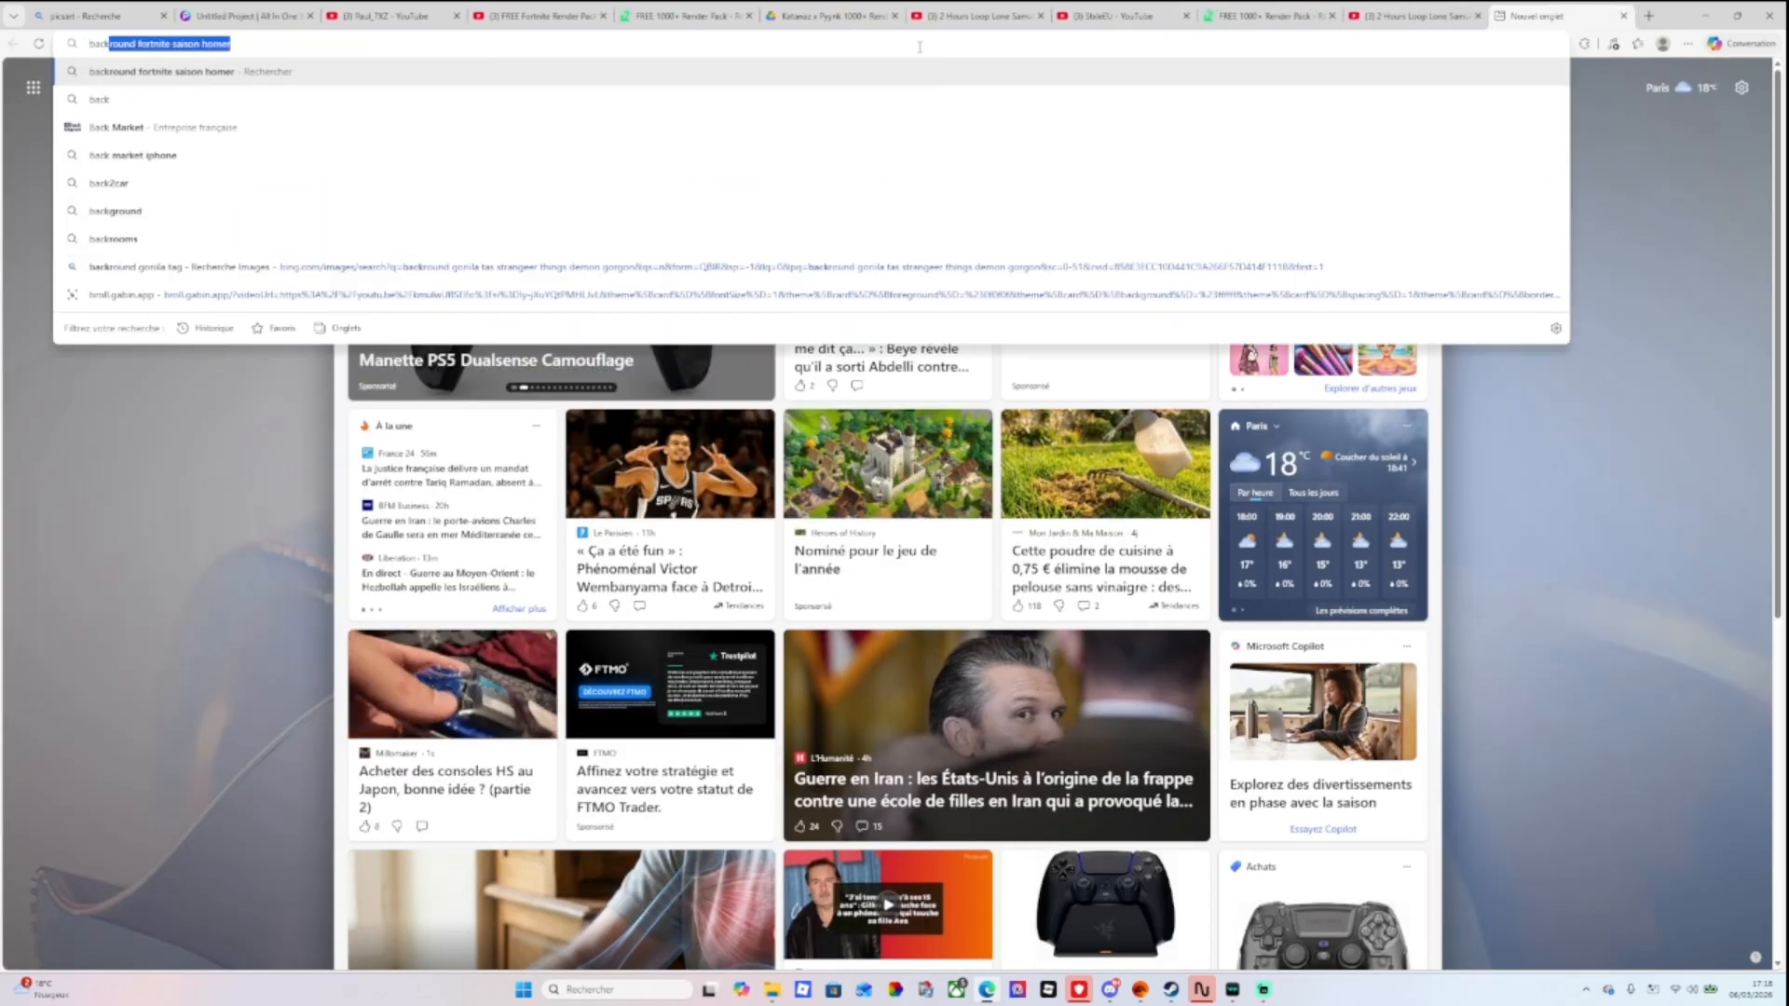
type("road")
key("BackSpace")
key("BackSpace")
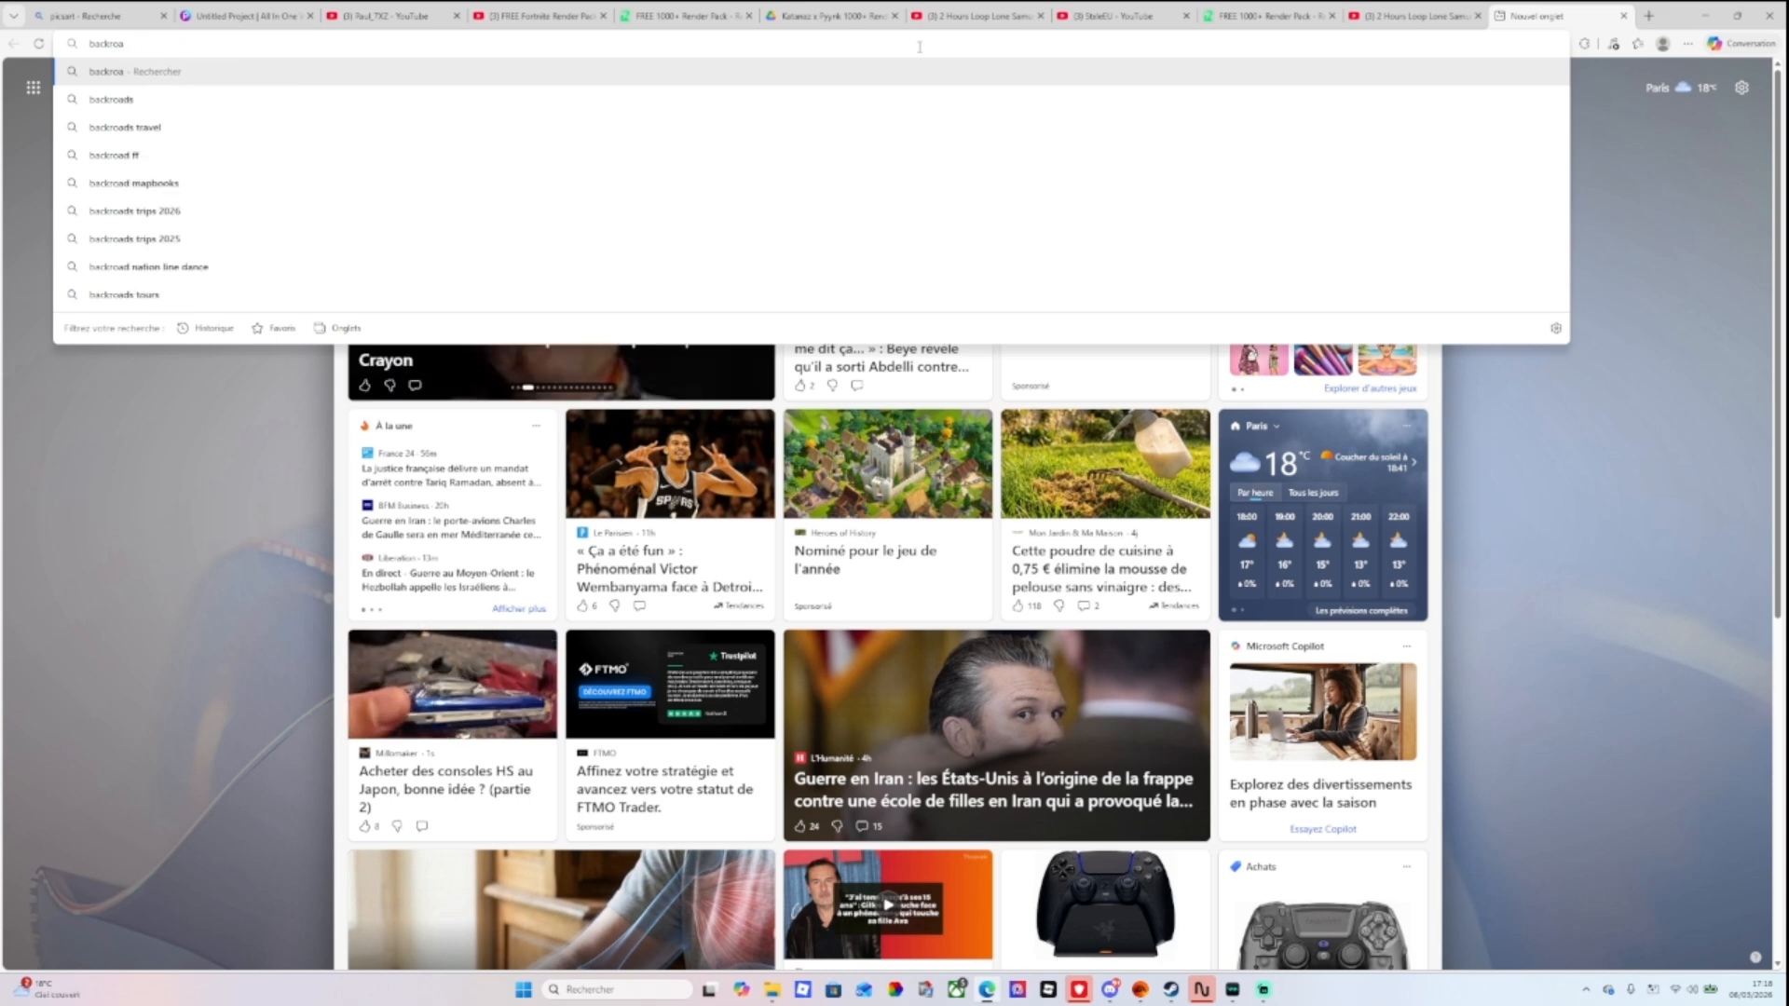
type("d for")
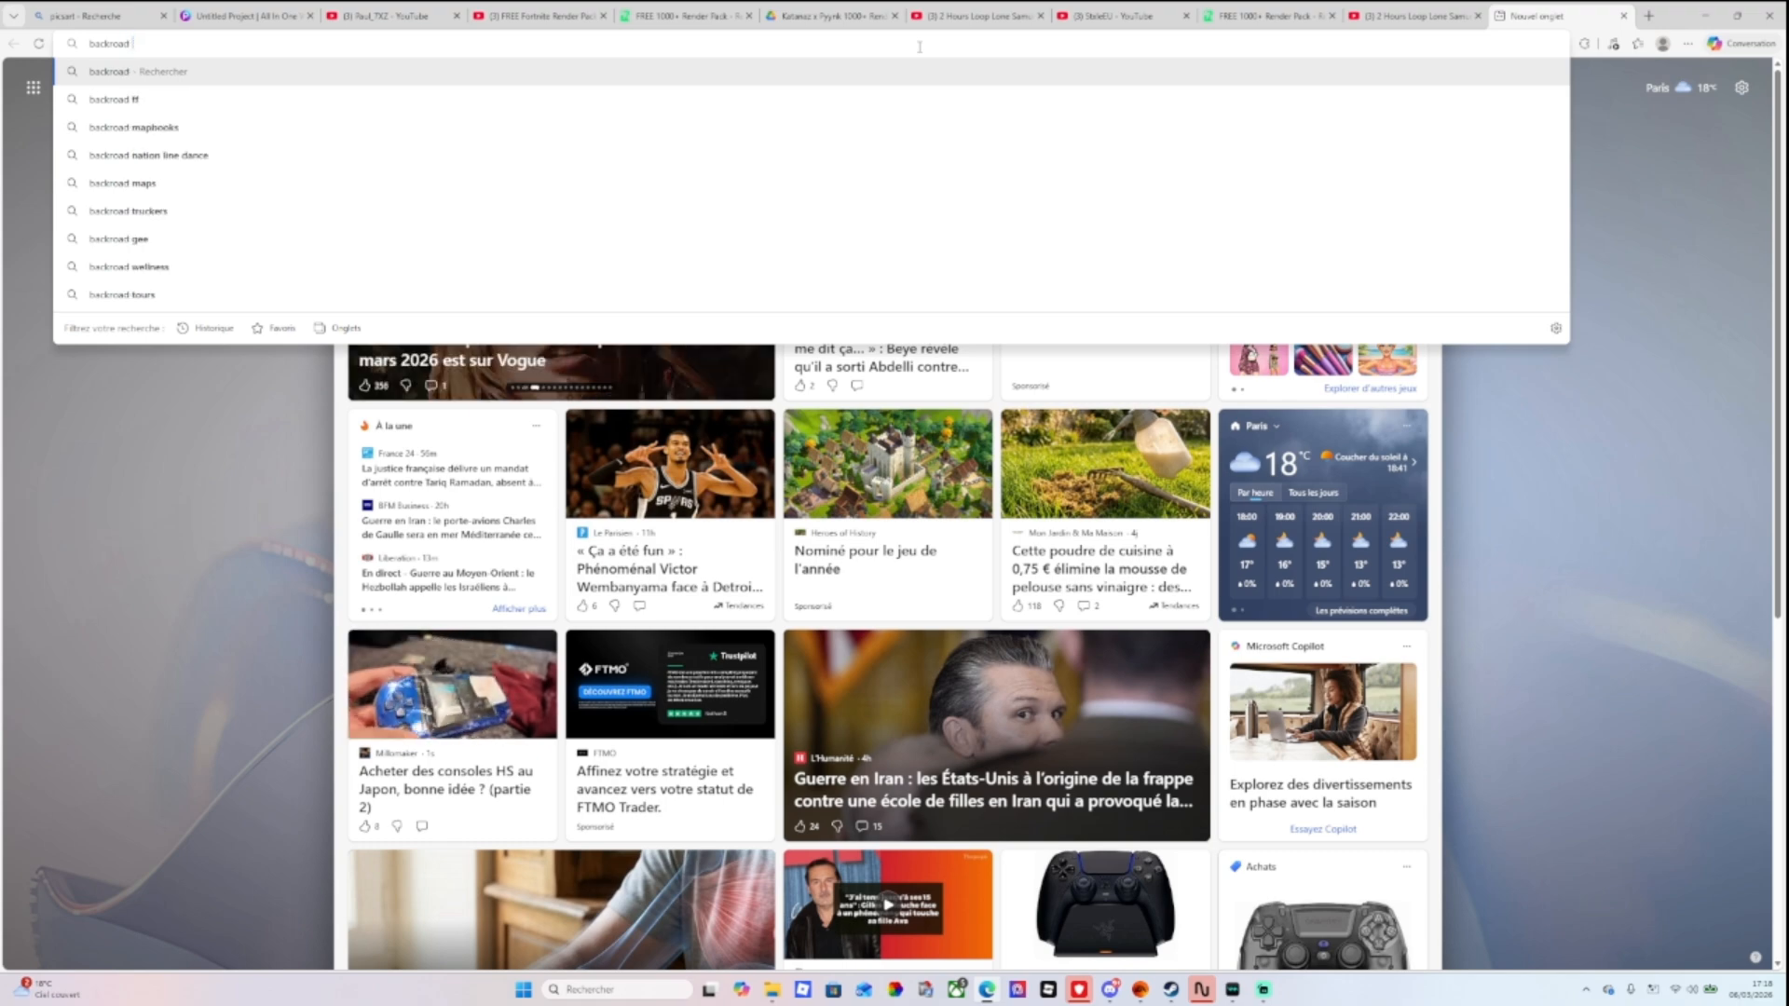
type("tnite")
key("Return")
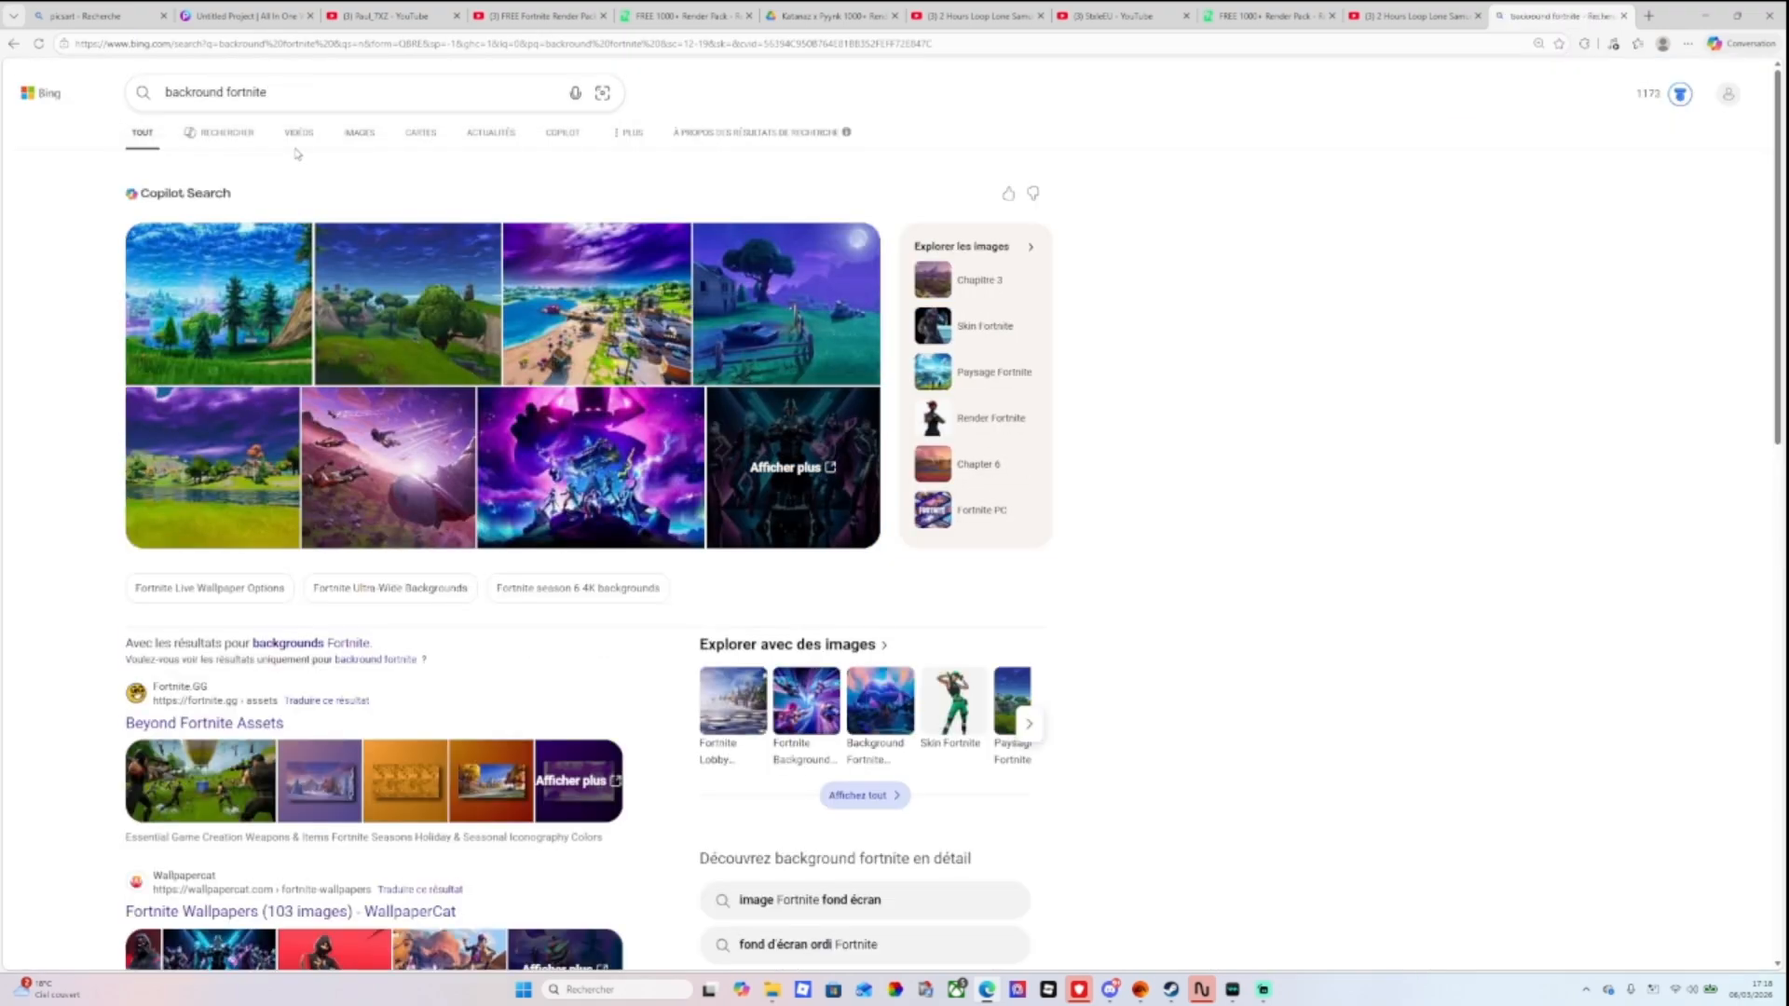
Browse the image results and open the Fortnite landscape wallpaper with the round tree and blue cloudy sky.
left_click(352, 136)
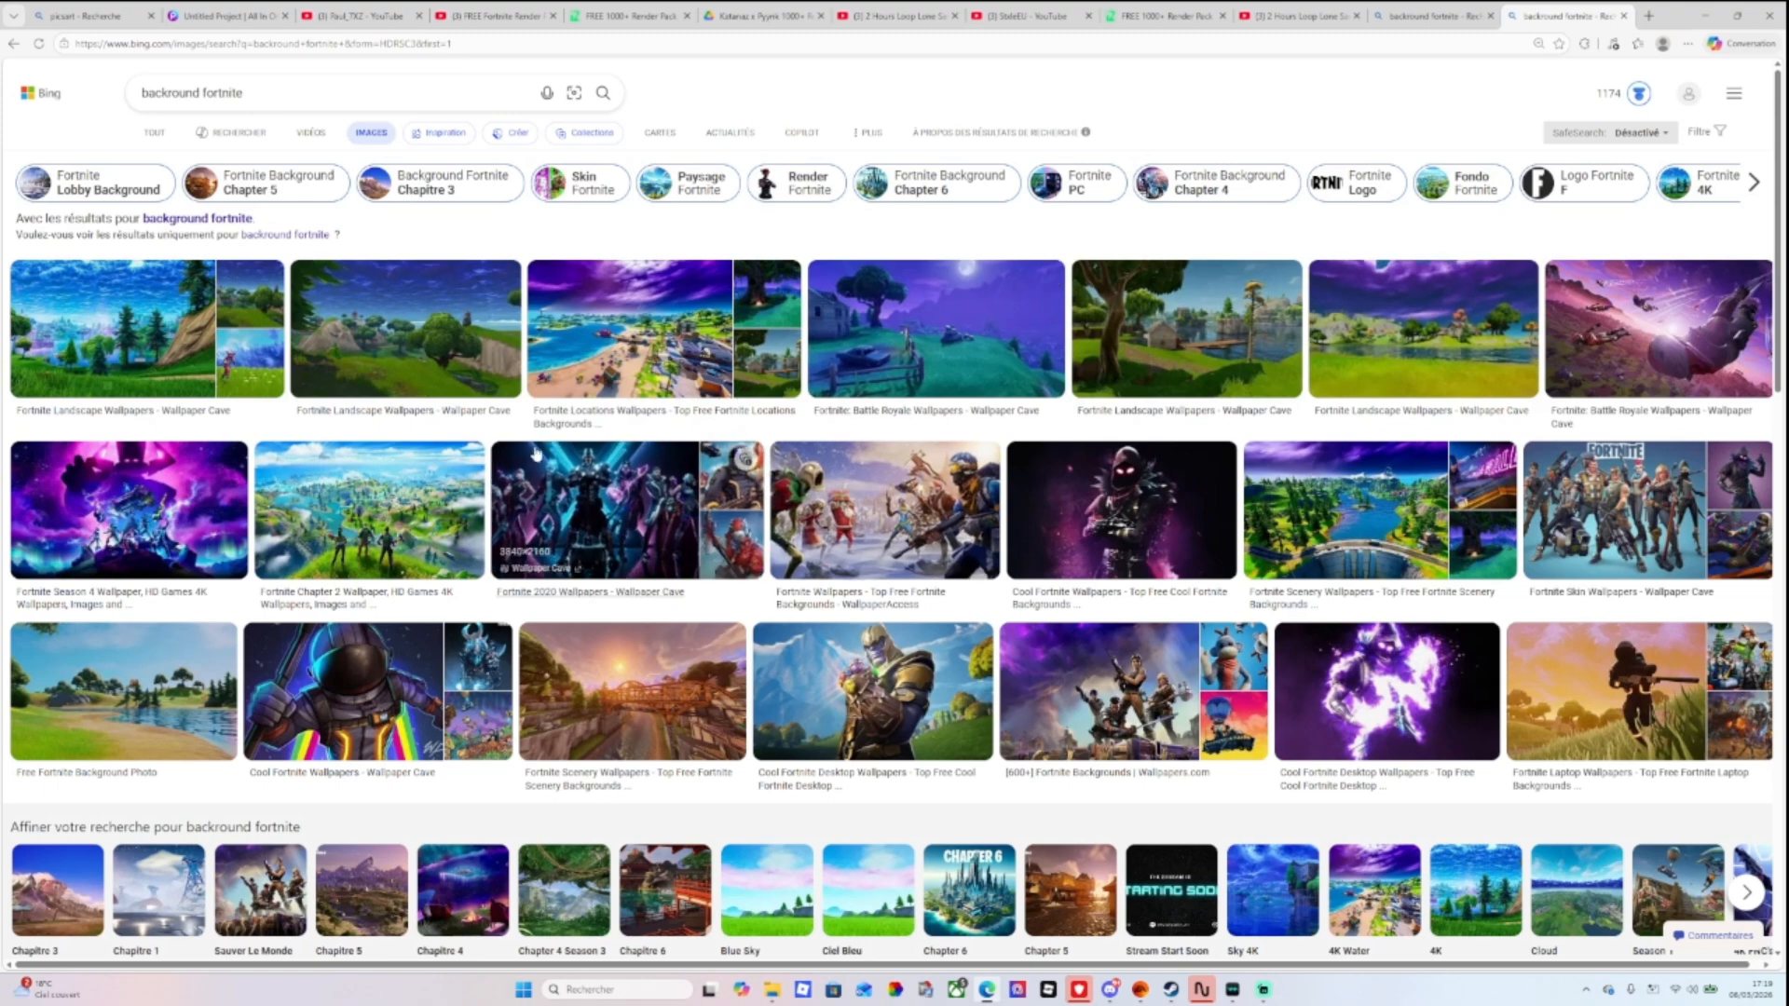
scroll(254, 504, "down", 2)
scroll(404, 799, "down", 2)
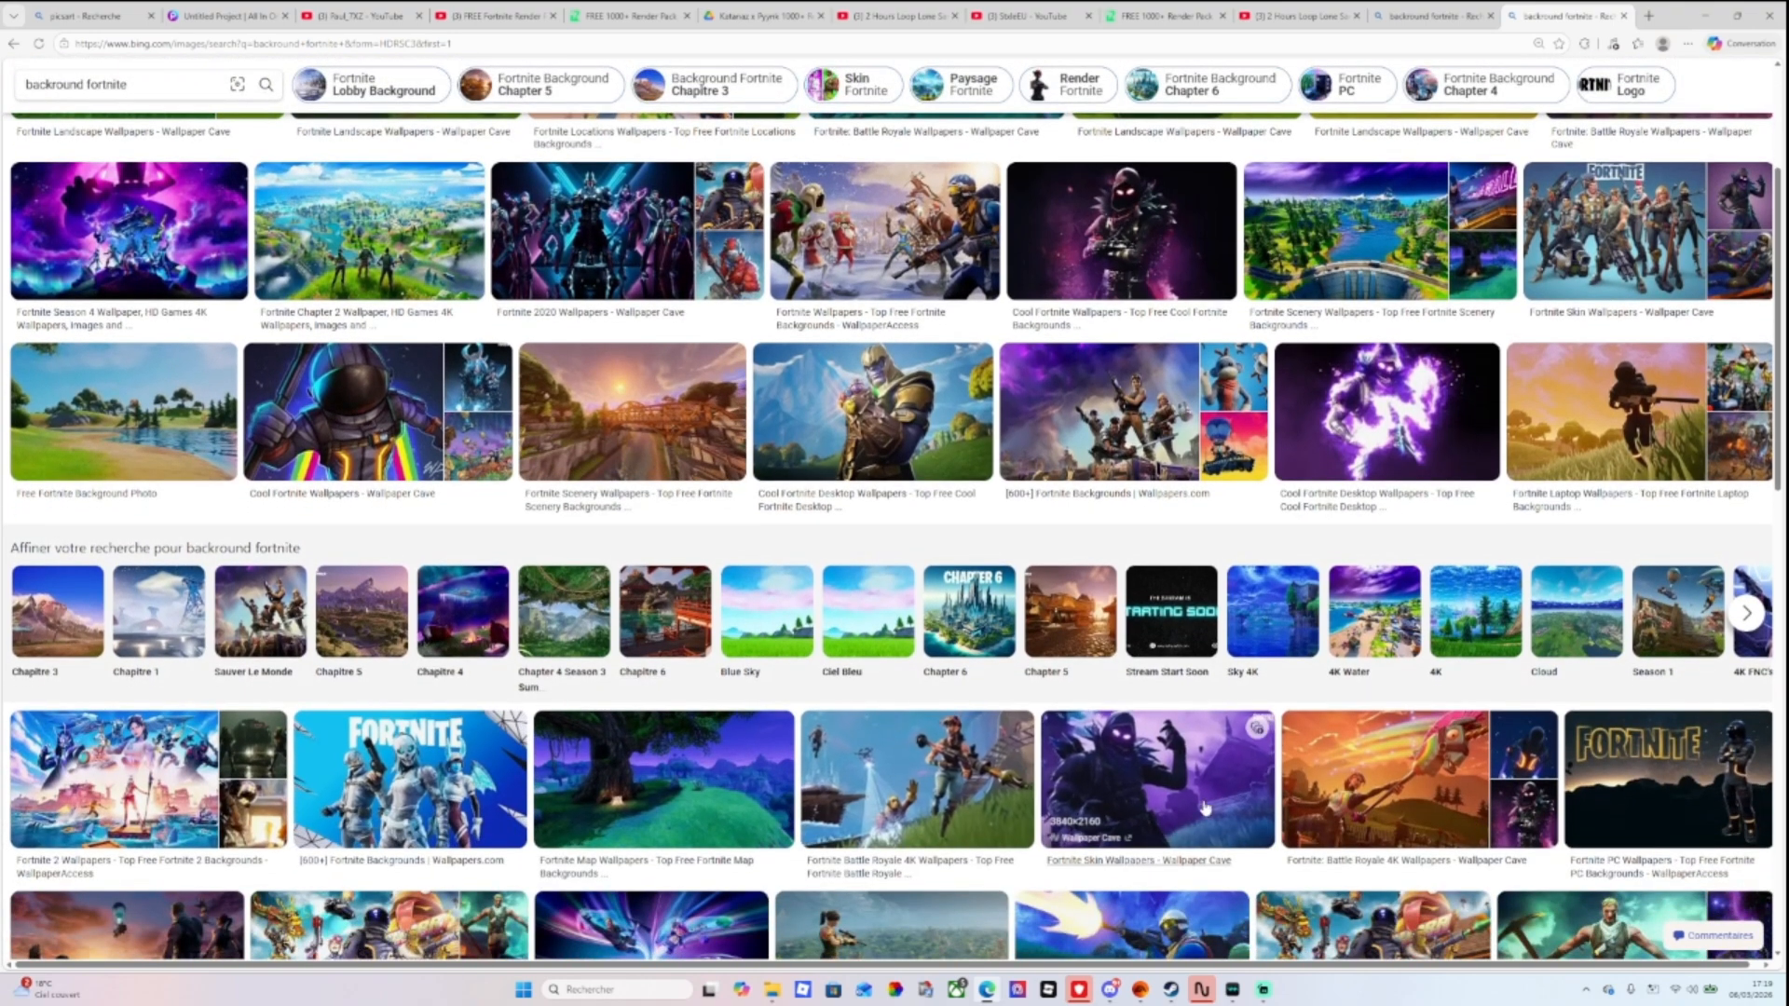
scroll(336, 336, "up", 4)
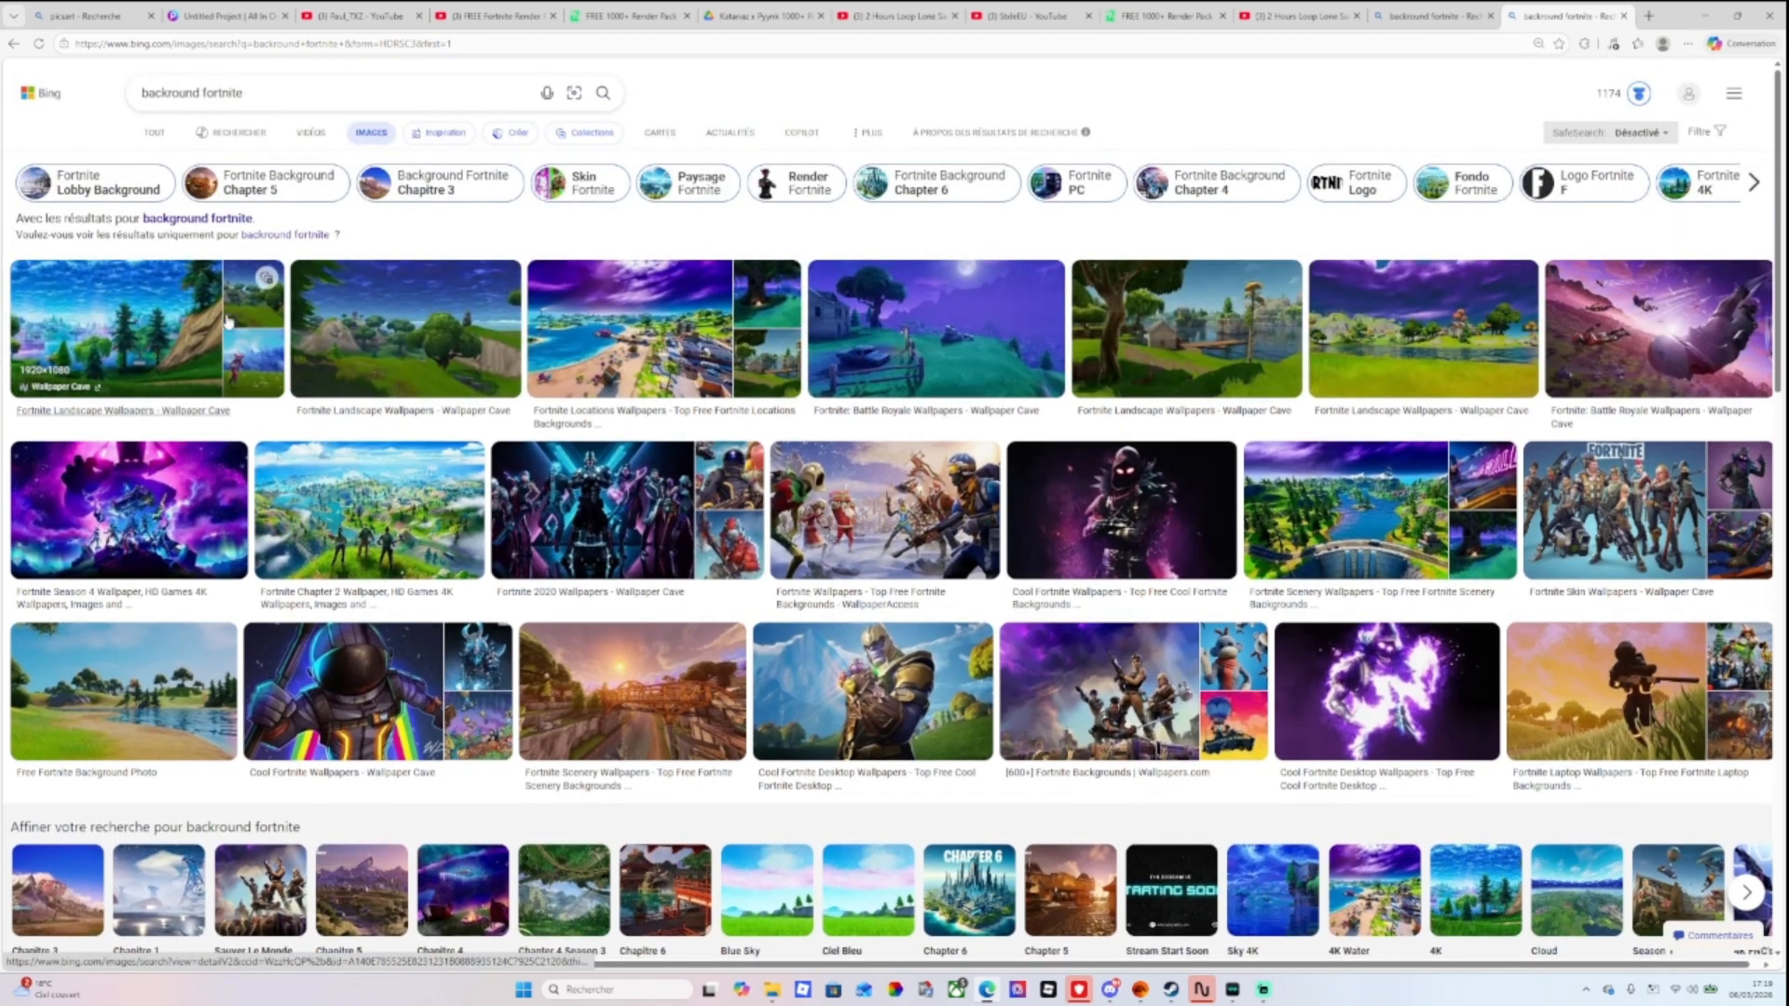
left_click(352, 319)
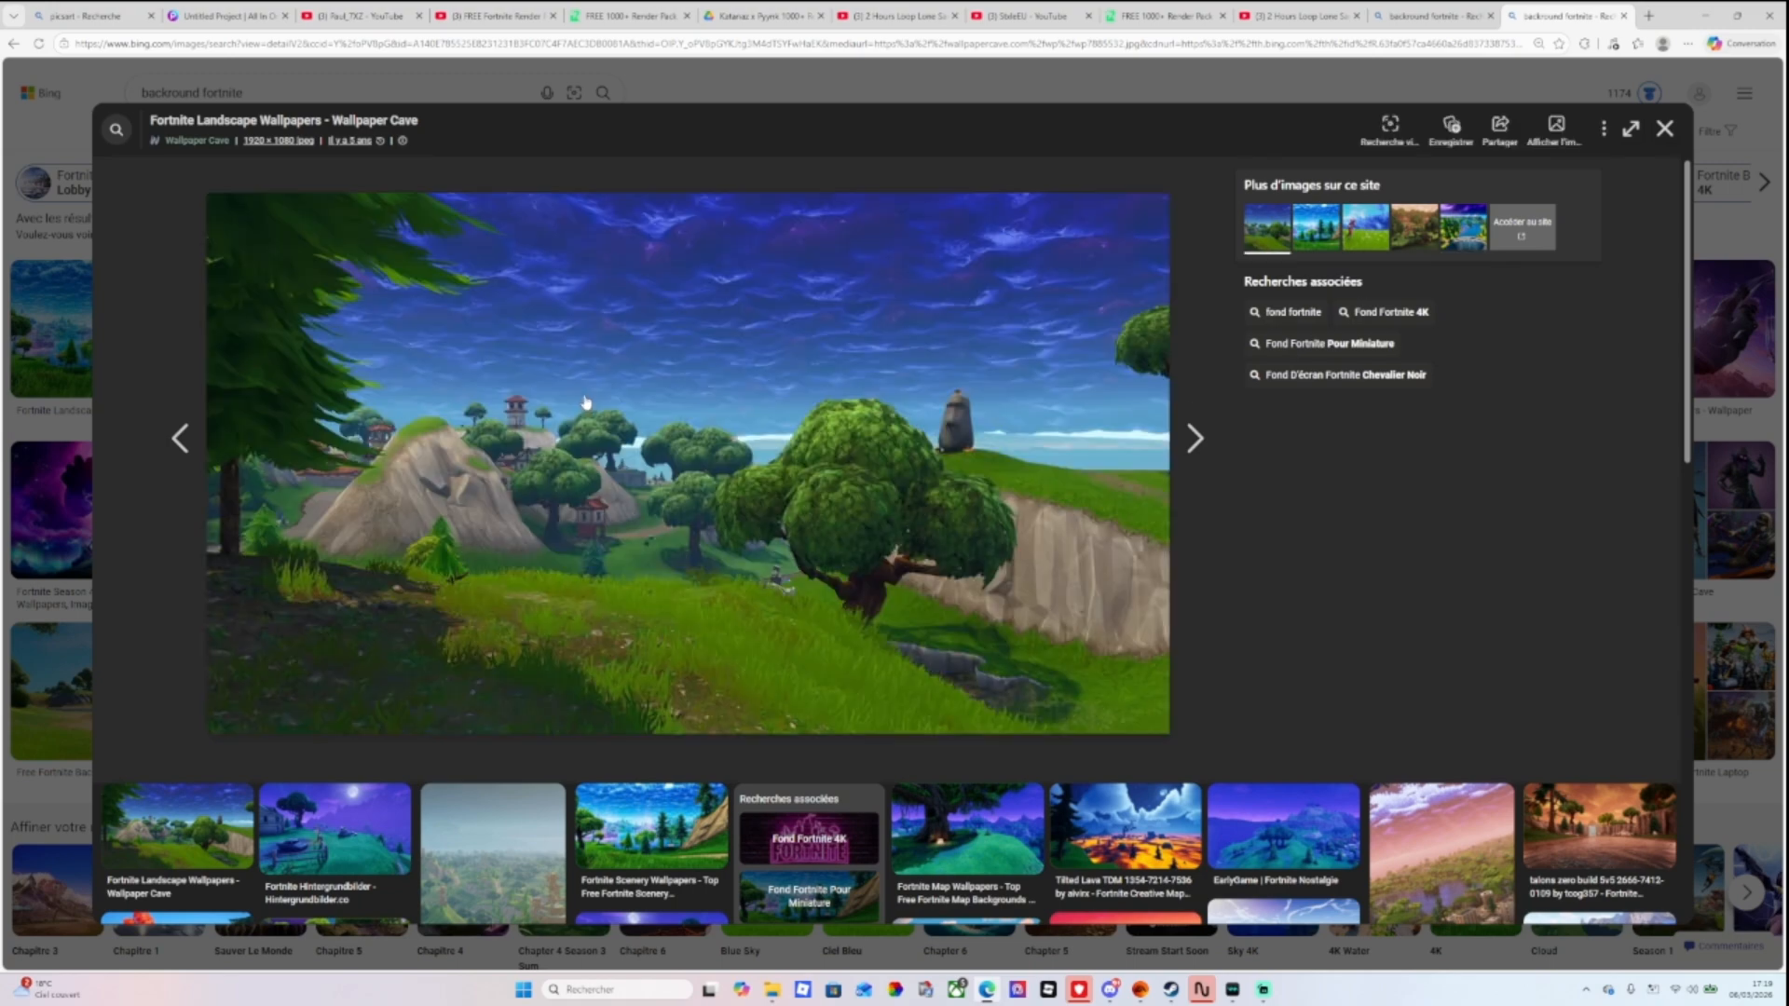
left_click(1309, 239)
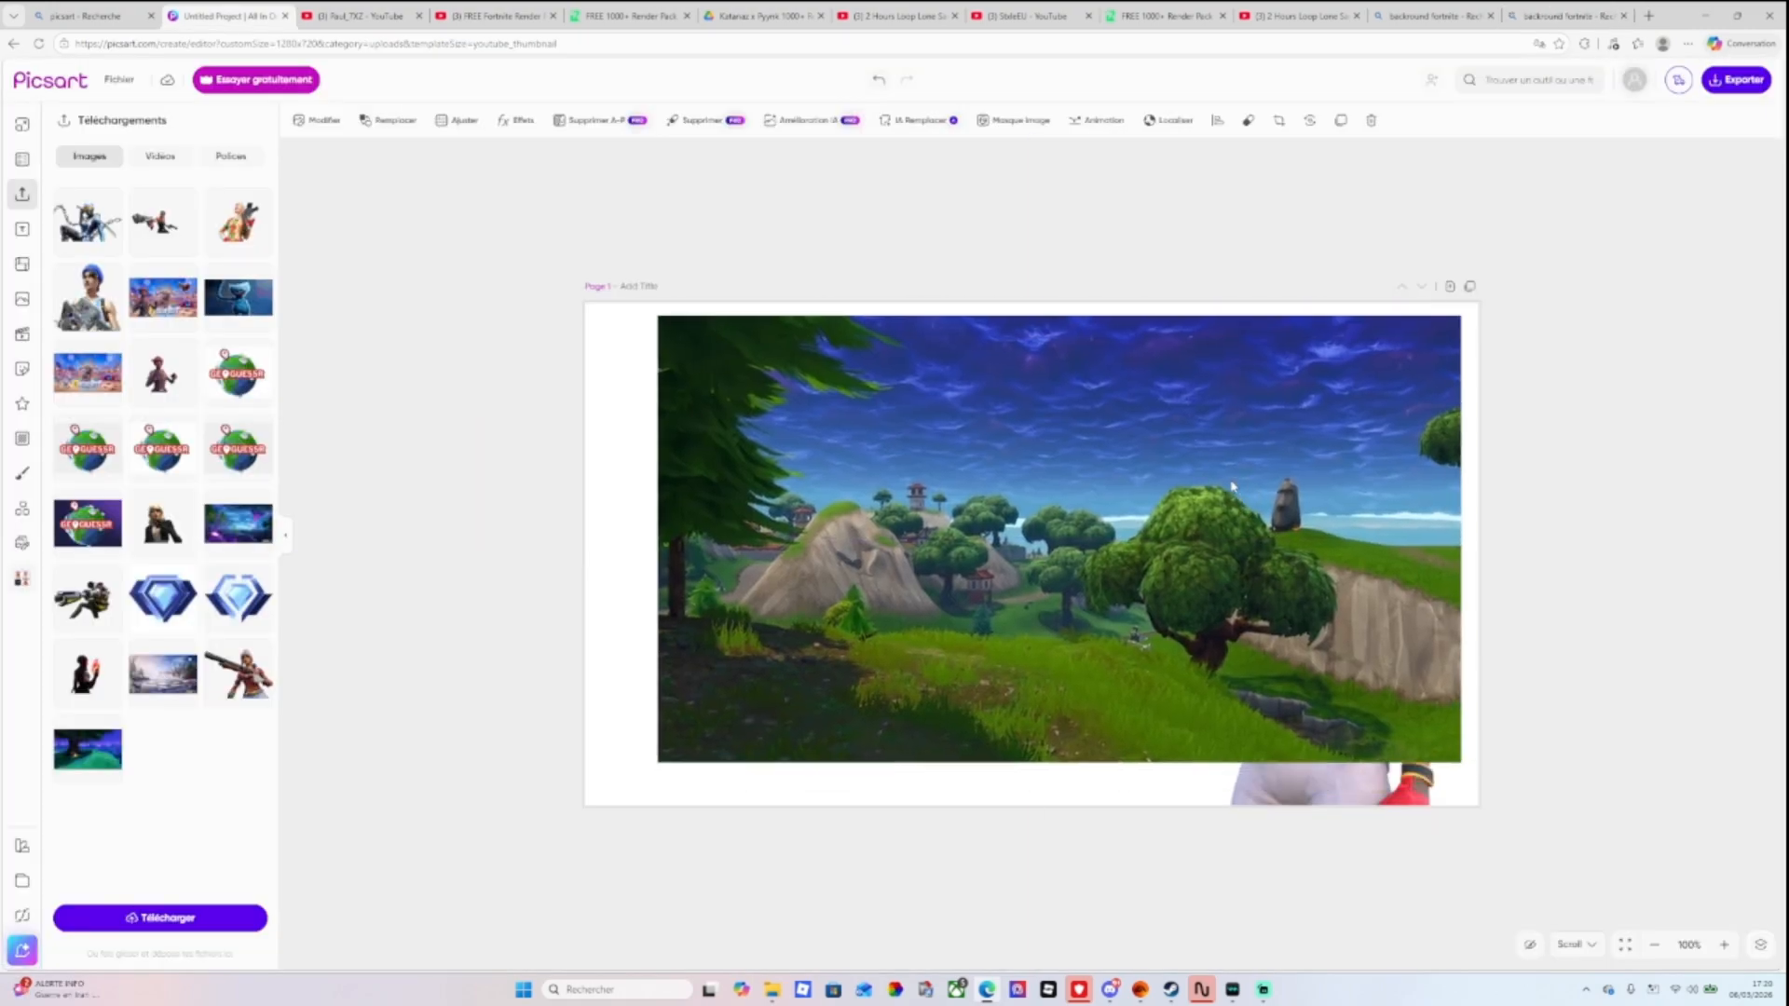
Move the landscape image to the canvas's upper-left corner and bring the character render to the front.
left_click_drag(1245, 499, 1179, 536)
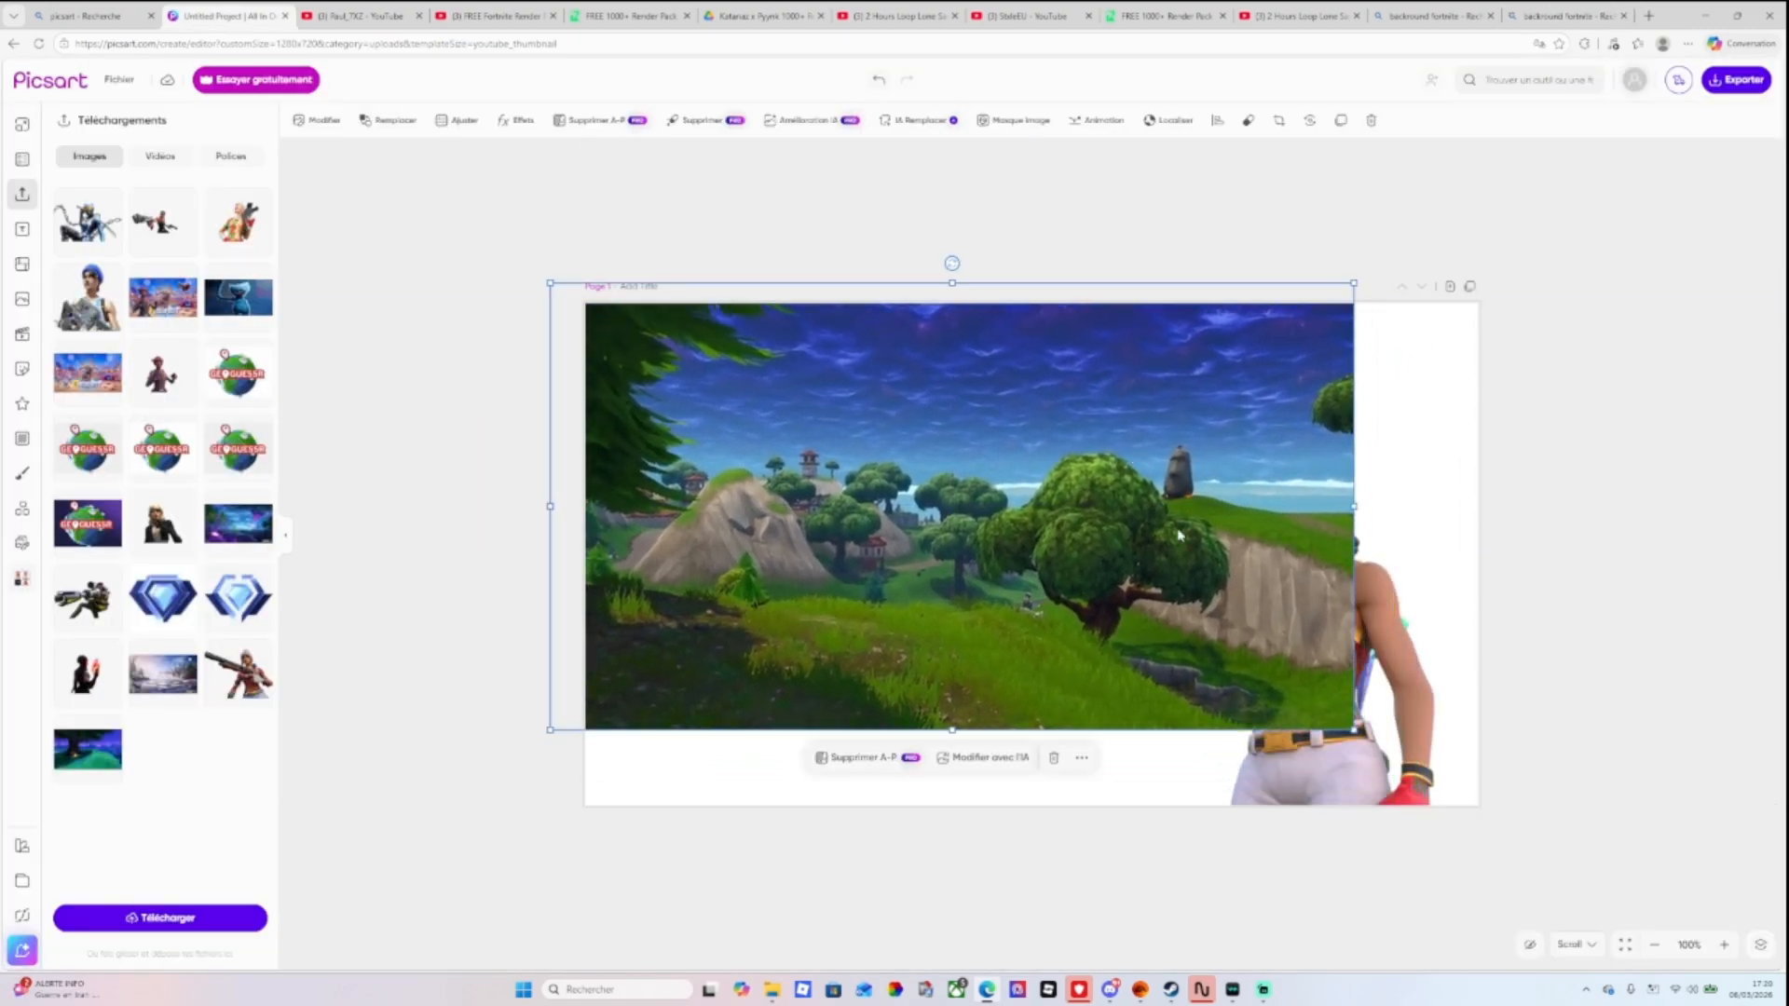
left_click(1365, 768)
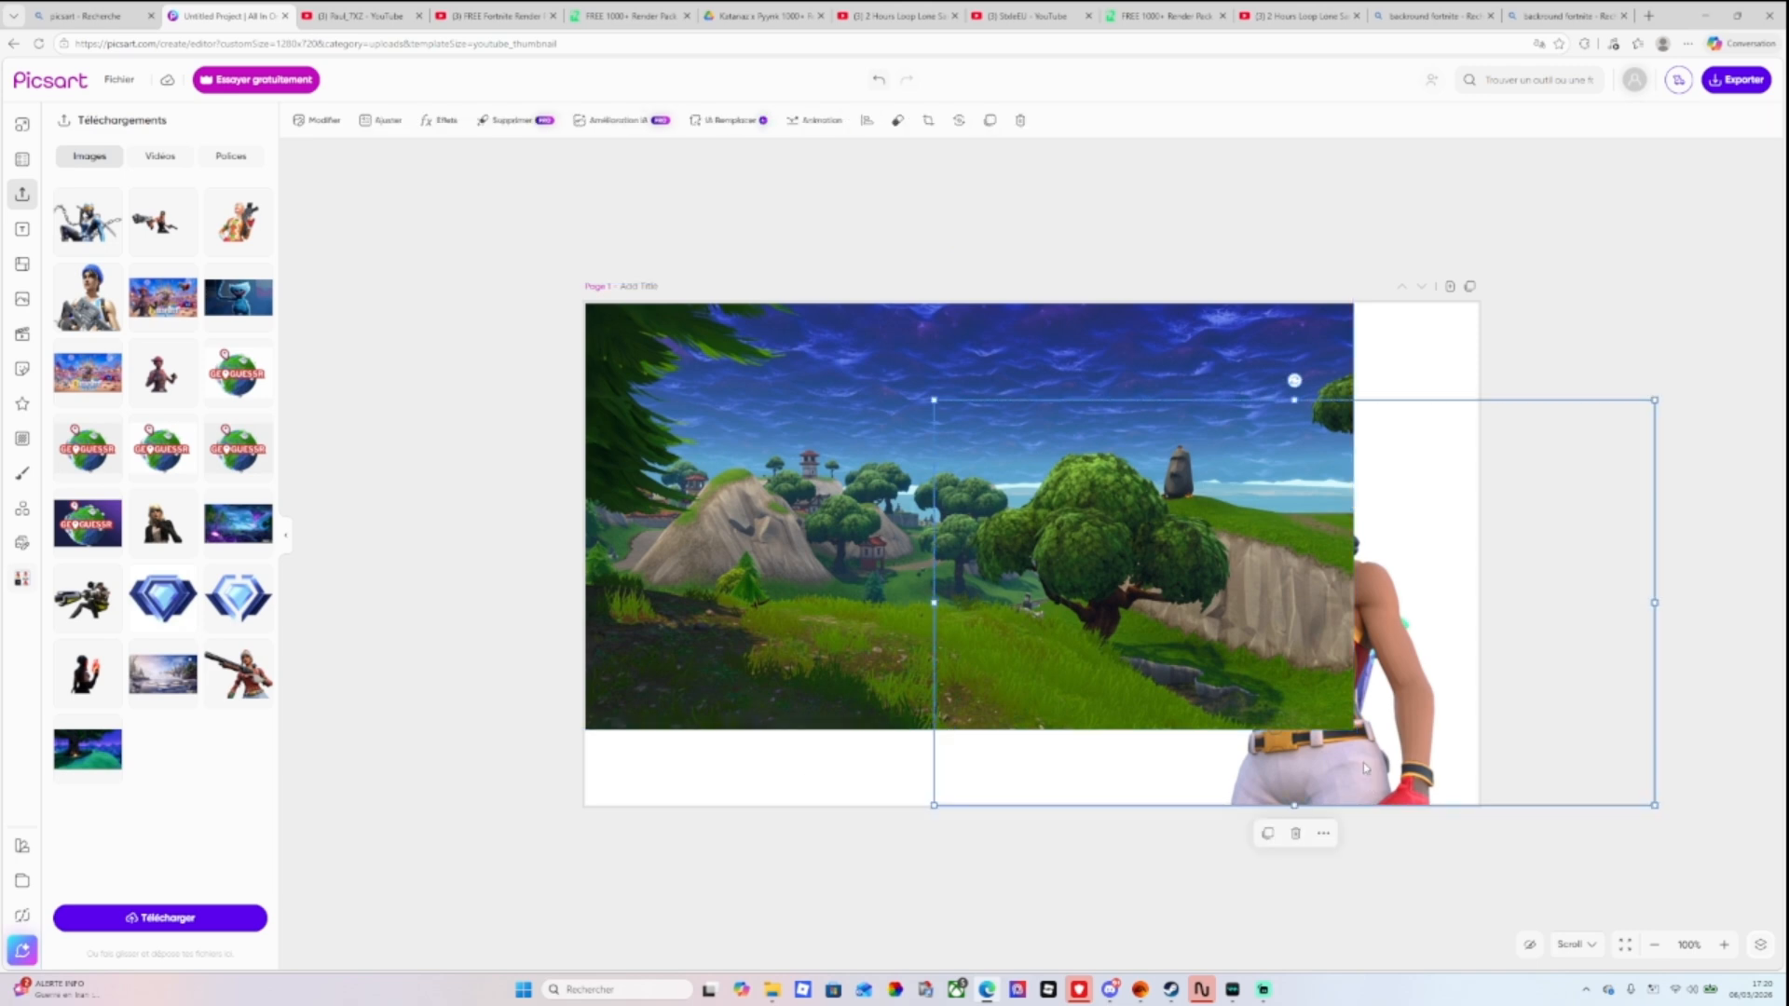
left_click(1326, 829)
left_click(1234, 680)
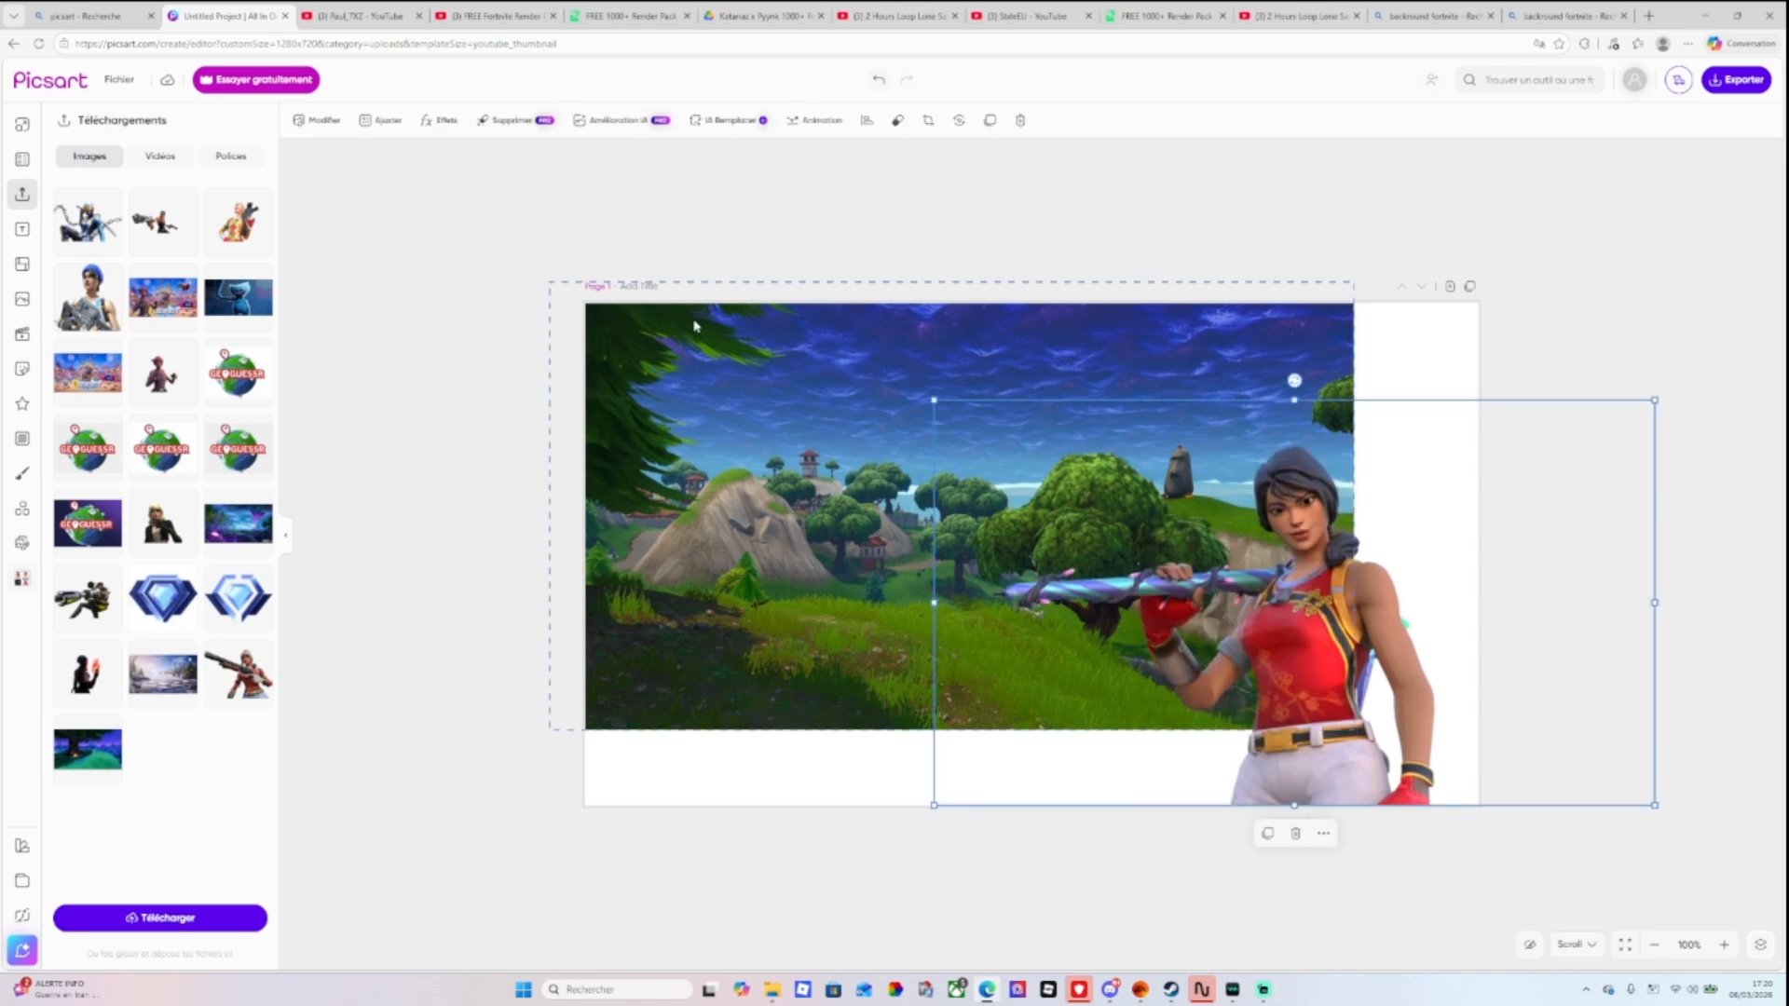
Reposition and enlarge the landscape image so it covers the whole canvas behind the character.
left_click_drag(694, 326, 760, 456)
left_click_drag(1389, 361, 1478, 304)
left_click(1358, 377)
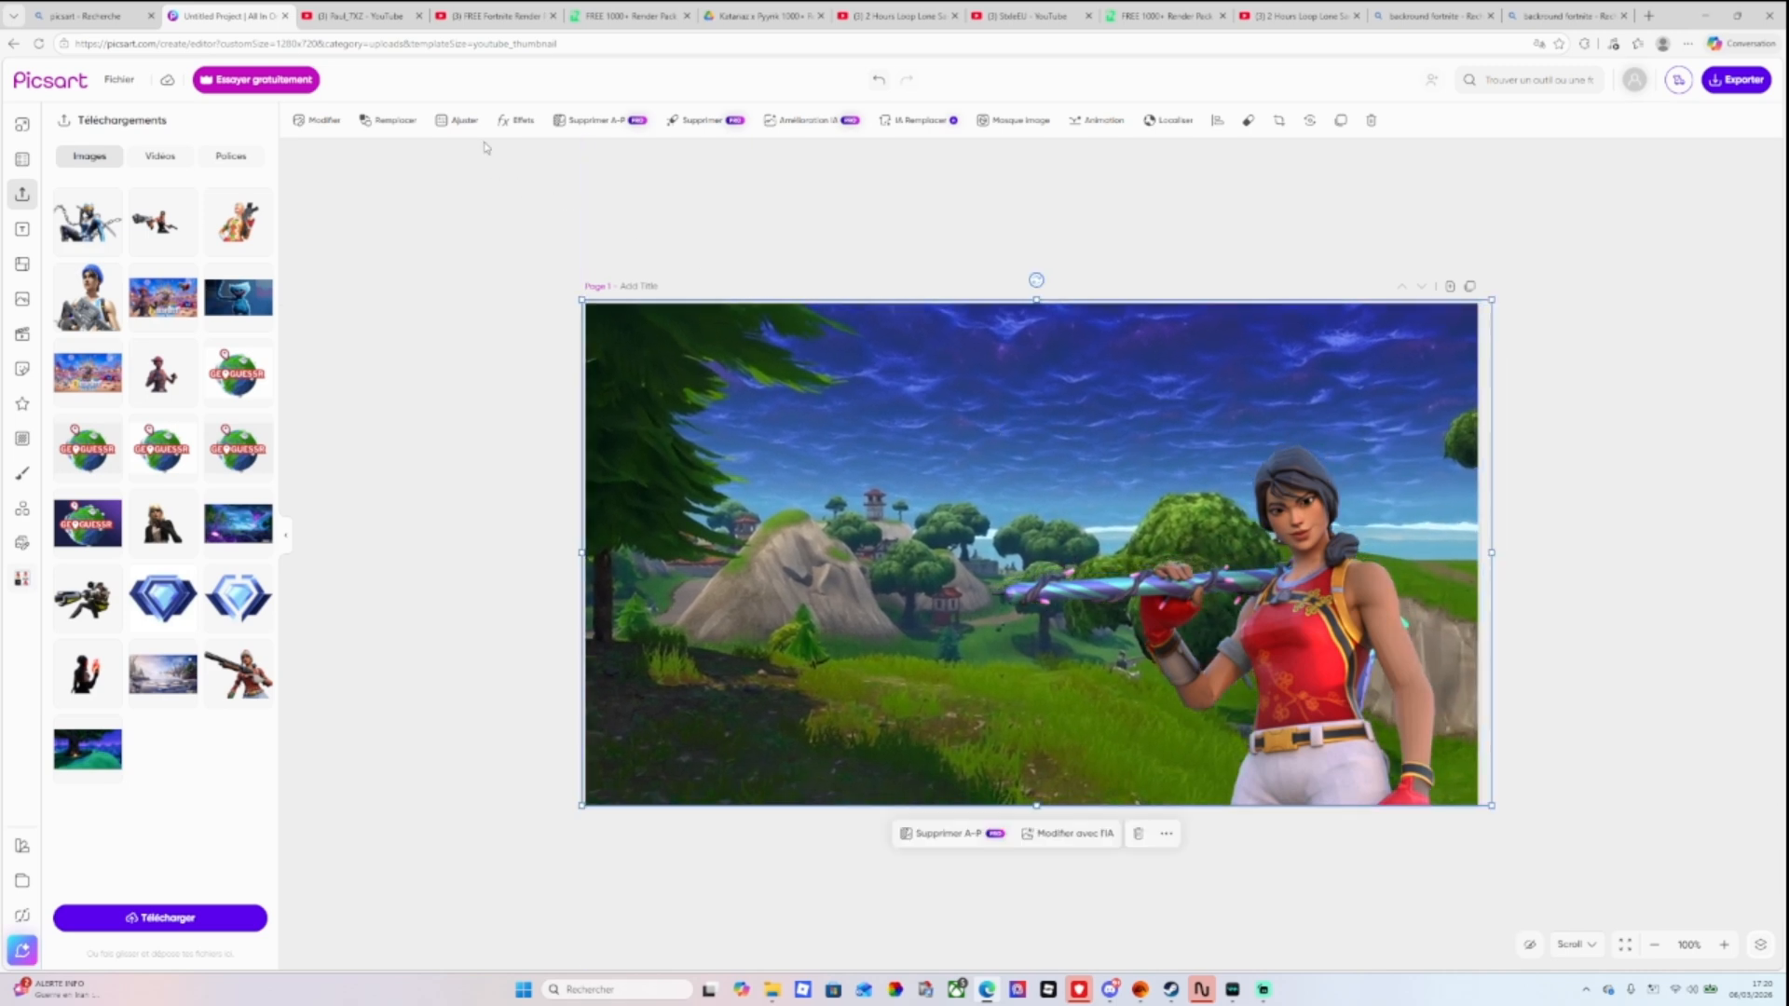
Set the landscape background's saturation to 100 and shift the background and the character slightly to the left.
left_click(456, 127)
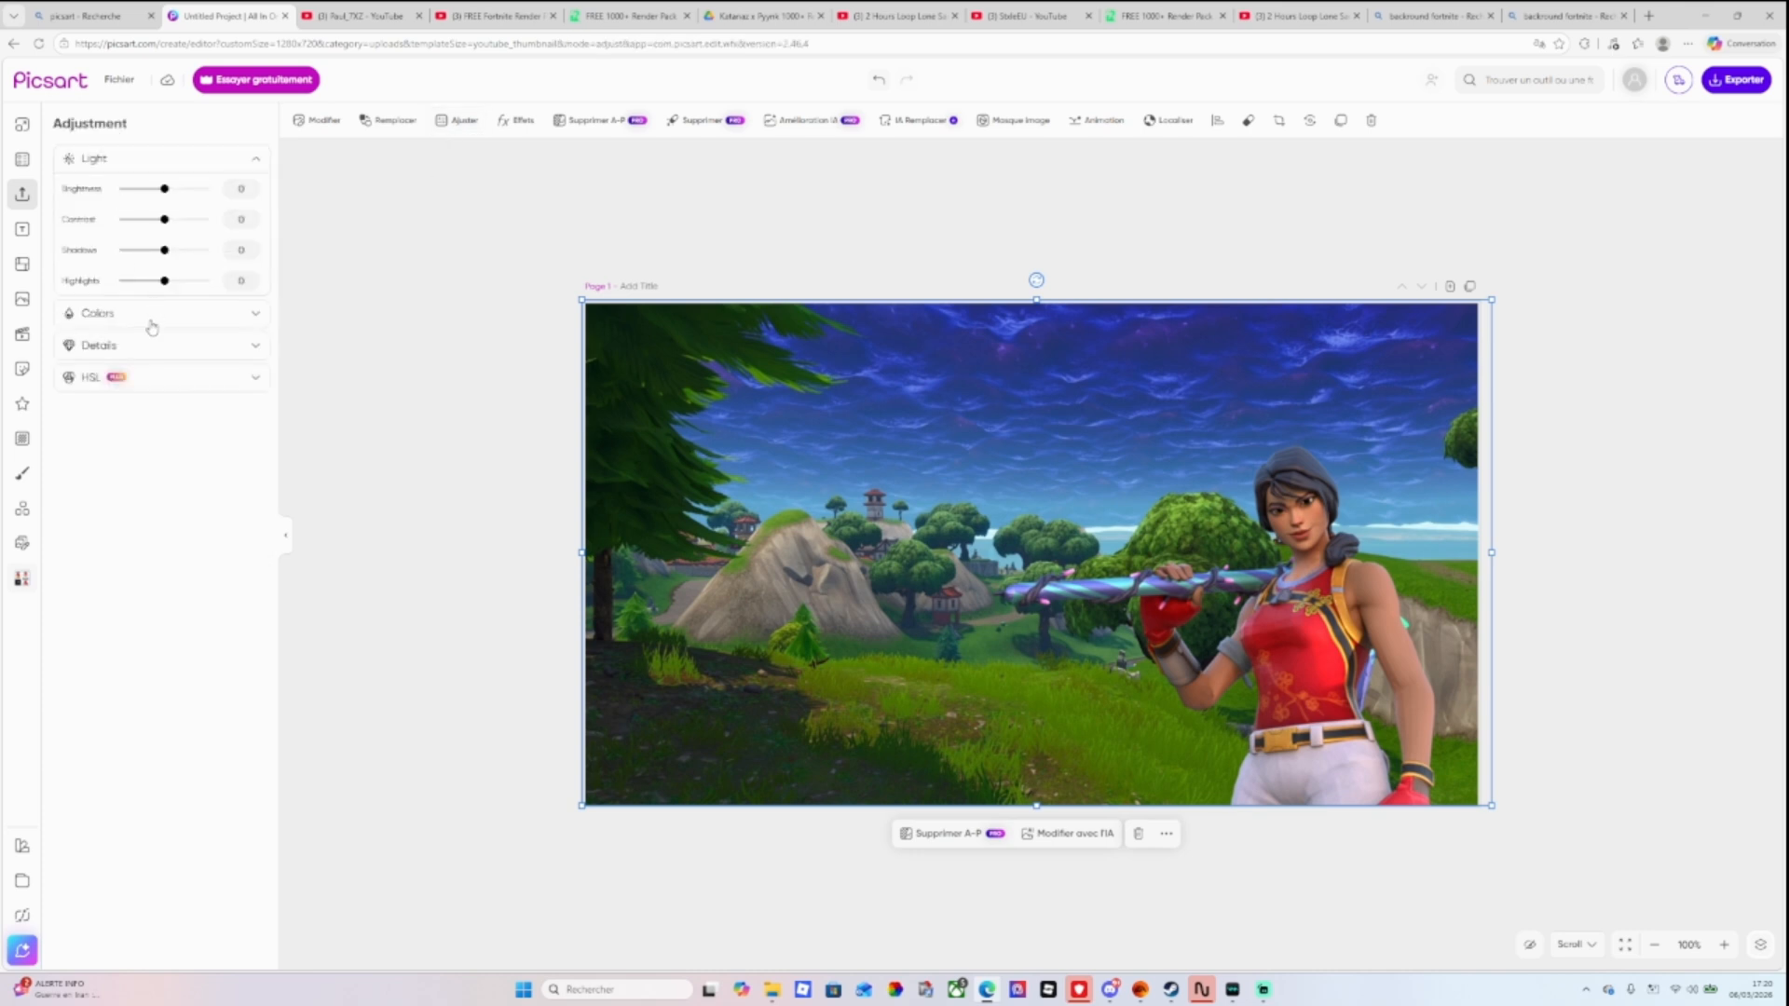
left_click_drag(166, 346, 212, 344)
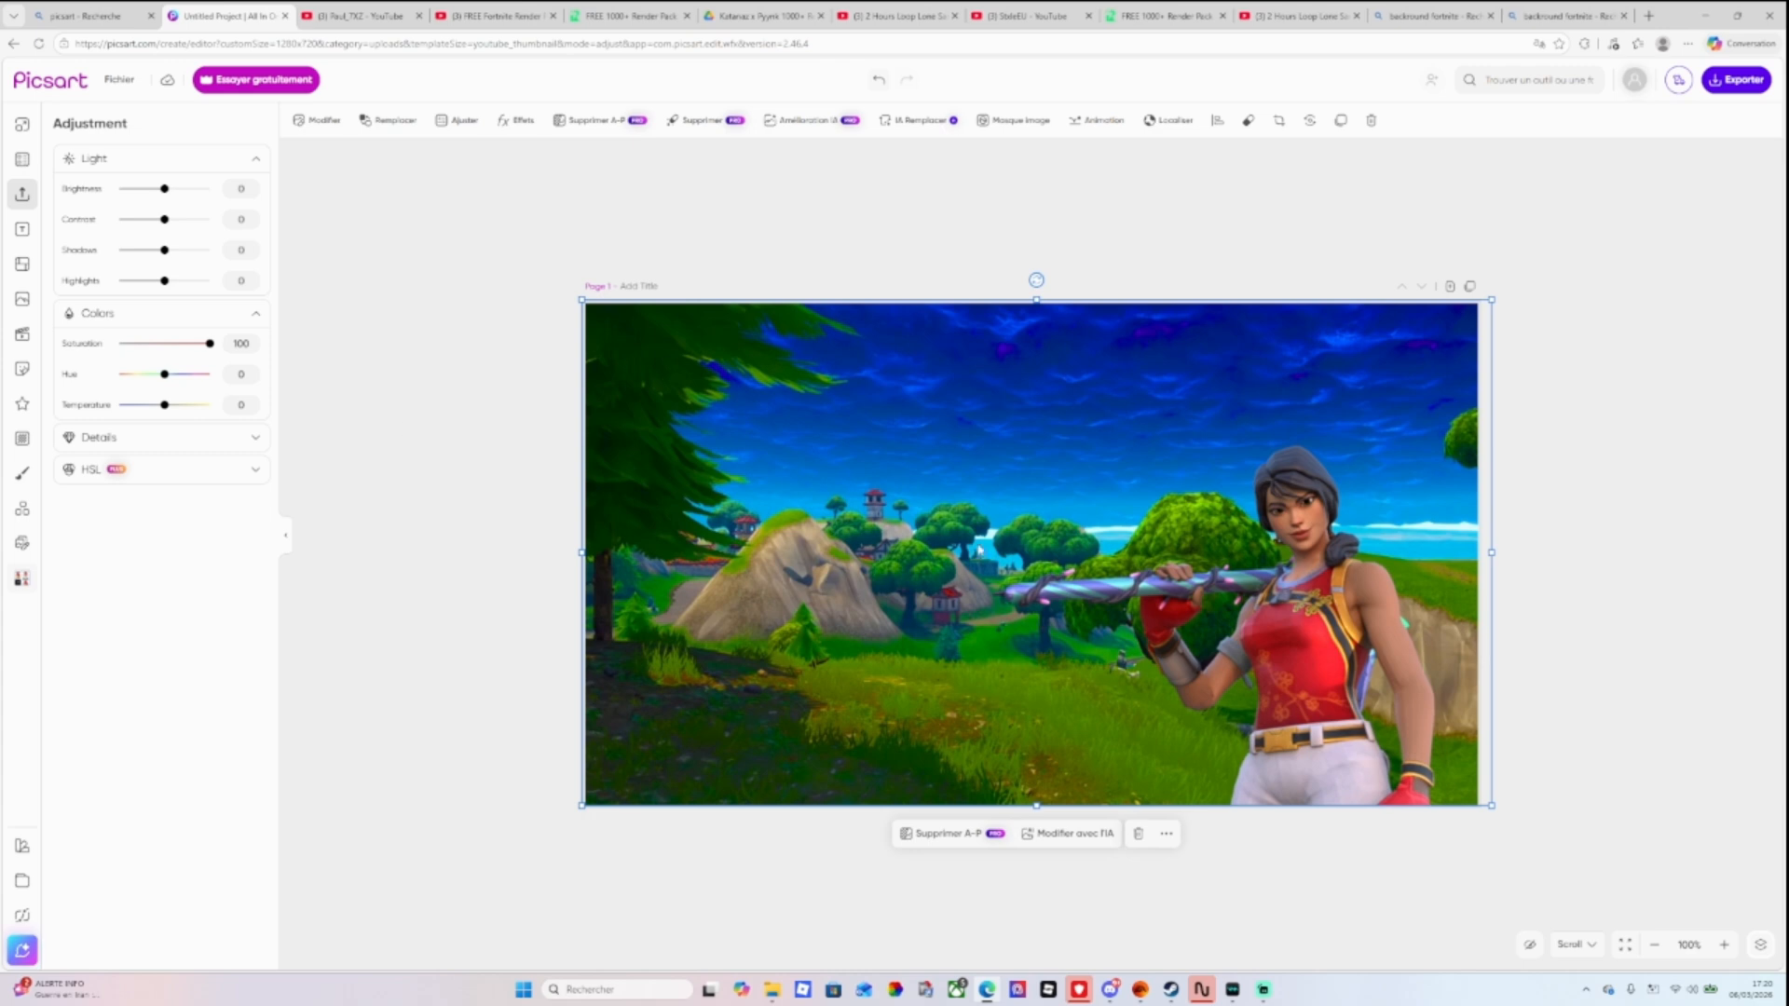
mouse_move(982, 473)
left_mouse_down()
mouse_move(998, 472)
mouse_move(971, 485)
left_mouse_up()
left_click_drag(1242, 562, 1214, 565)
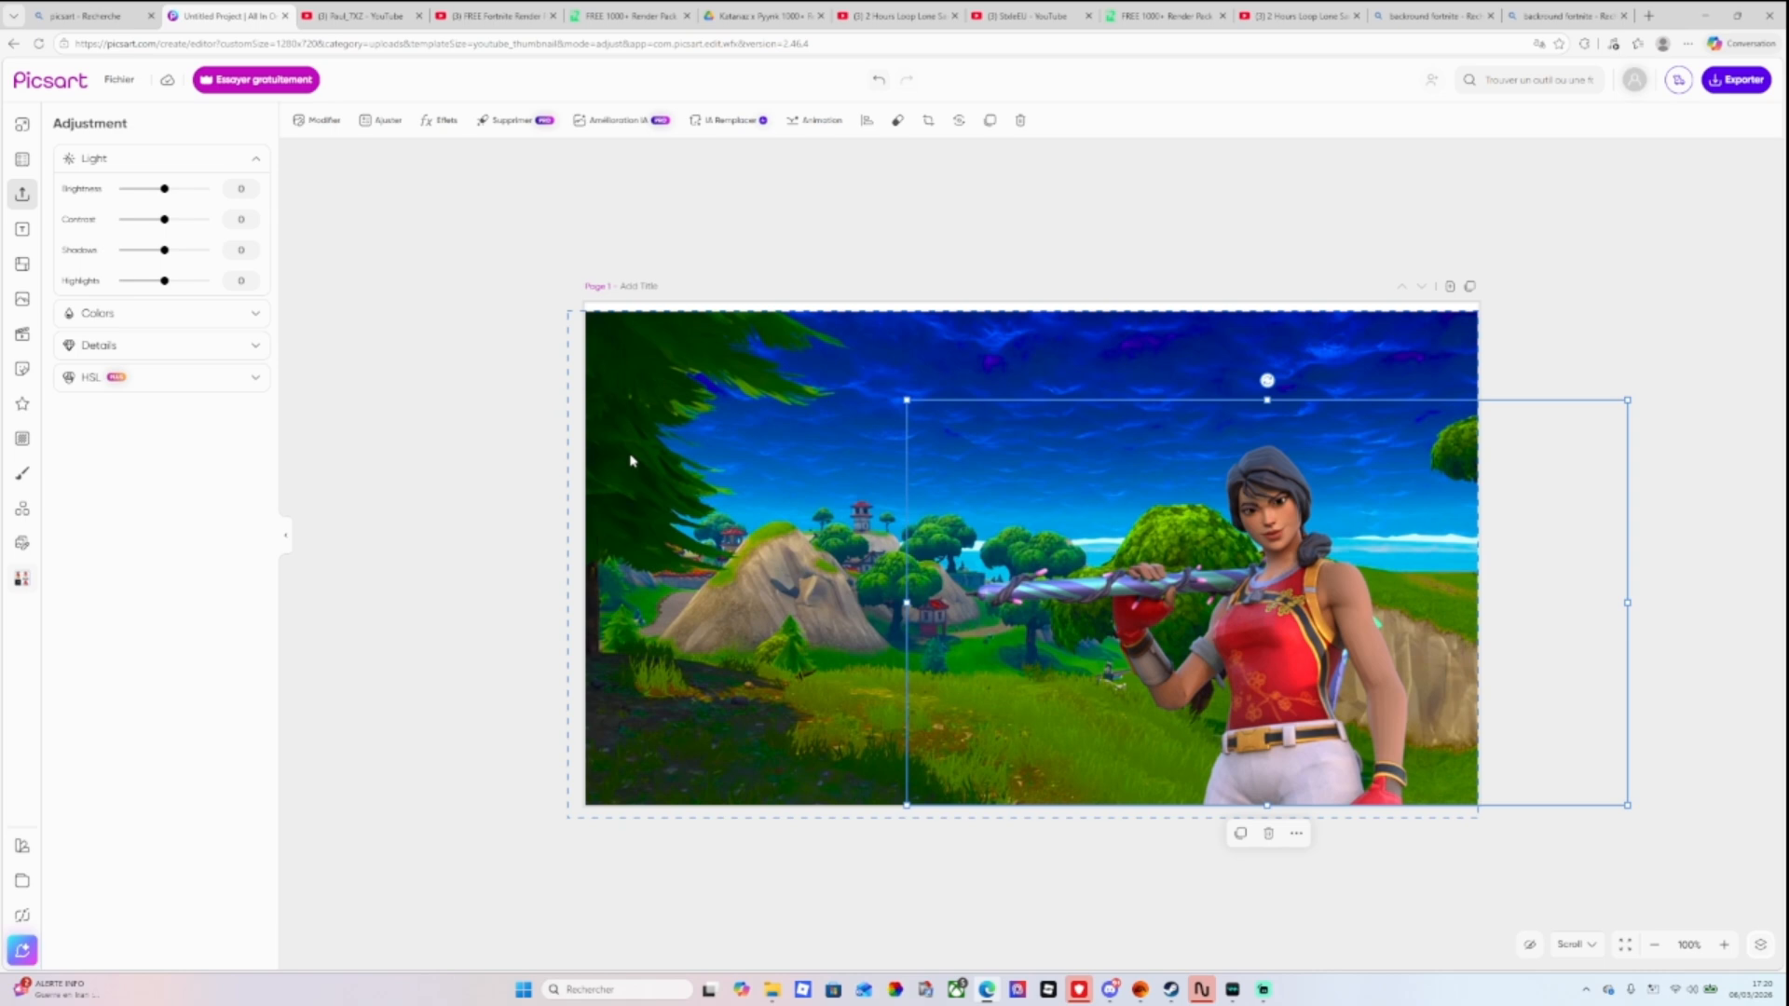
Add a purple square element and place it in the canvas's upper-right corner.
left_click(22, 403)
left_click(78, 266)
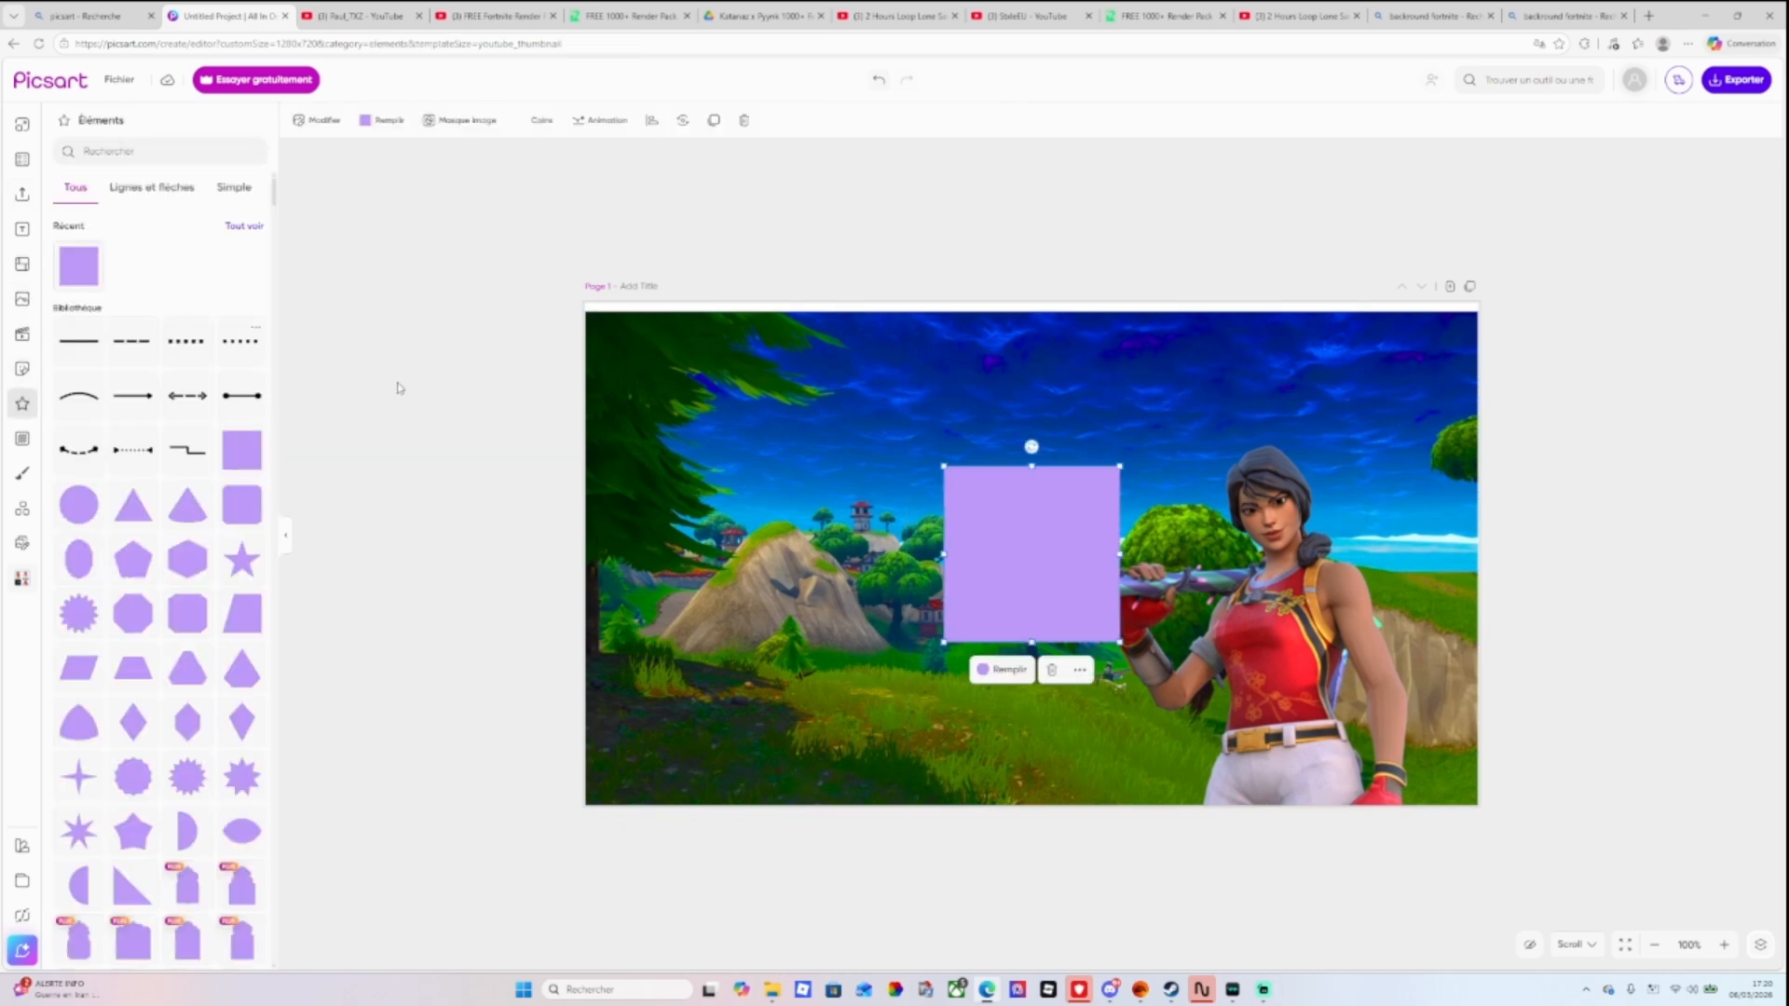
left_click_drag(1006, 526, 1358, 404)
left_click(1278, 556)
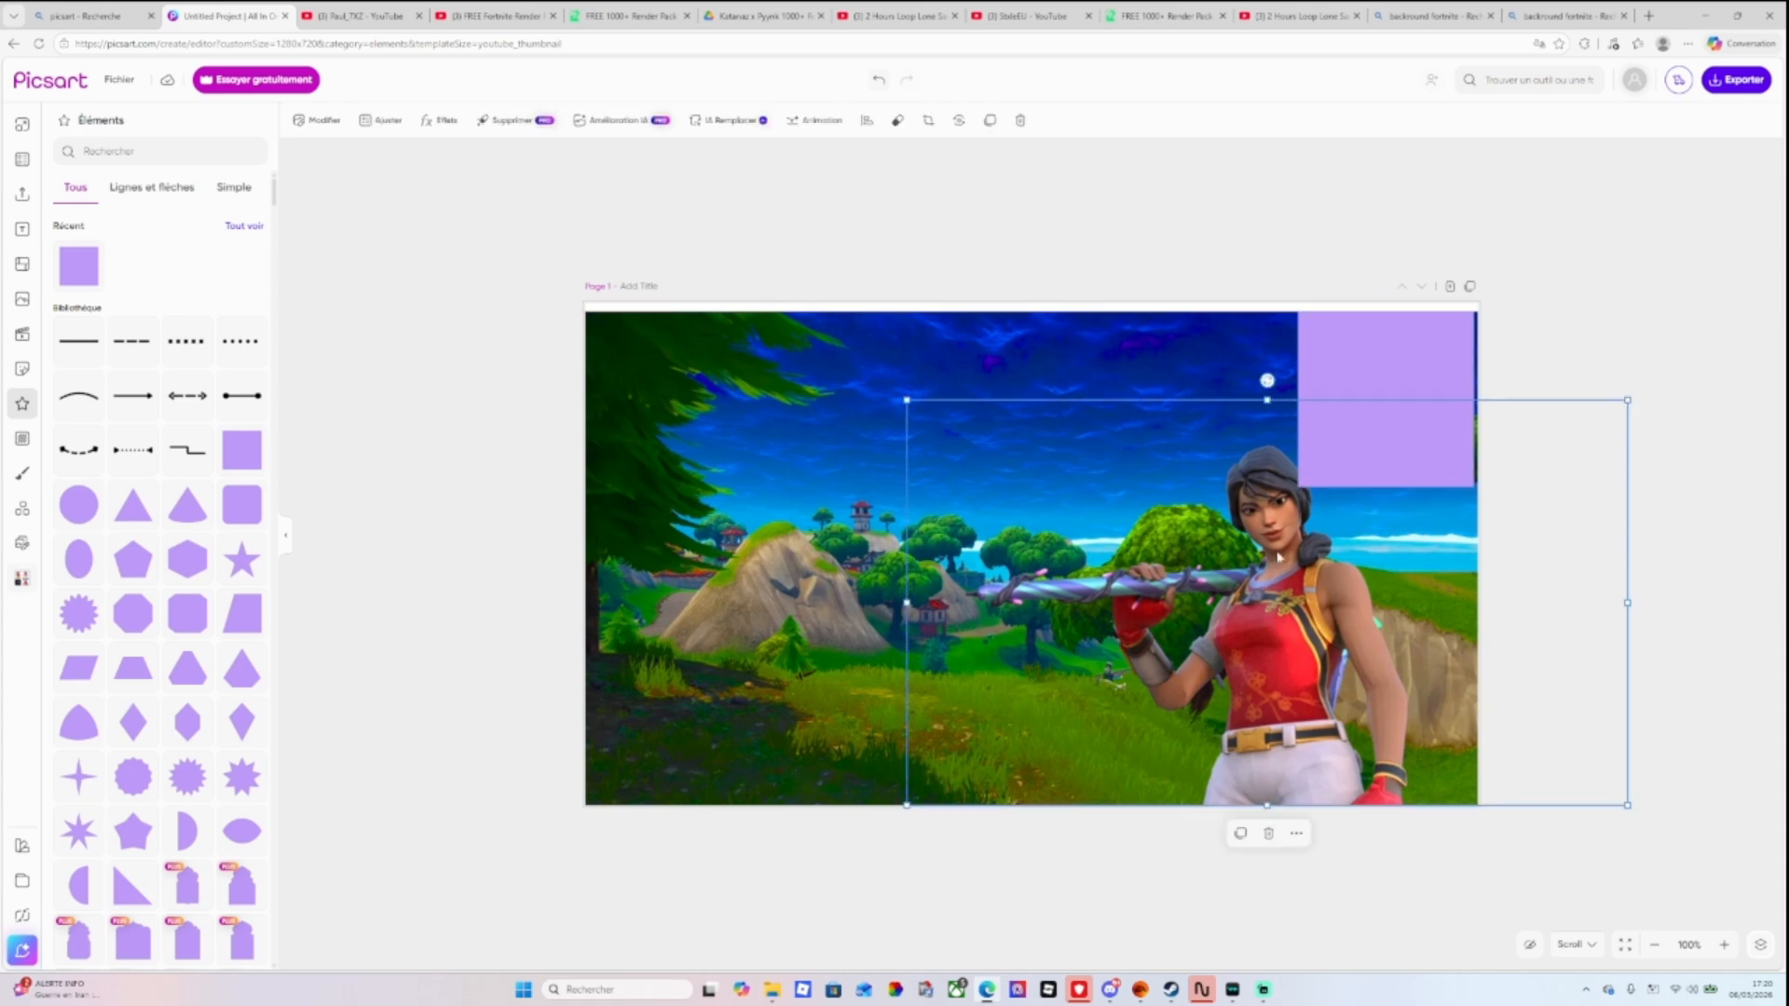
left_click(1296, 833)
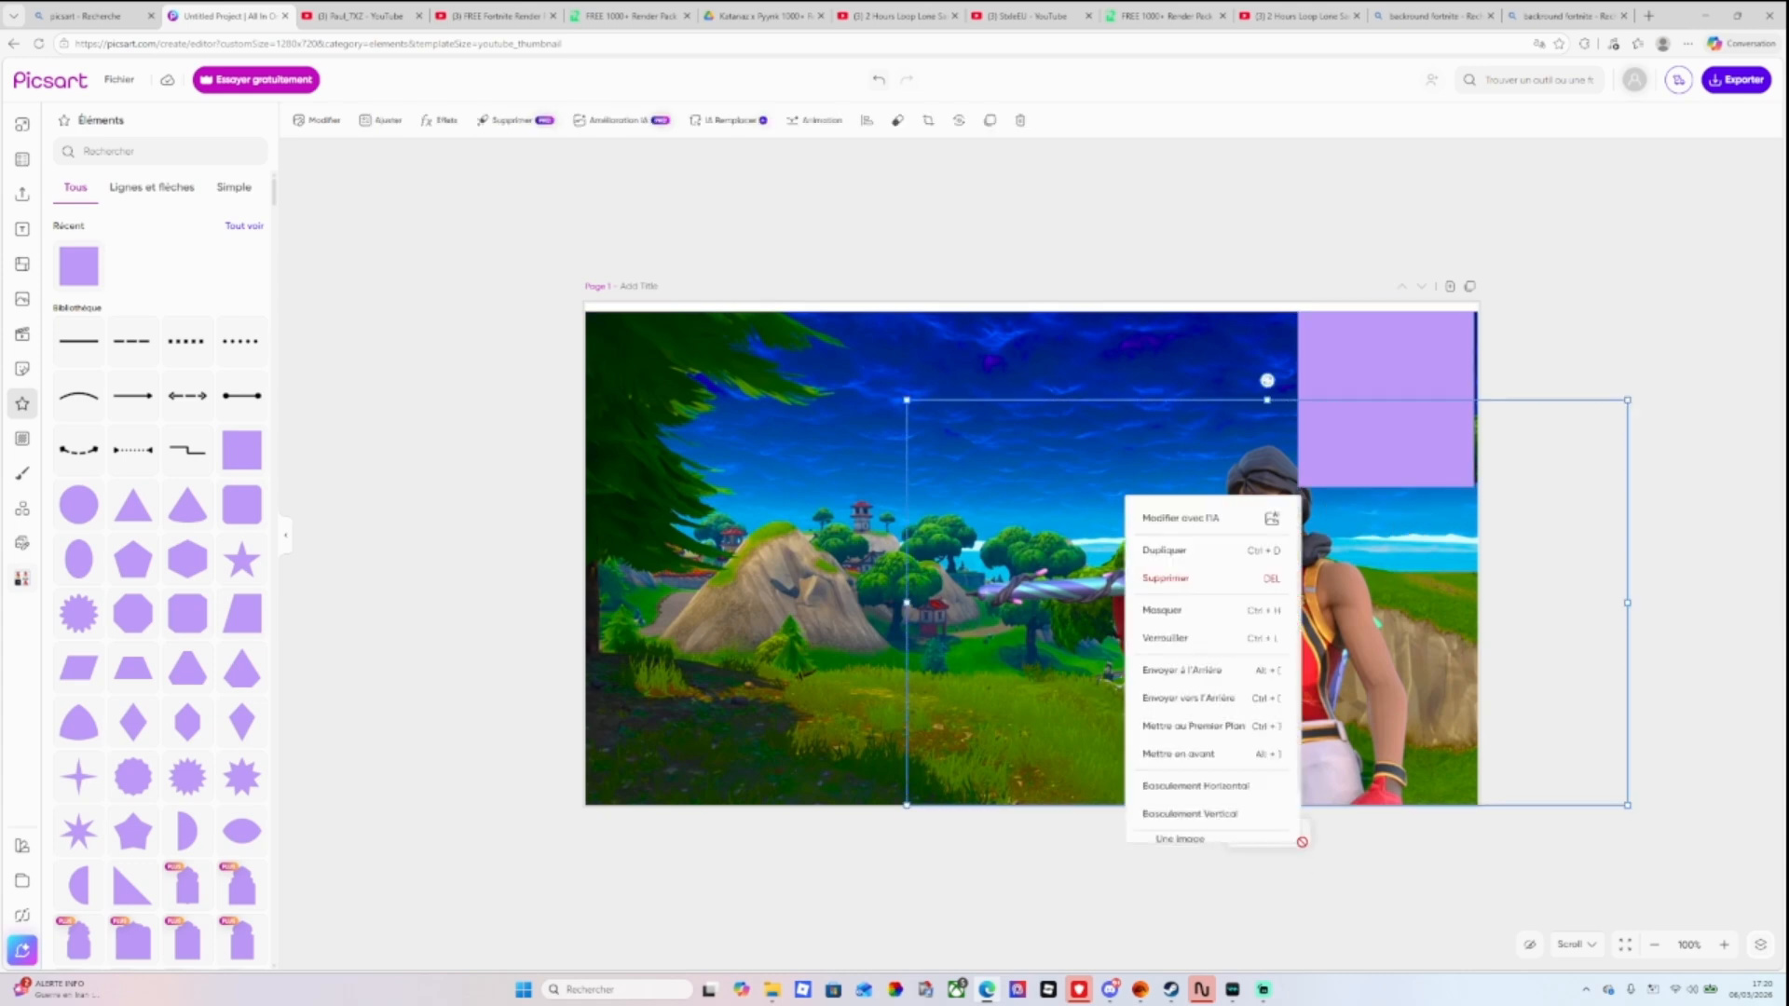
left_click(1228, 699)
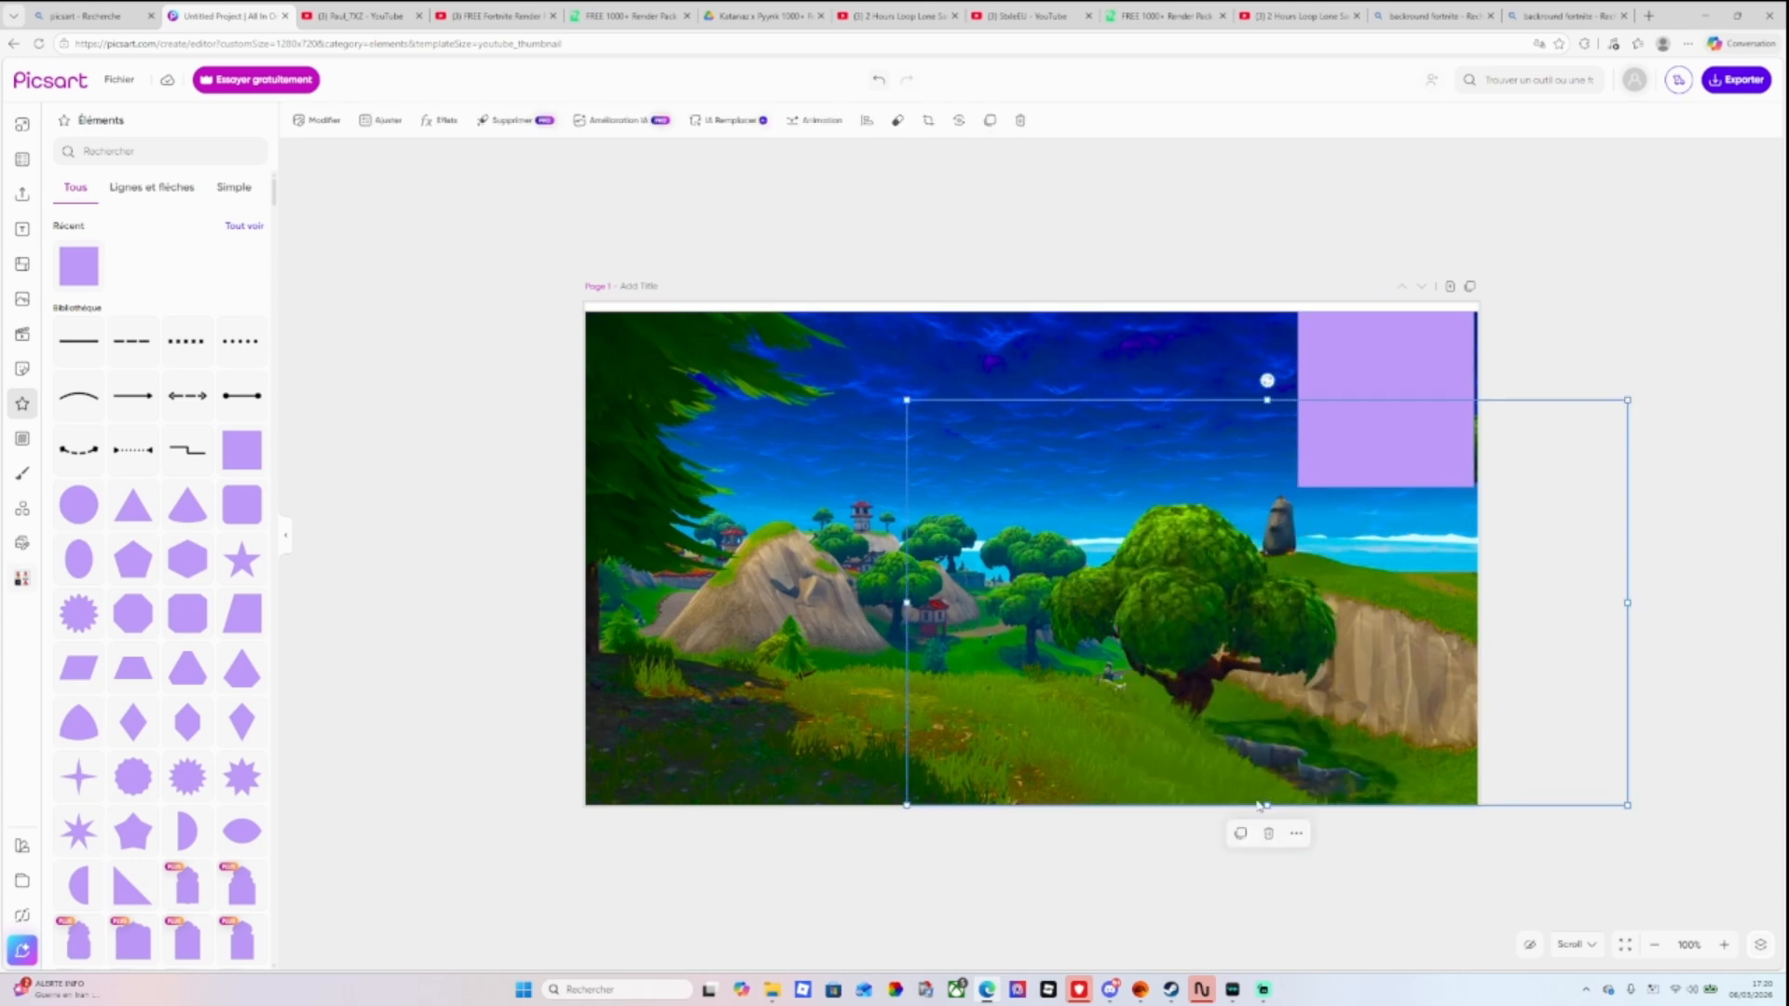
Bring the character render to the front and move it slightly up and to the right, over the purple square.
left_click(1296, 833)
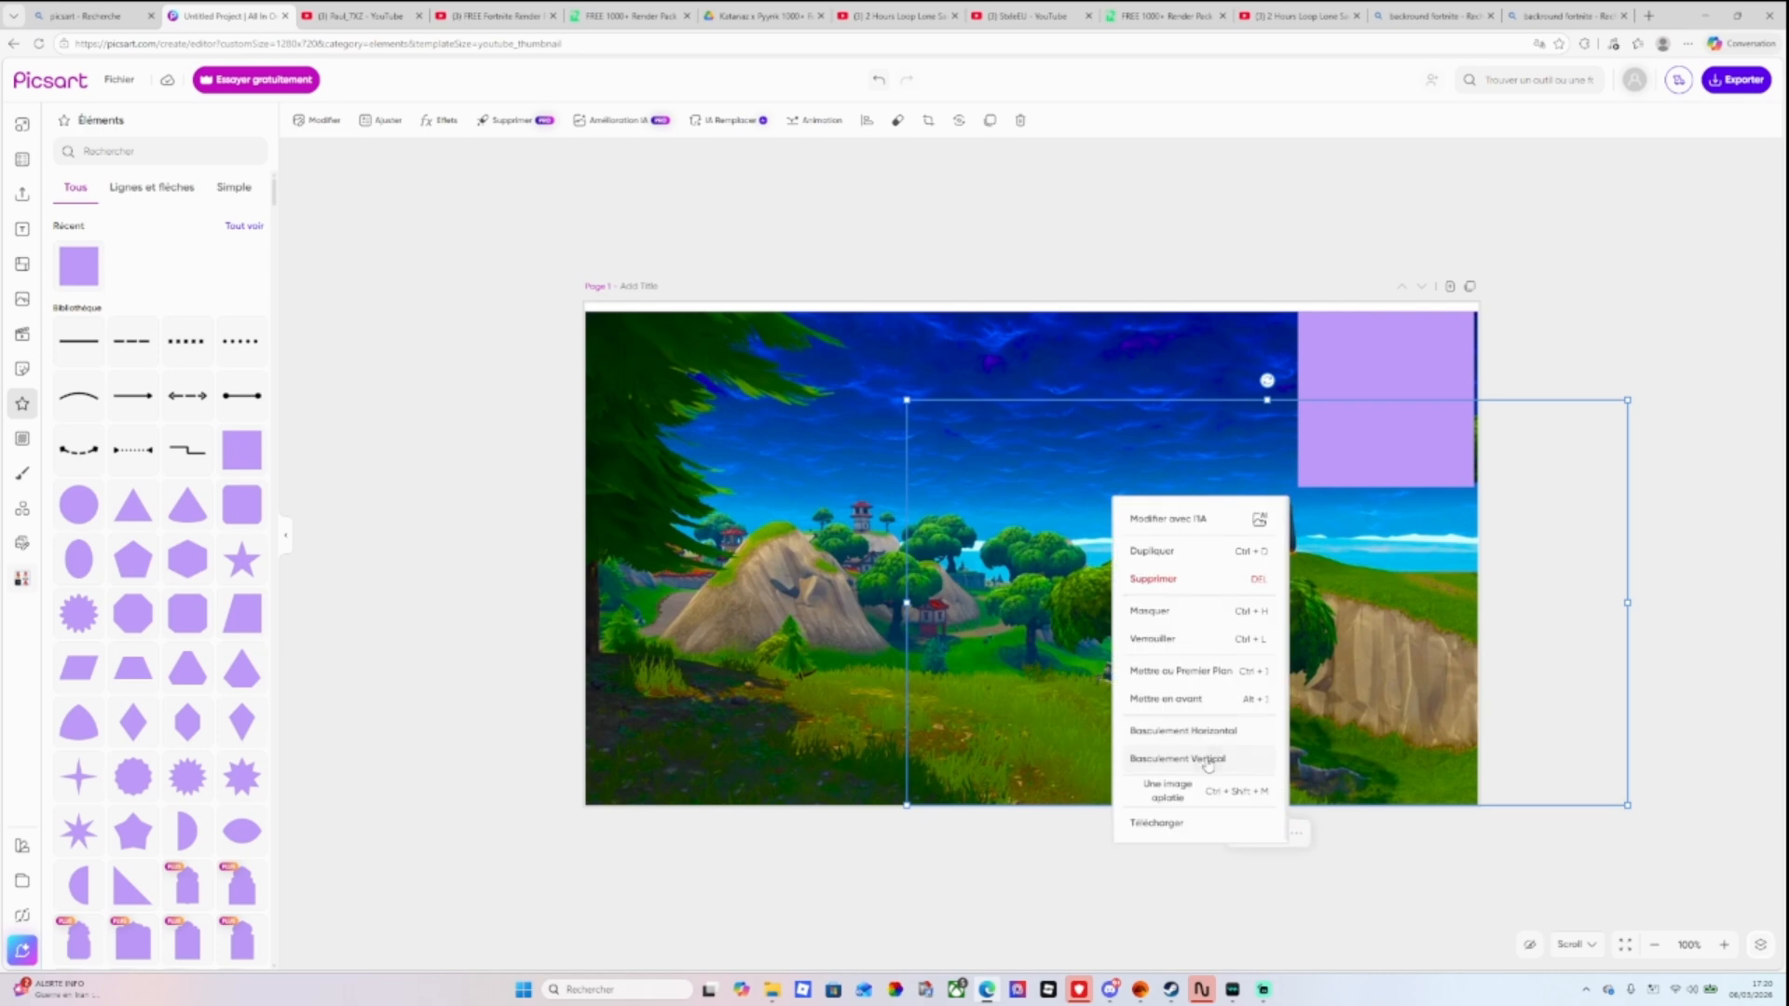
left_click(1202, 671)
left_click_drag(1235, 728, 1272, 709)
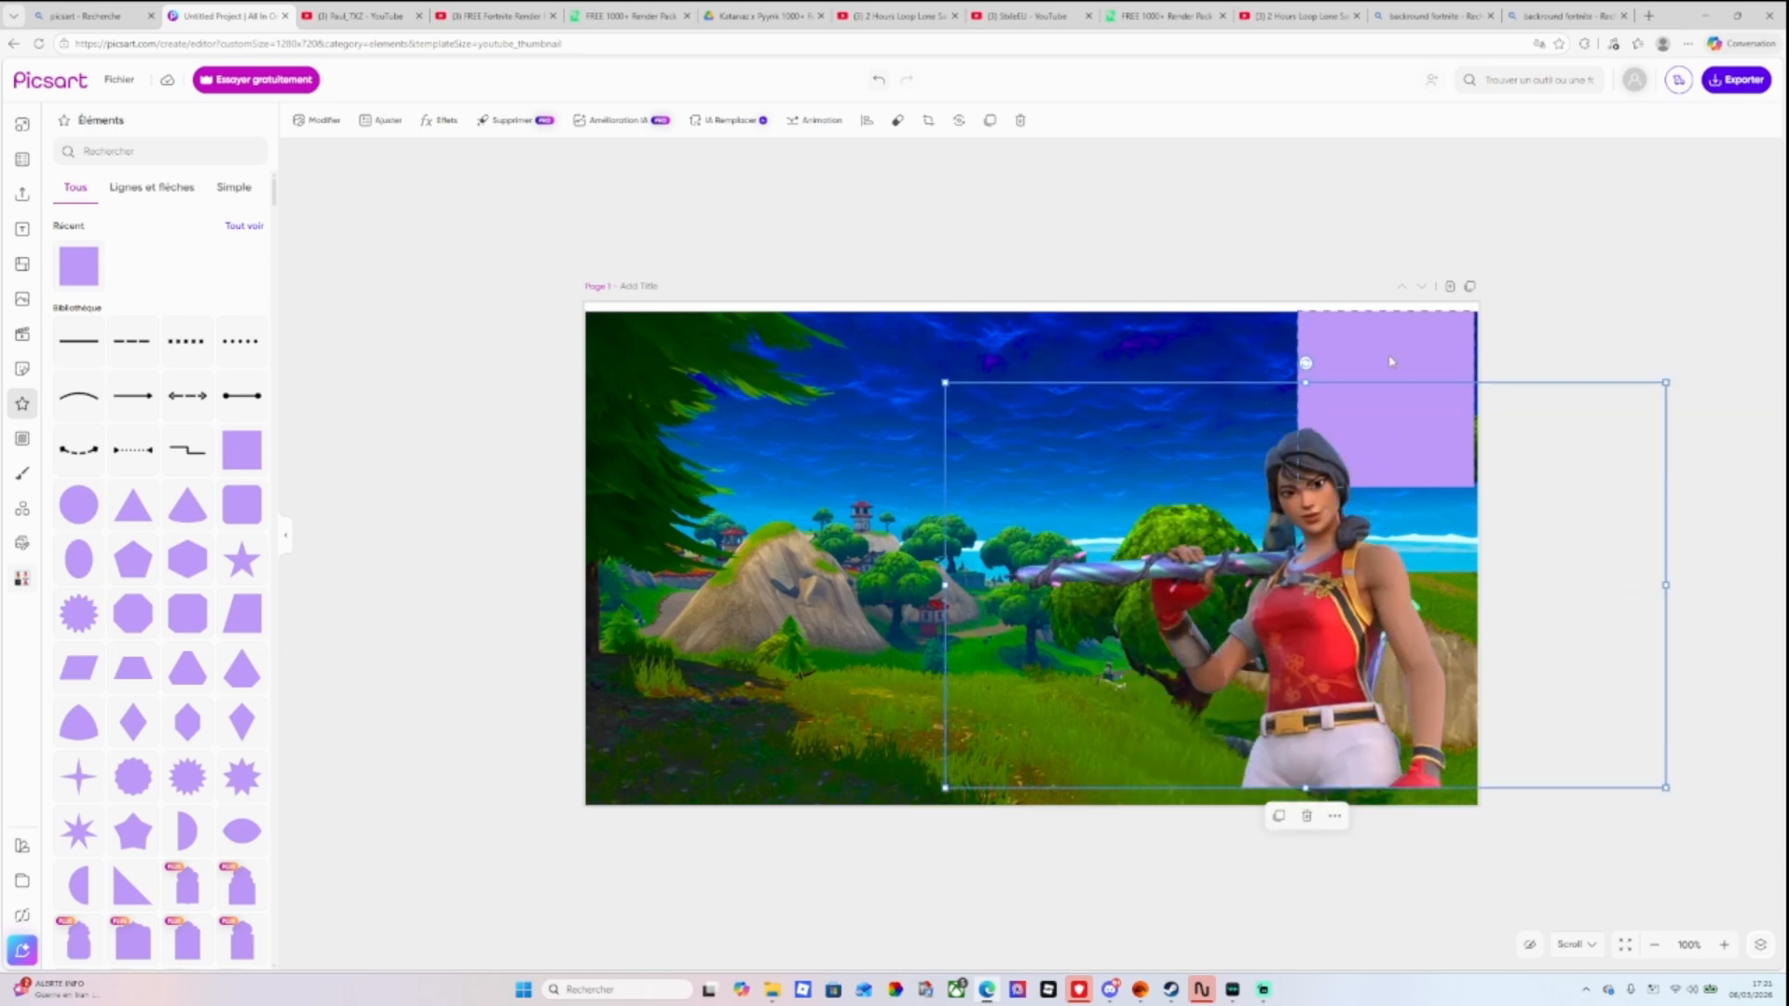
Stretch the purple square into a full-height band along the canvas's right edge and move the character down to the bottom edge.
left_click_drag(1400, 406, 1422, 827)
left_click(1295, 678)
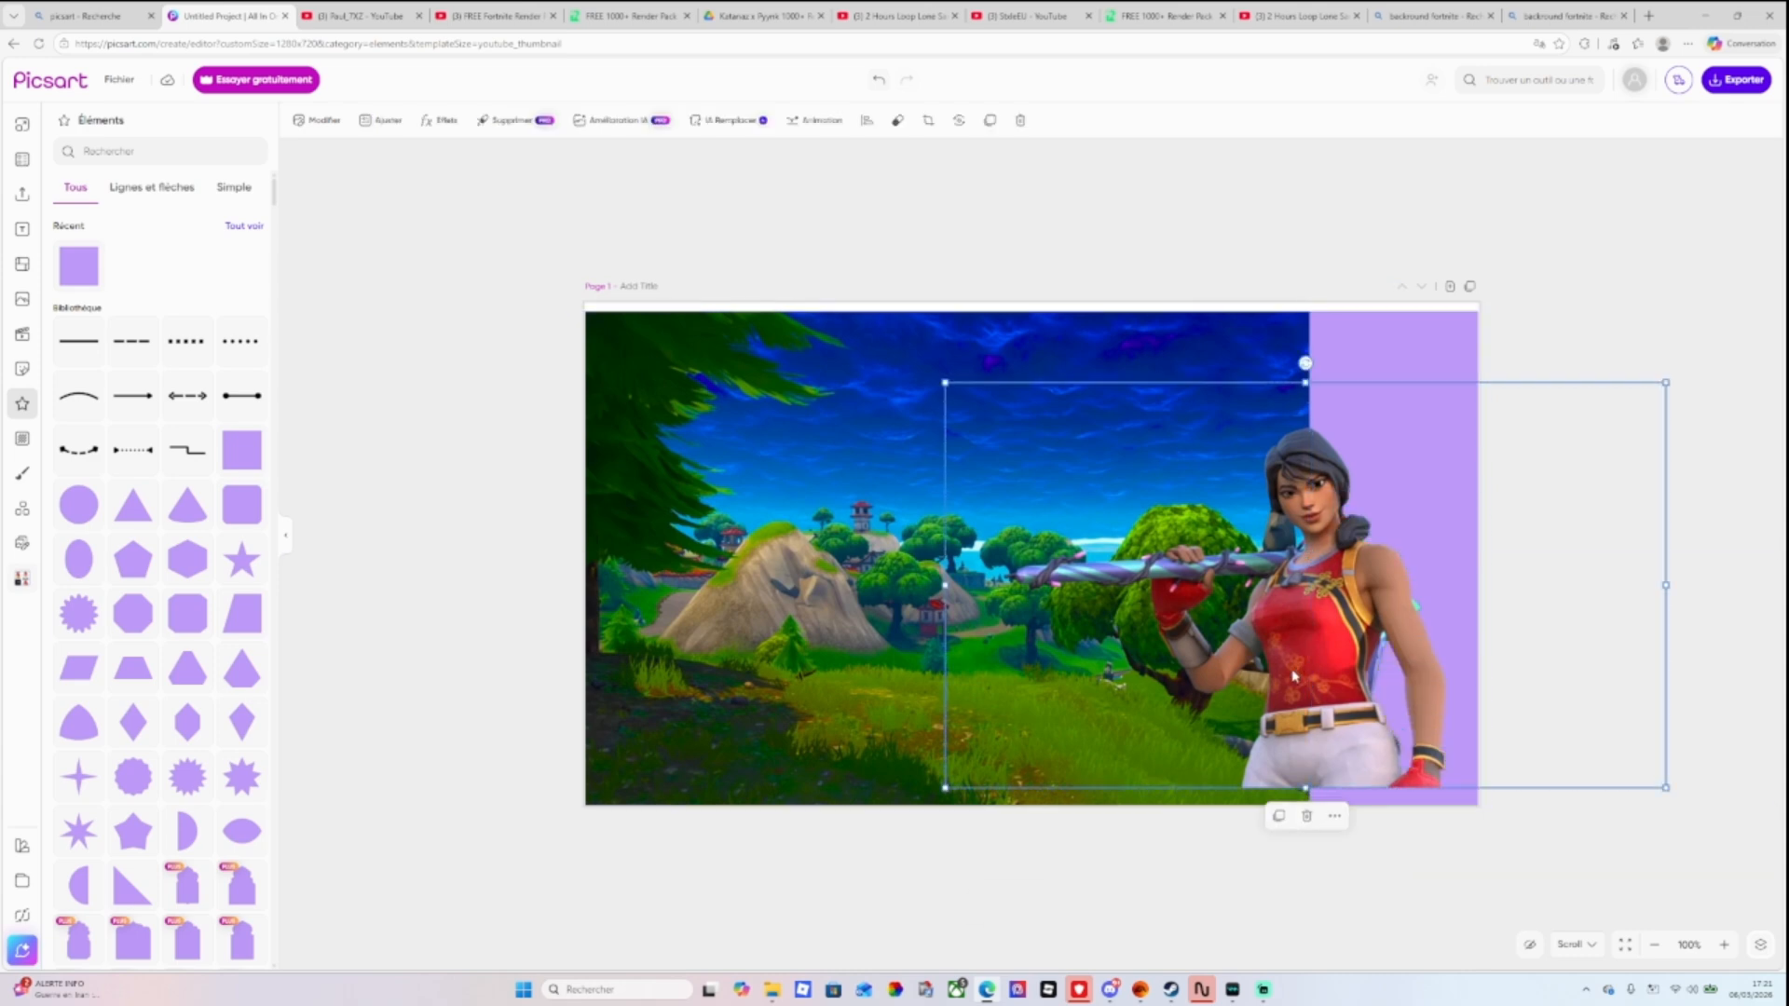
left_click_drag(1293, 674, 1258, 695)
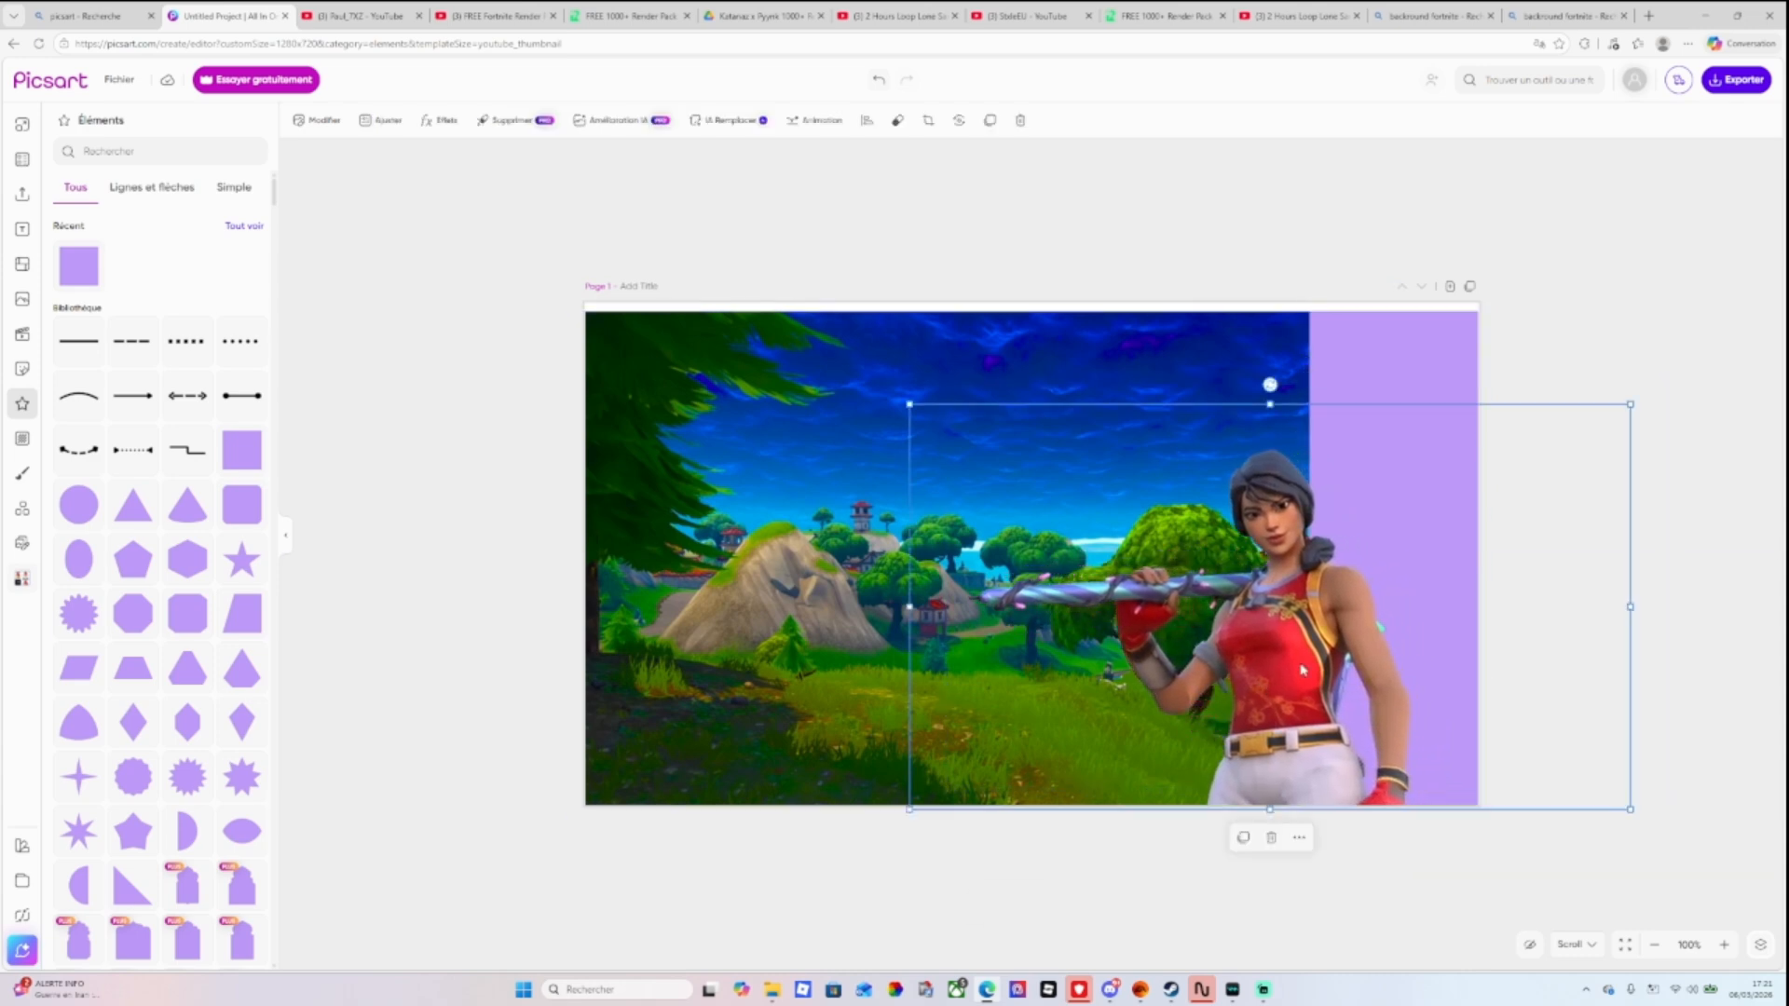
Fill the purple band with the orange gradient and widen it to the left behind the character.
left_click(1356, 314)
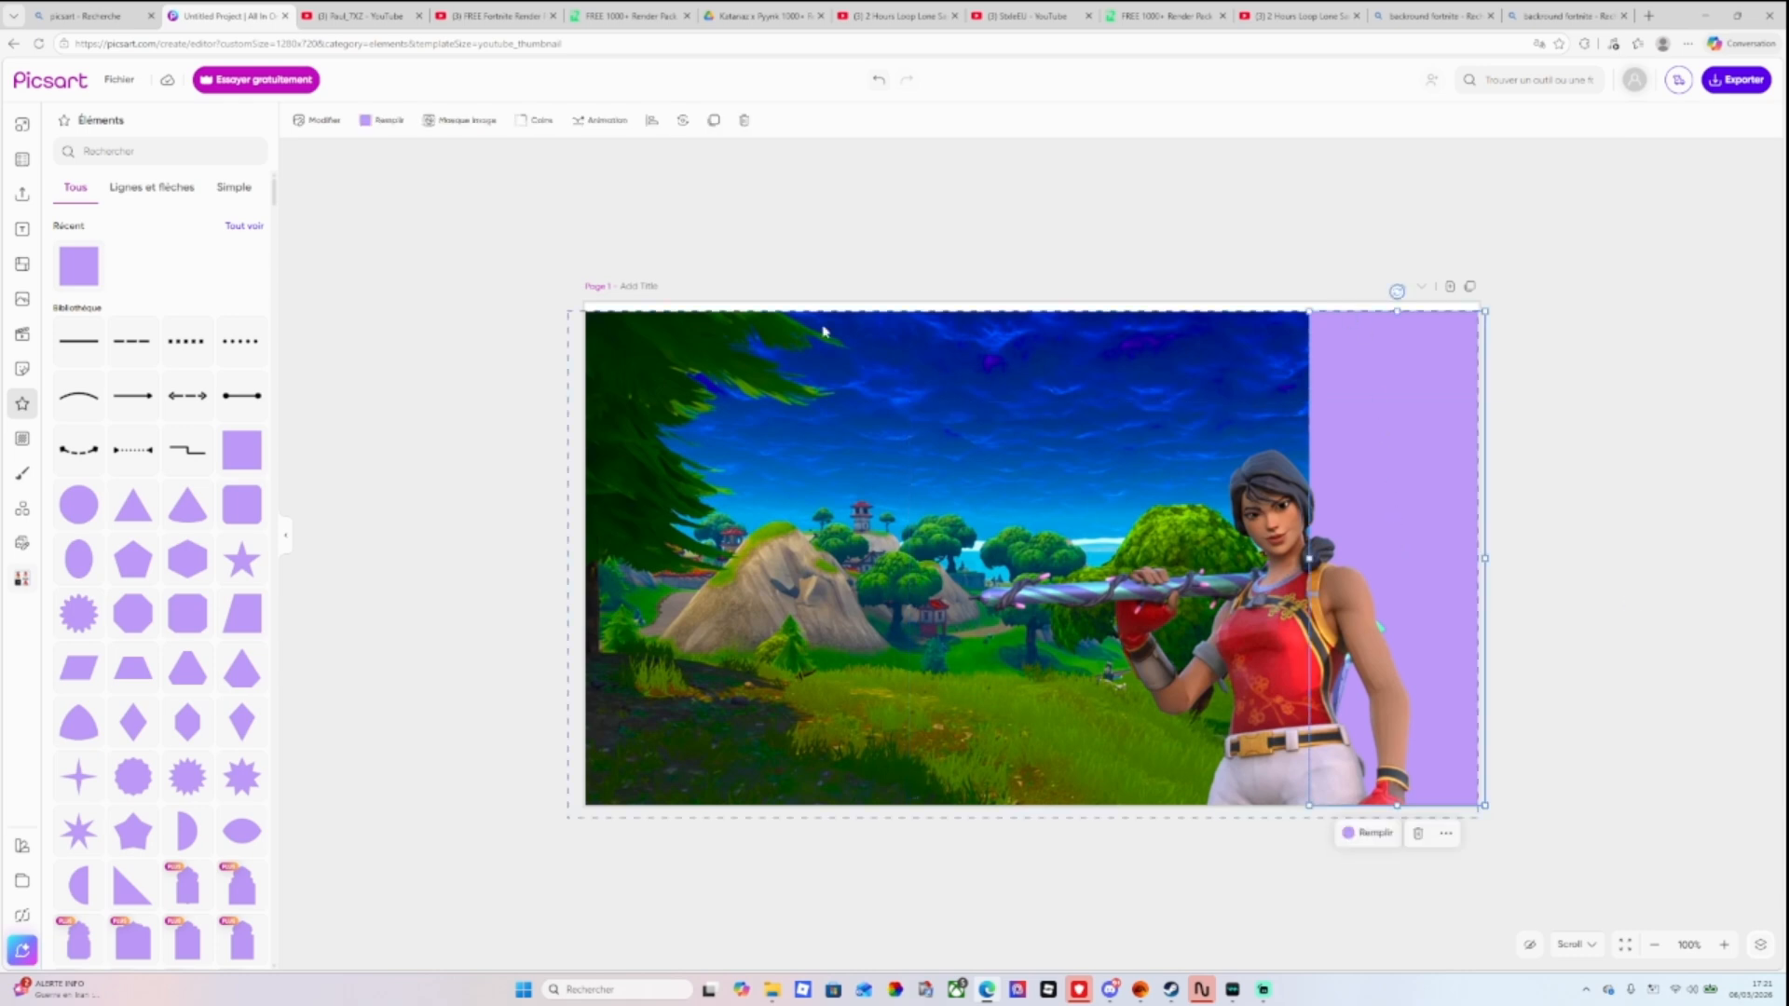
left_click(384, 120)
left_click(158, 279)
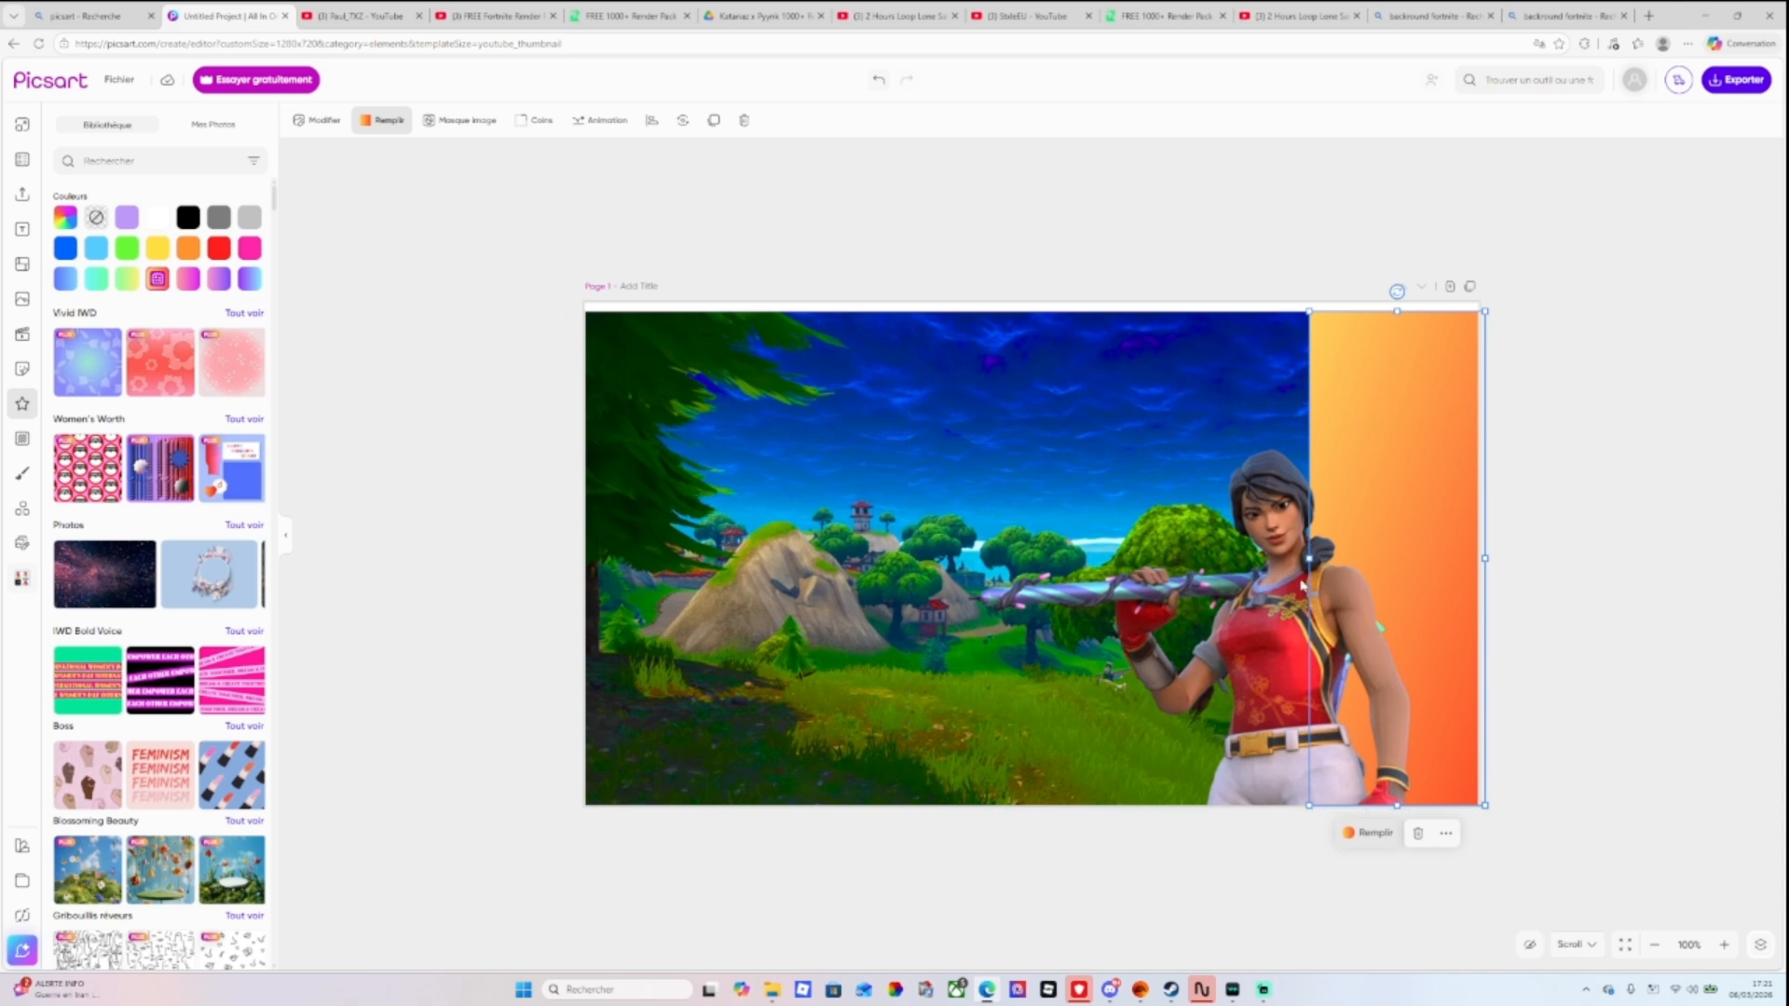
left_click_drag(1309, 559, 1269, 559)
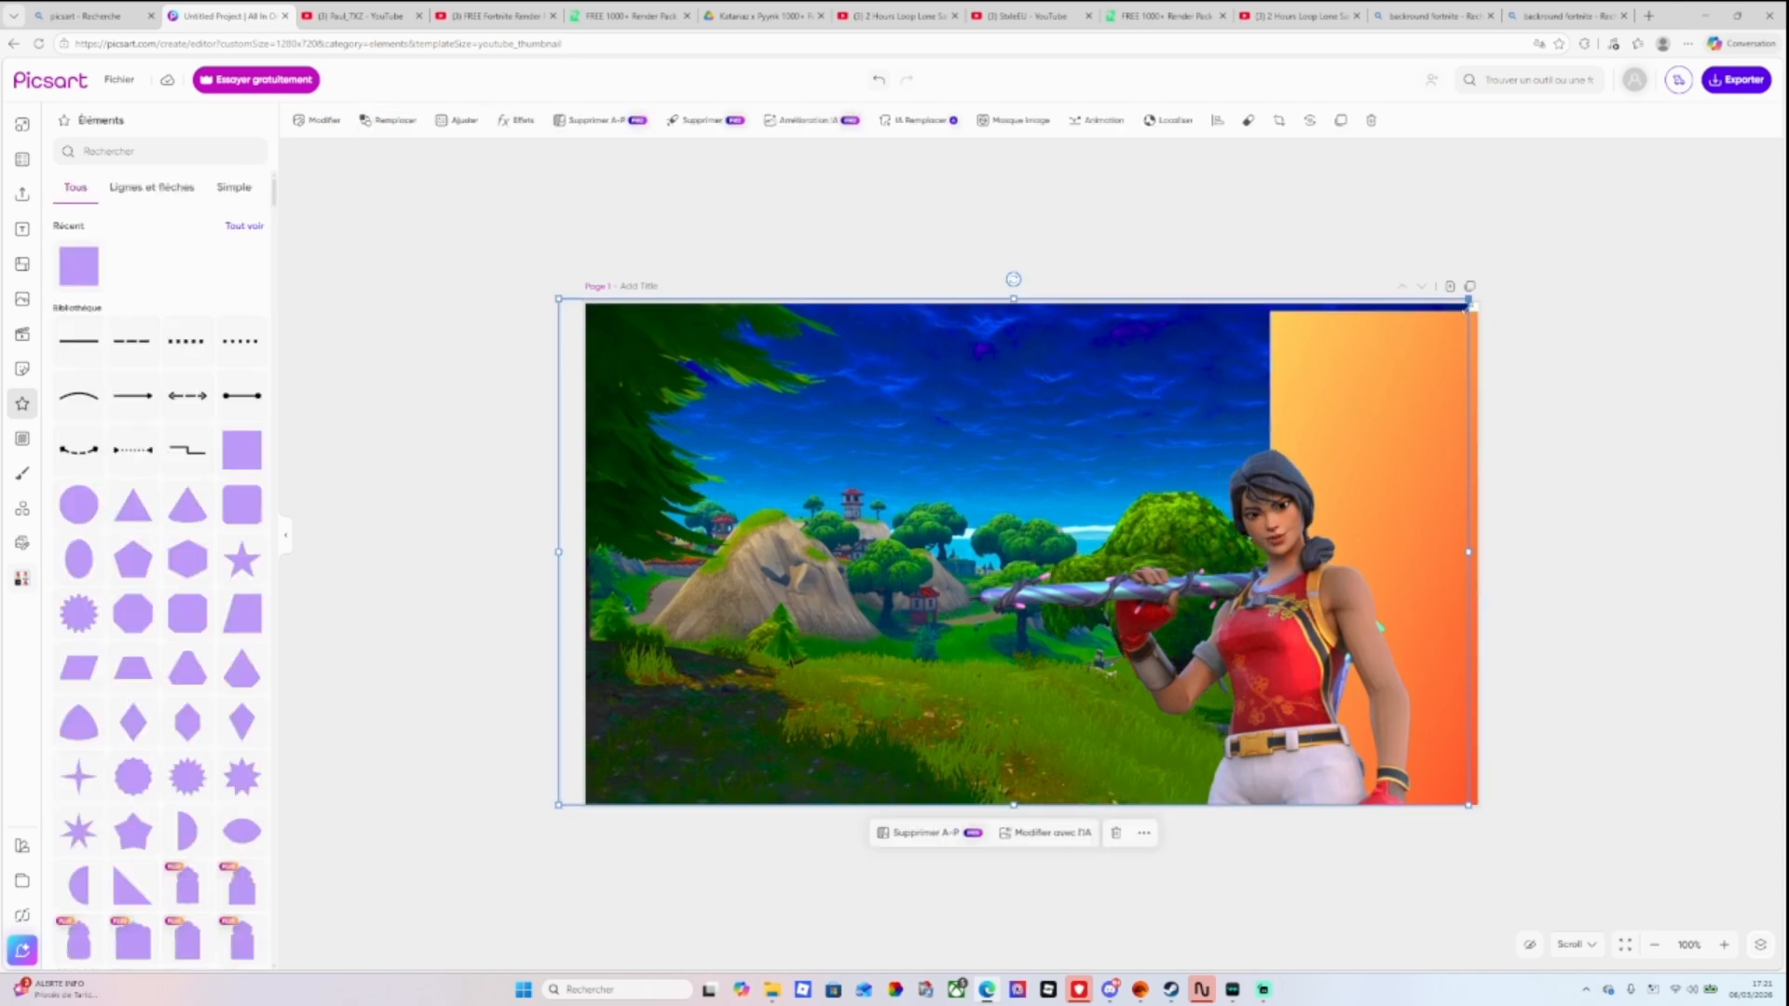
Enlarge the landscape background to cover the canvas's upper edge and stretch the orange band over the canvas's full height.
left_click_drag(1471, 300, 1491, 286)
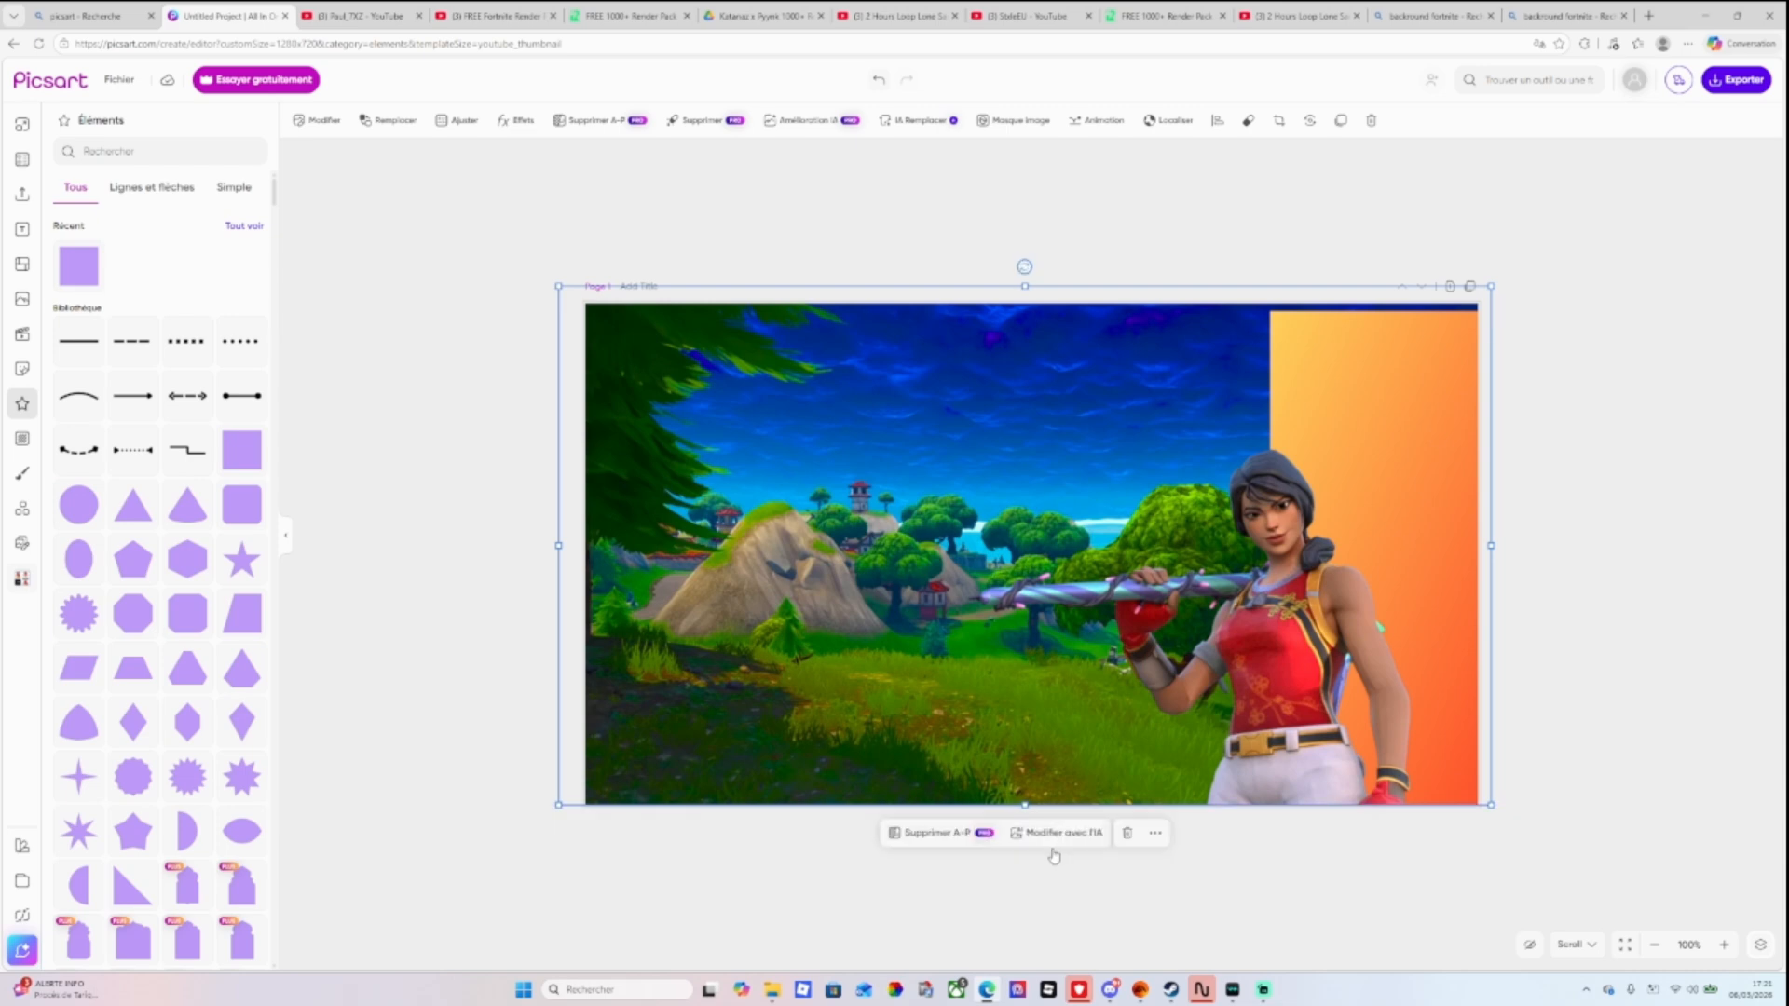
left_click(444, 457)
left_click_drag(1361, 361, 1358, 347)
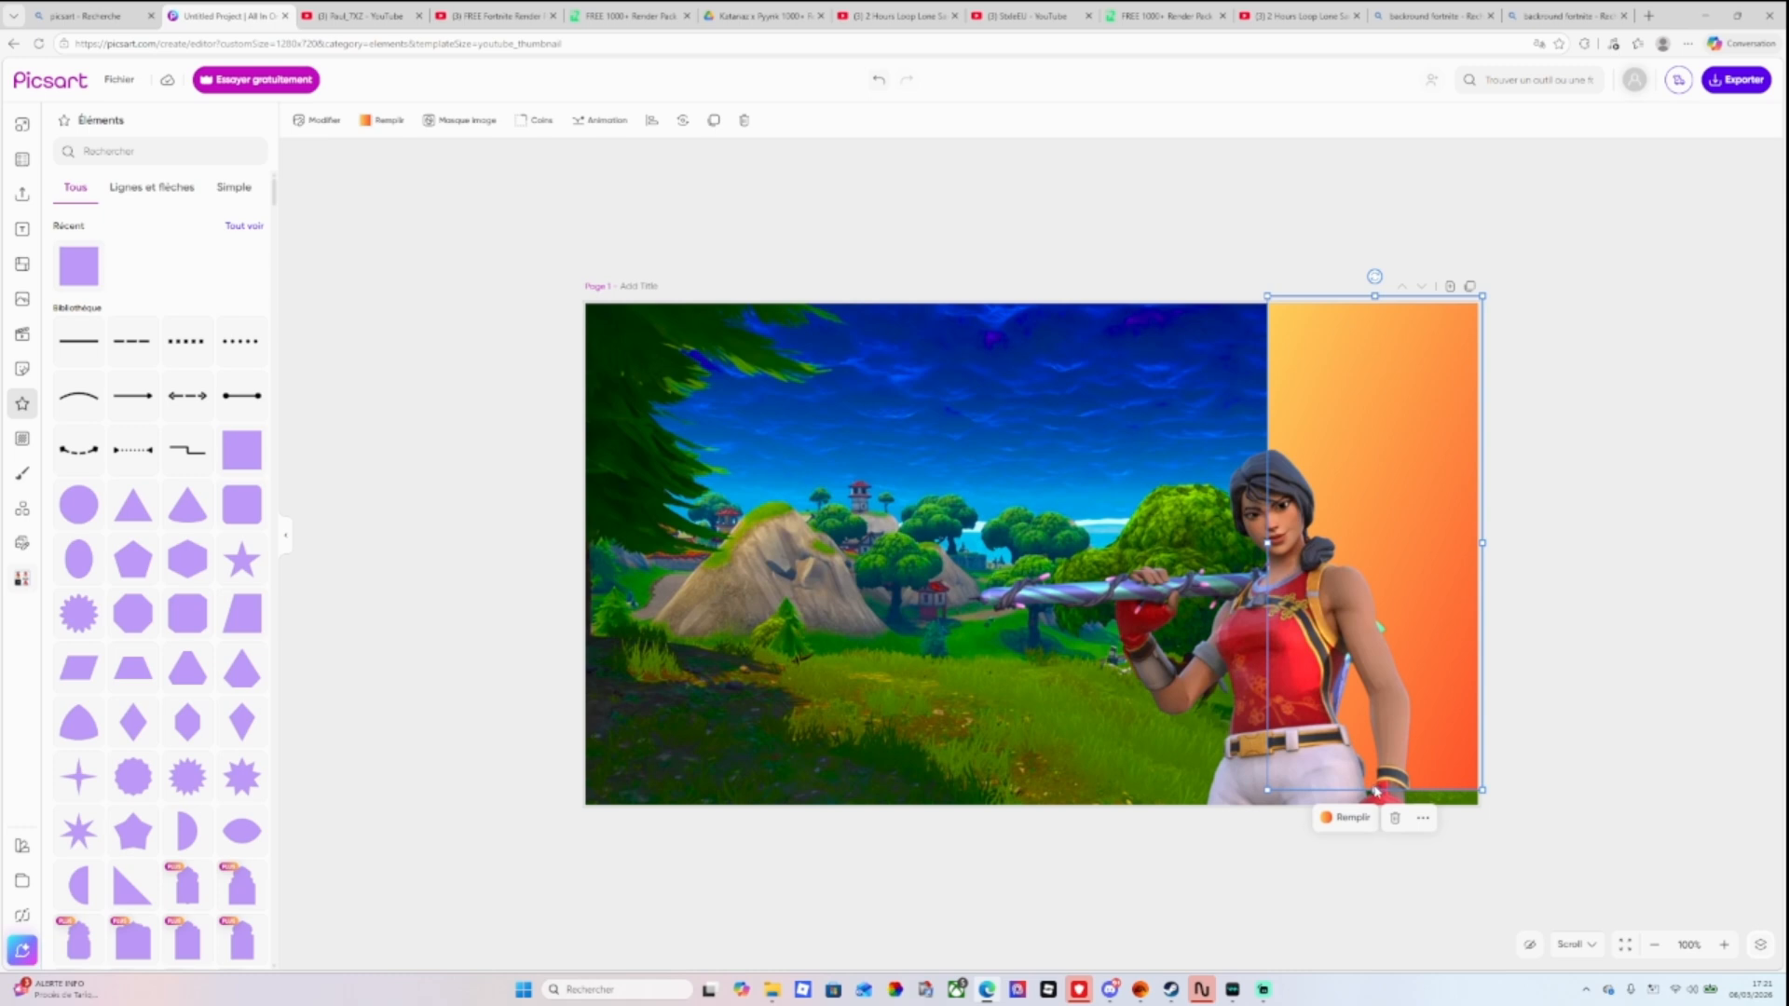
left_click_drag(1375, 790, 1330, 815)
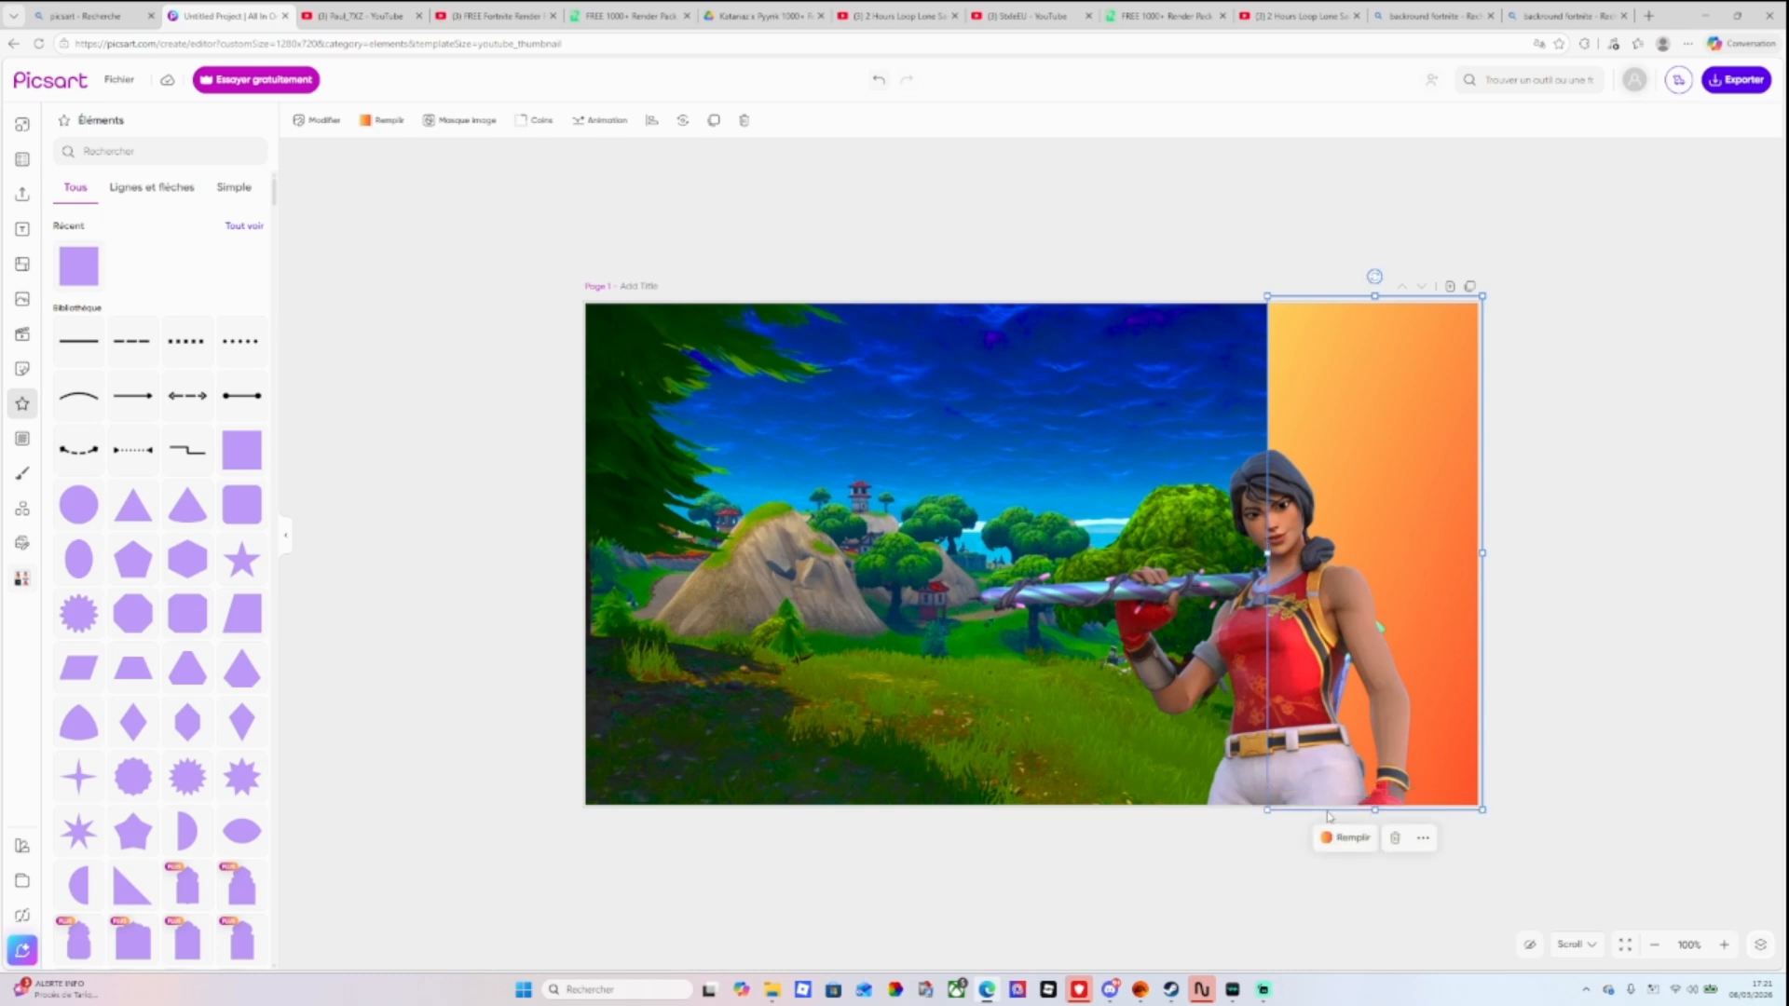
left_click(461, 391)
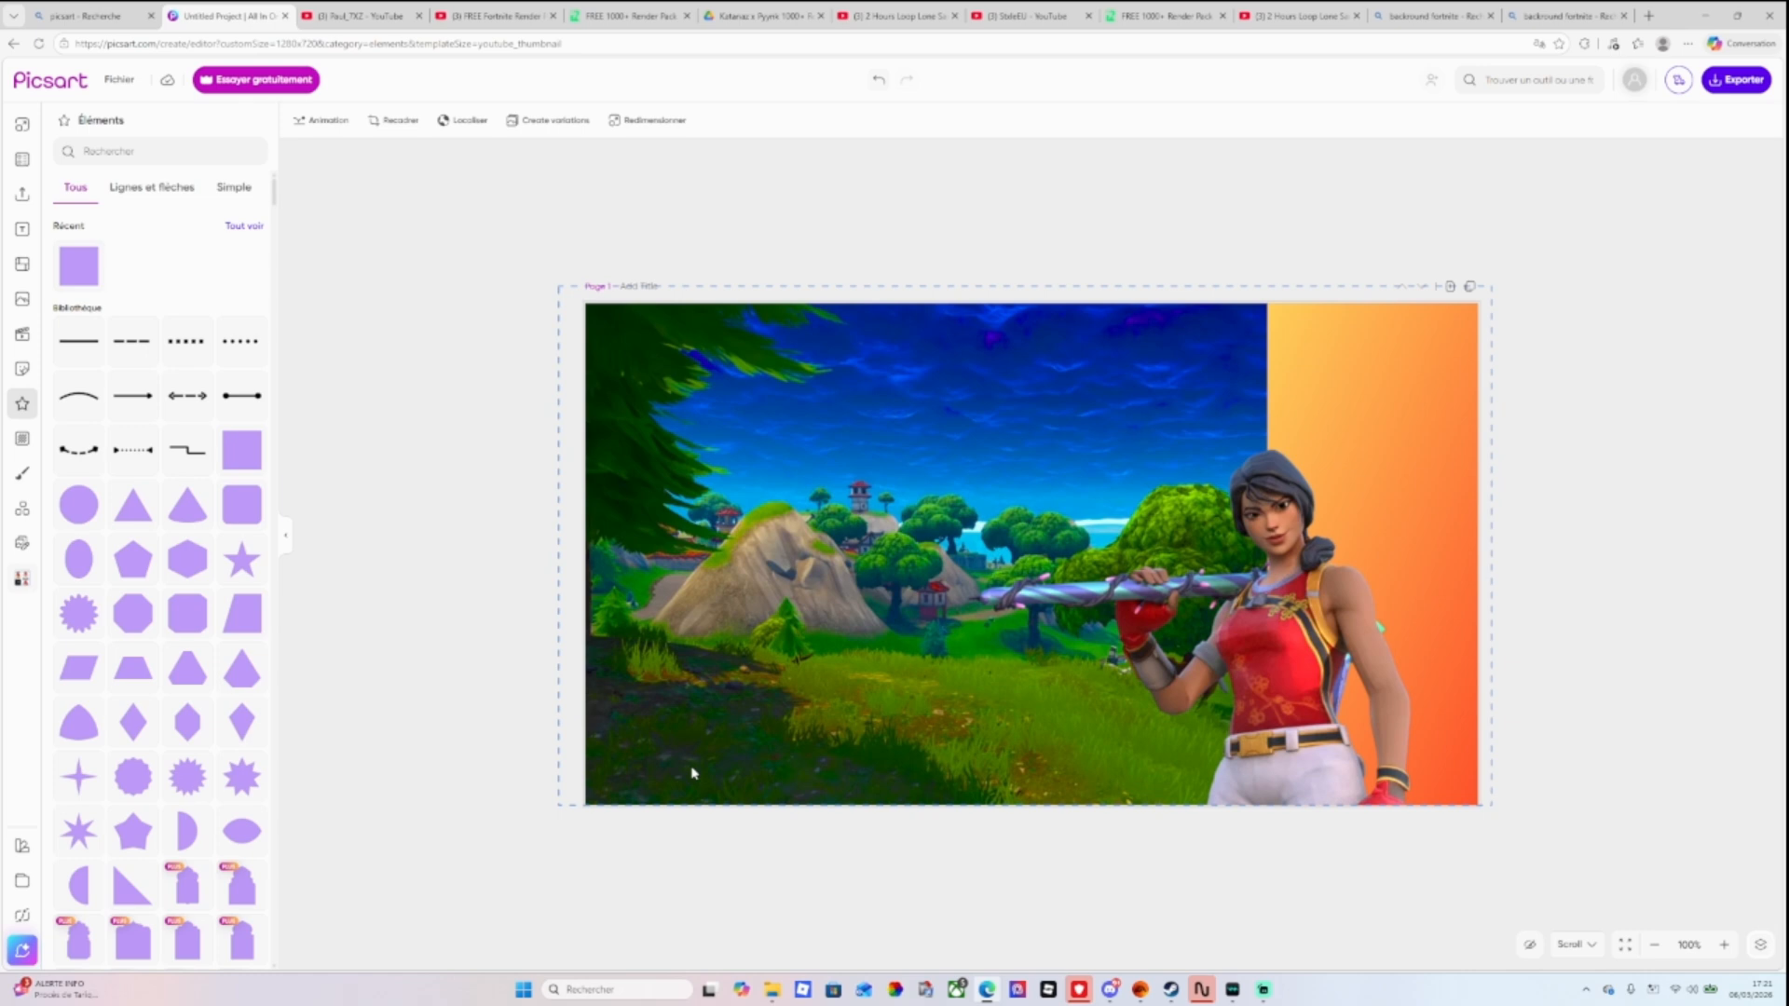
Search the sticker library for fortnite.
left_click(21, 367)
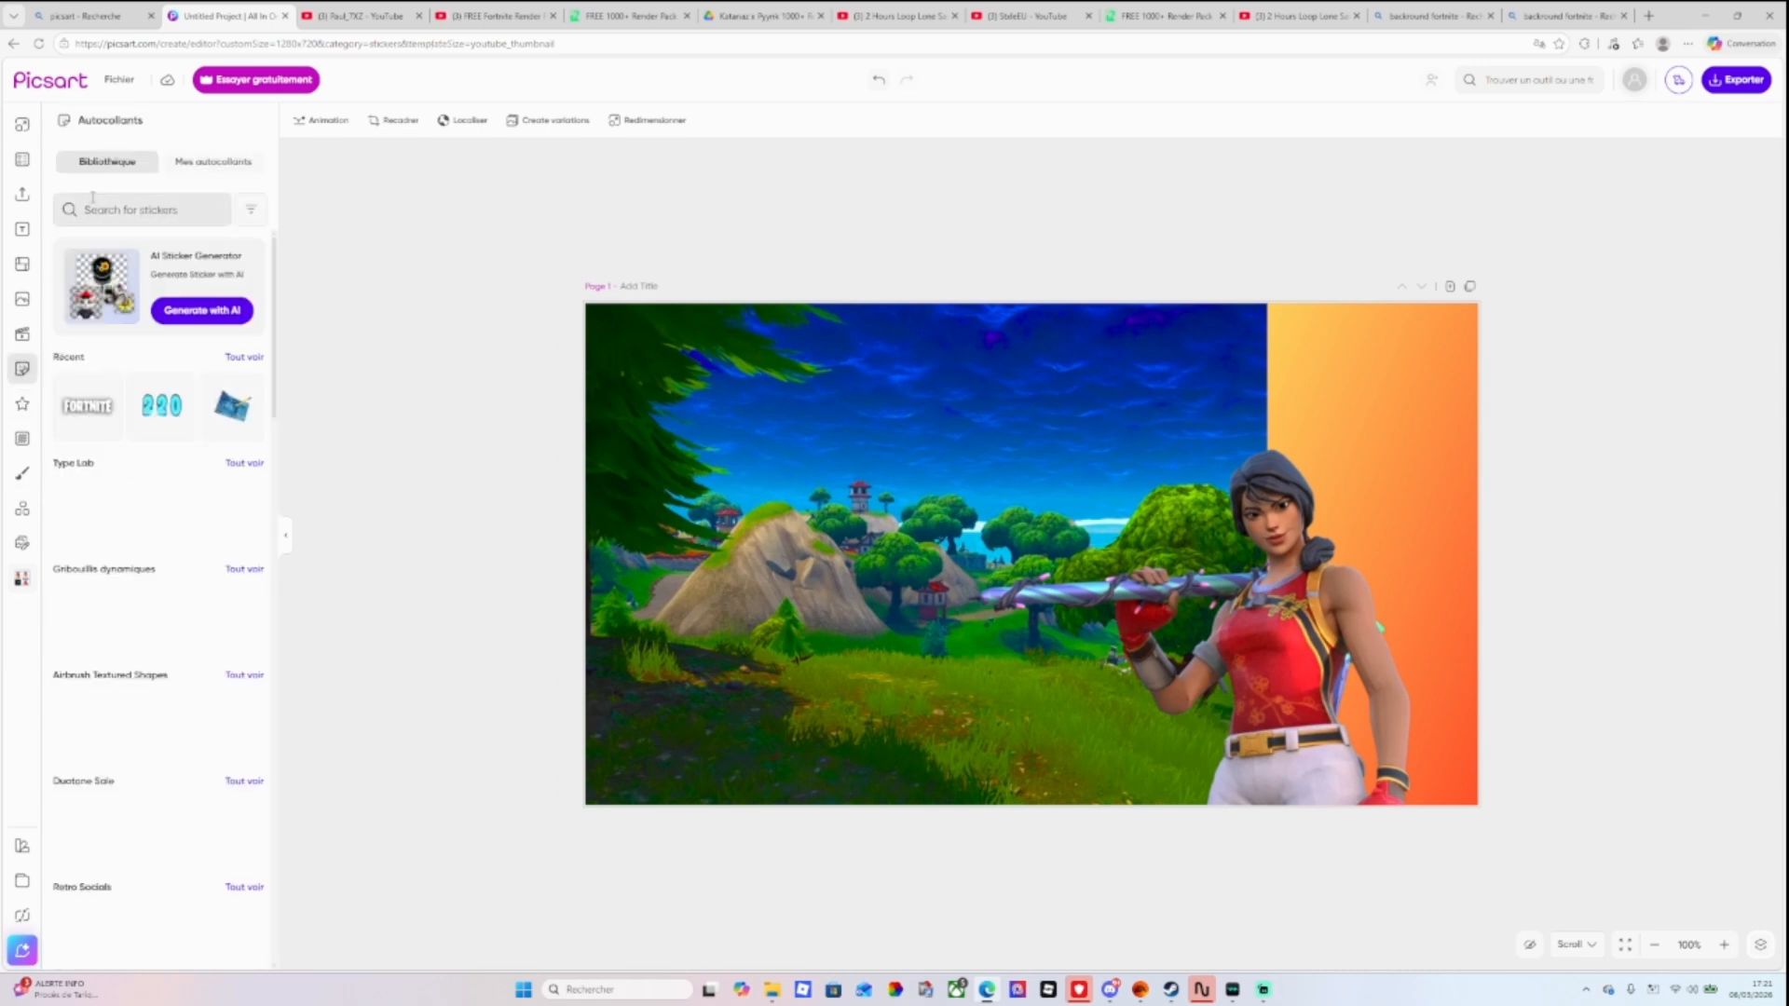
left_click(151, 209)
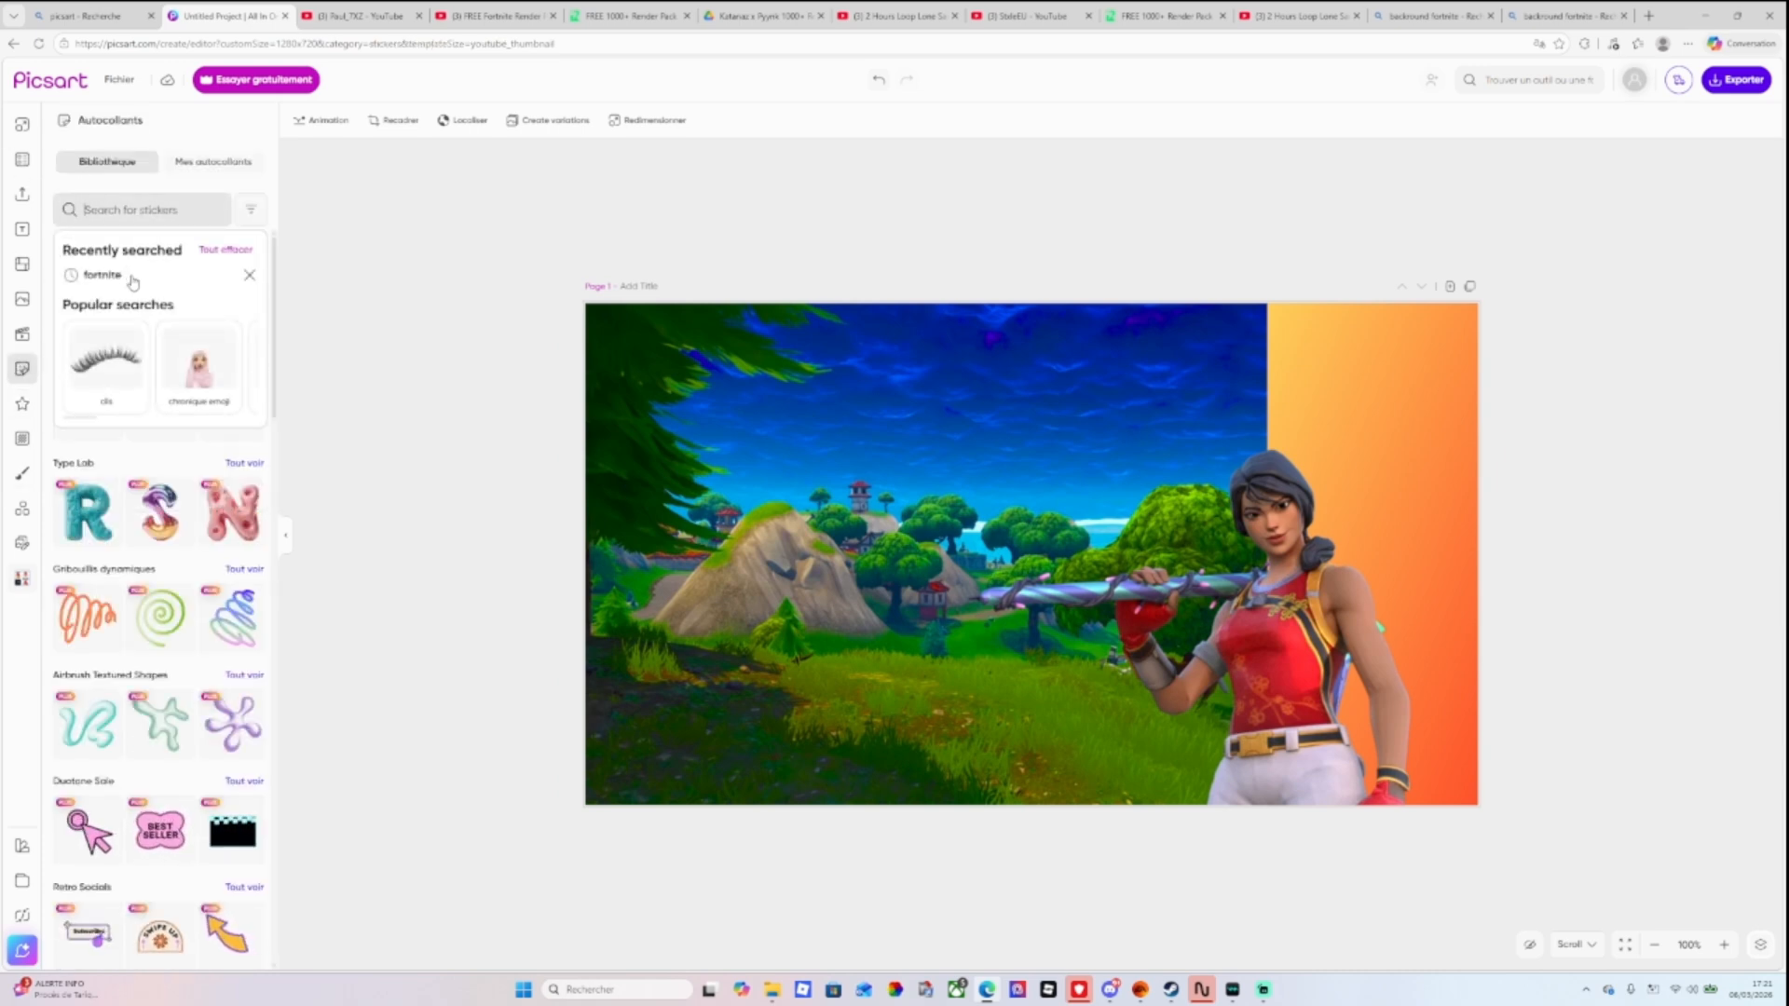
left_click(94, 271)
Add the purple diamond rank emblem sticker, tilt it, enlarge it and place it in the upper-left part of the canvas.
scroll(199, 445, "down", 3)
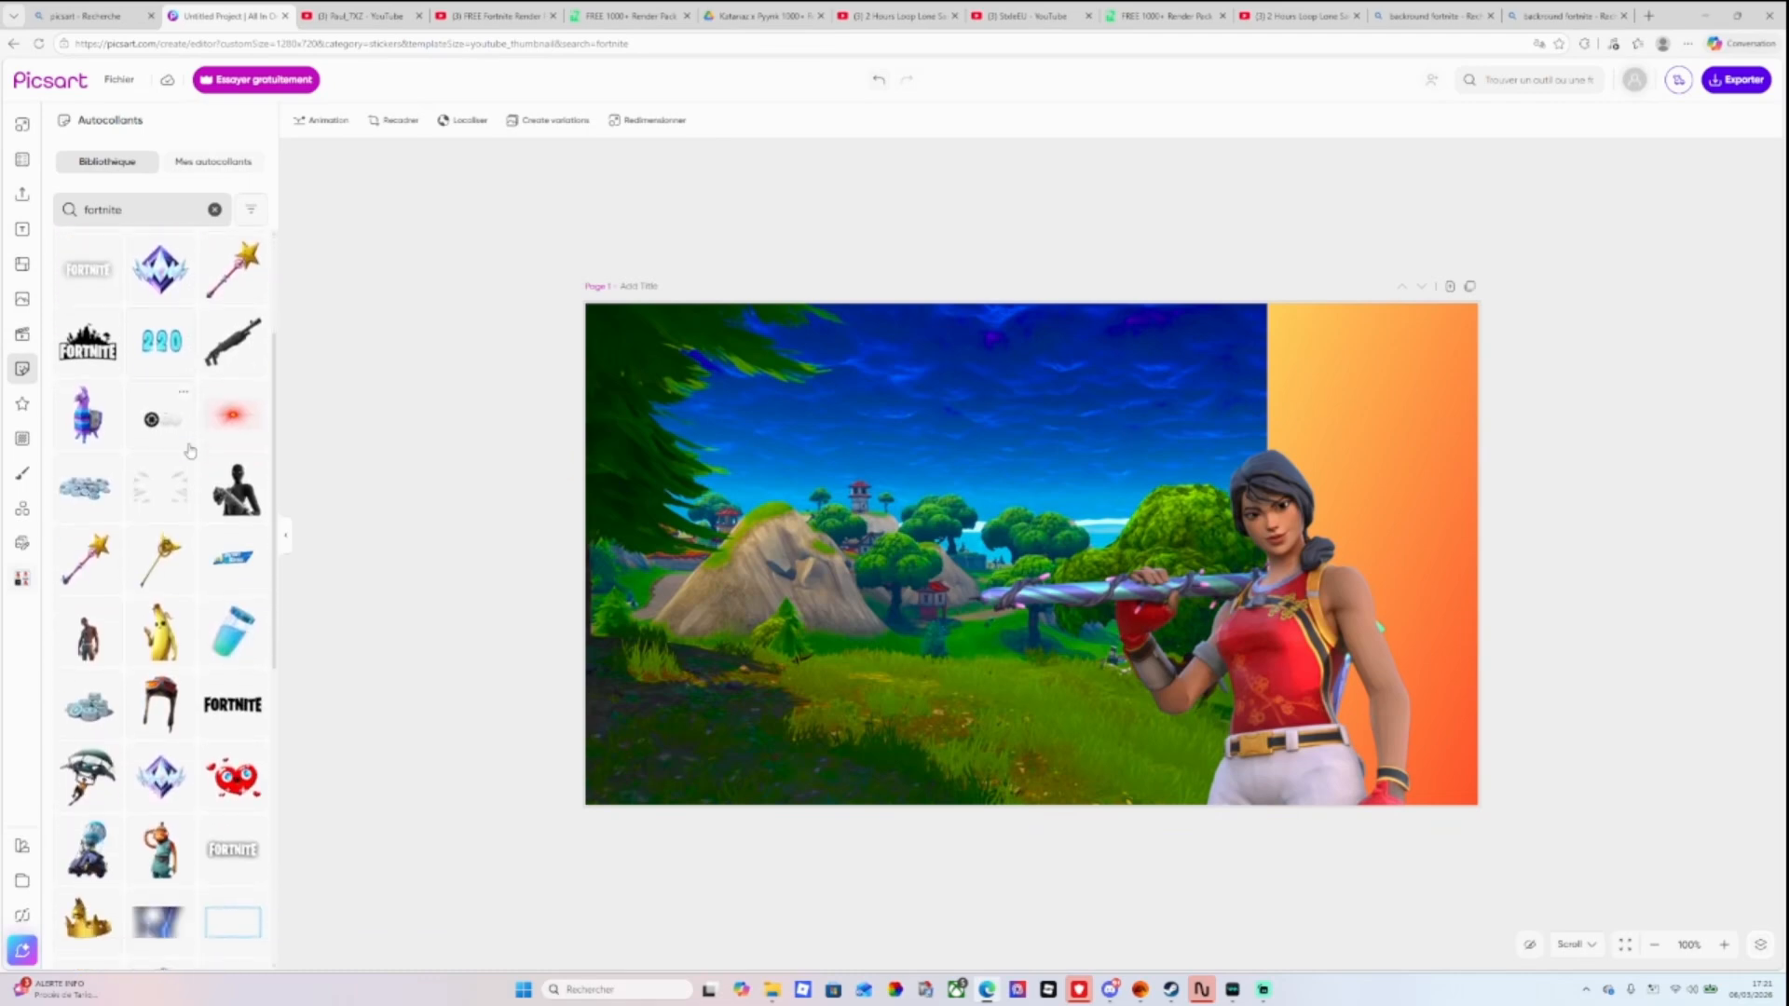
scroll(156, 413, "up", 1)
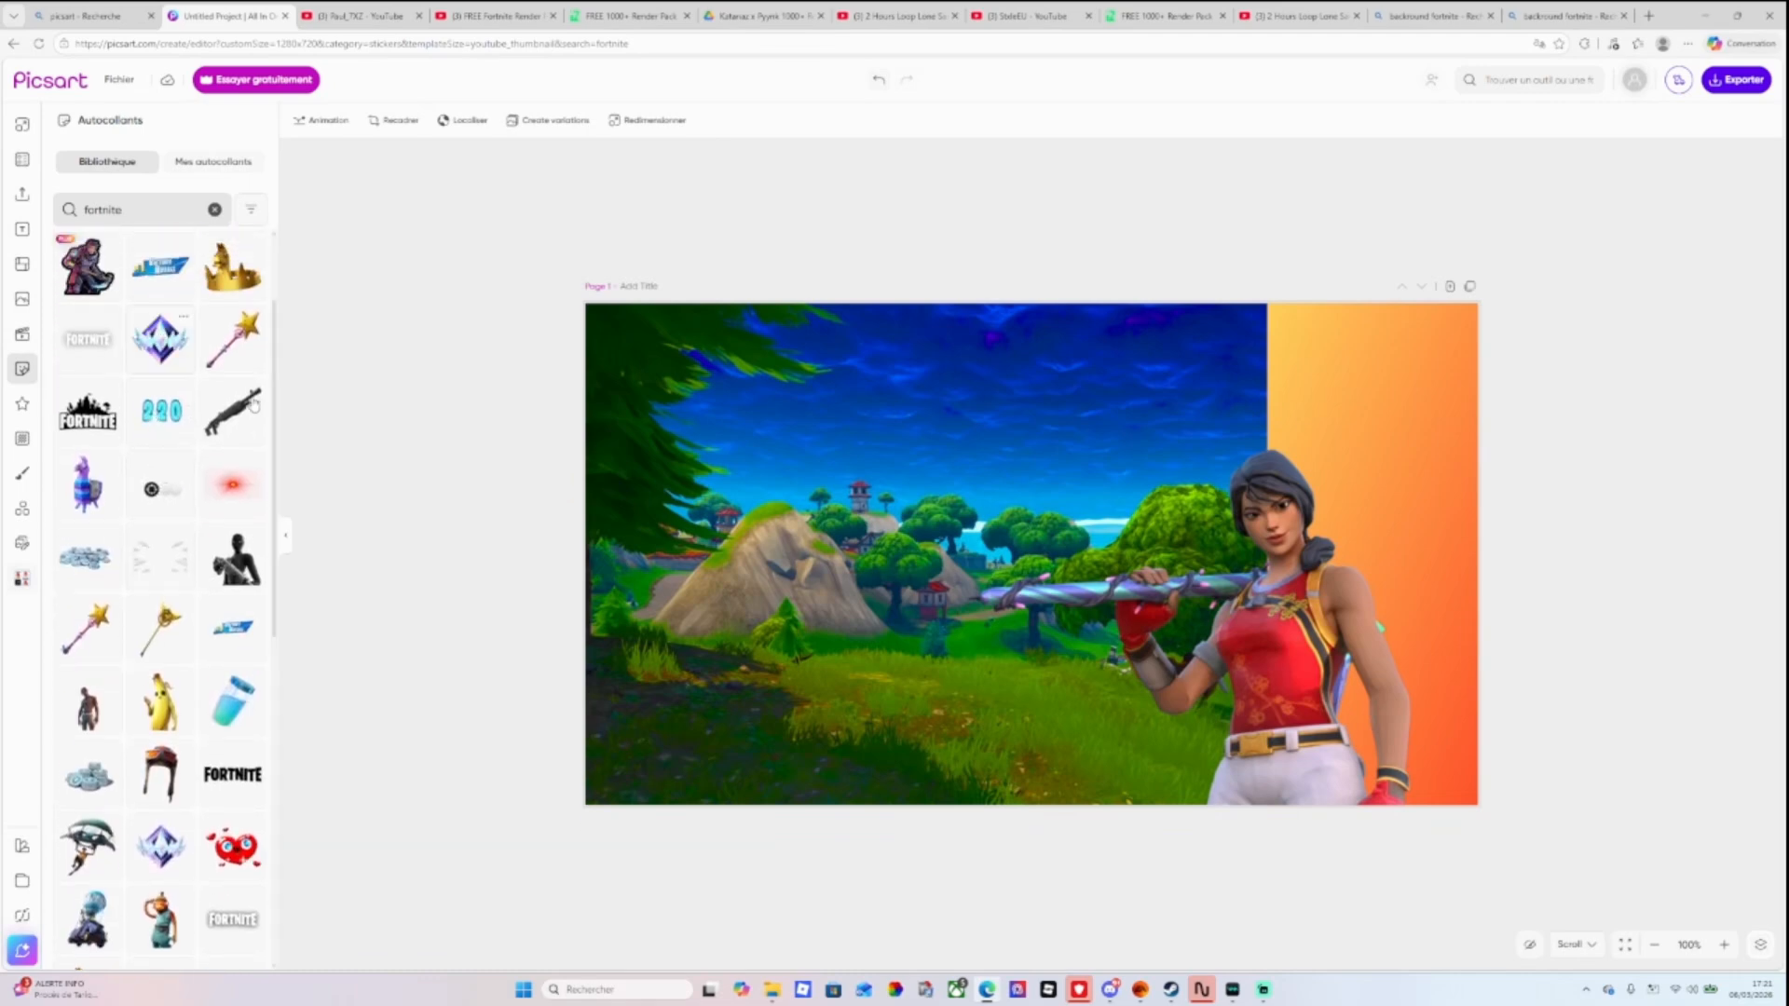
left_click(160, 339)
left_click_drag(1032, 451, 972, 466)
left_click_drag(1020, 508, 902, 512)
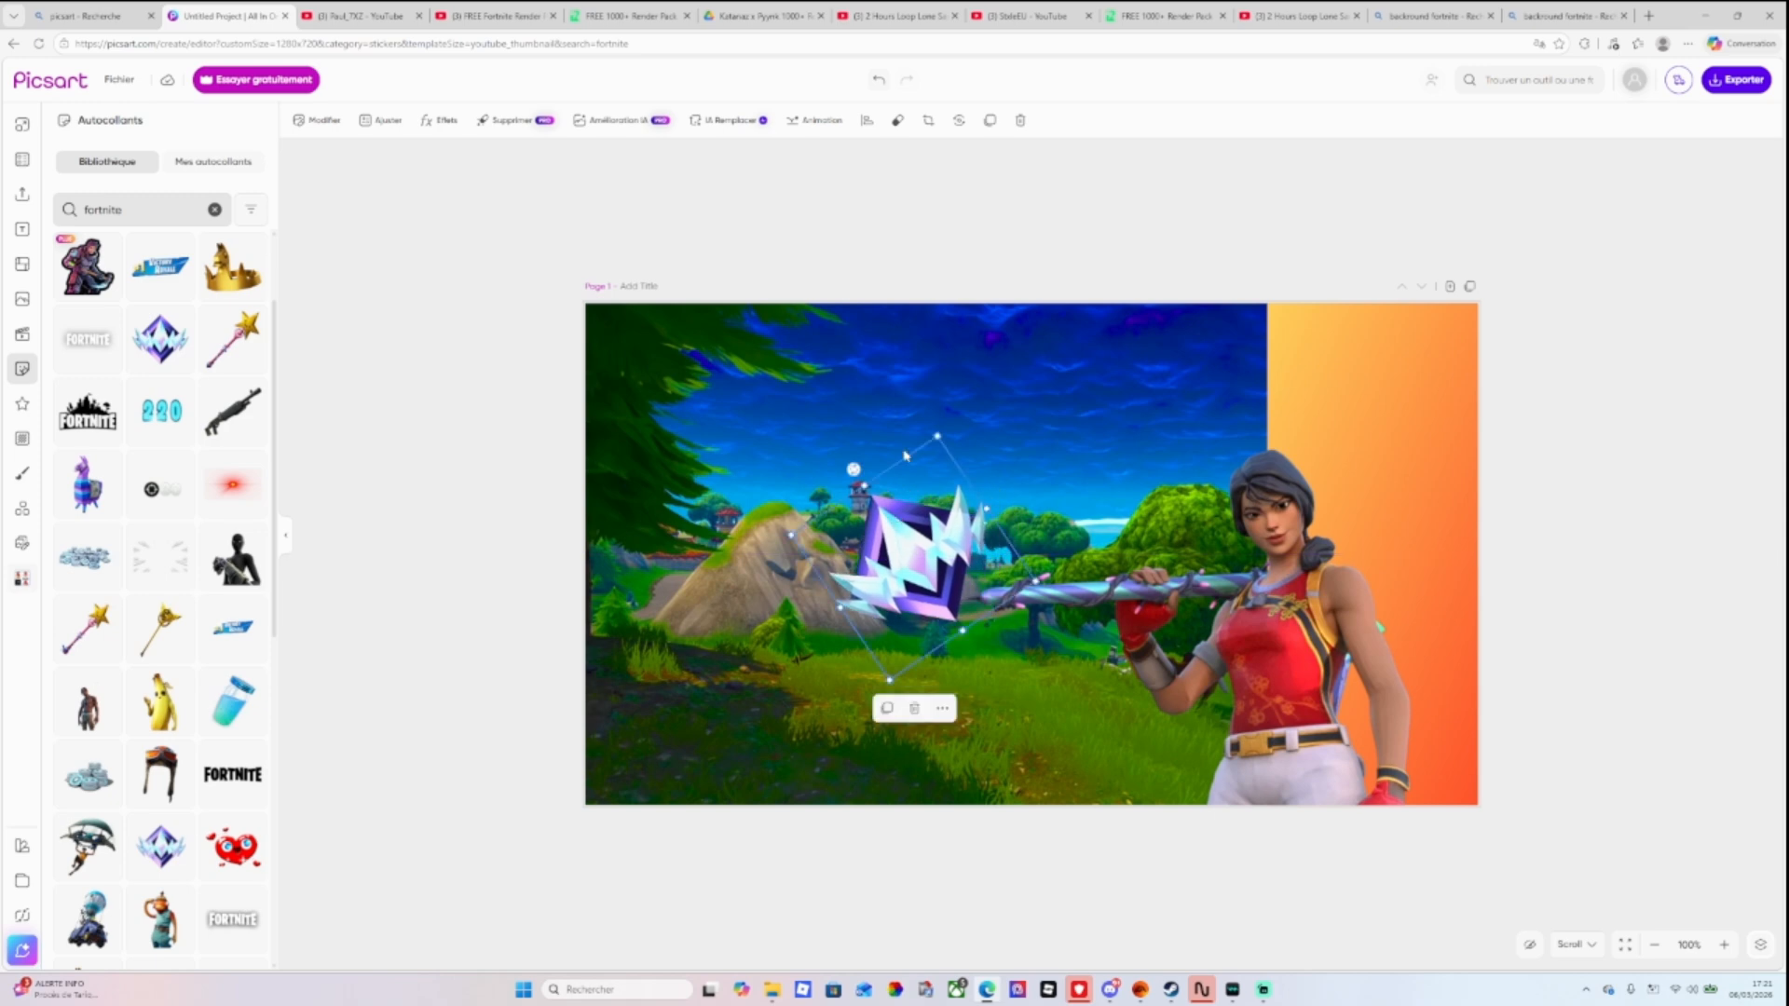
left_click_drag(937, 436, 973, 259)
left_click_drag(946, 428, 797, 497)
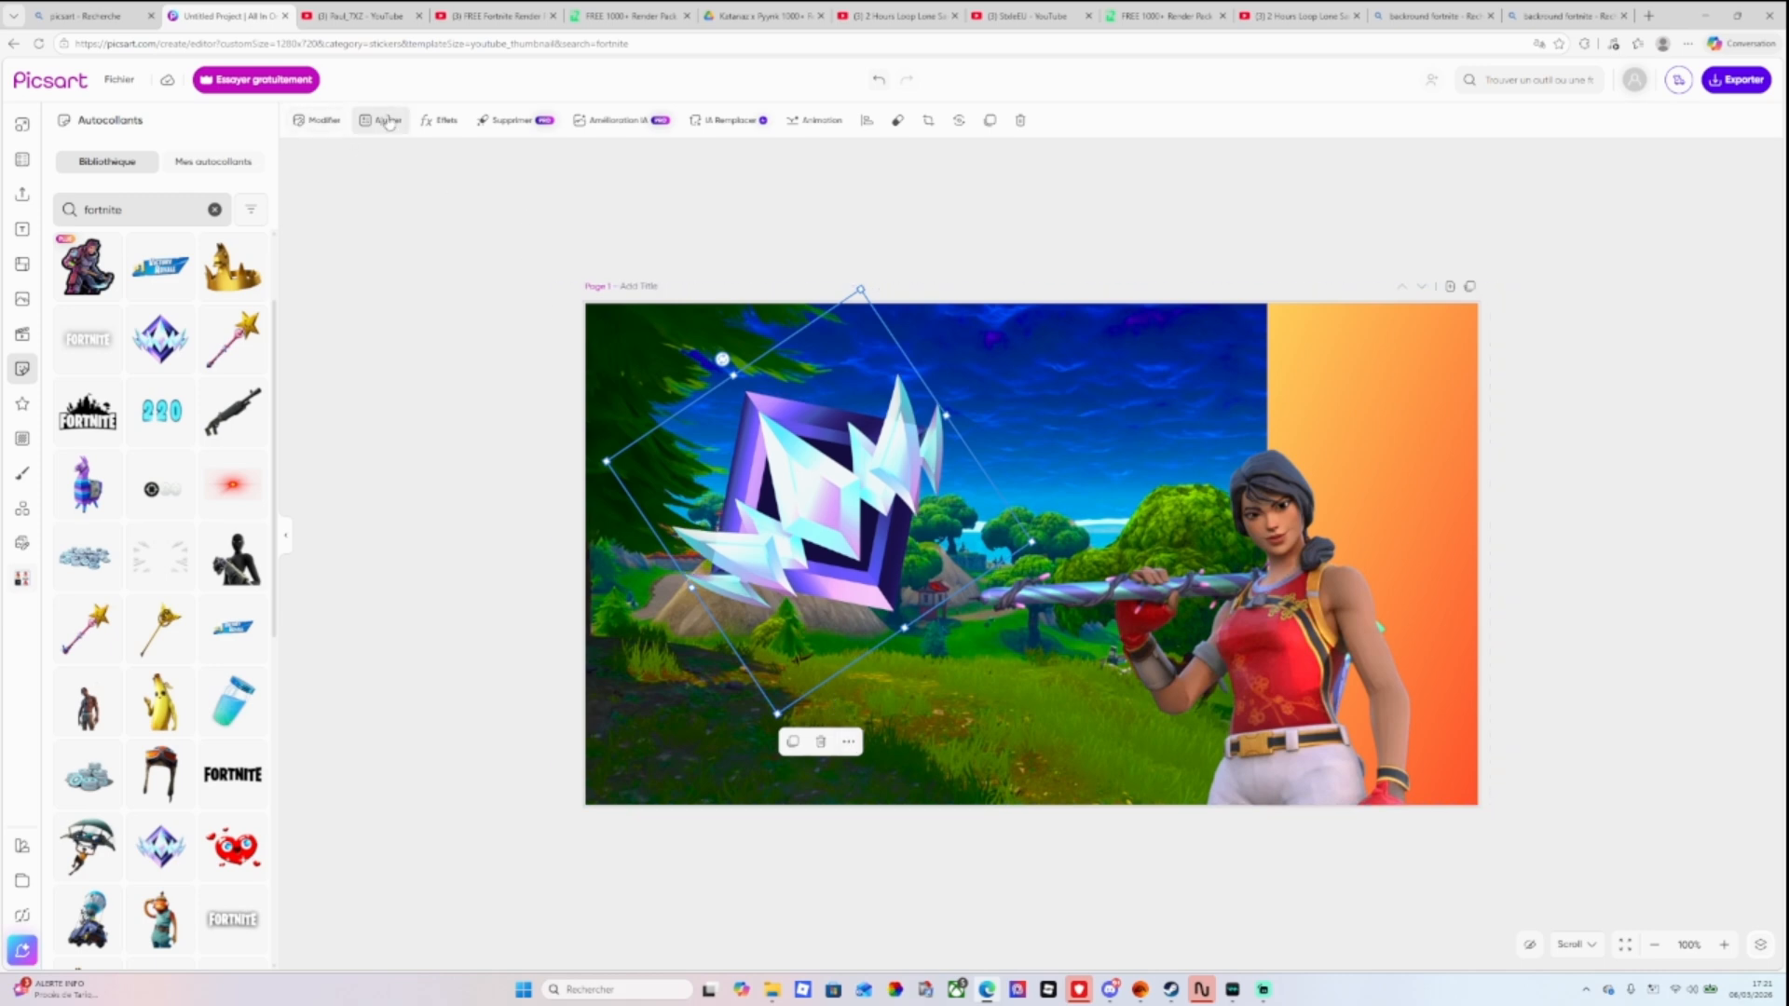
Apply the Pixelize blur effect to the rank emblem and raise its amount to 15.
left_click(438, 120)
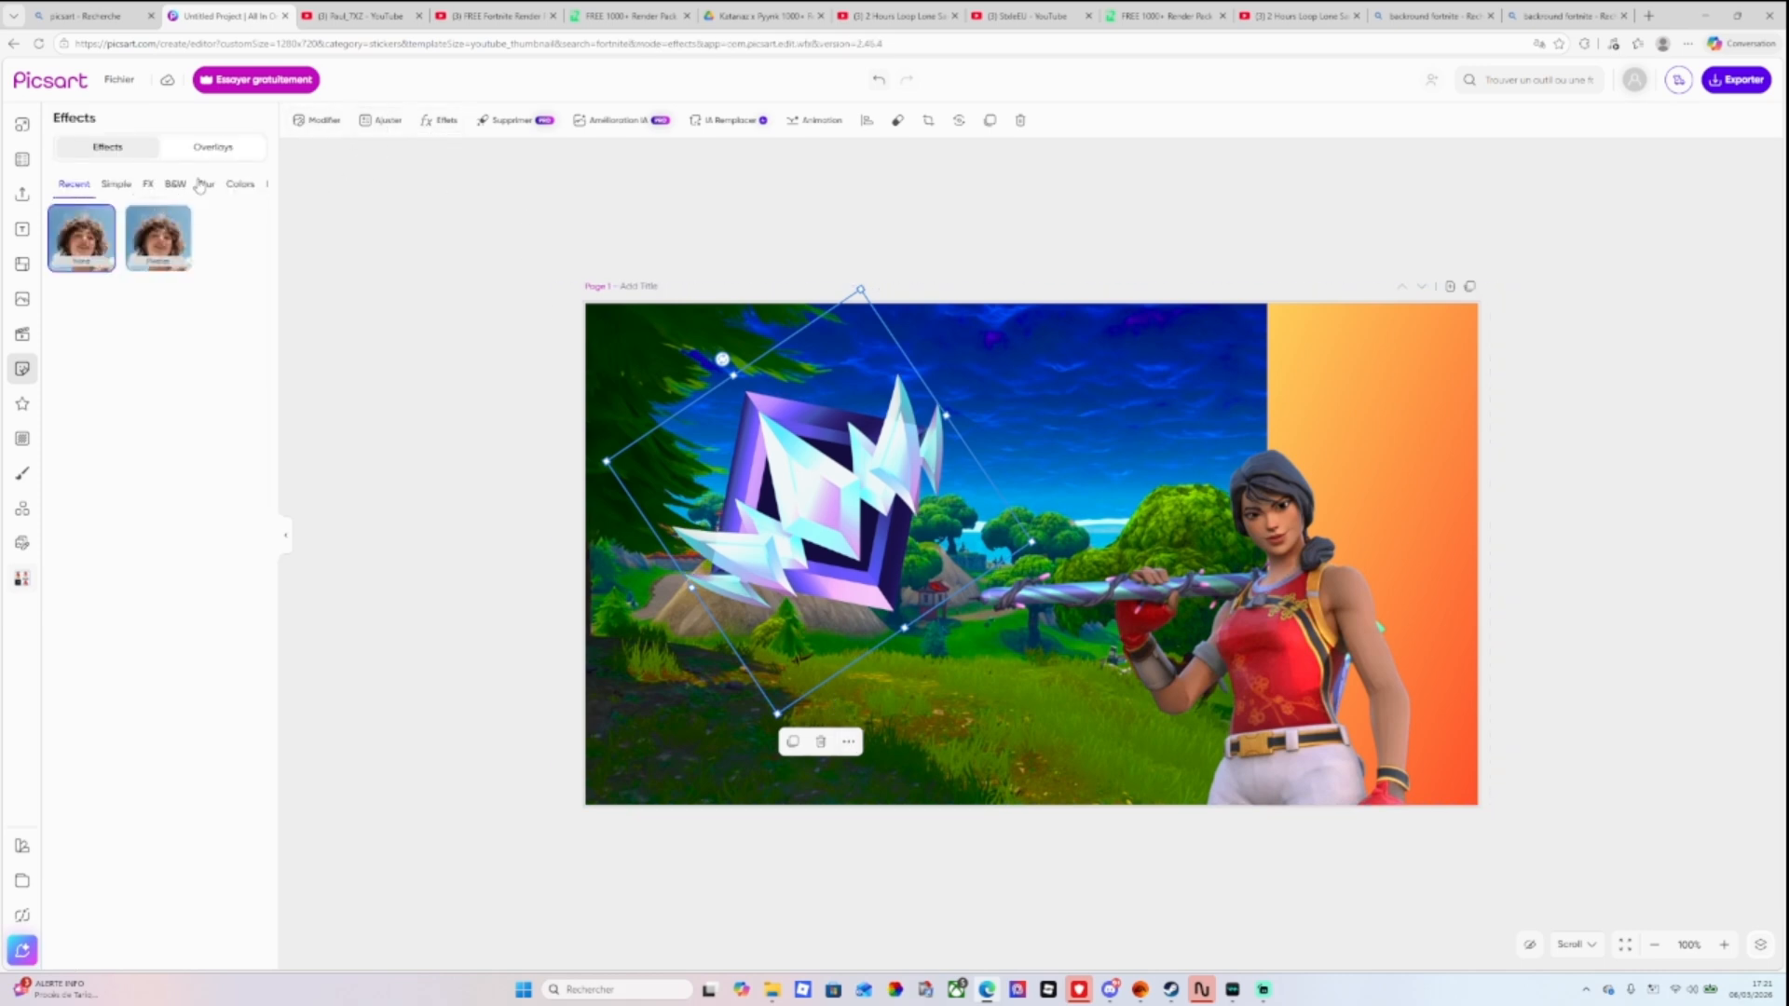
left_click(201, 185)
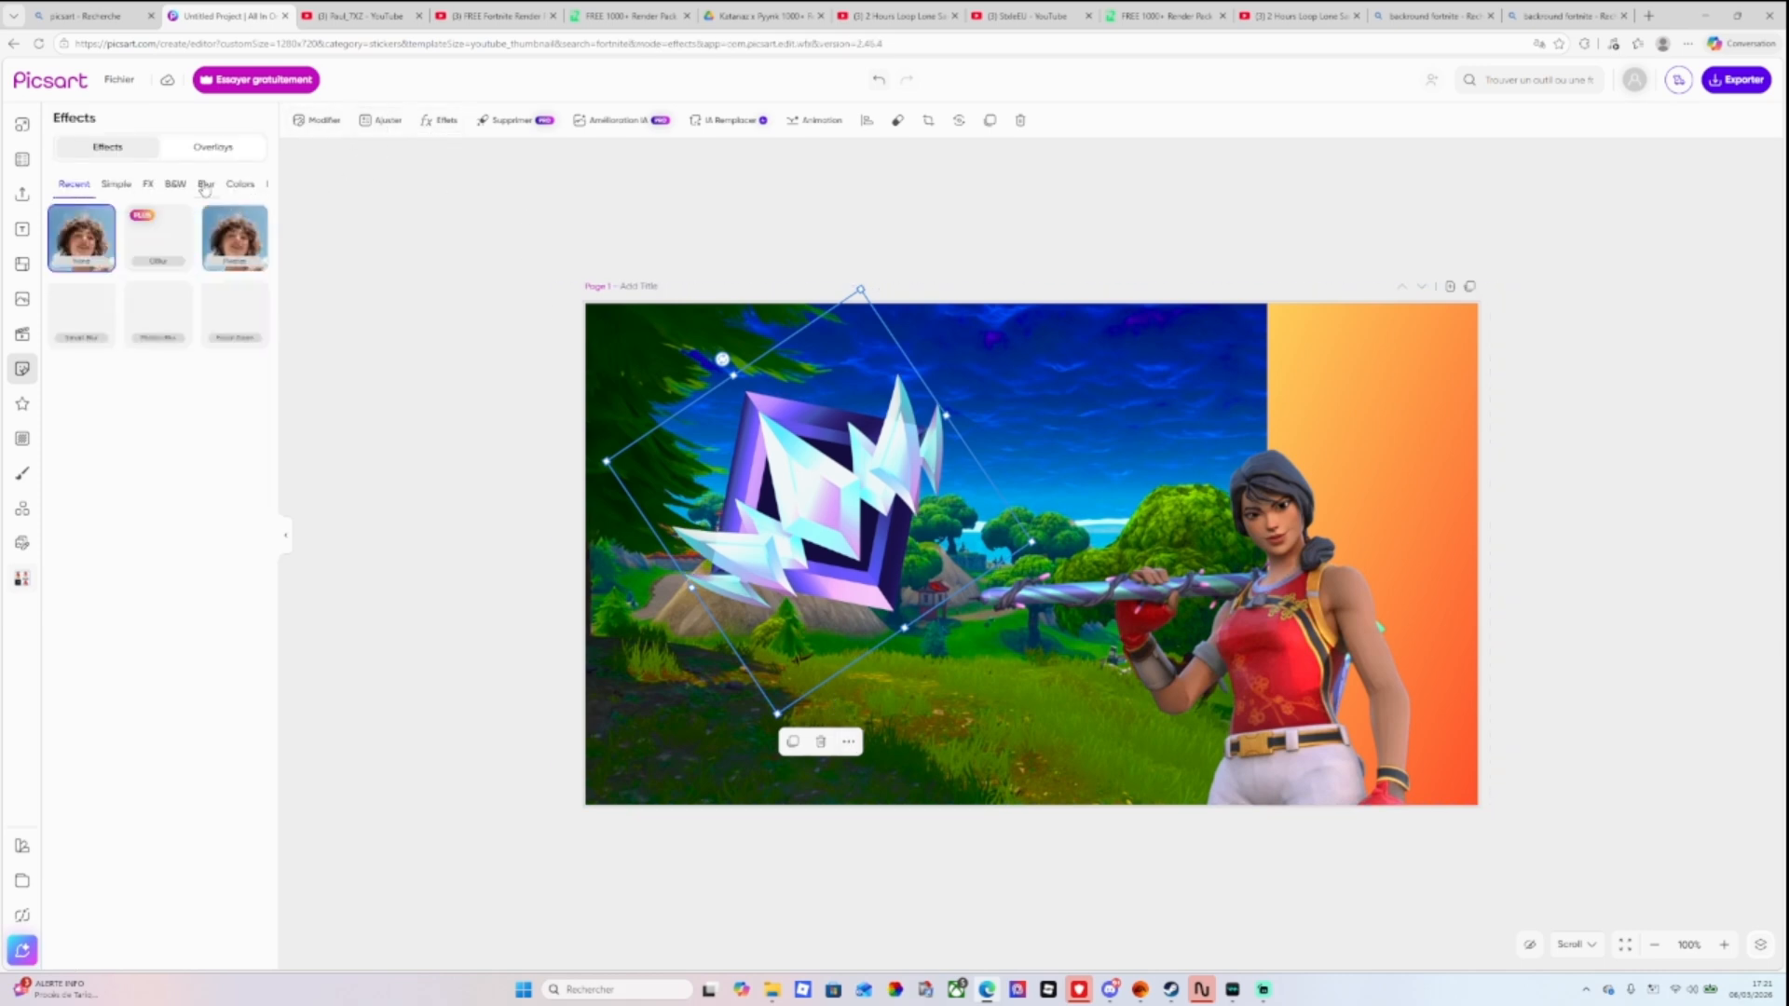
left_click(227, 260)
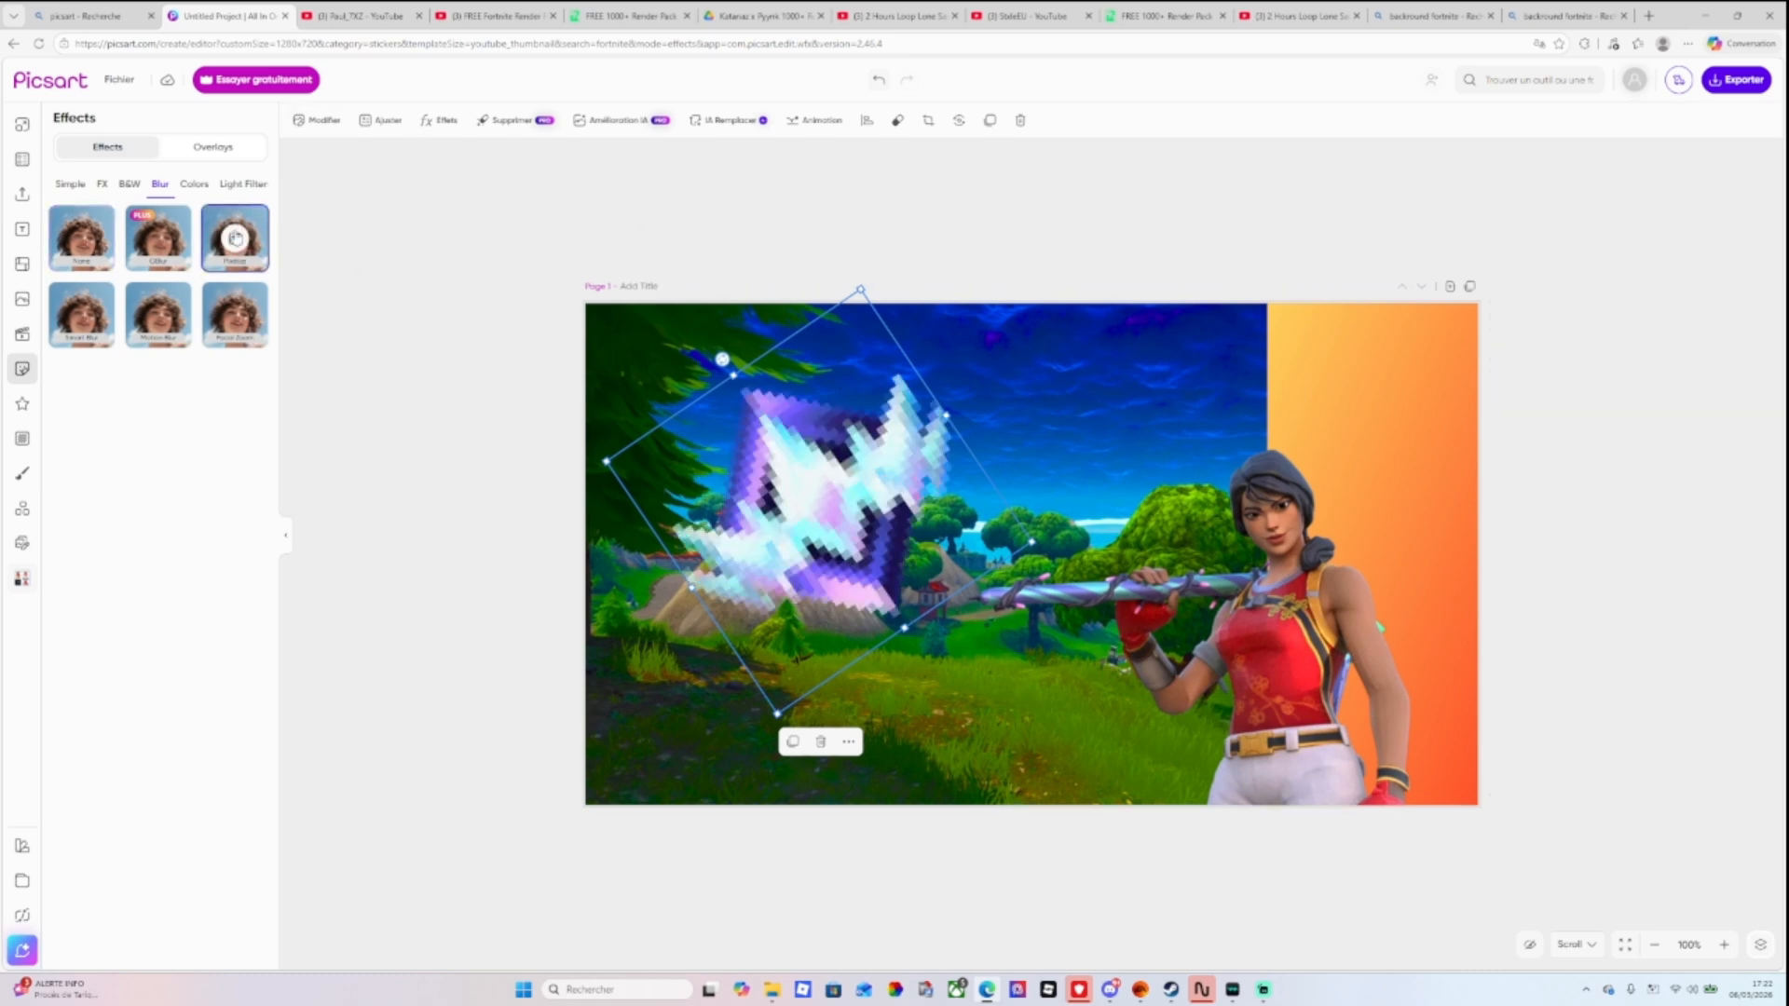
left_click(236, 239)
left_click(239, 244)
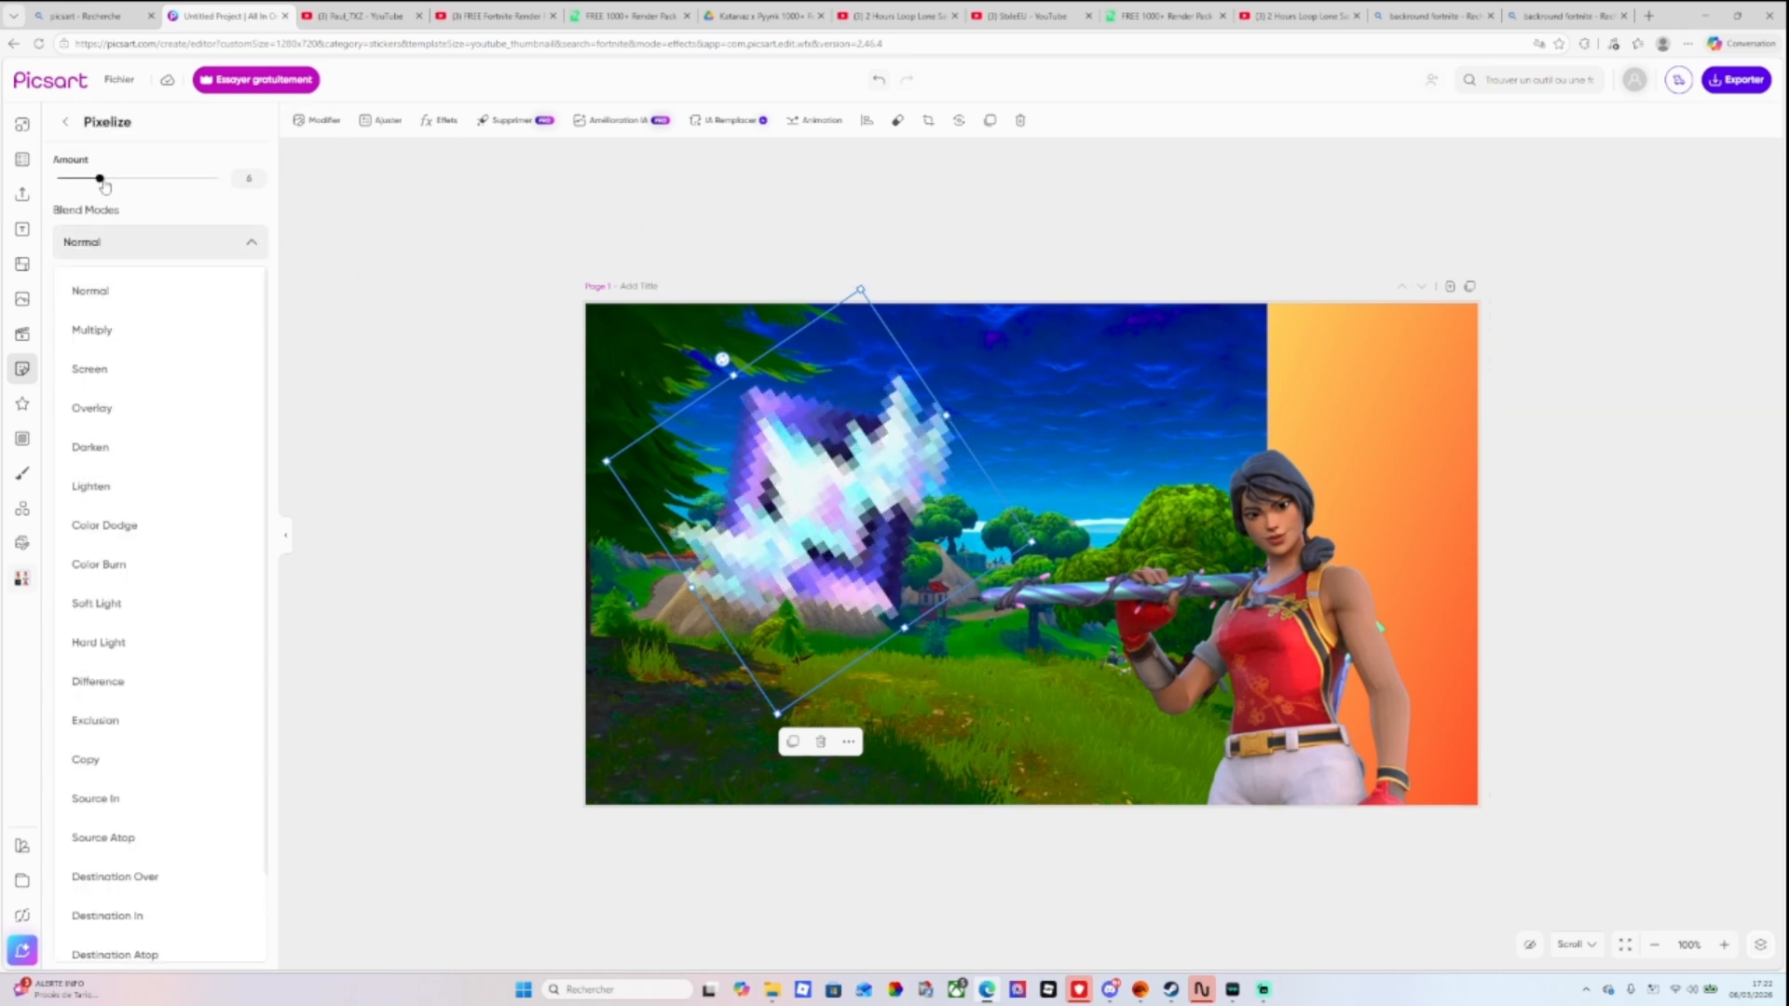
left_click_drag(102, 180, 144, 215)
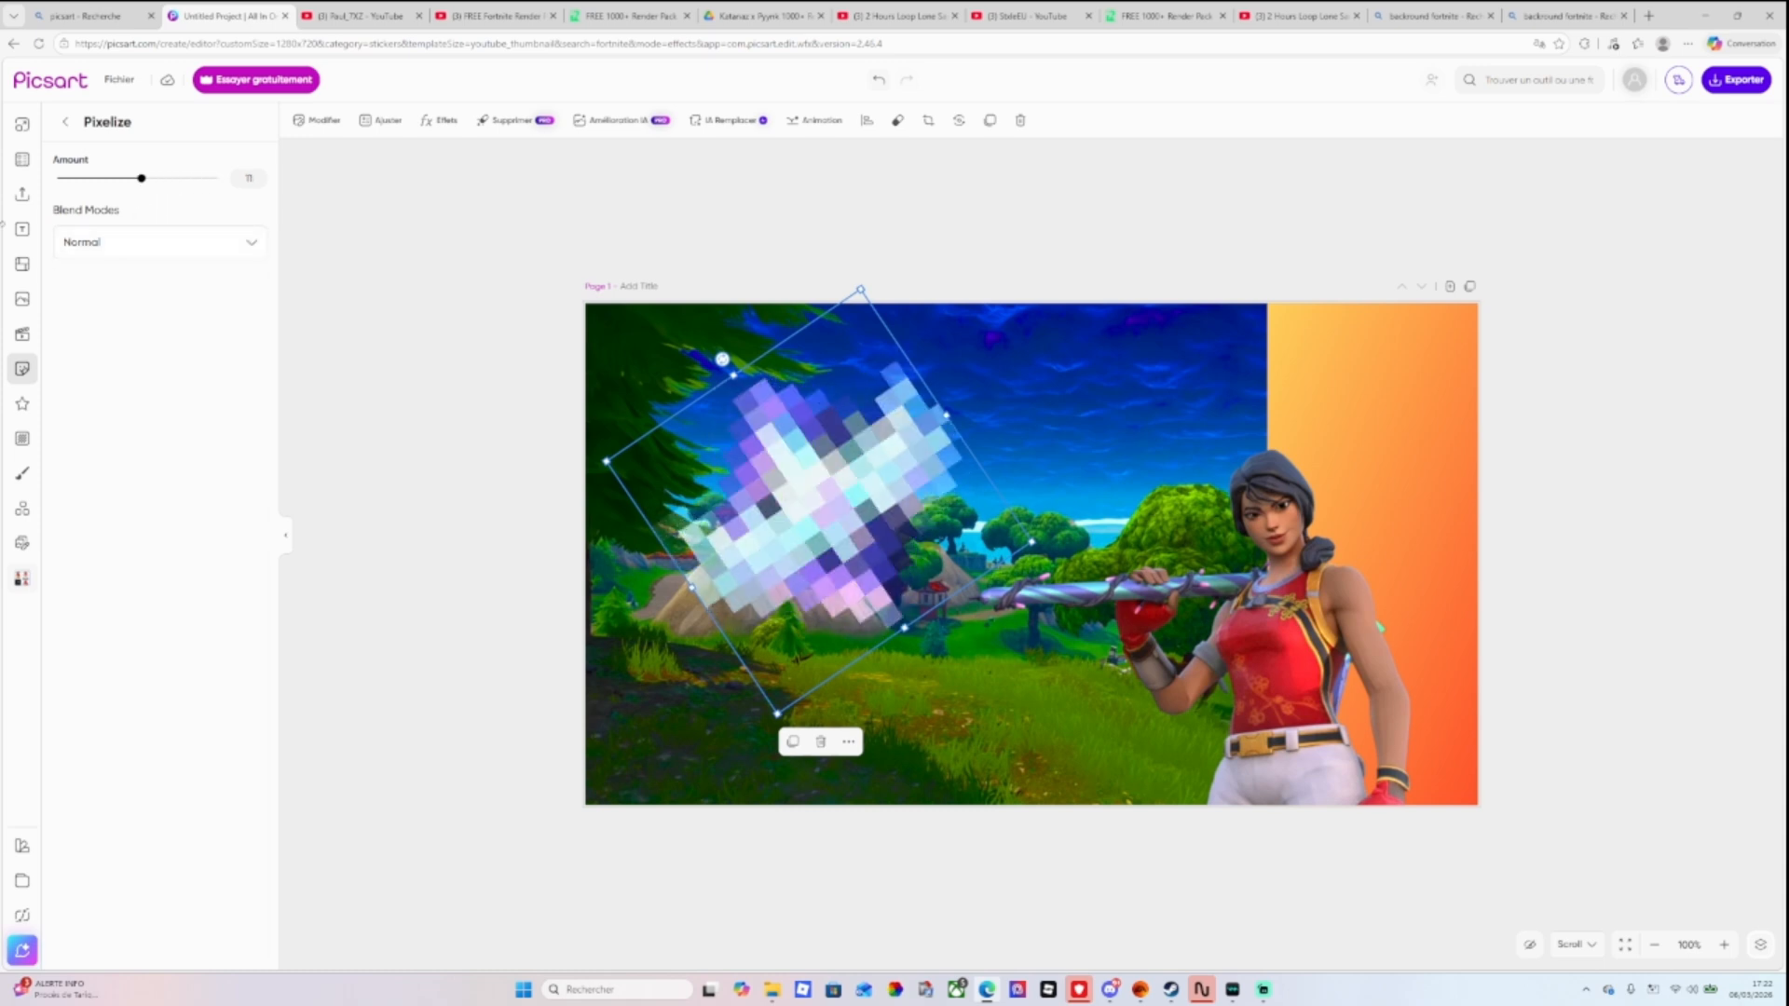
left_click(22, 265)
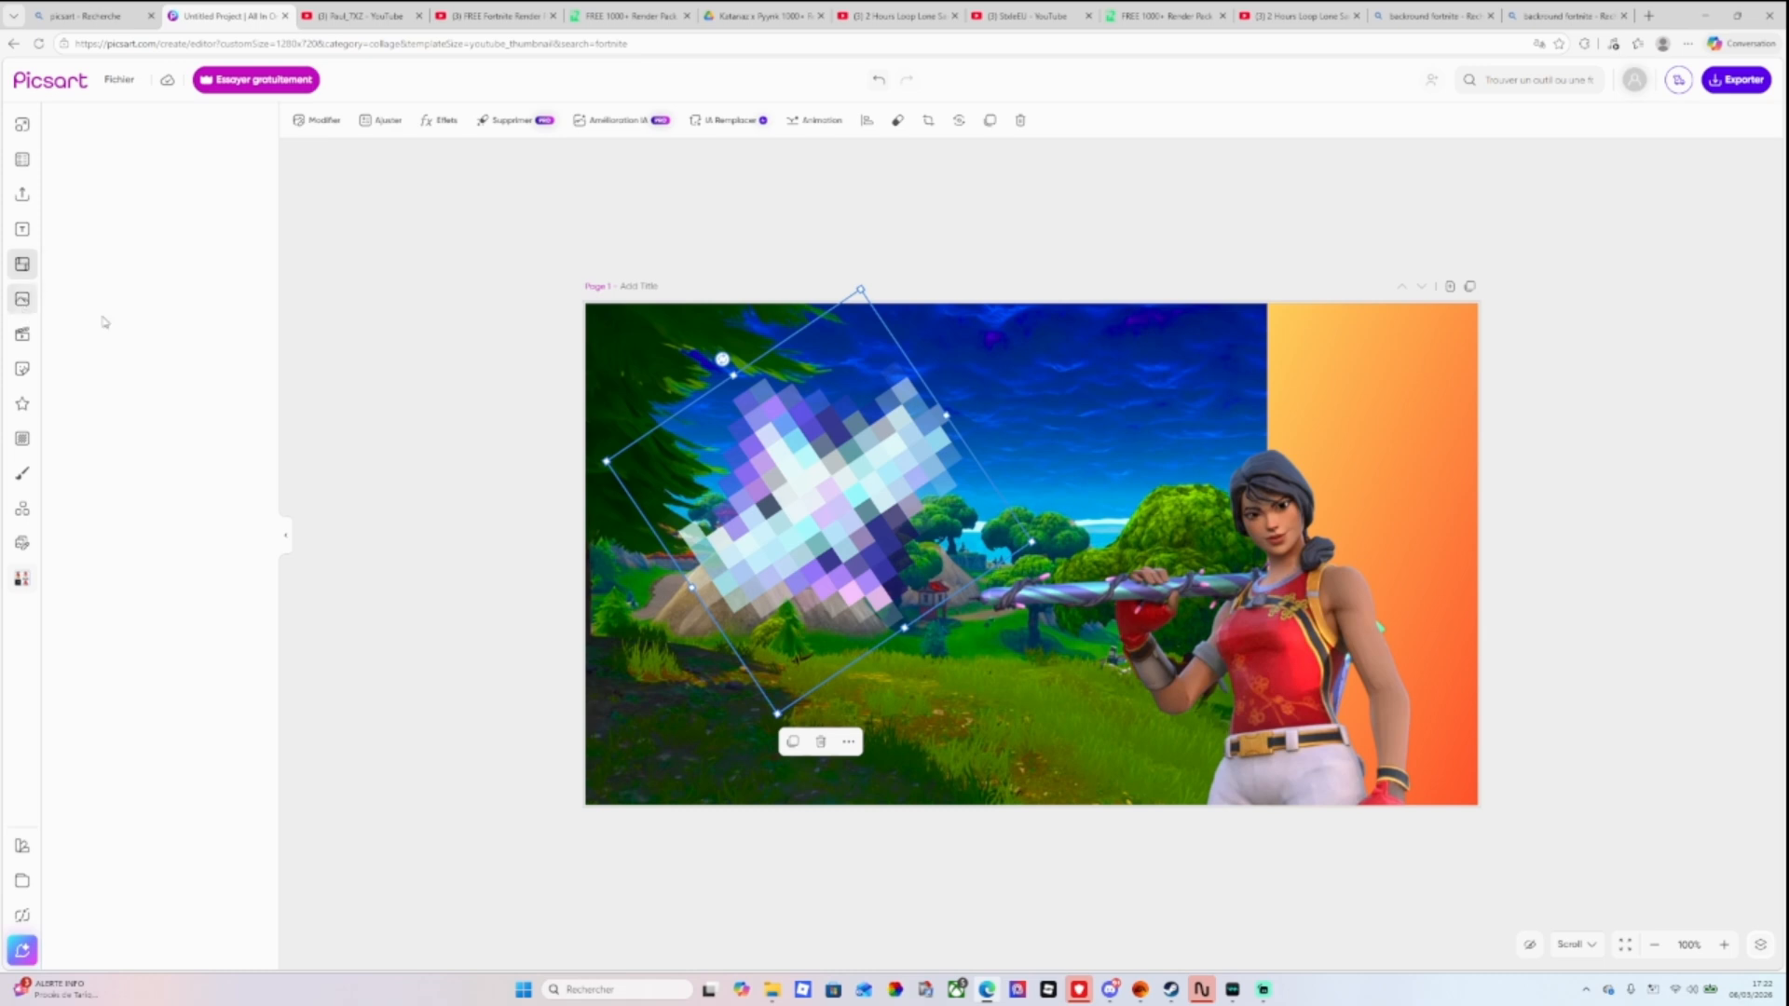
left_click(22, 299)
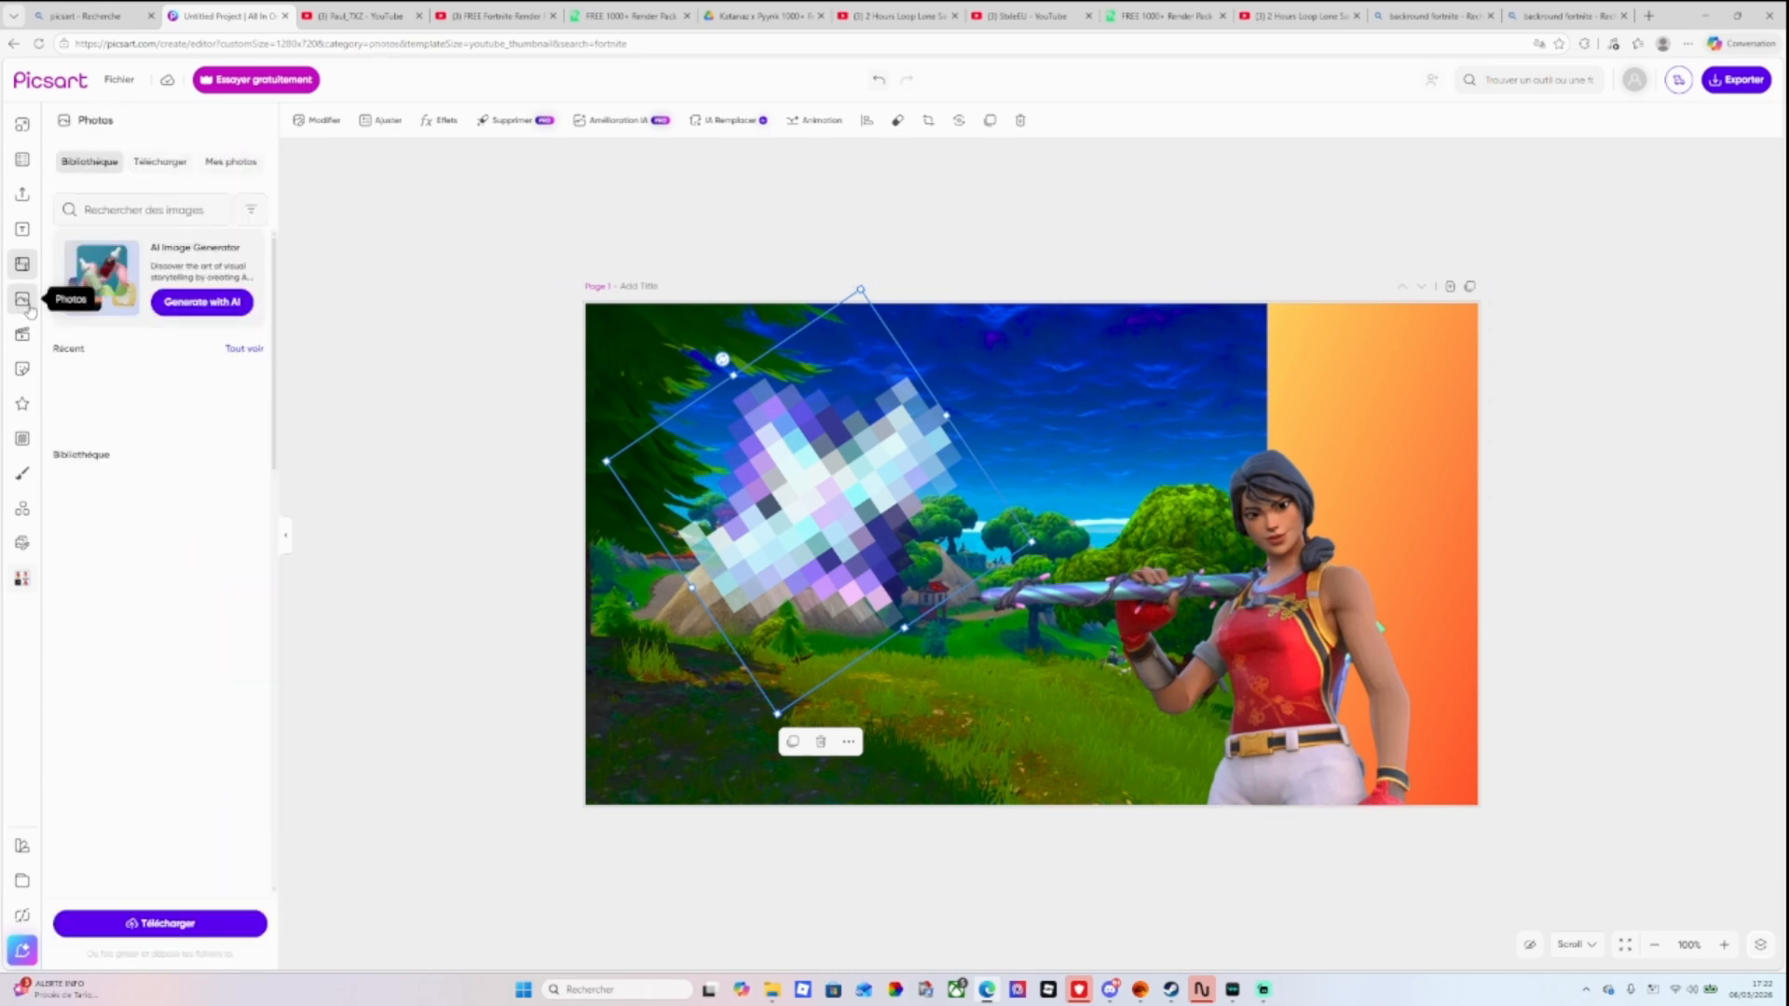
left_click(22, 369)
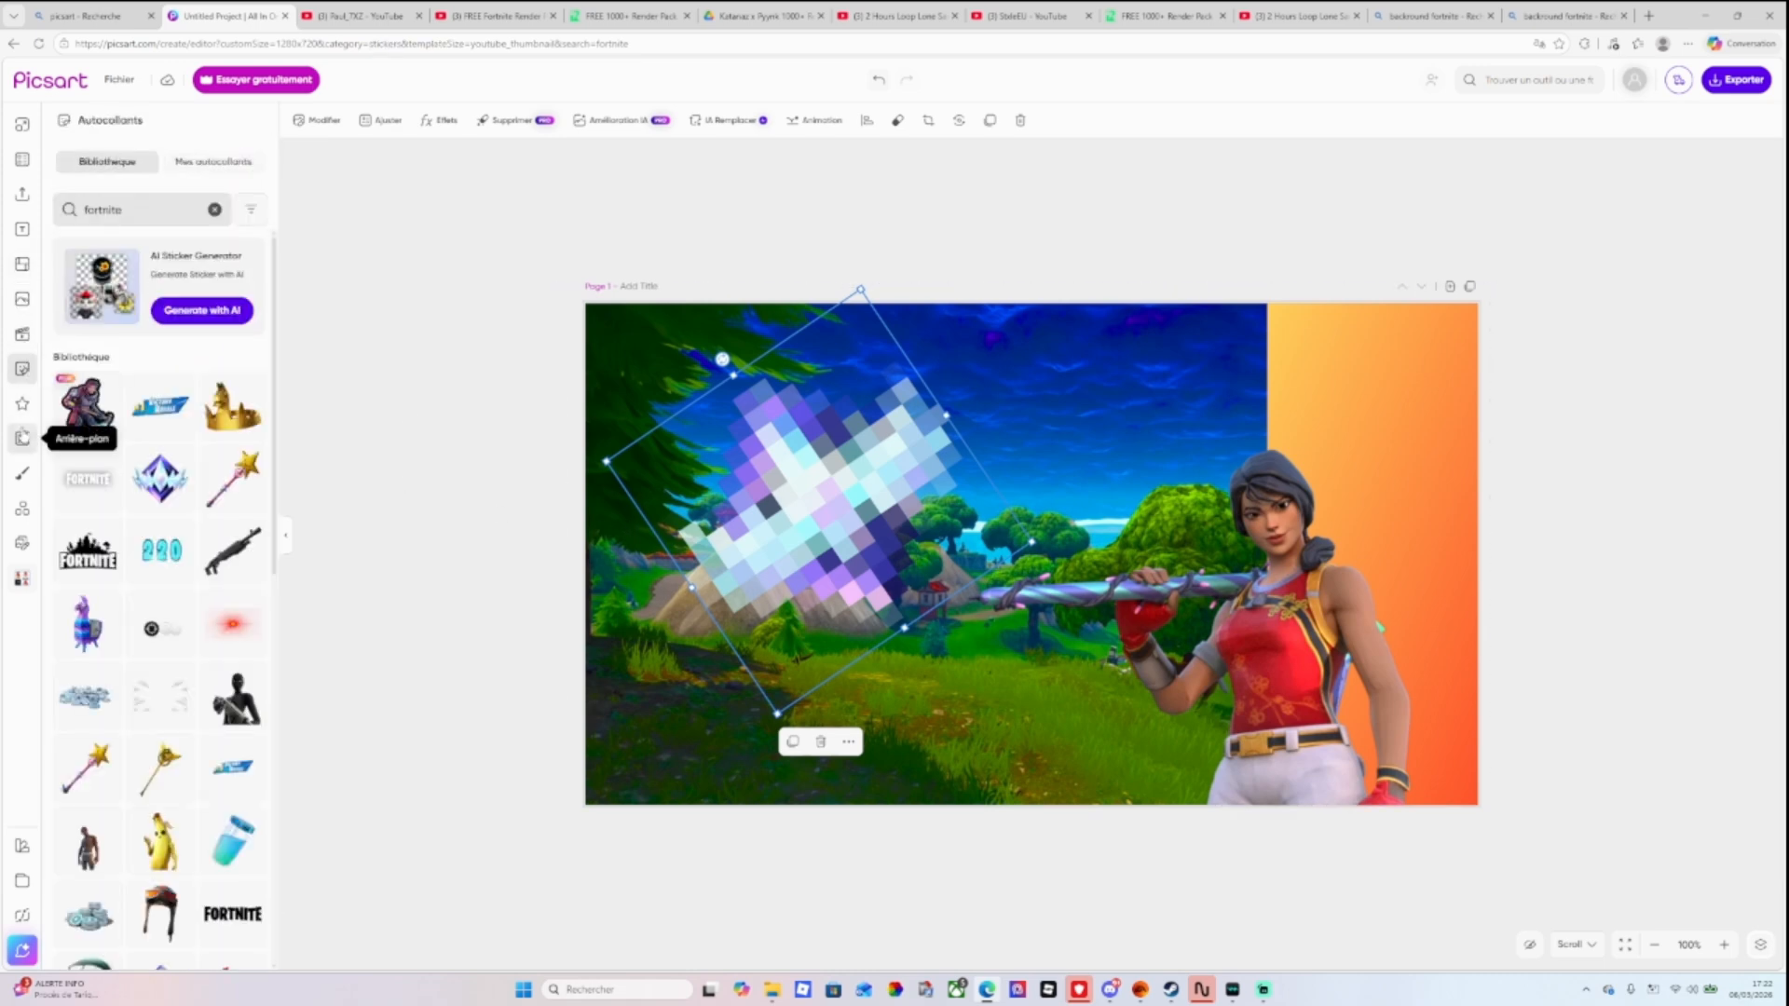
Add a text in the outlined WHOLESALE style, change it to "?" and place it tilted to the left over the pixelated emblem.
left_click(22, 229)
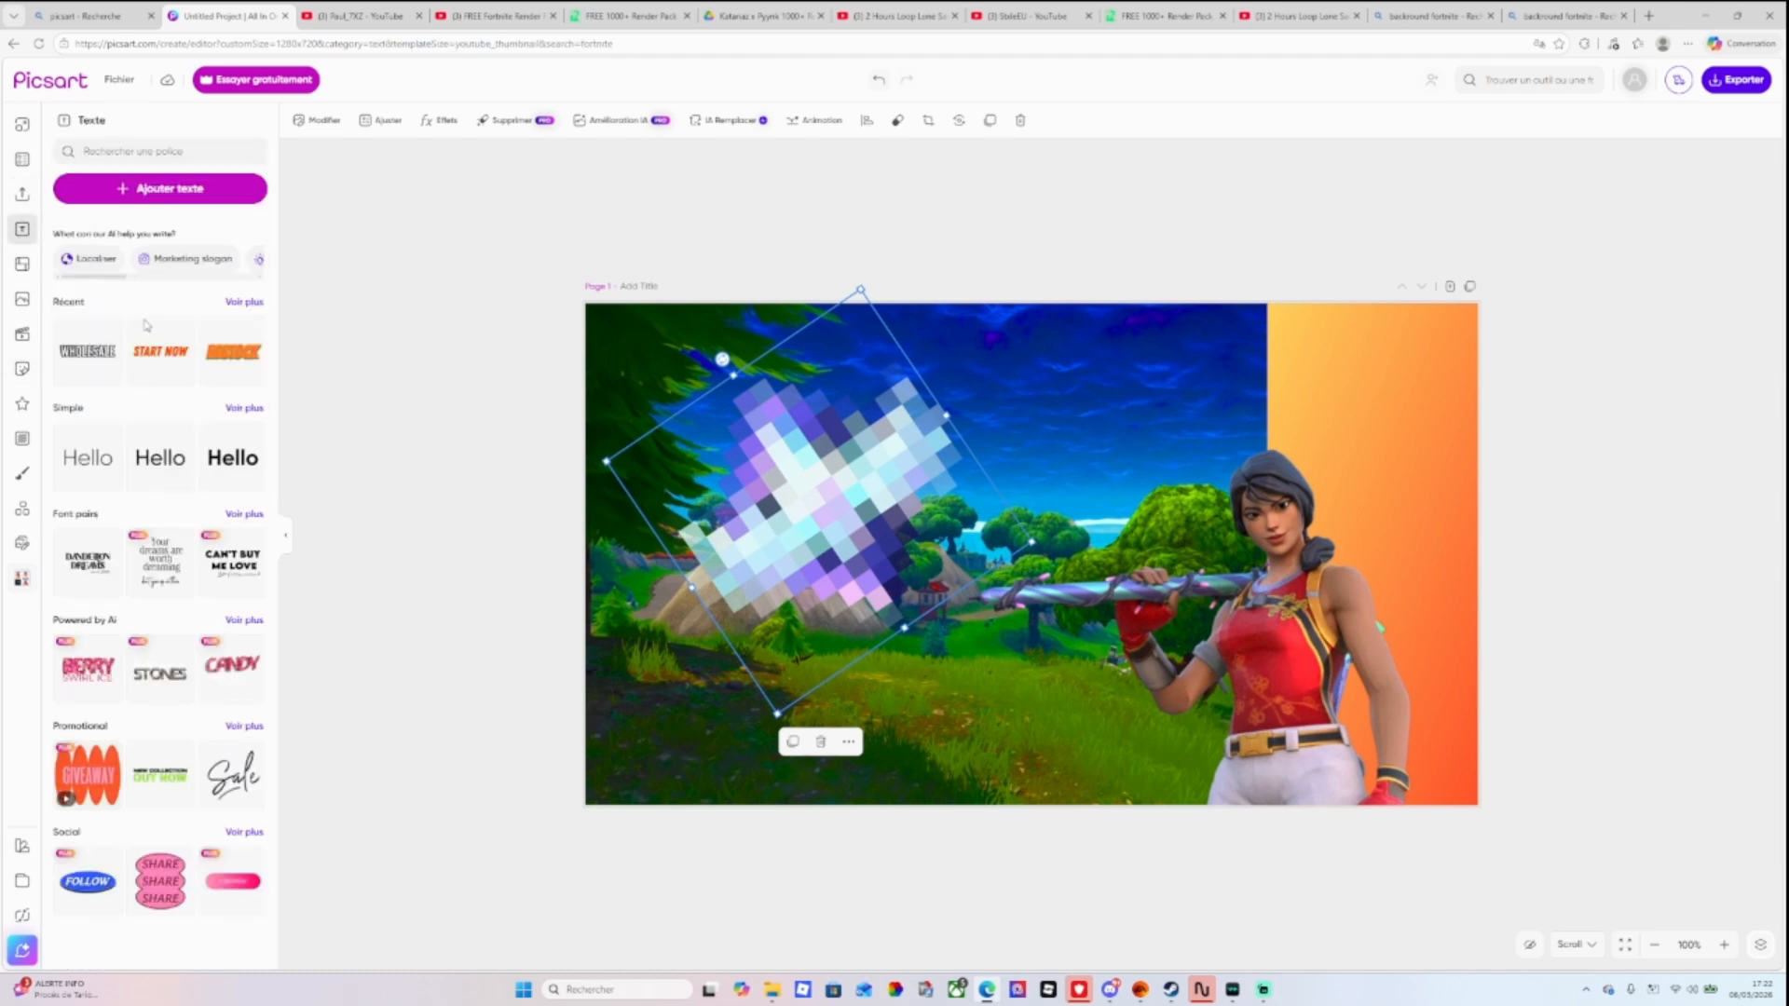
left_click(94, 347)
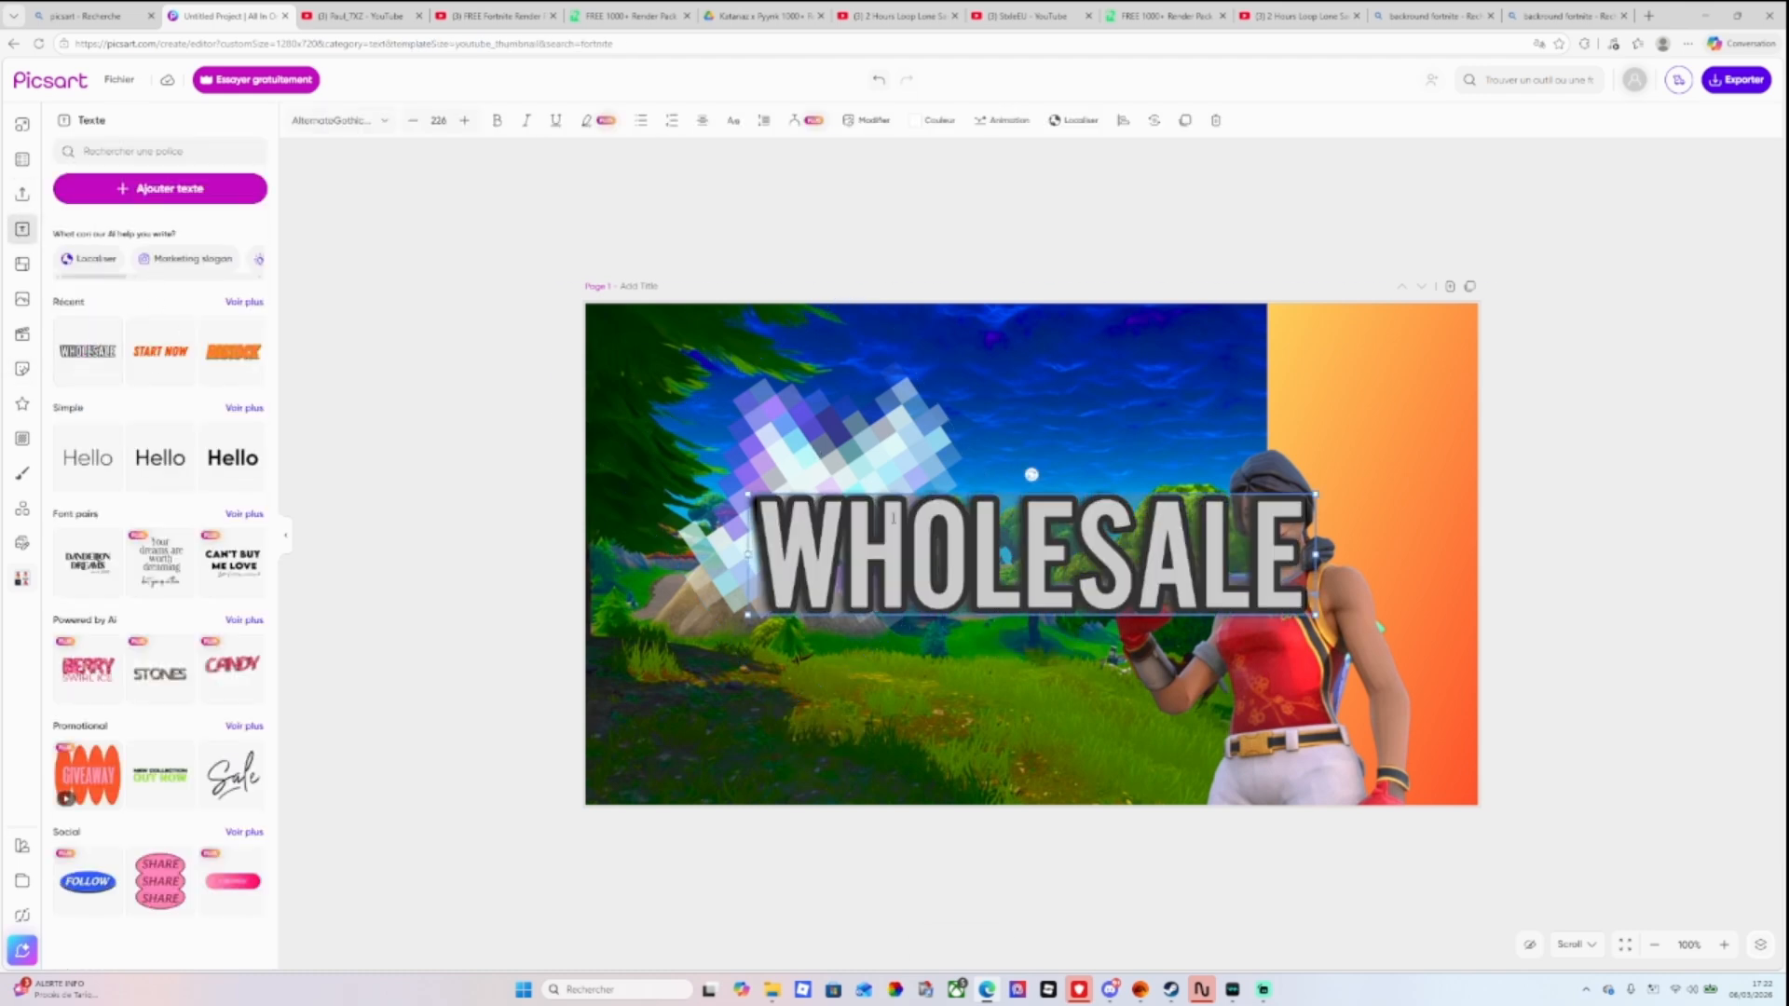
double_click(889, 515)
key("BackSpace")
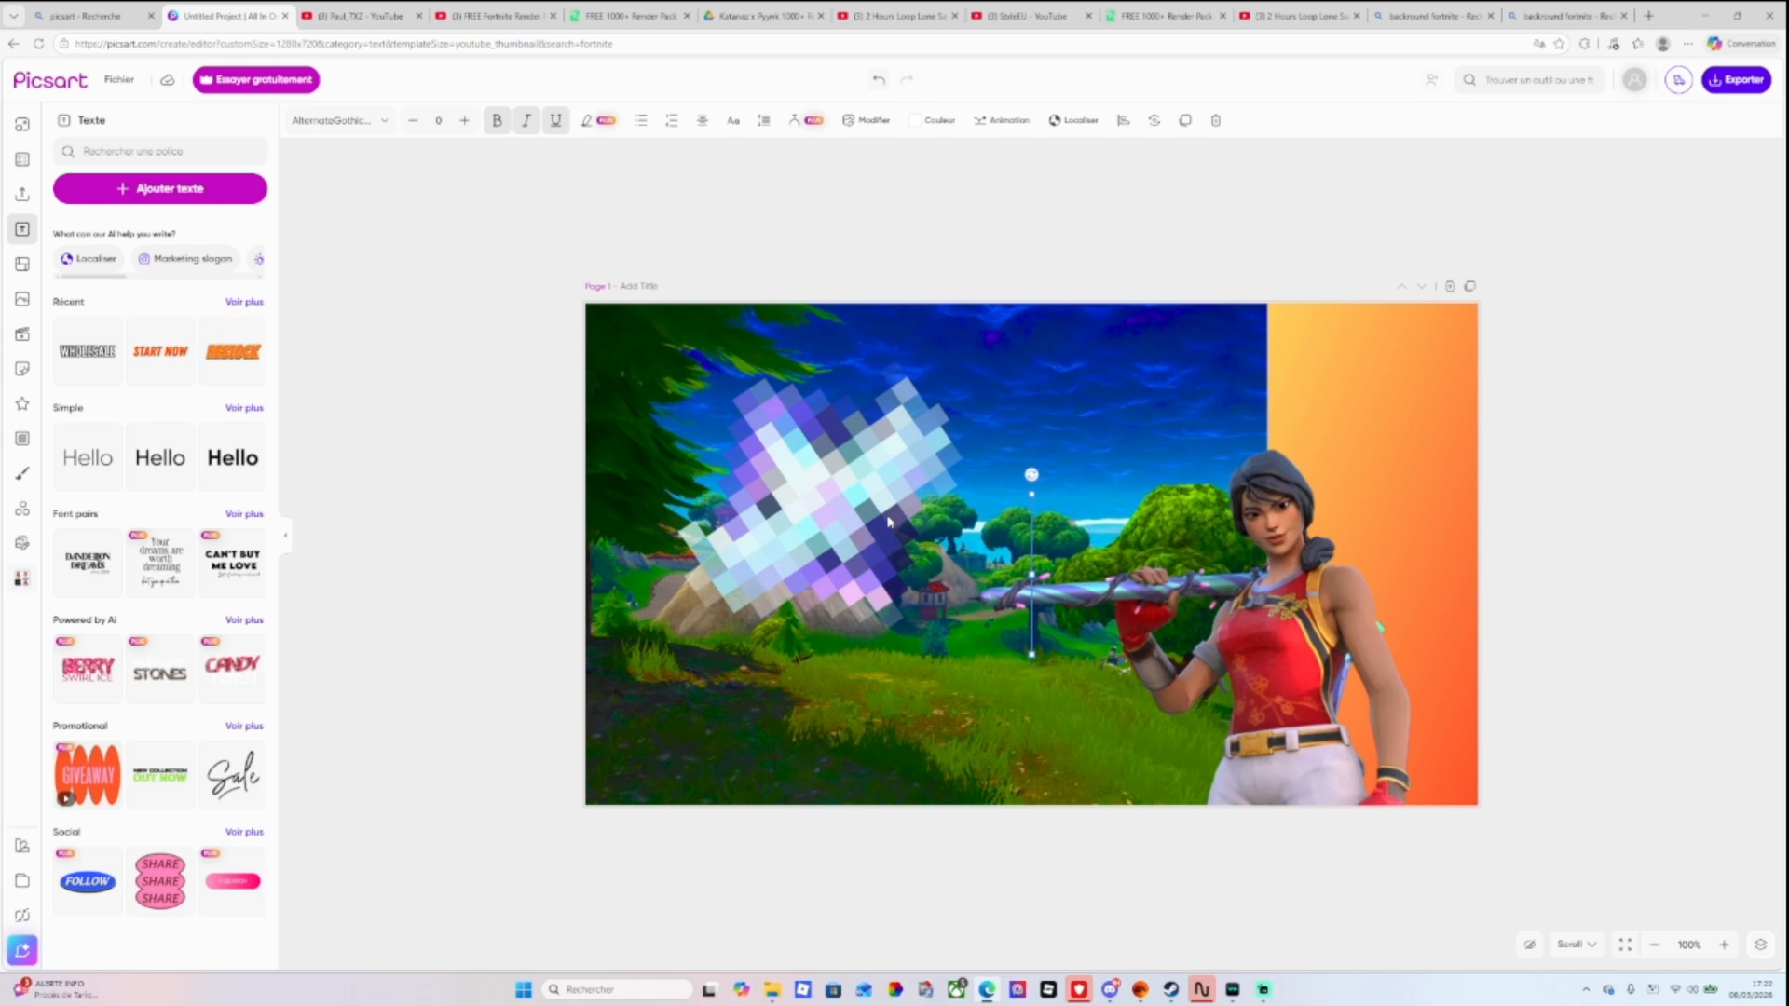
type("?")
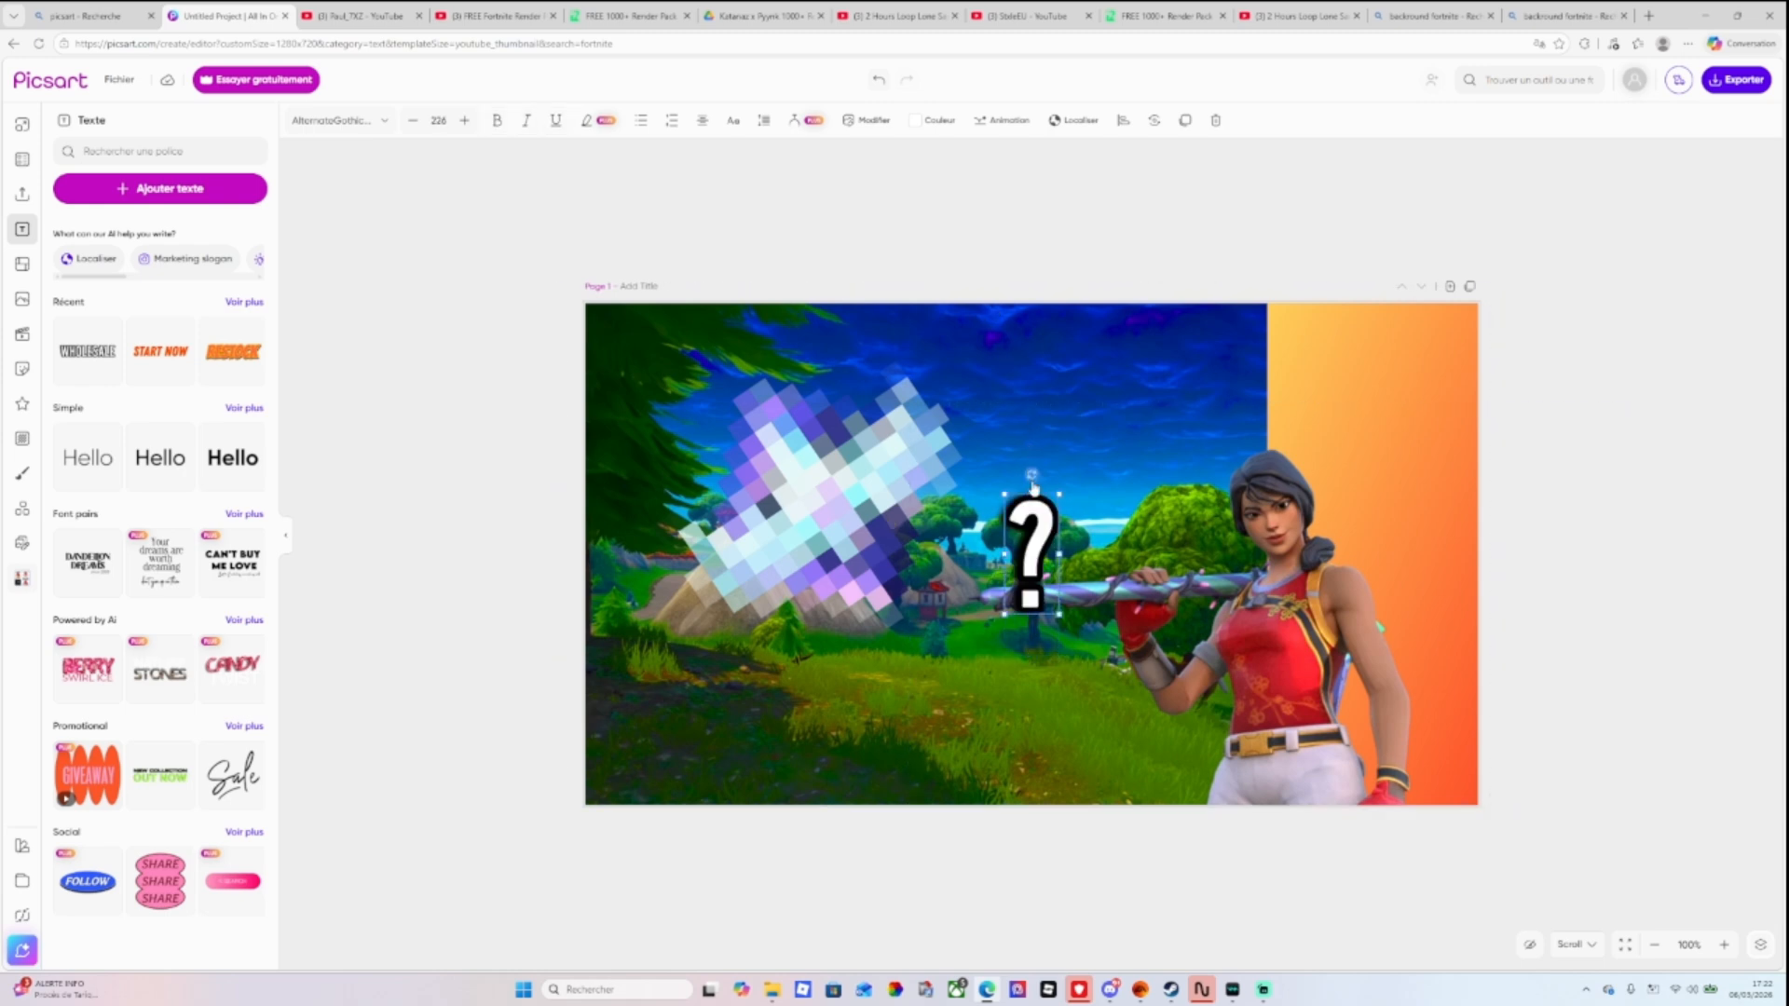
left_click_drag(1032, 484, 890, 471)
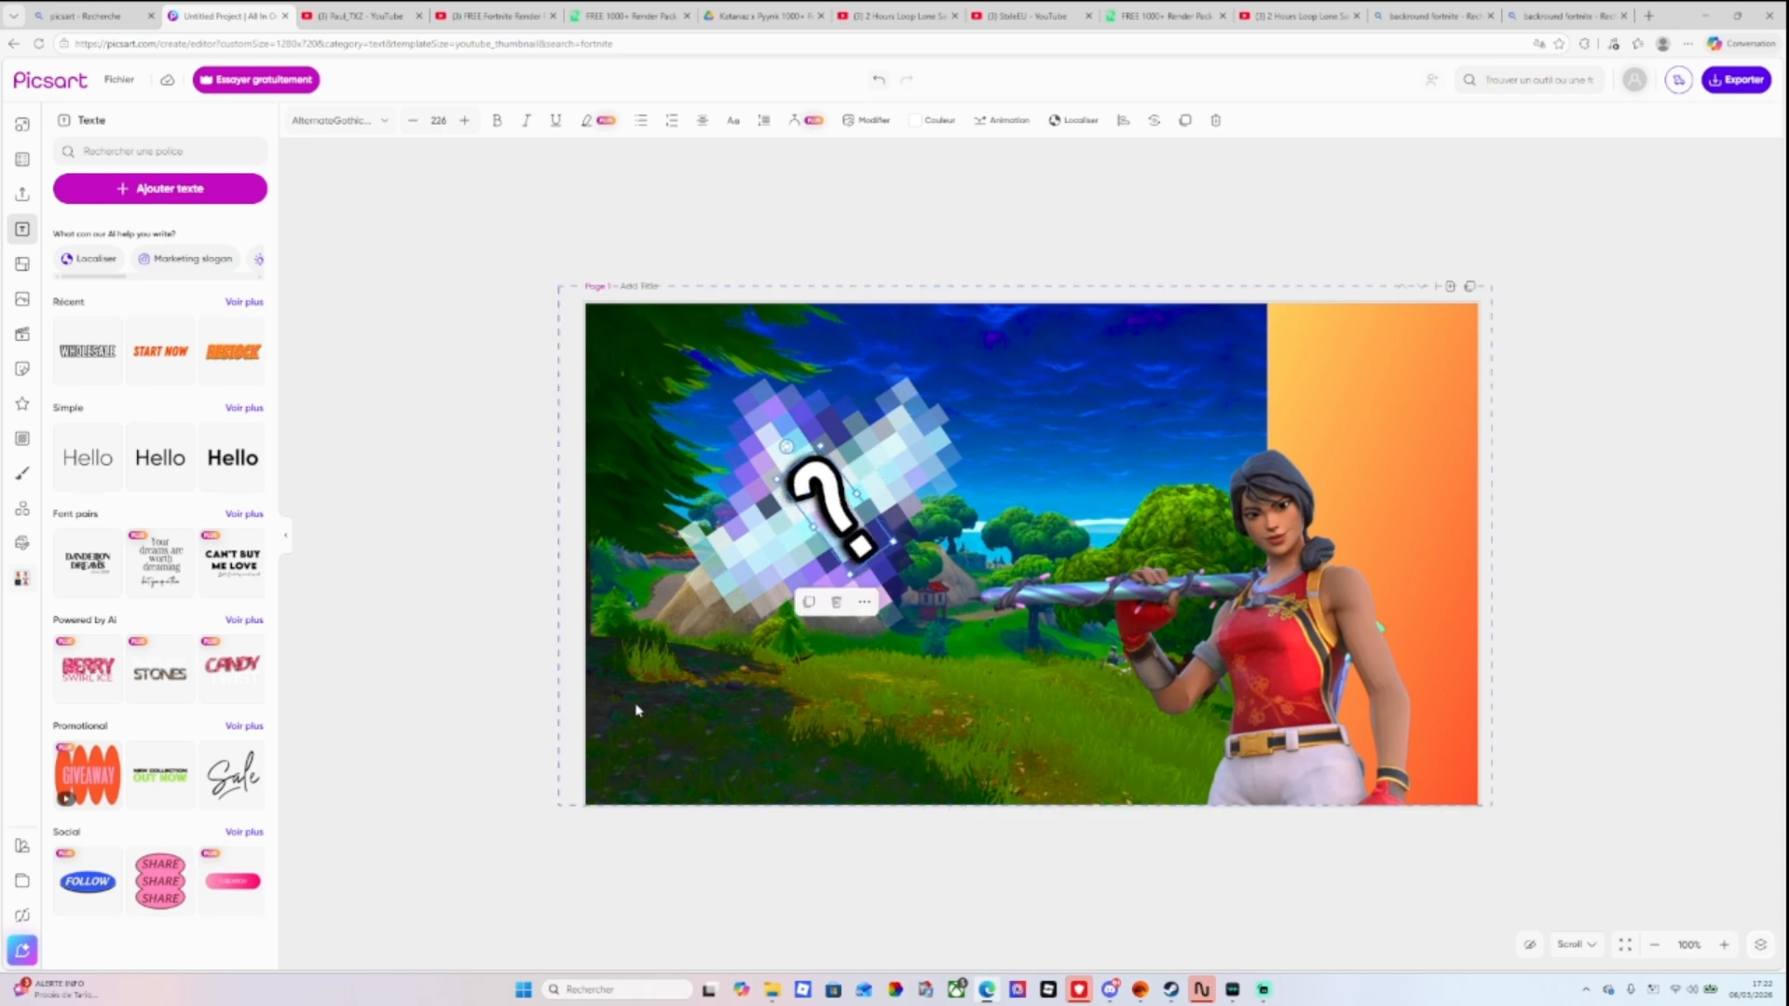
left_click(461, 480)
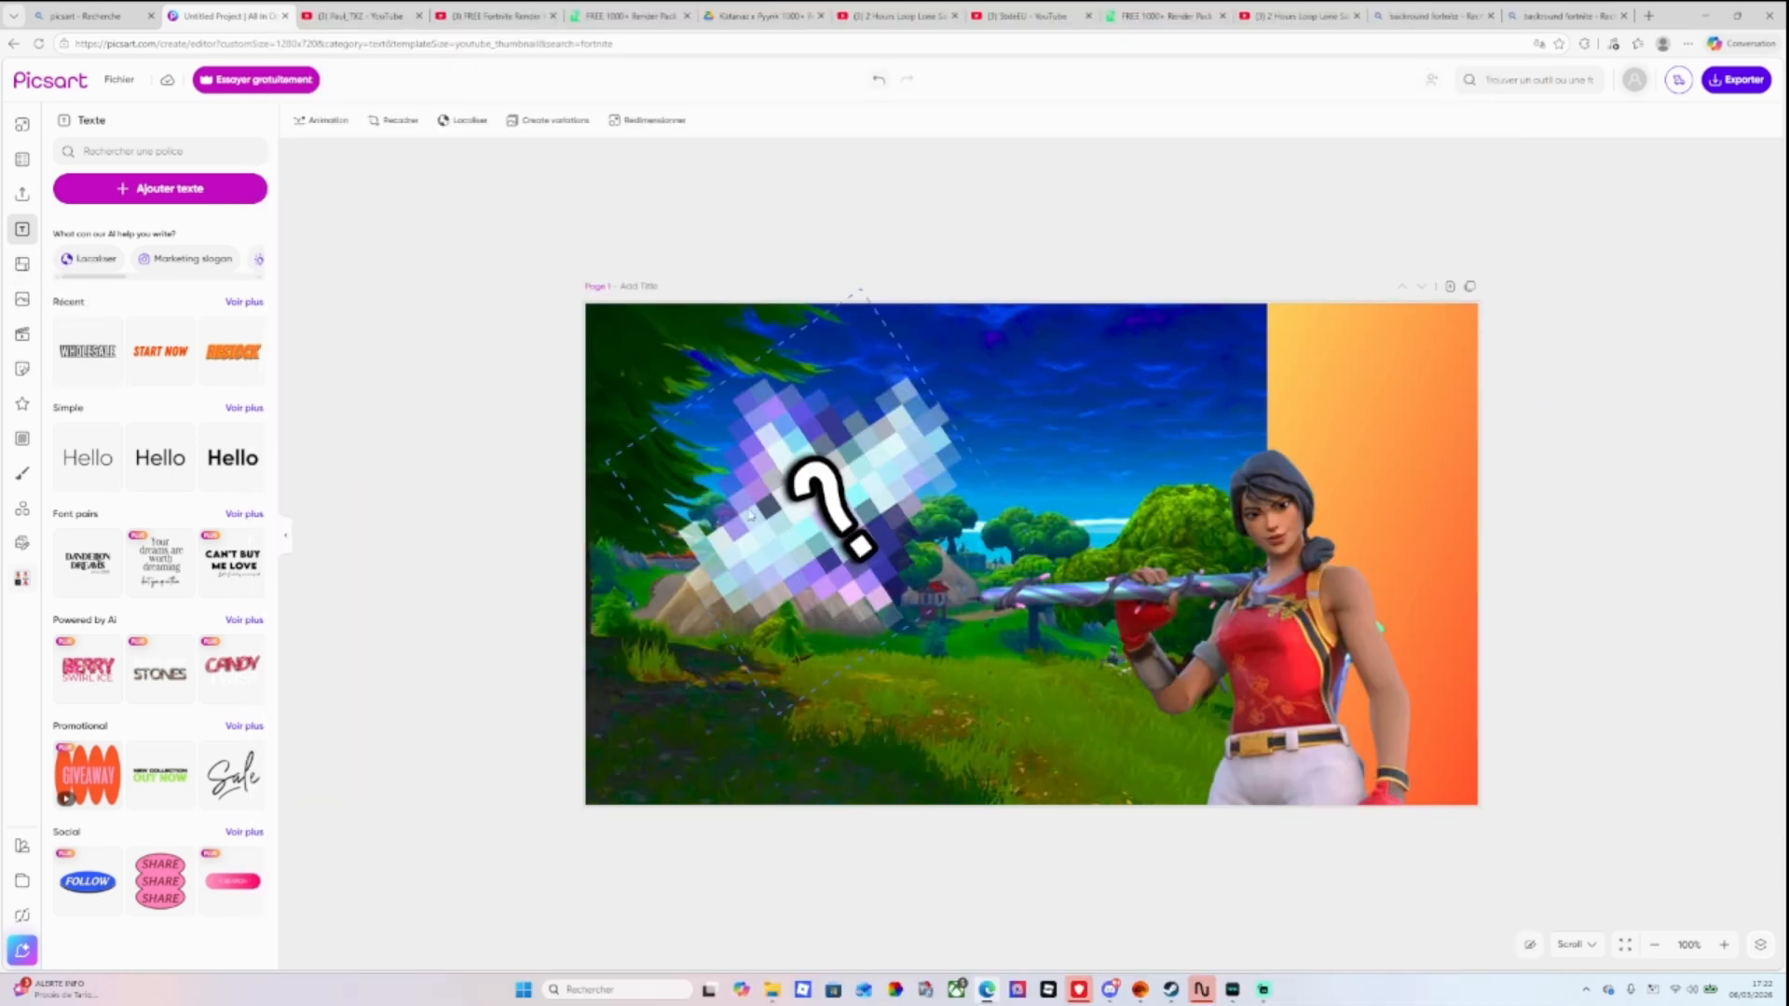
Add the blue #1 Victory Royale sticker and place it tilted above the character's head, across the orange band.
left_click(22, 369)
scroll(141, 529, "down", 1)
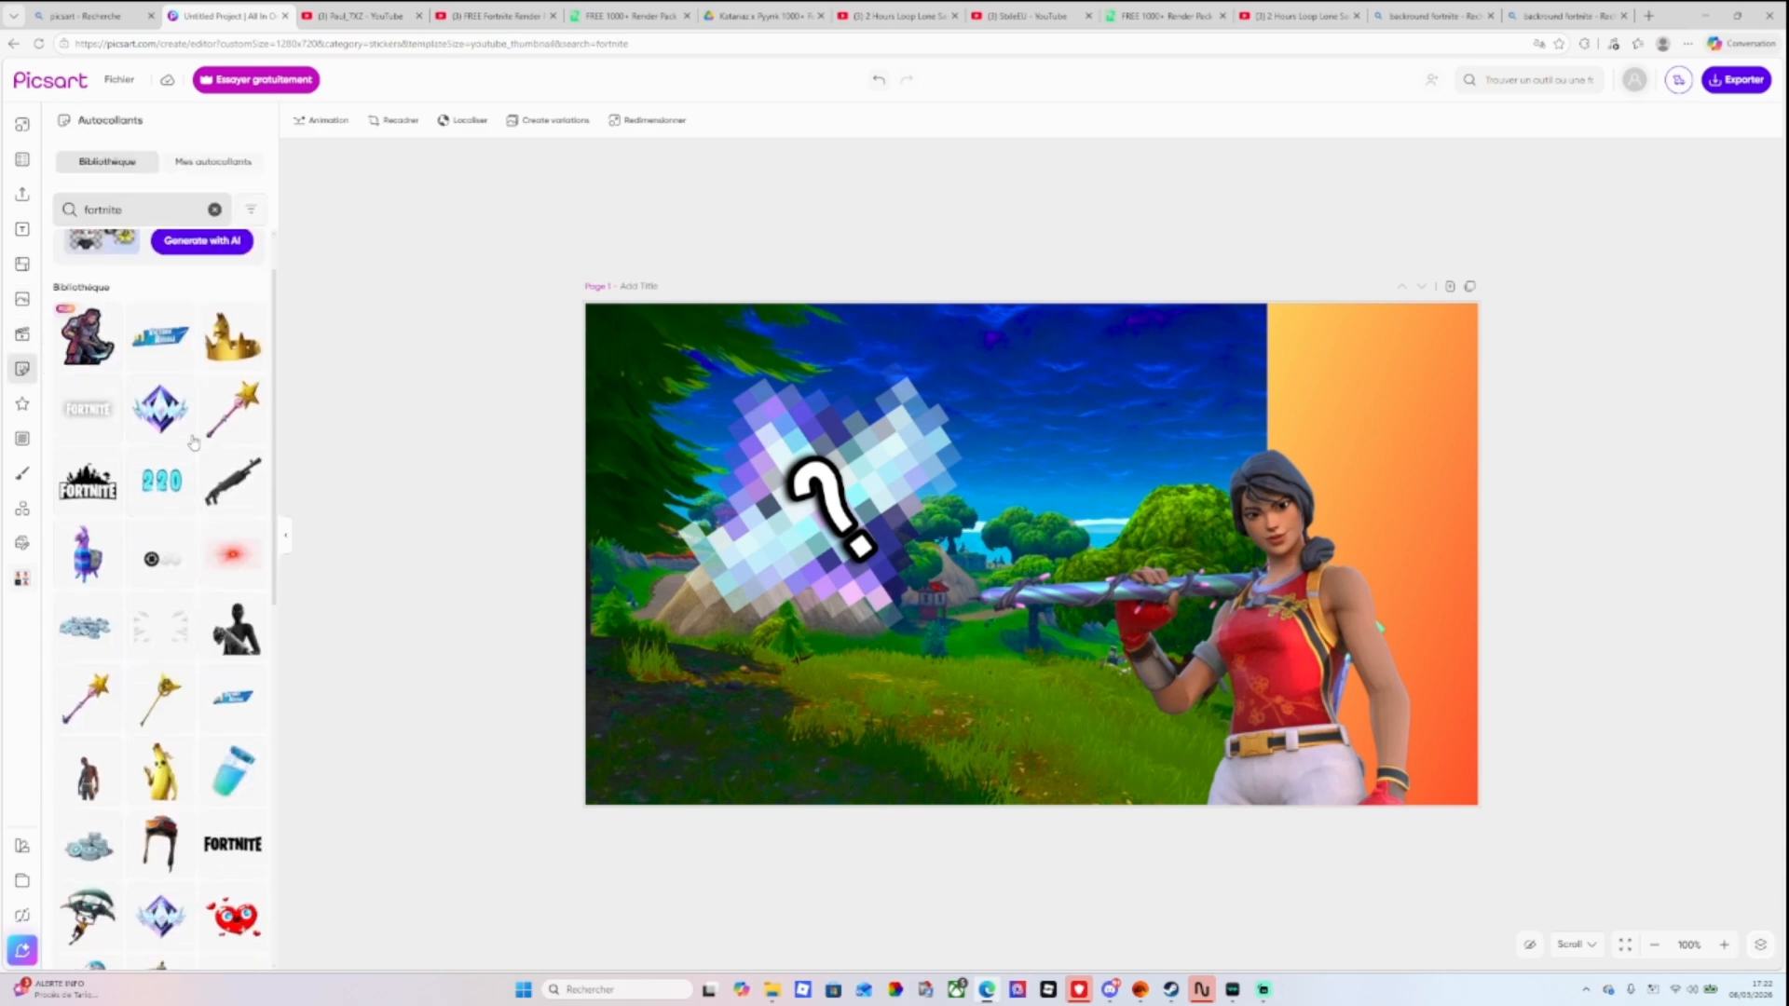
scroll(234, 714, "down", 3)
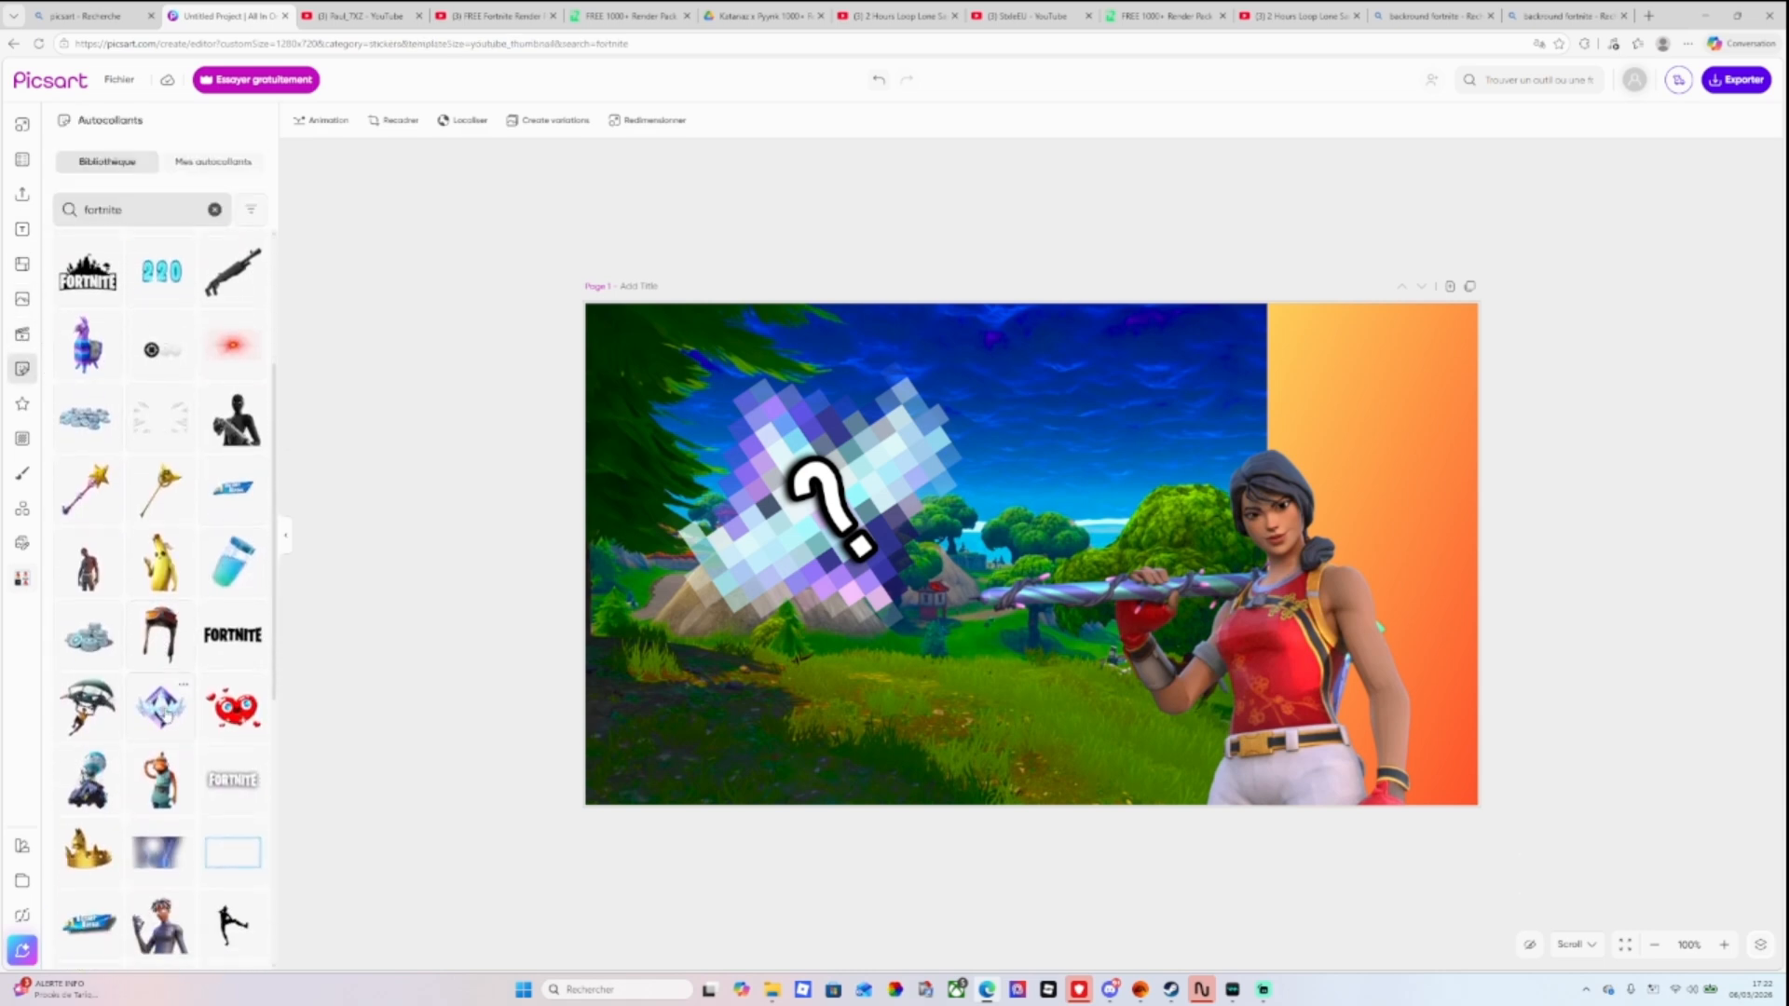
left_click(226, 501)
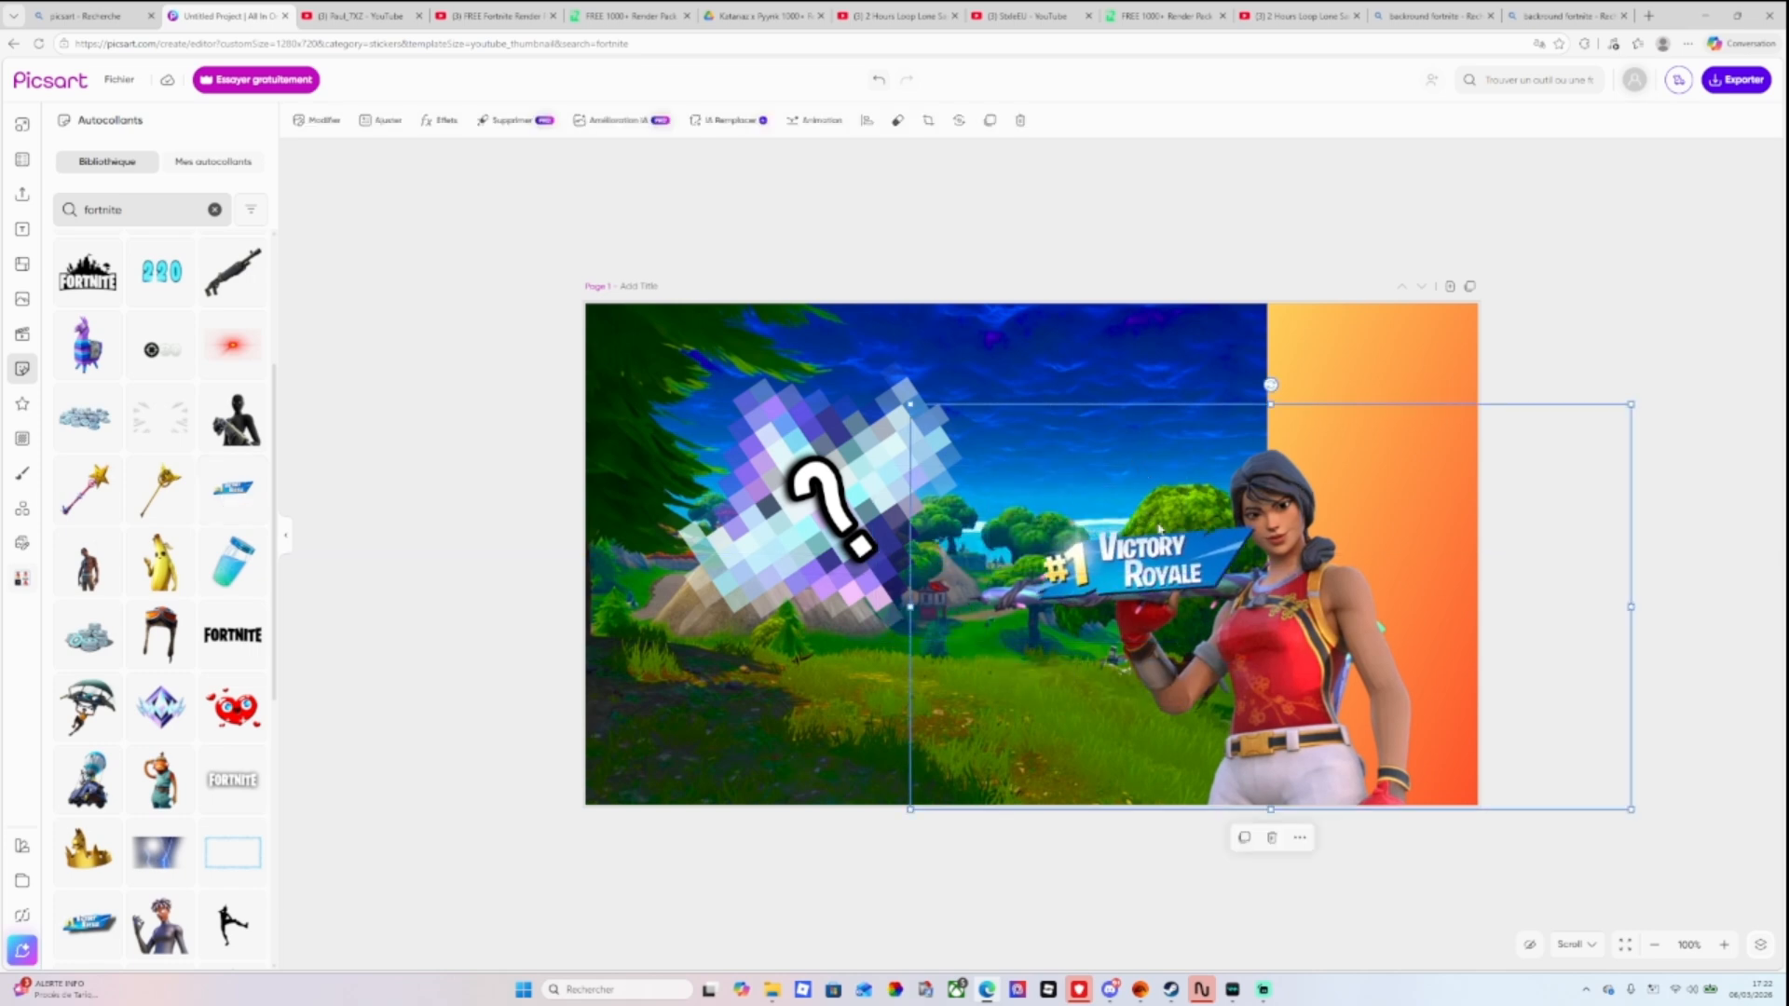
left_click_drag(1184, 535, 1367, 365)
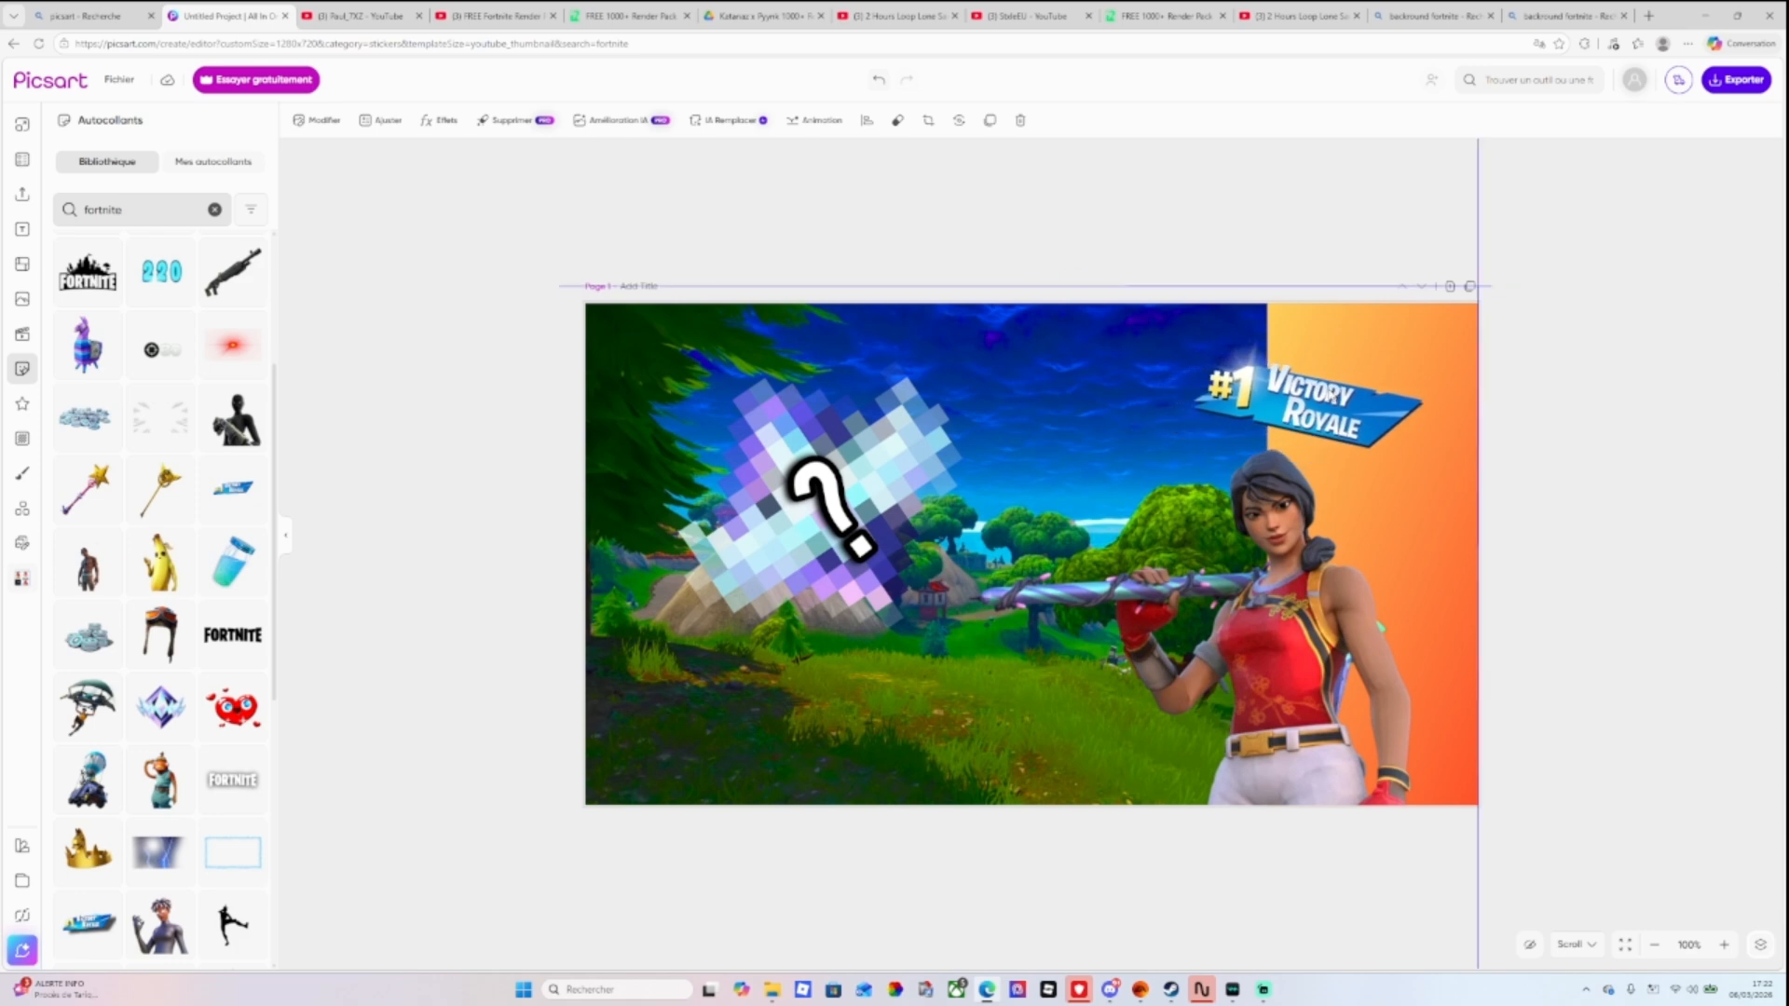
Add the Champion League banner sticker, tilt it to the right and place it on the grass below the character's weapon.
scroll(162, 655, "down", 3)
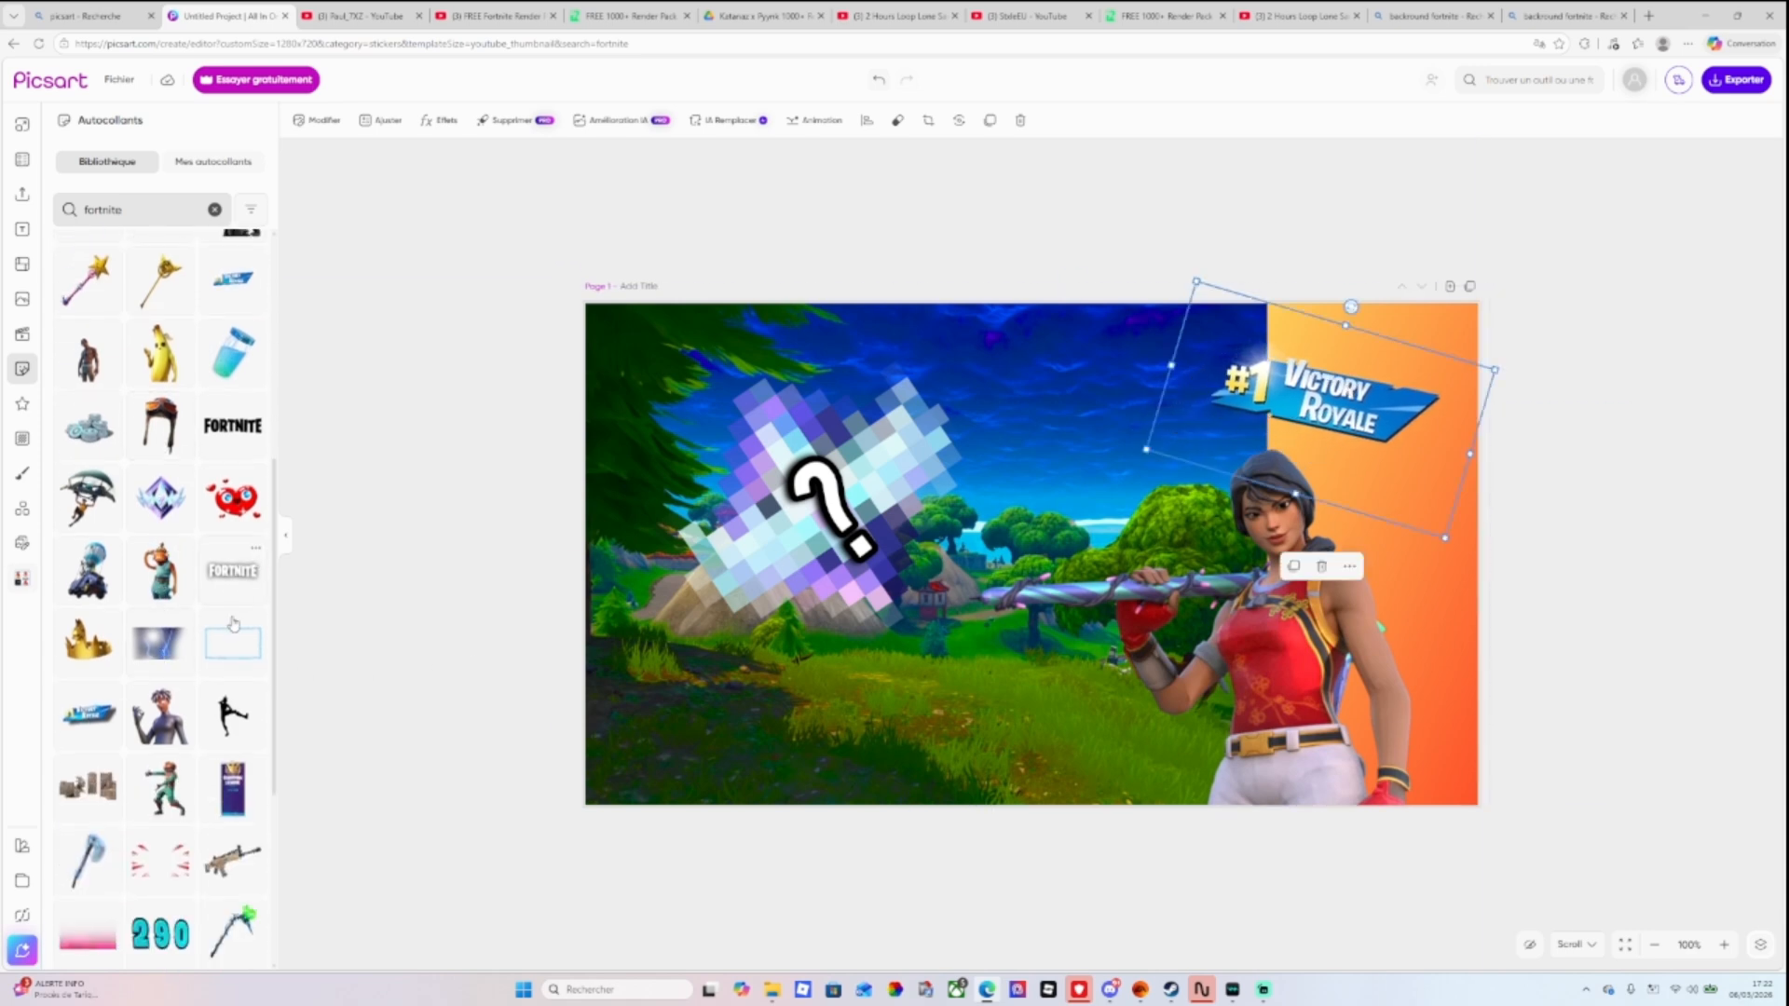
scroll(160, 715, "down", 1)
left_click(233, 717)
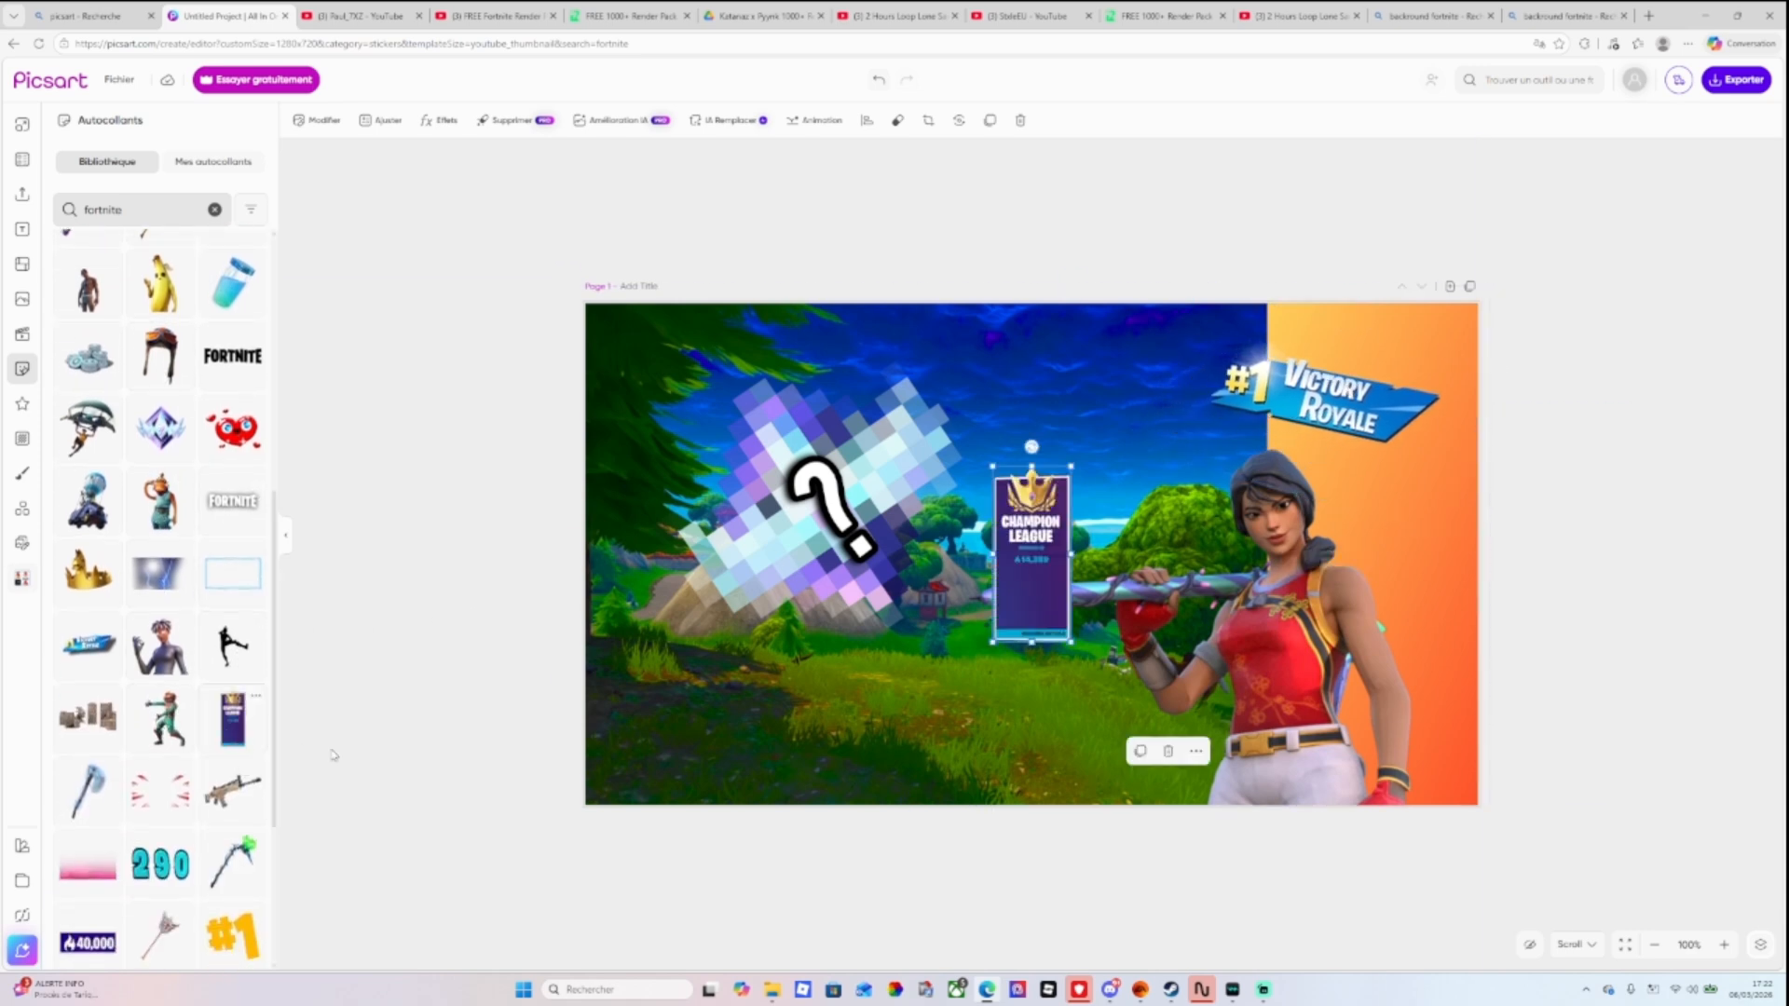
left_click_drag(1033, 447, 1098, 468)
left_click_drag(1076, 552, 1074, 689)
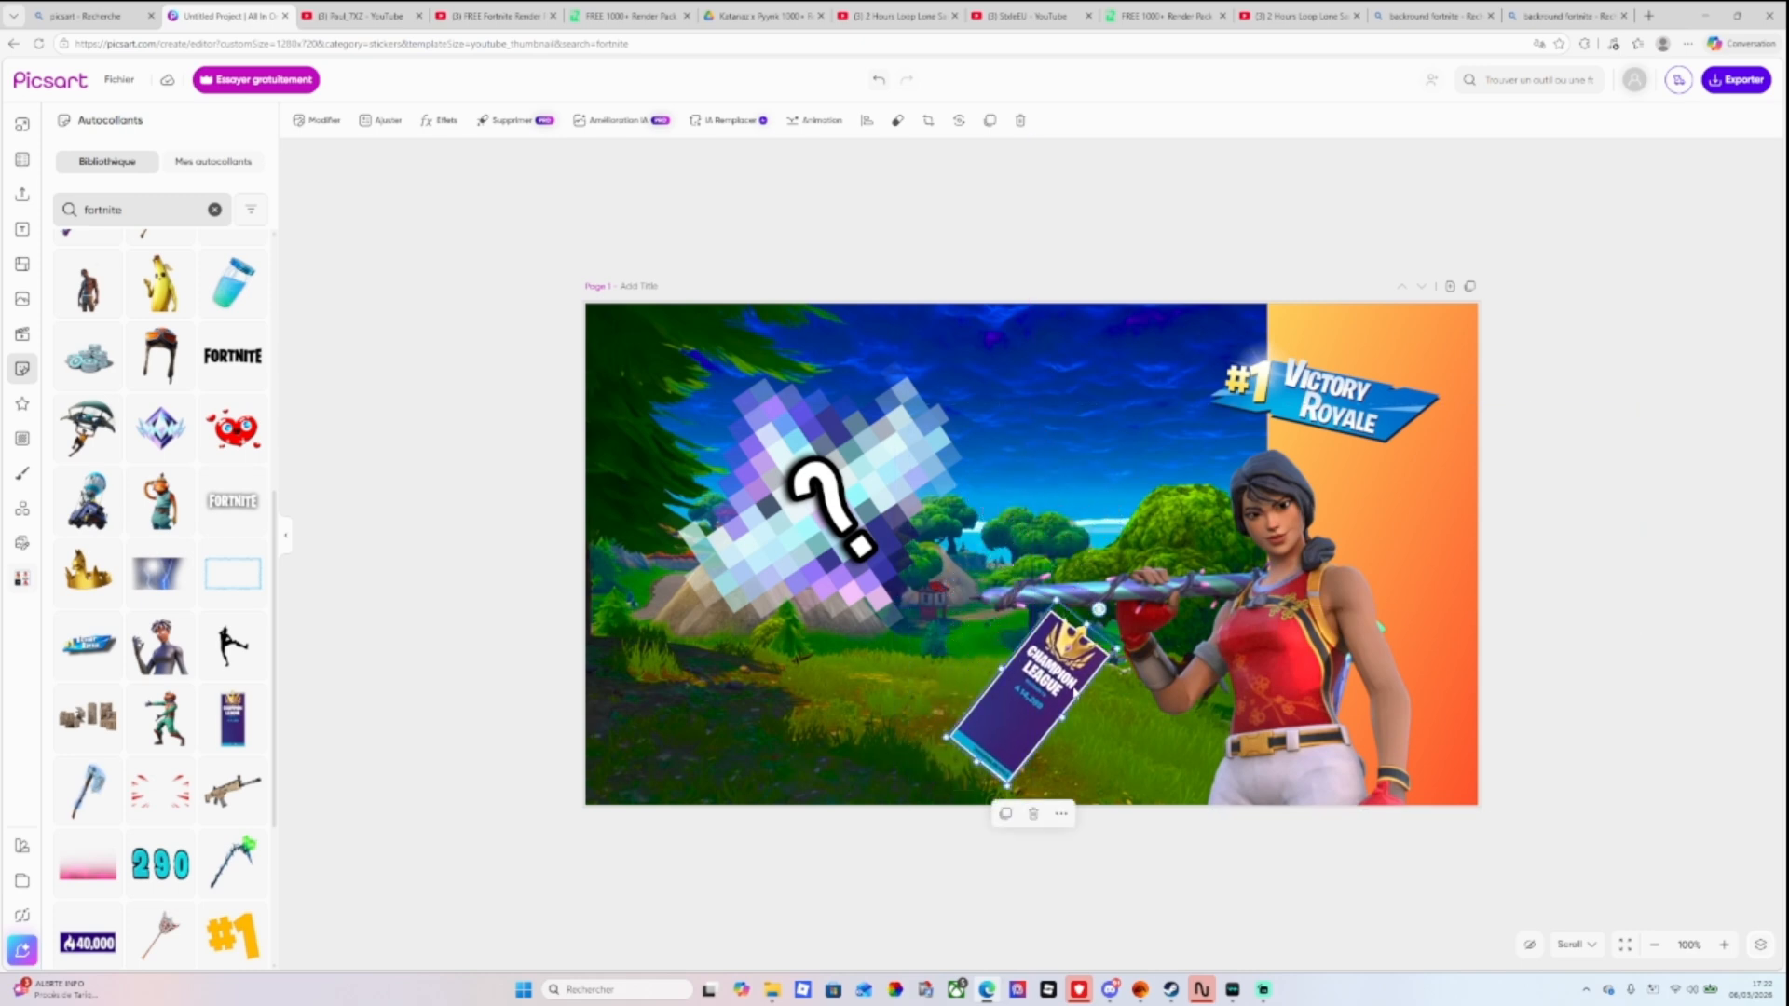
Add the glowing light-blue rectangular frame sticker and stretch it to border the whole canvas.
scroll(173, 606, "down", 5)
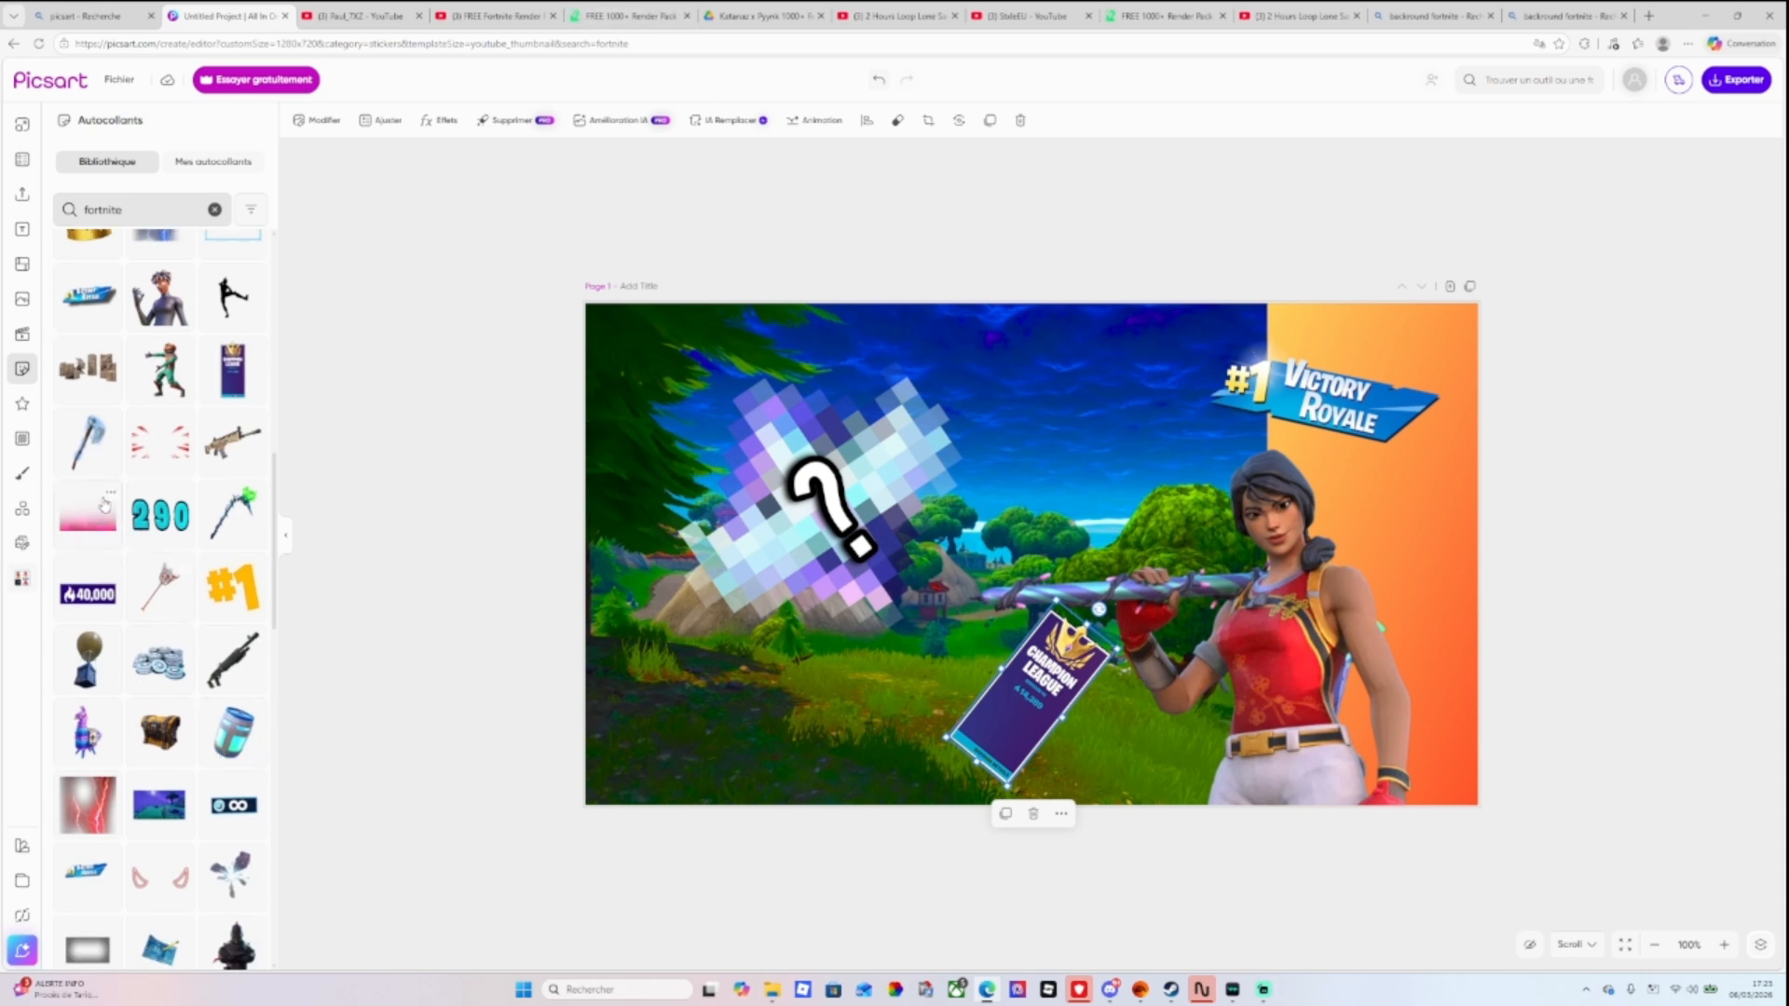
scroll(105, 504, "up", 1)
left_click(233, 294)
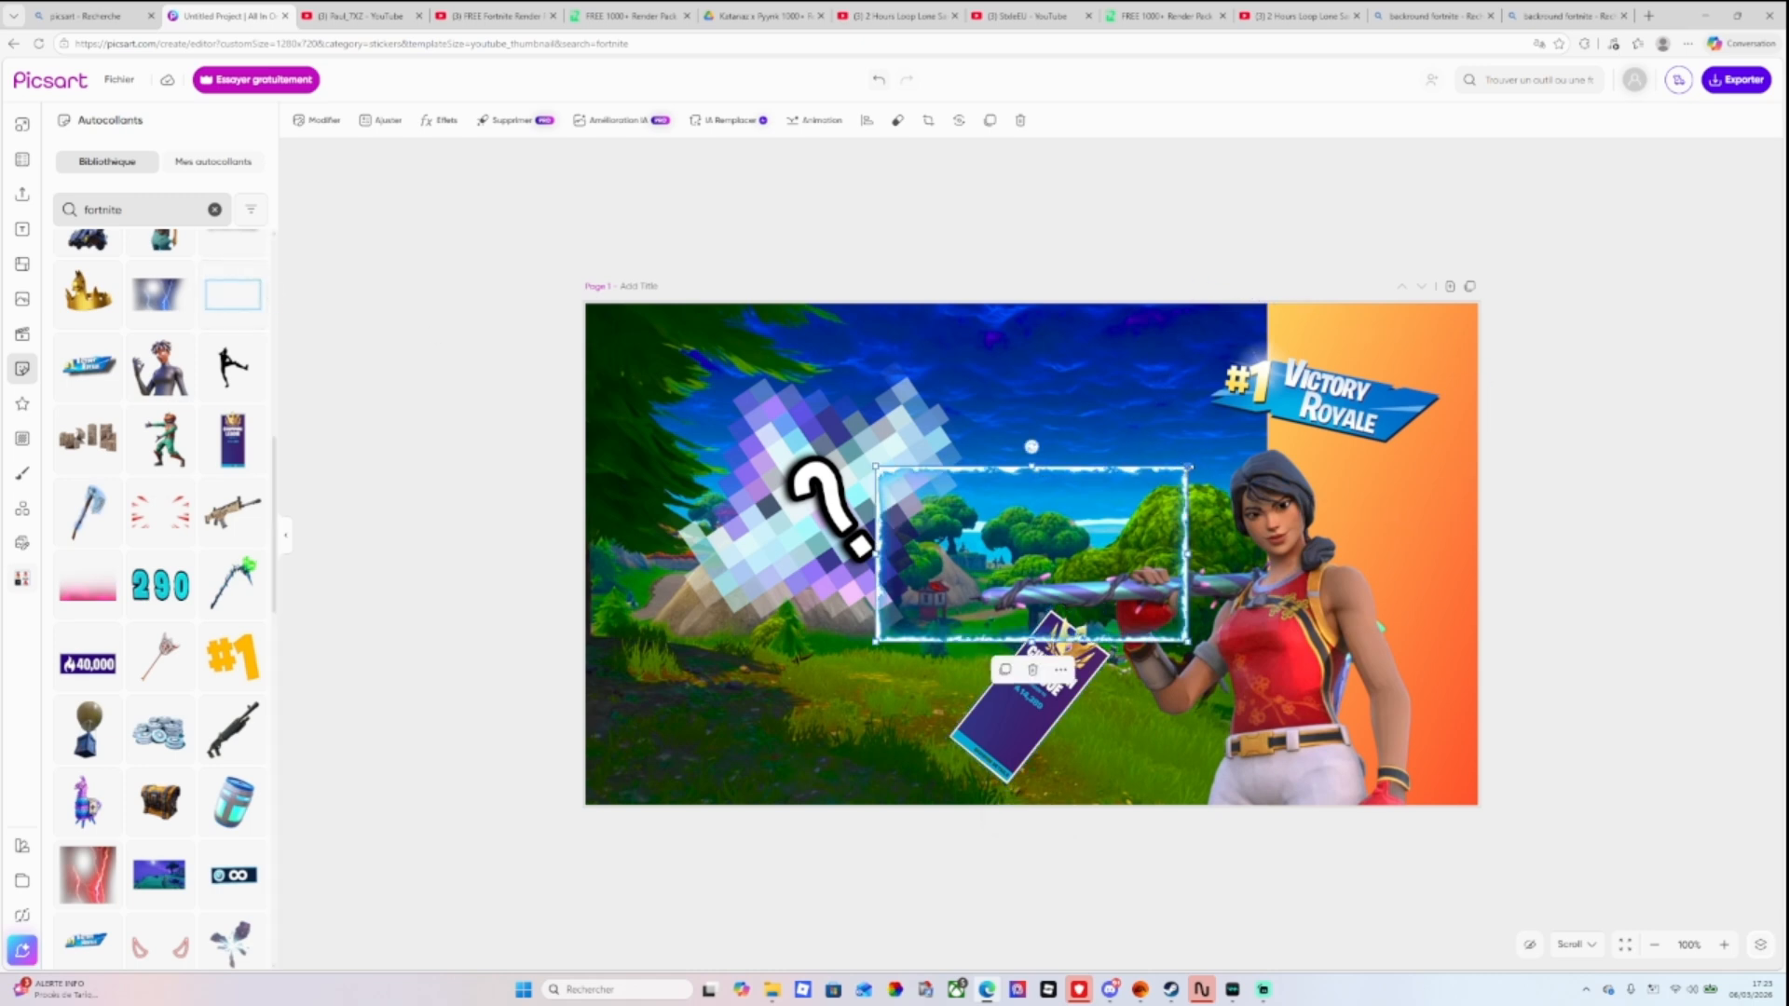
left_click_drag(1188, 467, 1457, 315)
left_click_drag(1071, 596, 1096, 581)
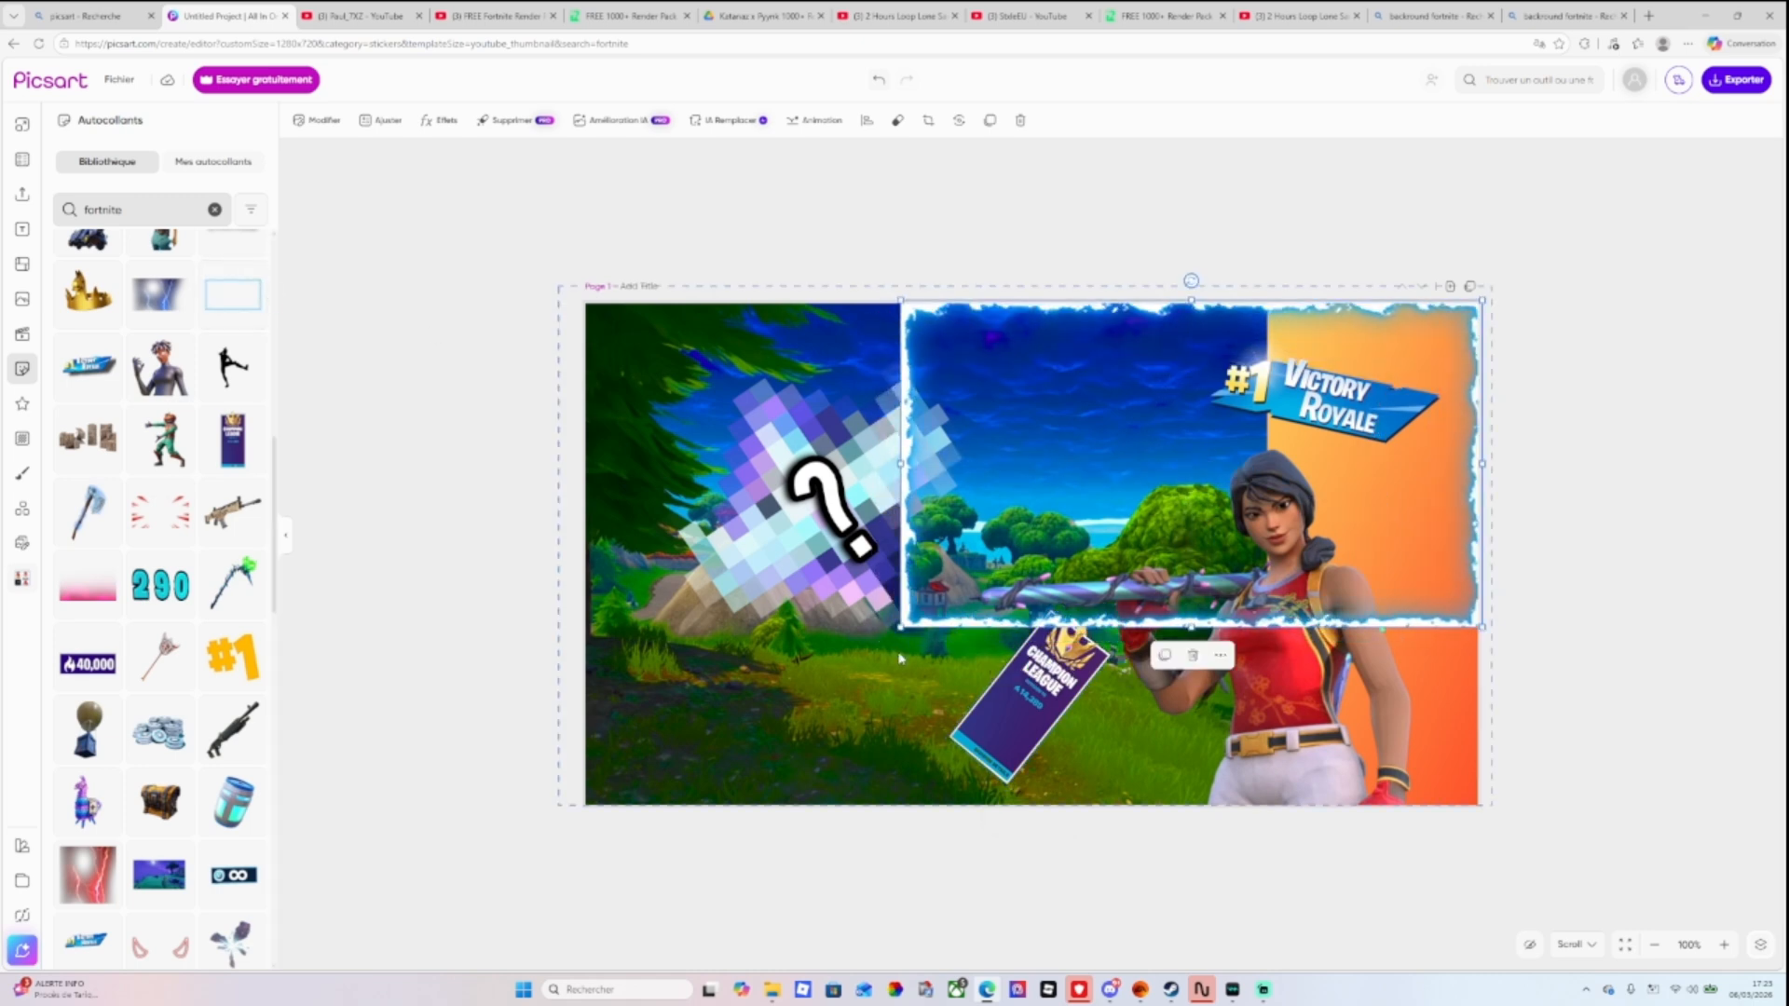
left_click_drag(900, 627, 581, 803)
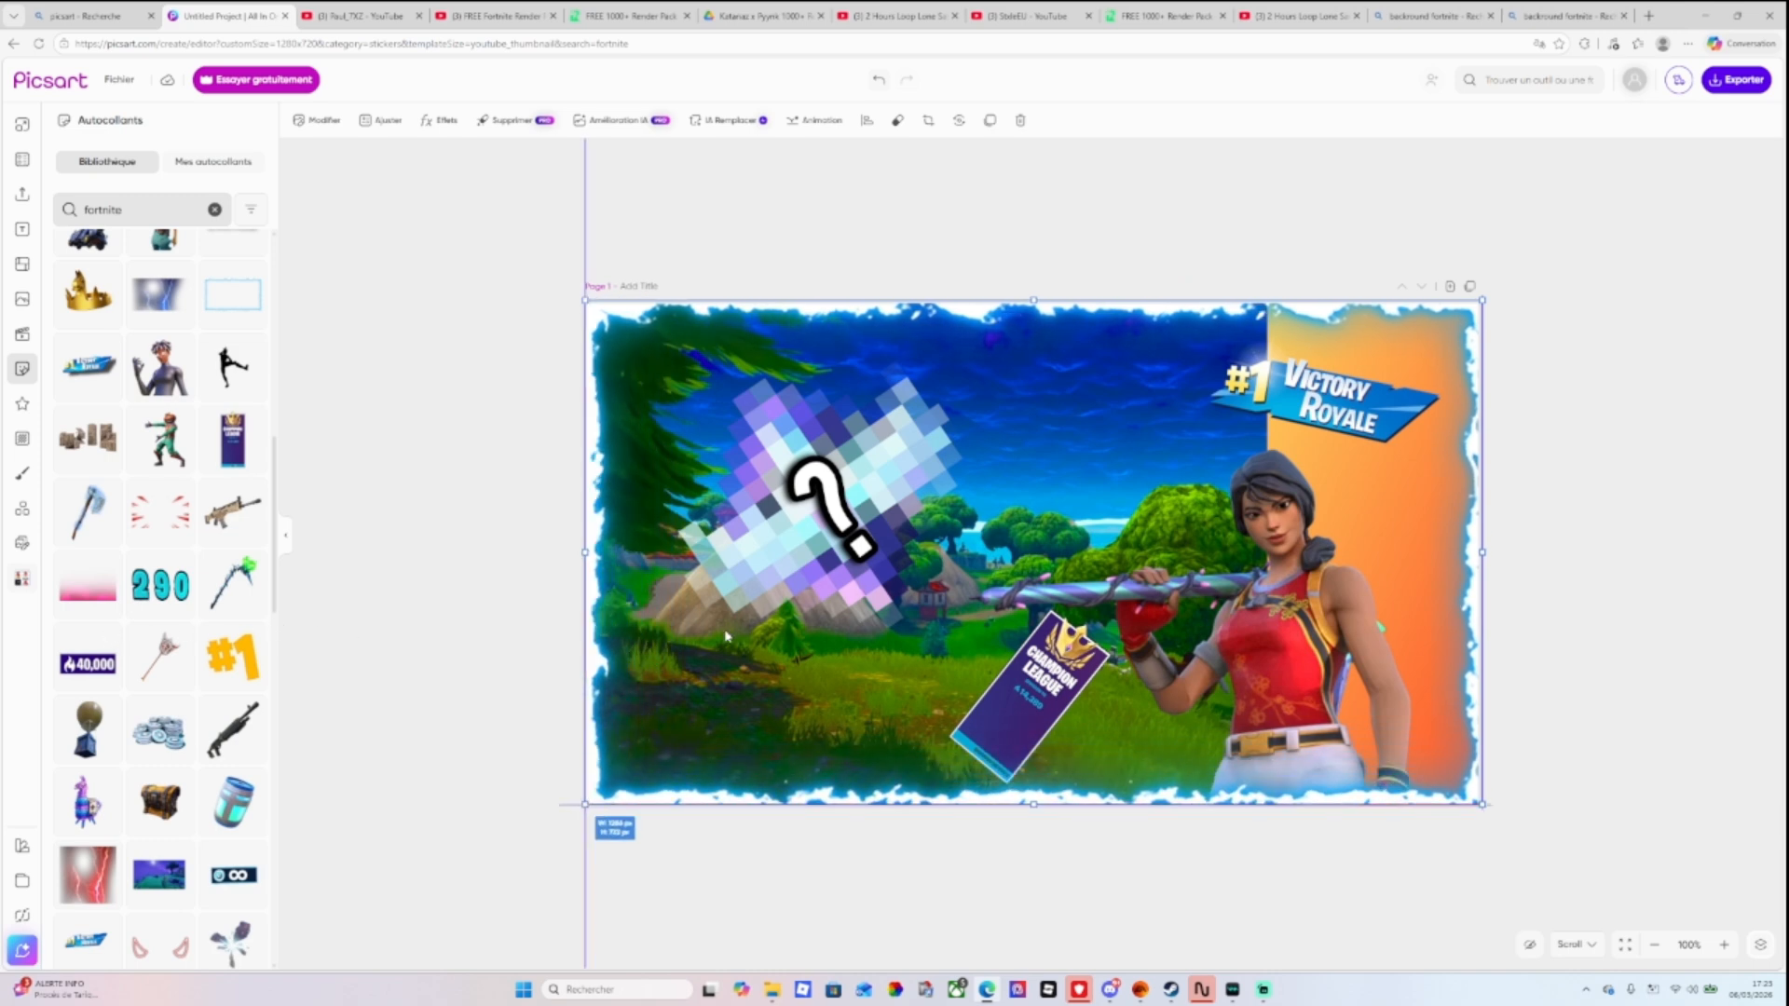
Delete the glowing light-blue frame sticker that borders the canvas.
right_click(664, 637)
left_click(703, 501)
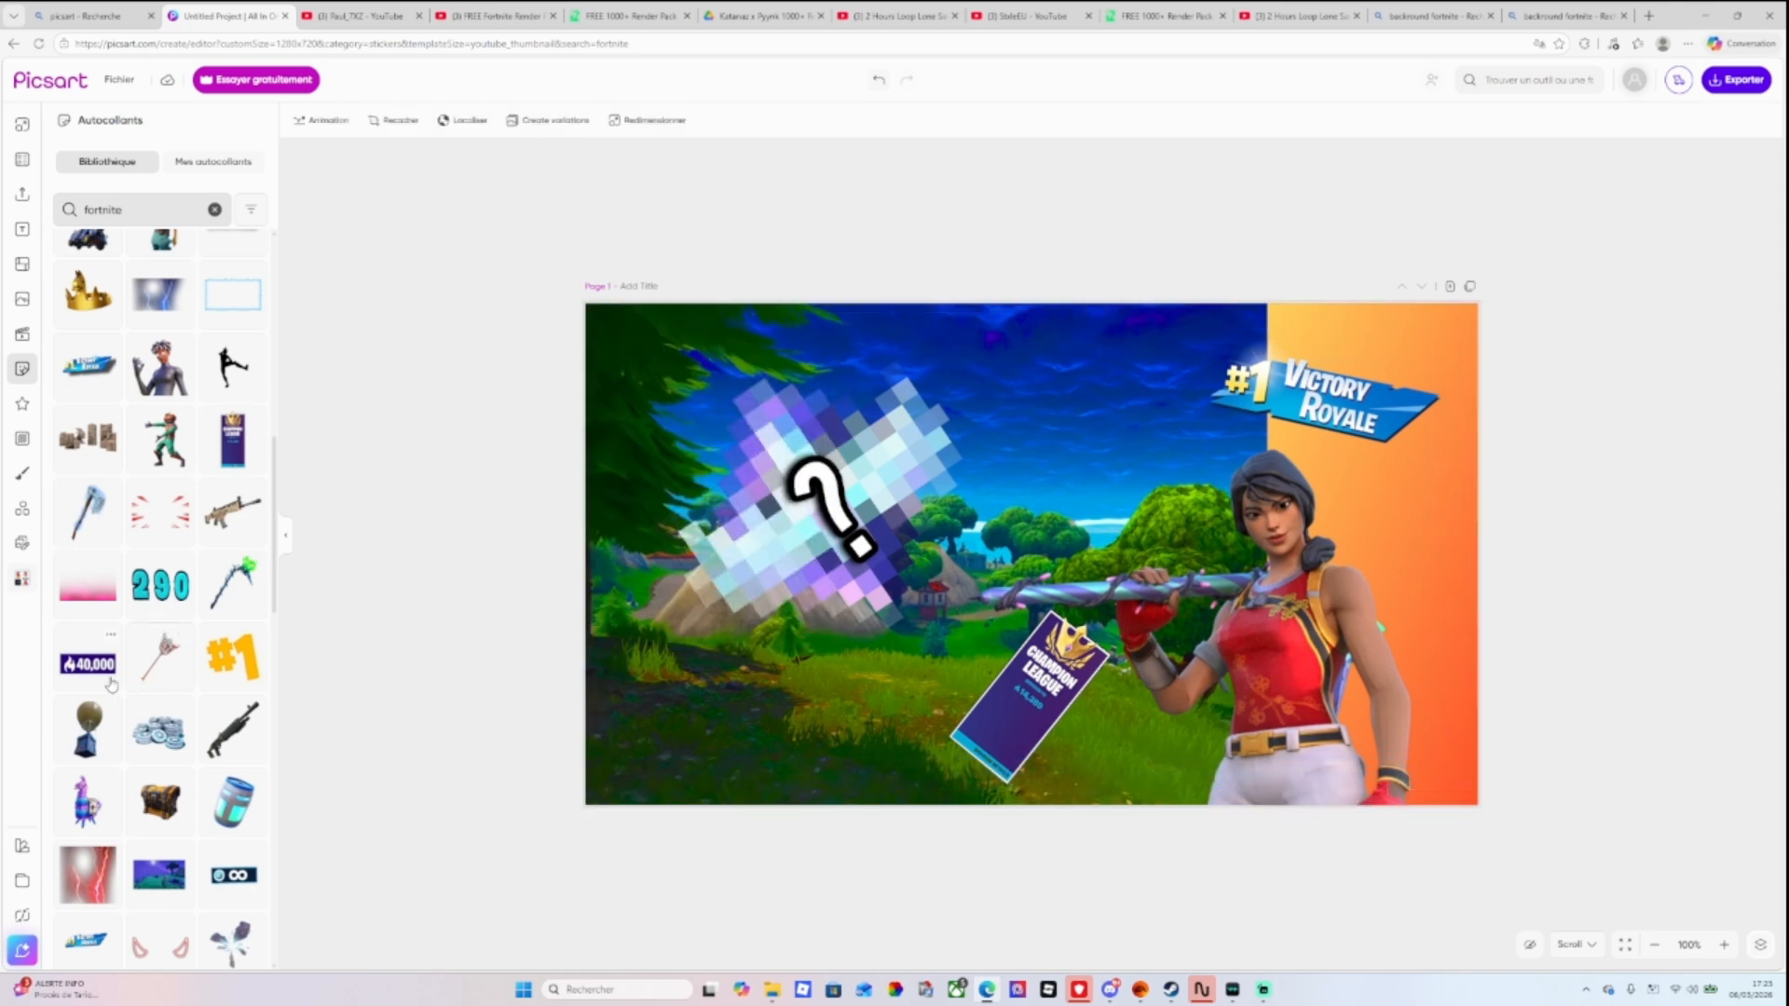
left_click_drag(1100, 613, 809, 778)
left_click_drag(886, 619, 1760, 519)
right_click(1228, 388)
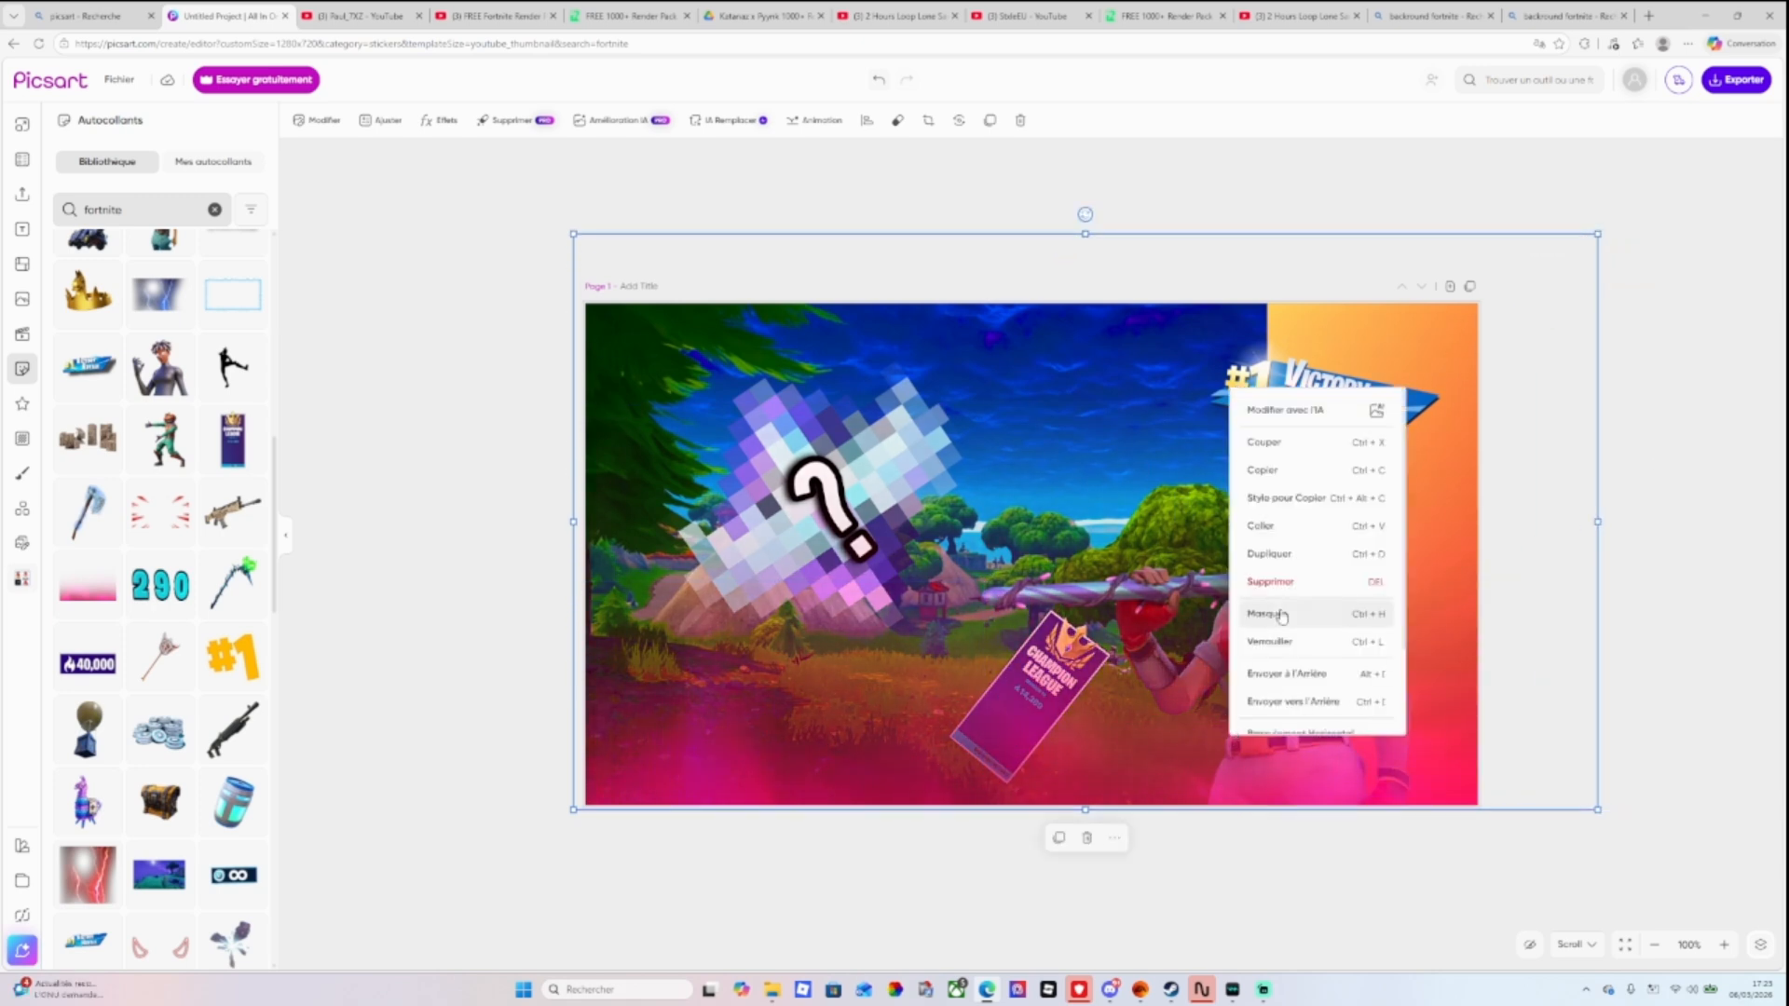
left_click(1271, 582)
Add the orange winged gem emblem sticker, tilt it to the right and place it in the sky beside the Victory Royale sticker.
scroll(190, 745, "down", 5)
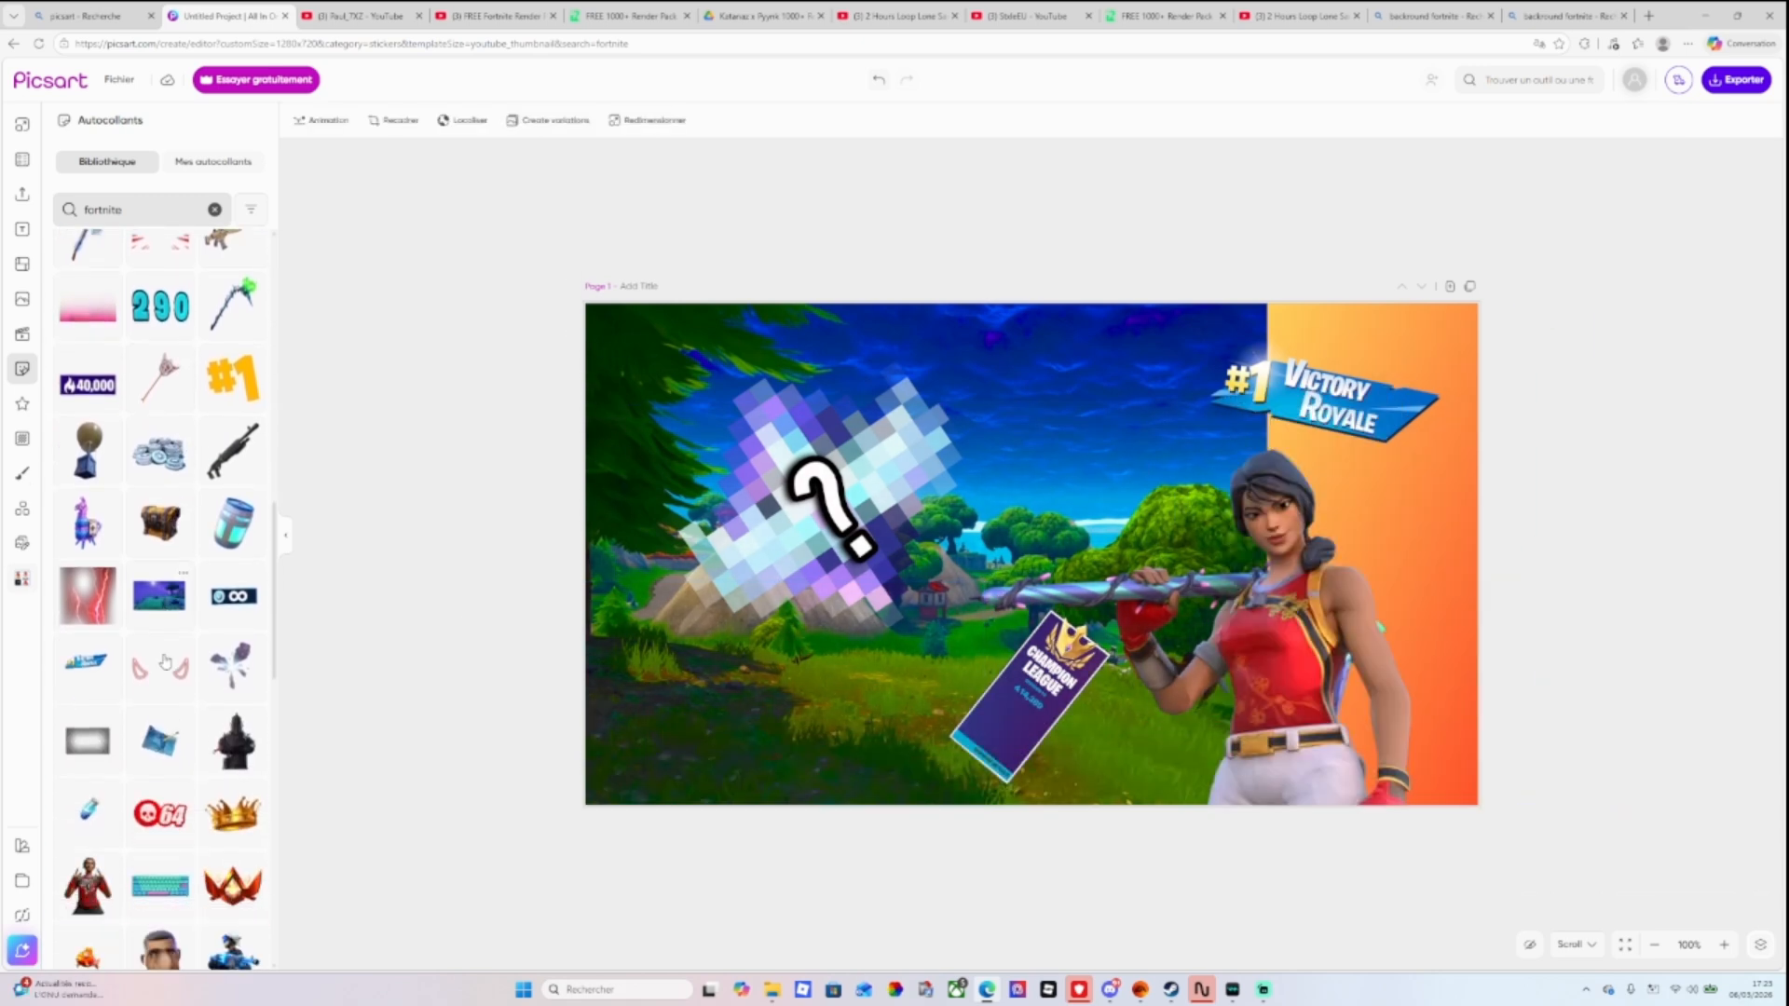
left_click(233, 676)
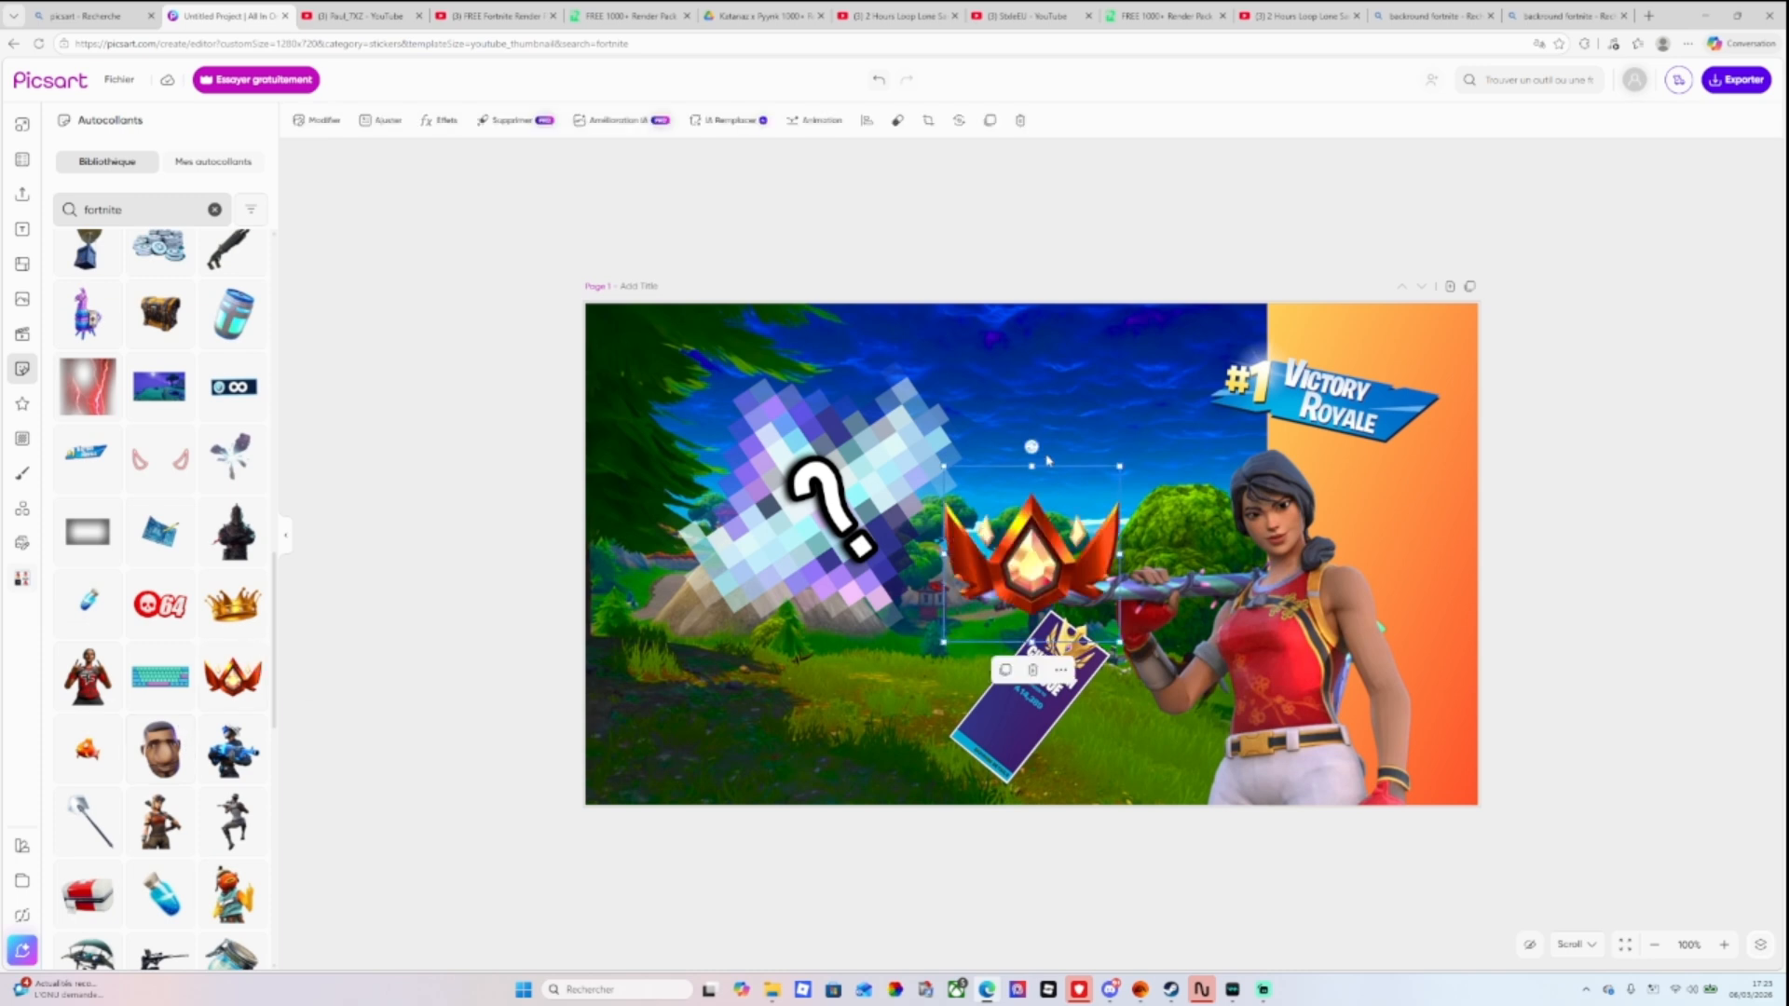
left_click_drag(1081, 551, 1120, 412)
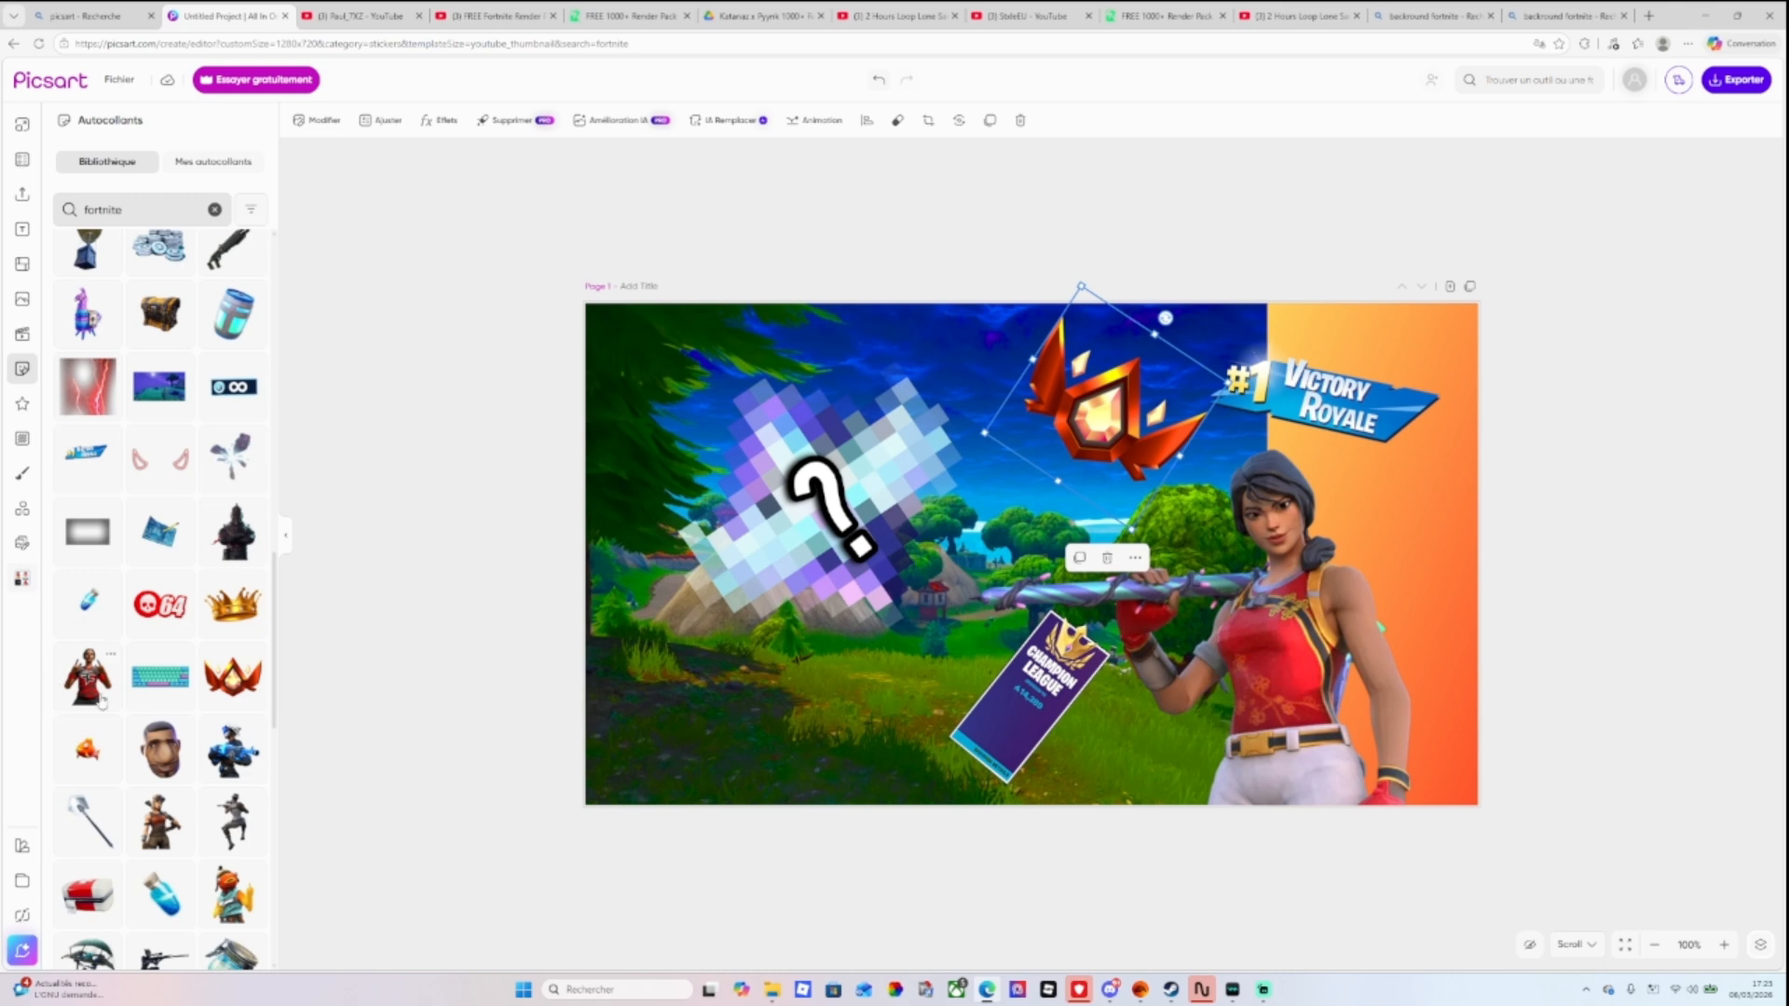
Add the gold crown sticker with pearls, shrink it, tilt it to the left and place it on the character's head.
left_click(228, 613)
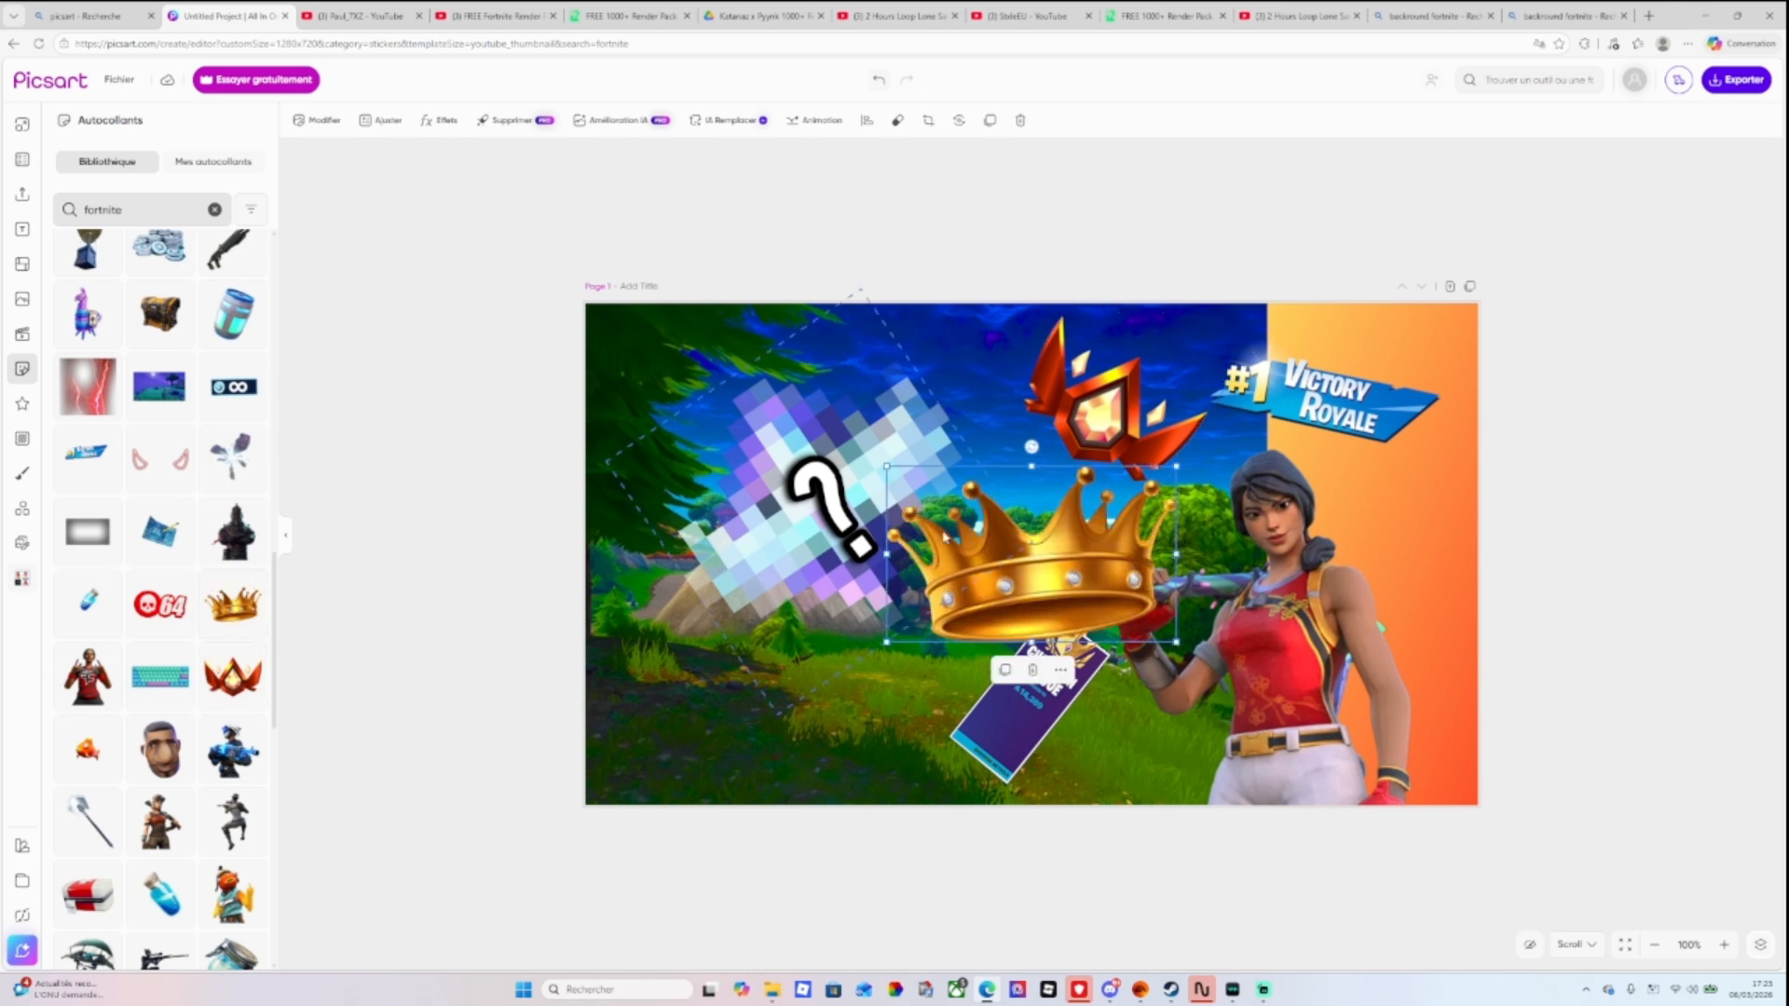
left_click_drag(1135, 550, 1384, 483)
left_click_drag(1425, 398, 1246, 506)
left_click_drag(1178, 553, 1255, 481)
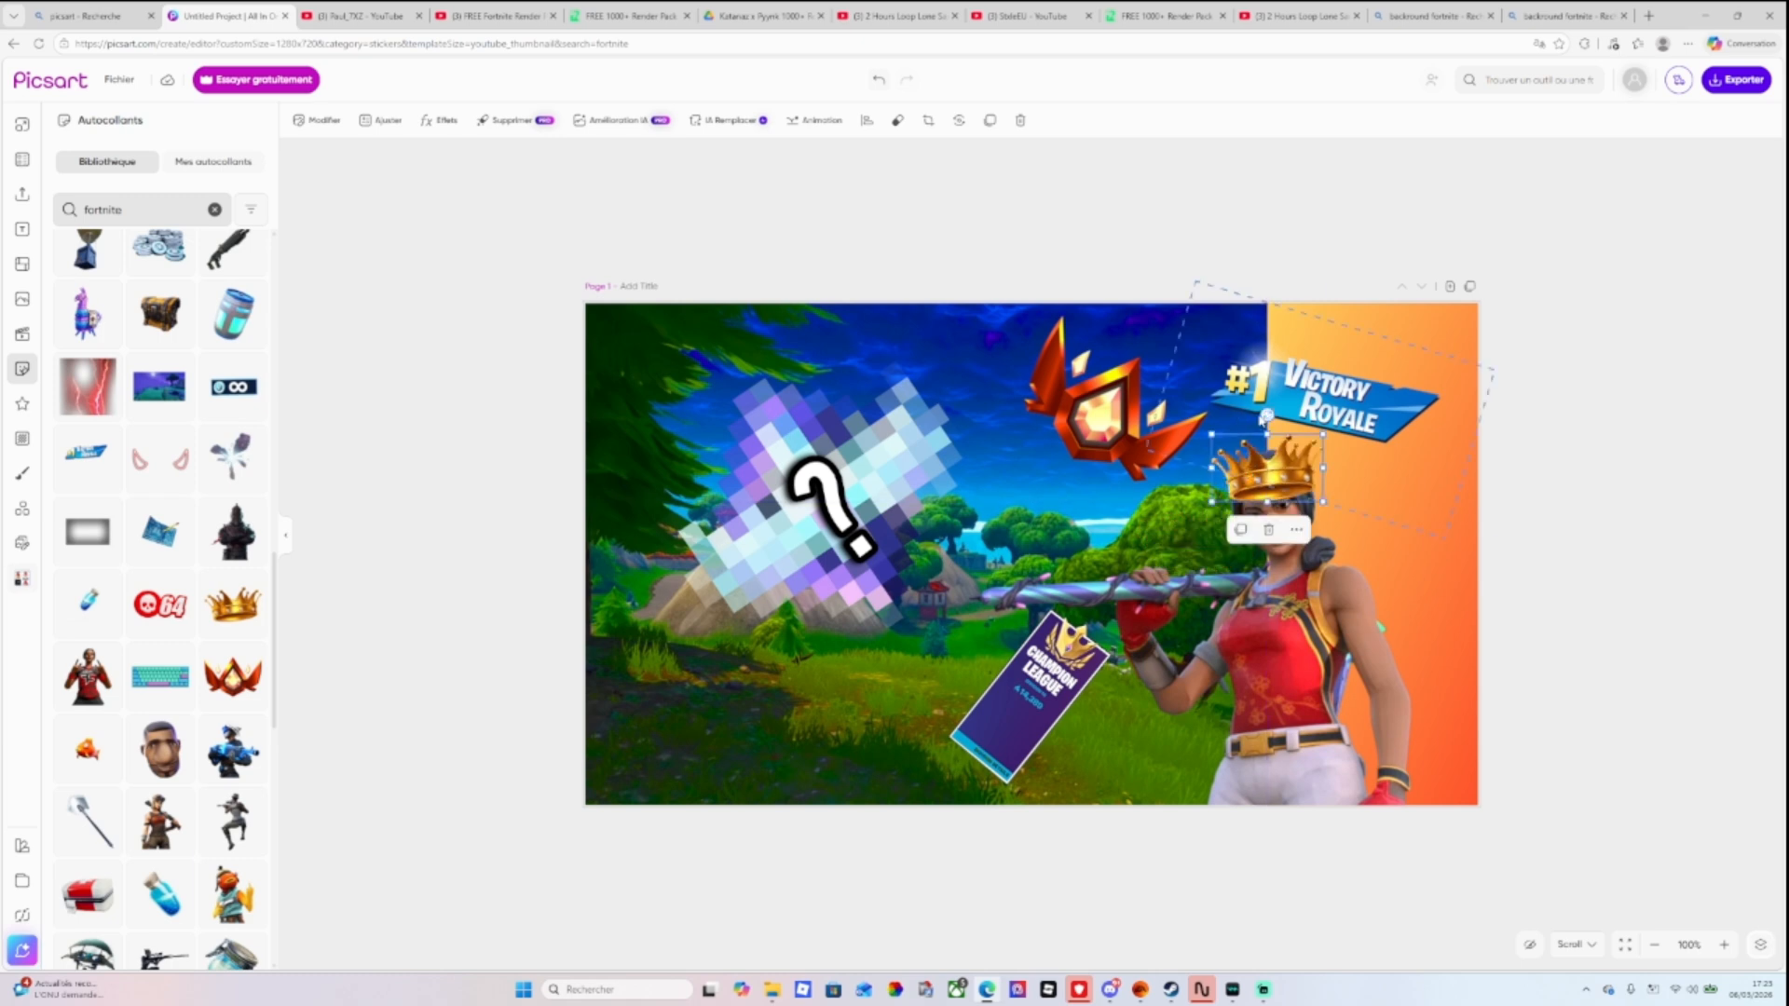
mouse_move(1266, 416)
left_mouse_down()
mouse_move(1206, 433)
mouse_move(1244, 417)
left_mouse_up()
left_click_drag(1276, 488, 1248, 473)
Move the character layer to the front of the layer stack, above the crown.
right_click(1287, 530)
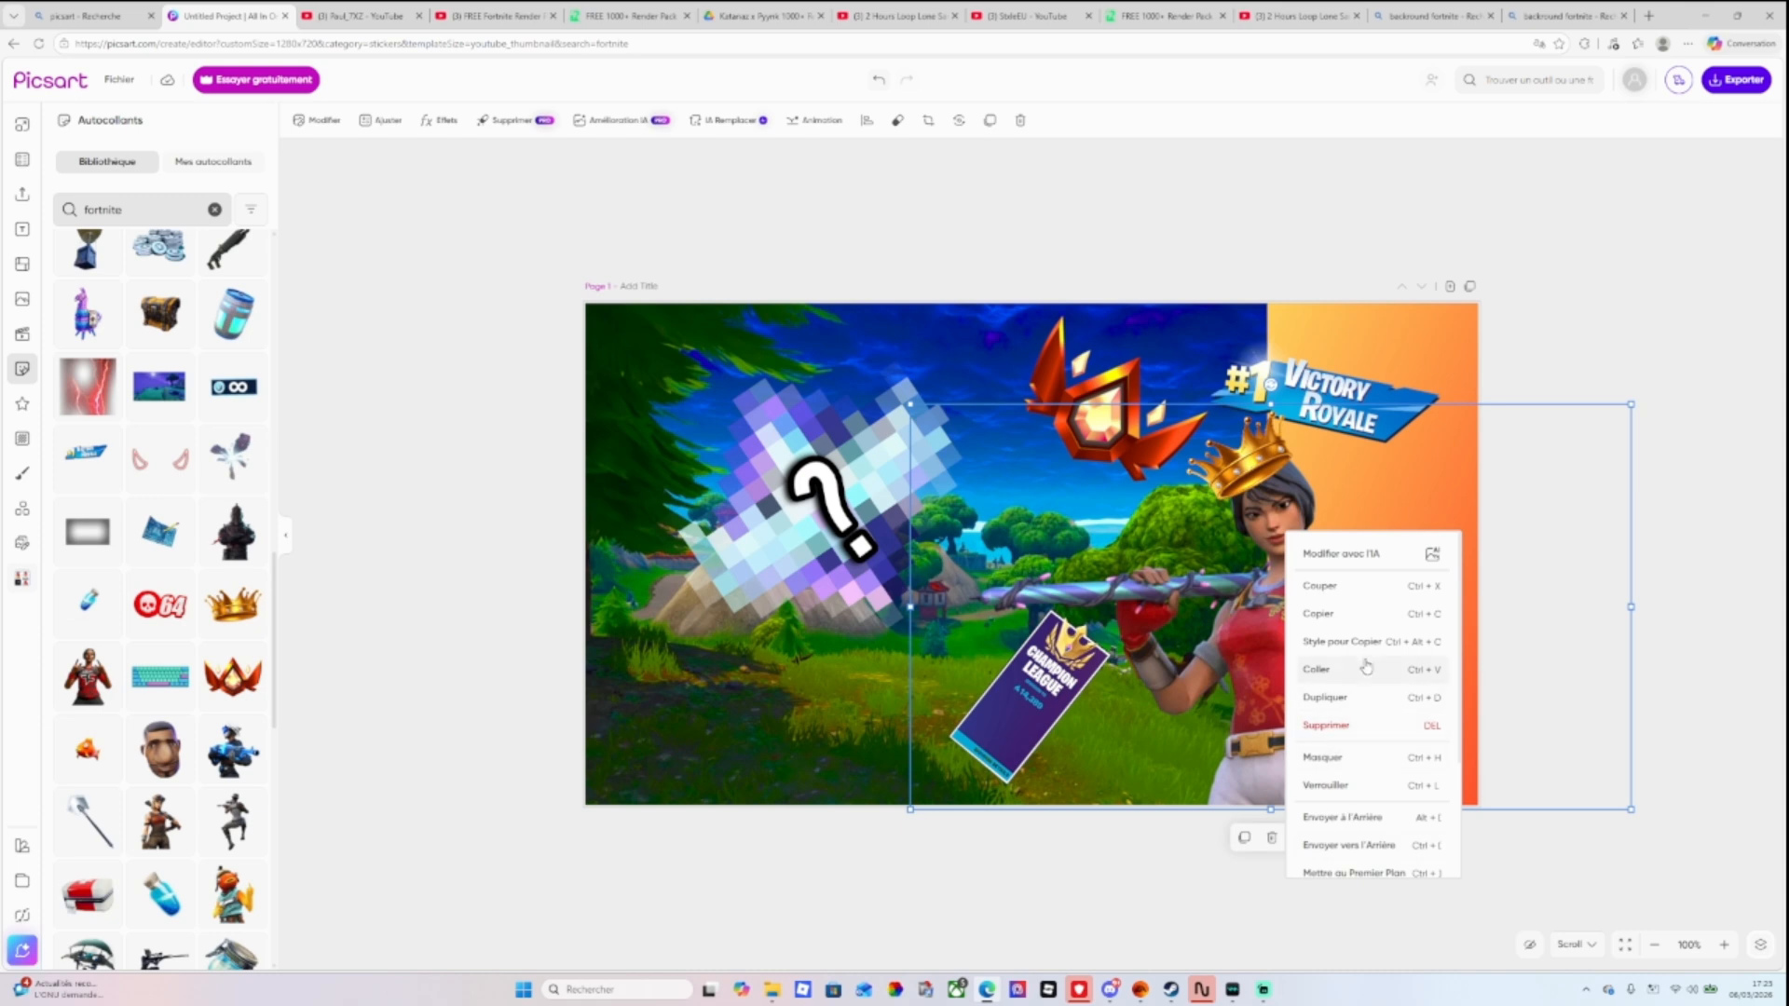
scroll(1396, 823, "down", 1)
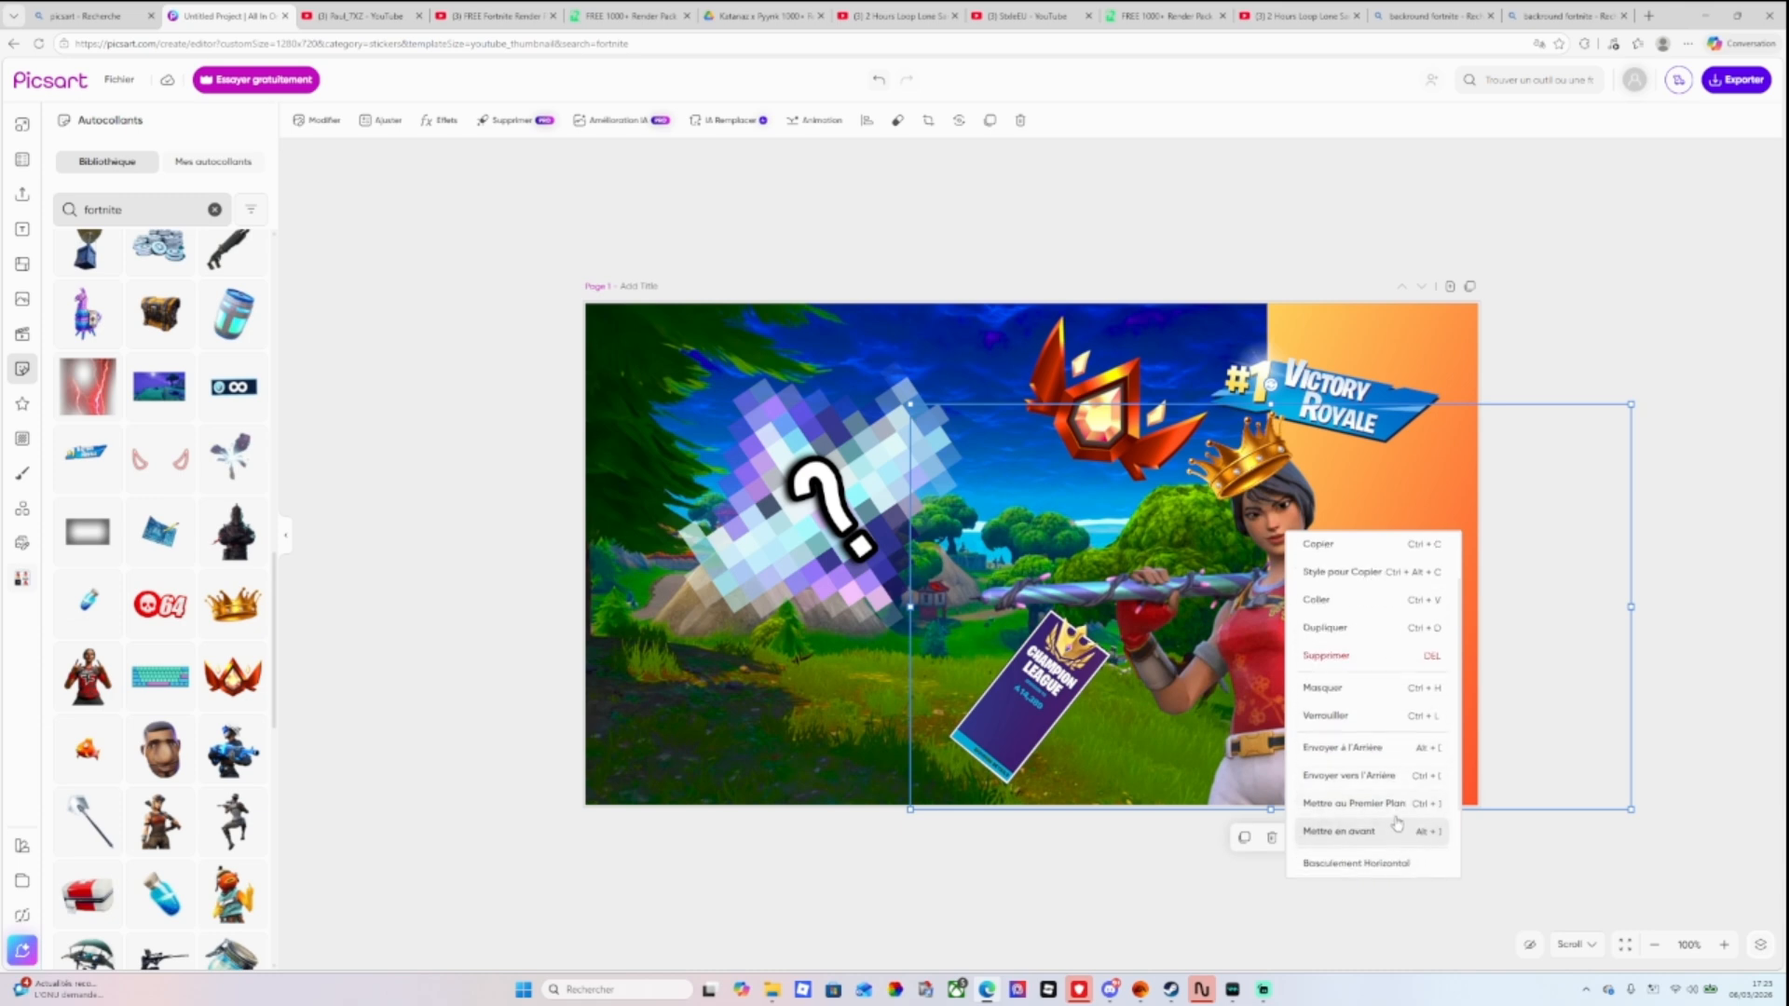
left_click(1397, 811)
right_click(1306, 807)
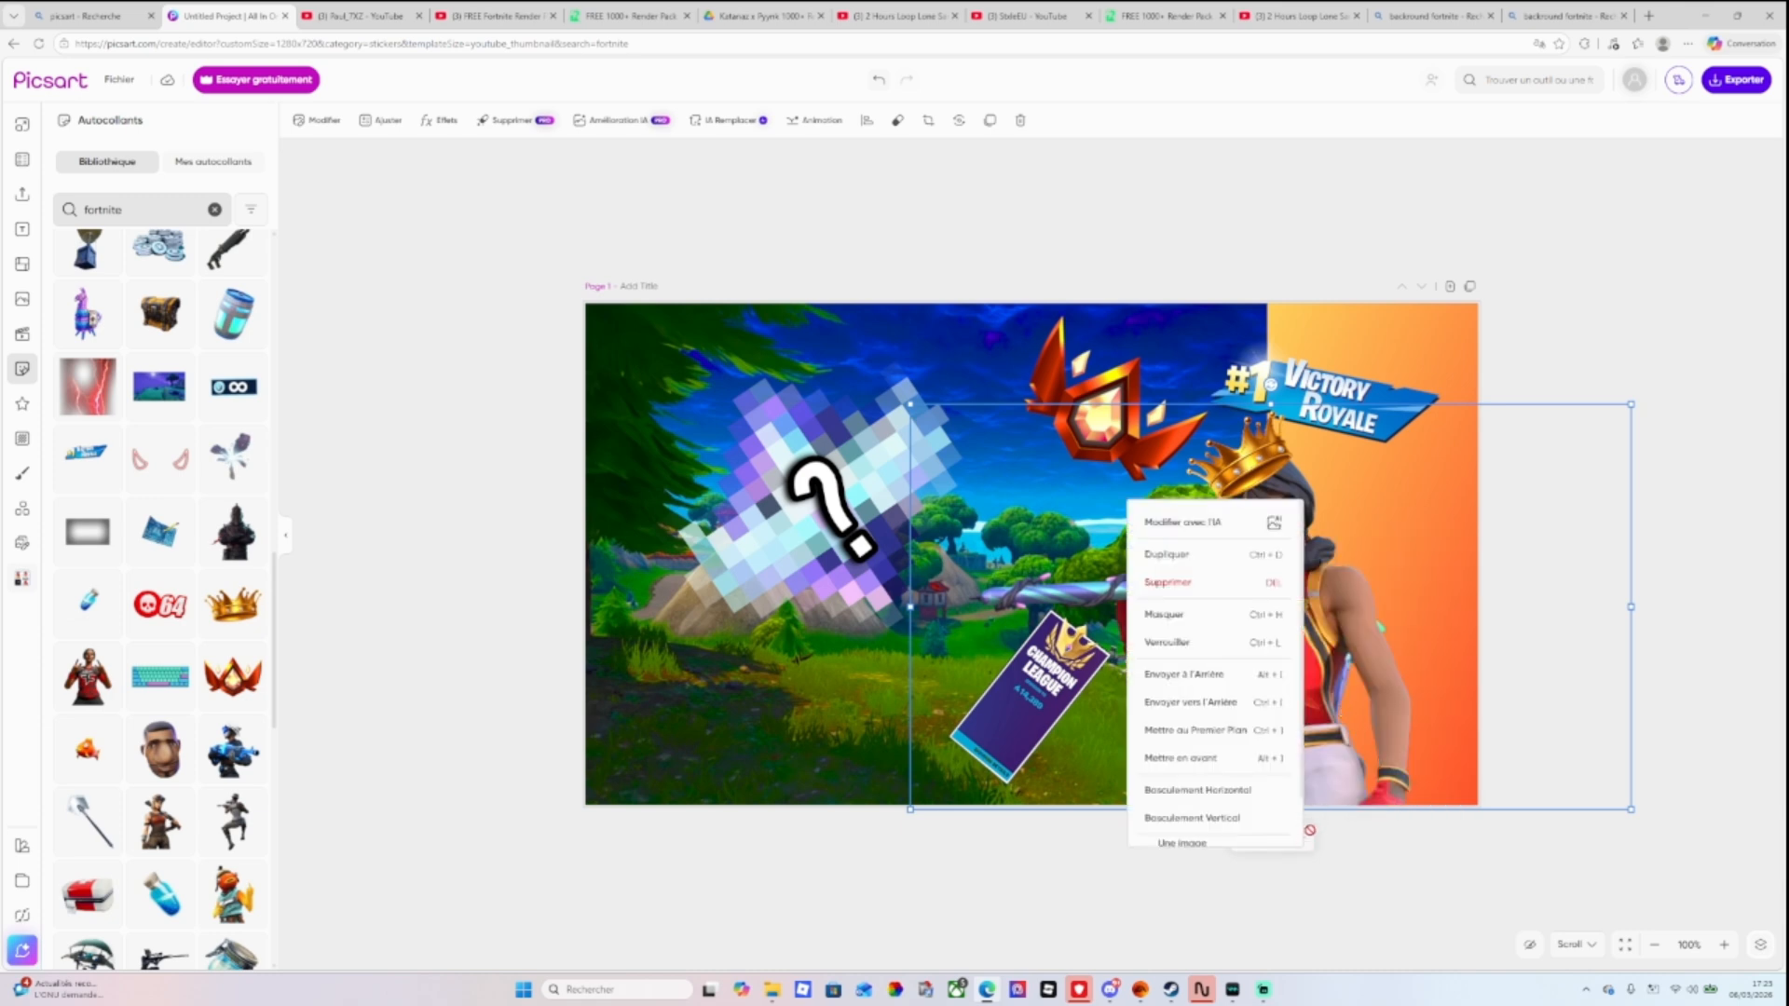
left_click(1217, 734)
left_click(1301, 837)
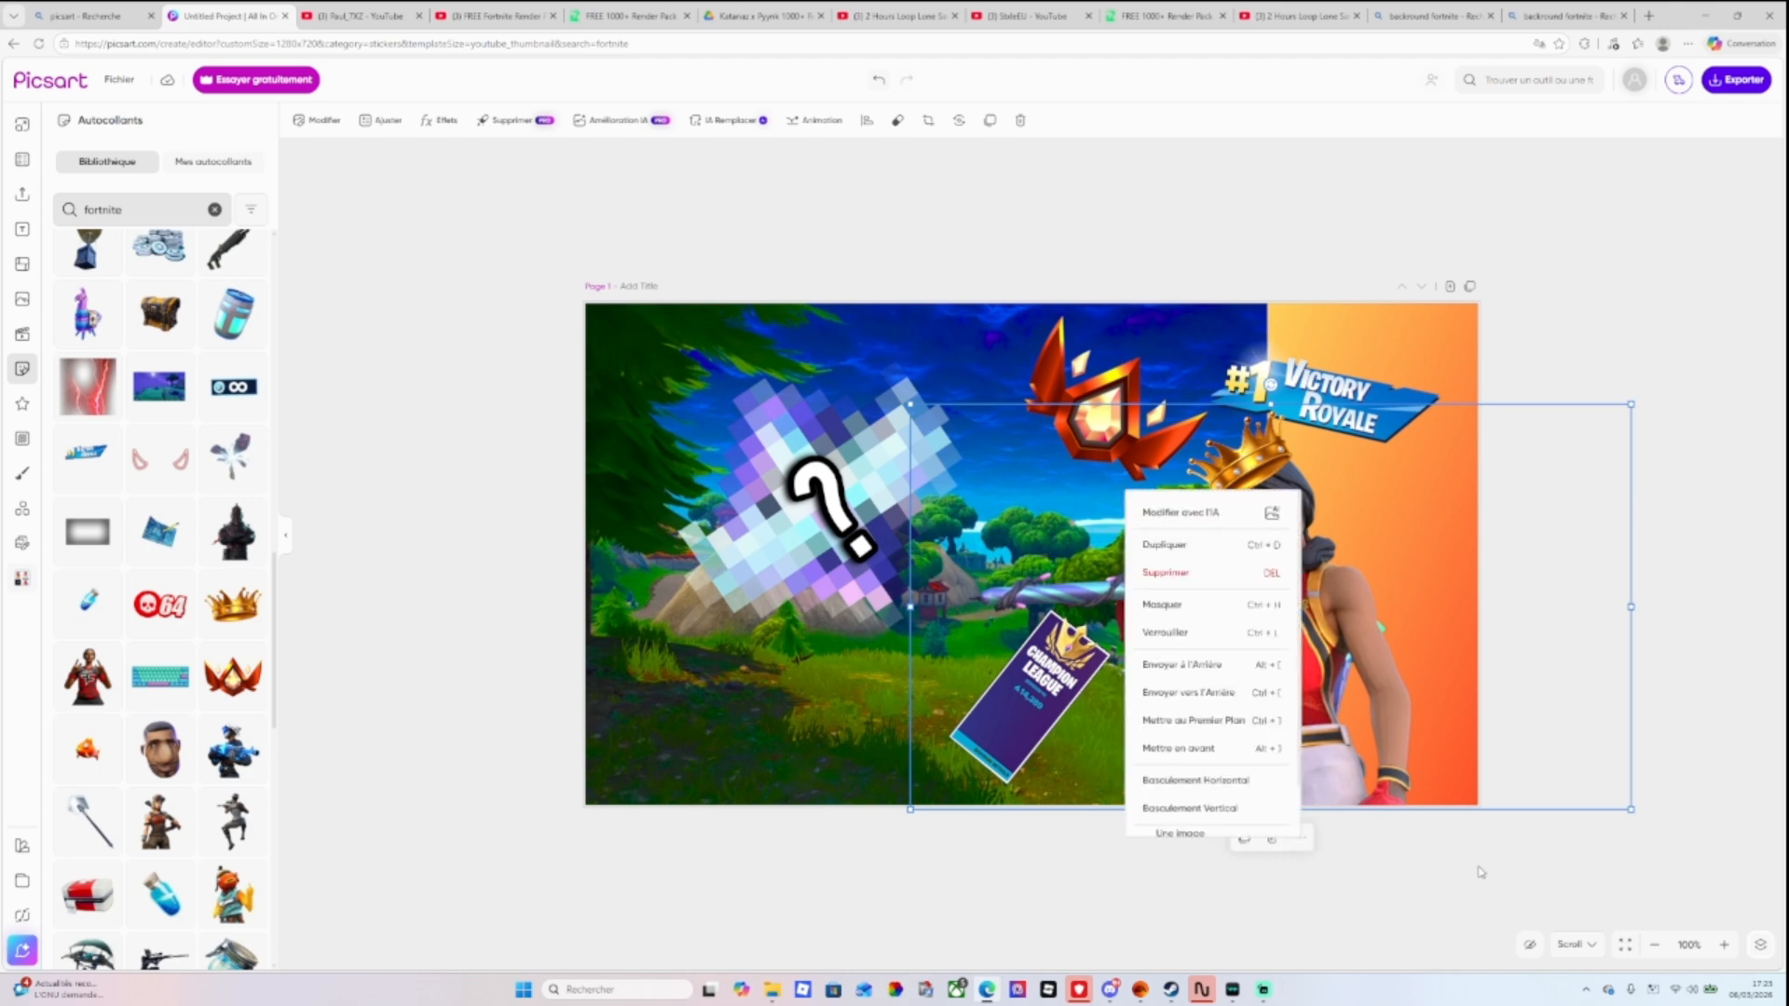
left_click(1483, 874)
left_click(1759, 946)
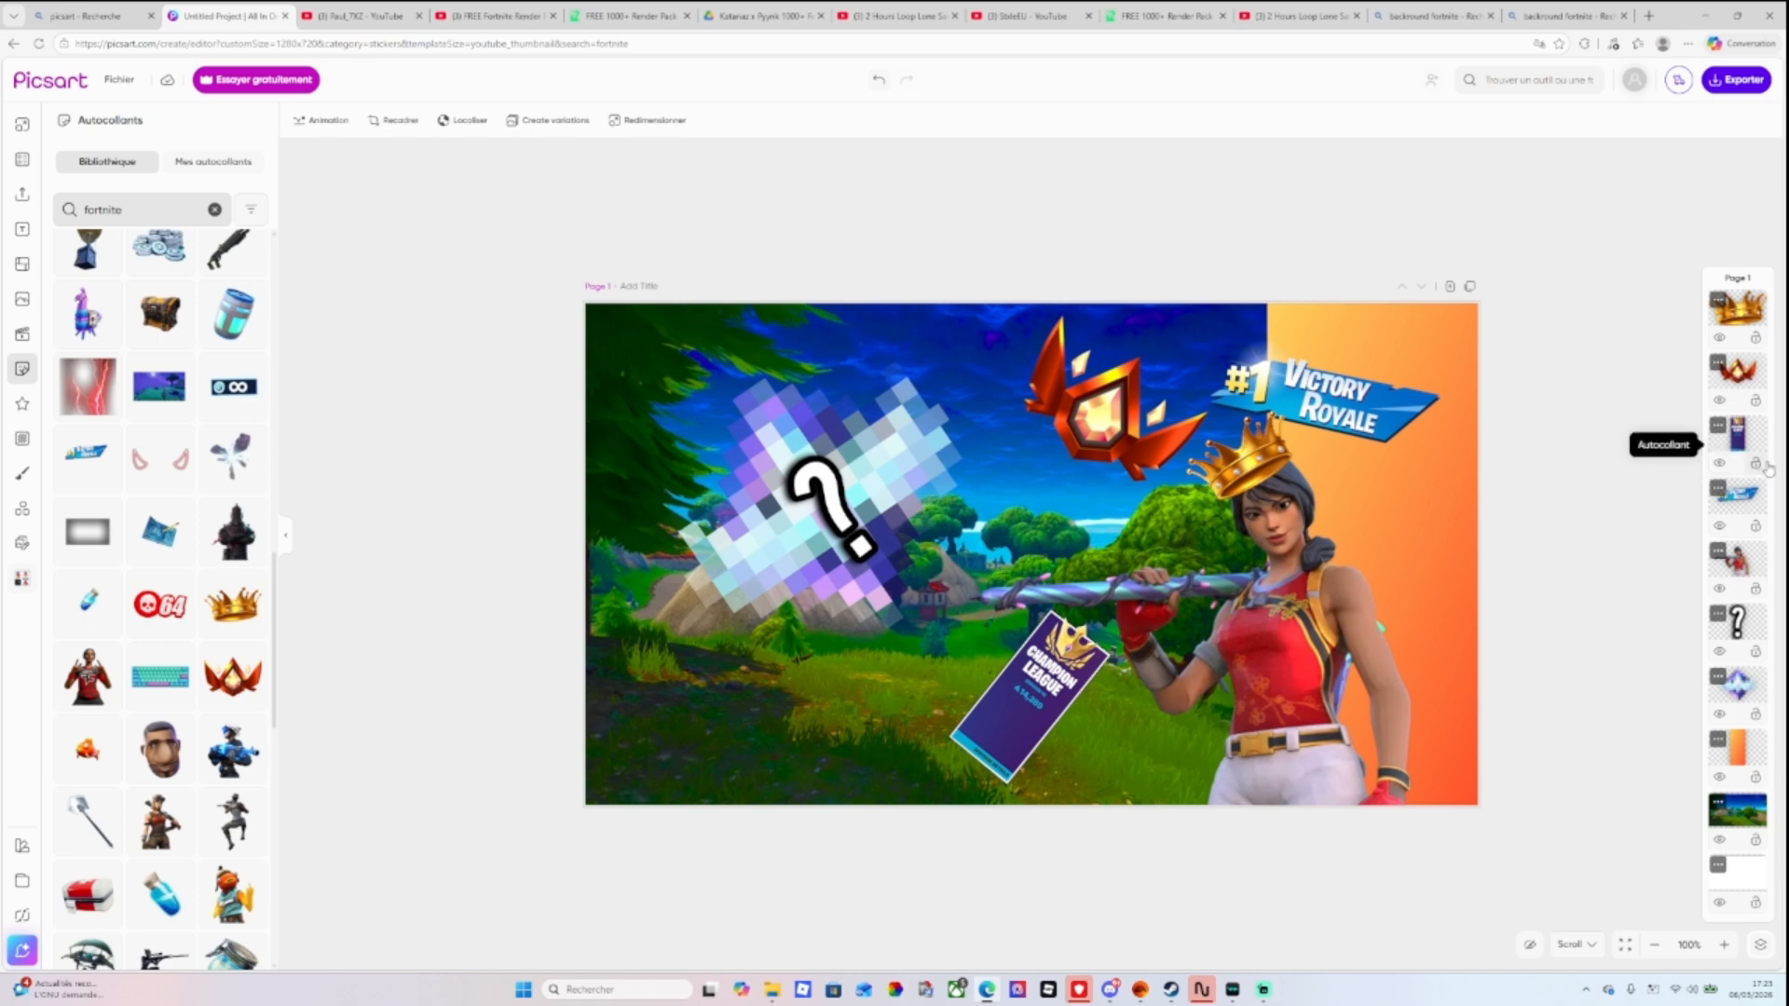
left_click_drag(1733, 346, 1733, 337)
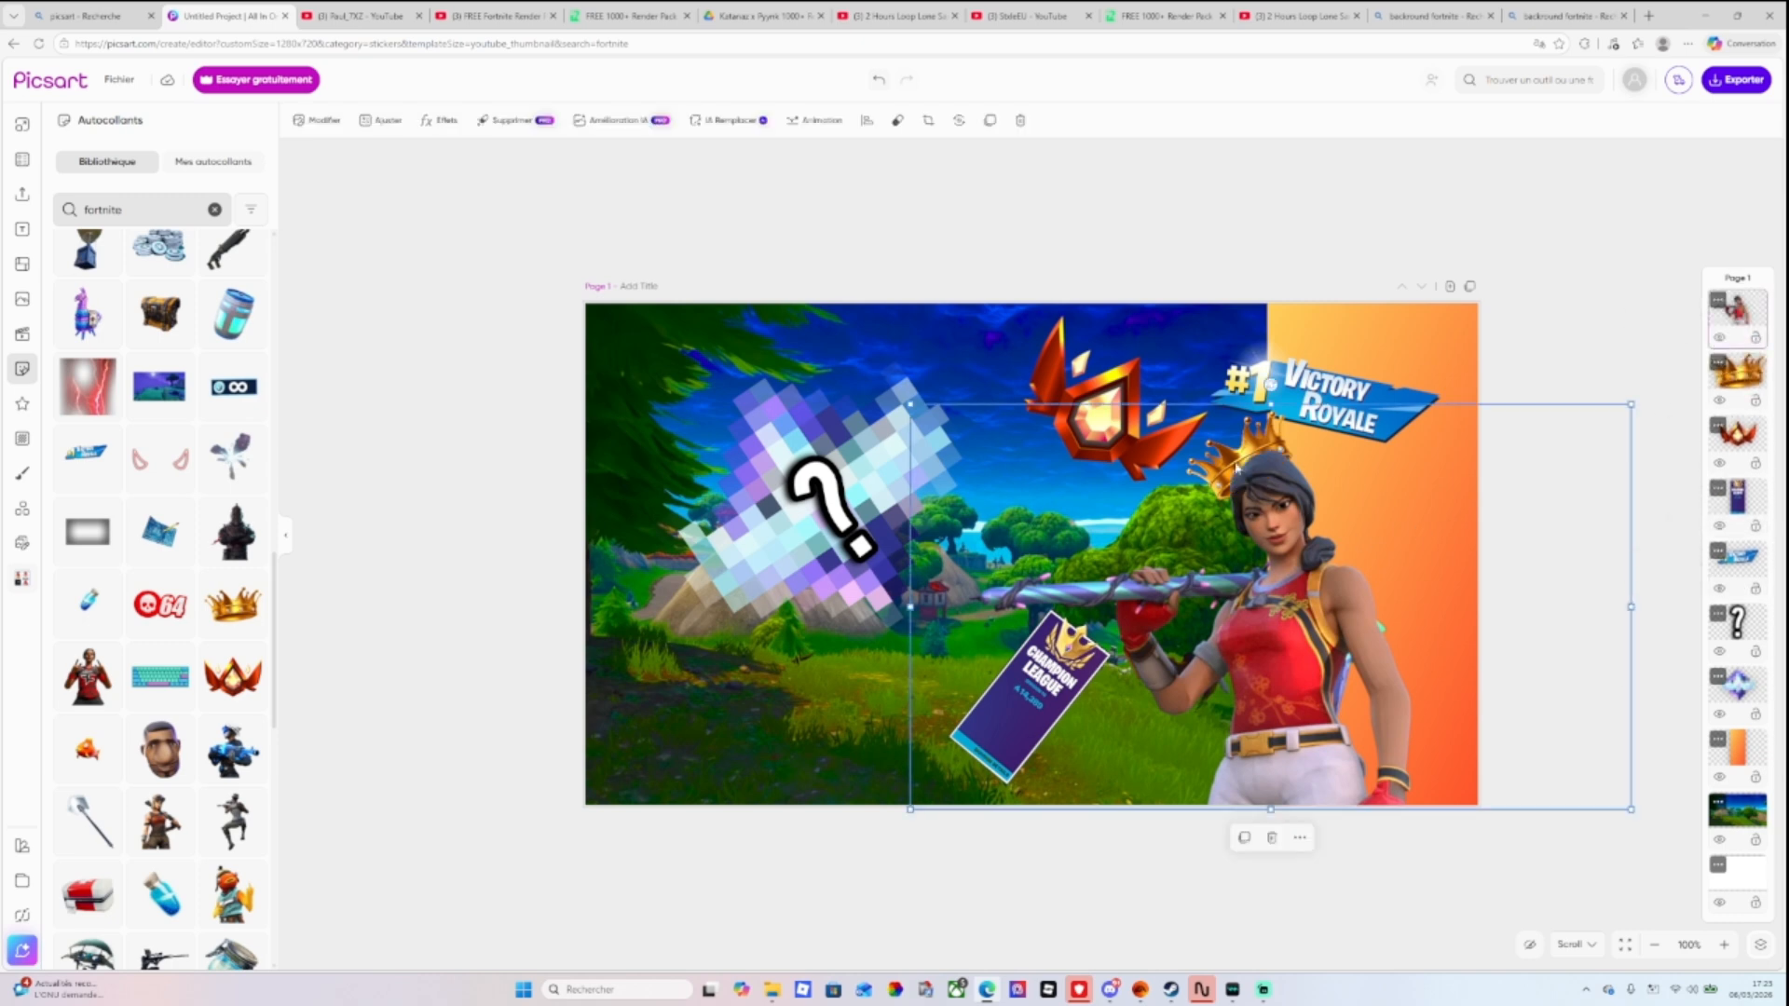
Shift the character slightly to the right and hide the crown layer.
left_click_drag(1237, 464, 1245, 463)
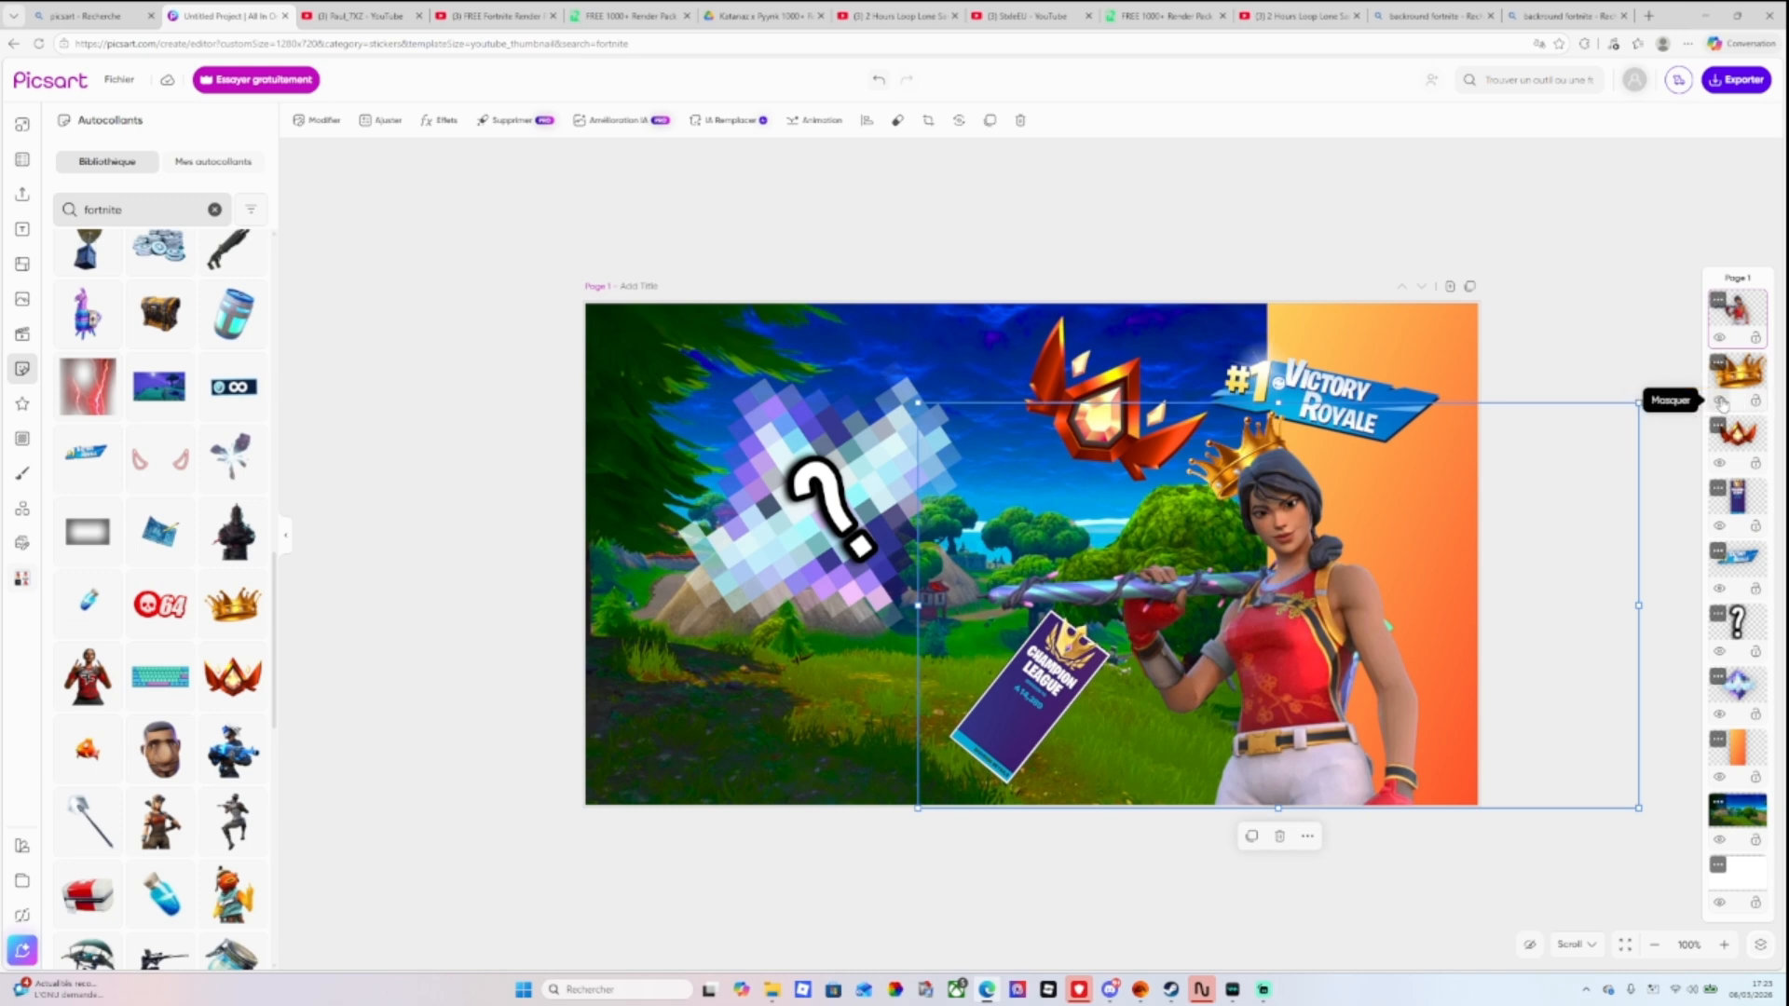
left_click(1719, 400)
scroll(193, 589, "down", 2)
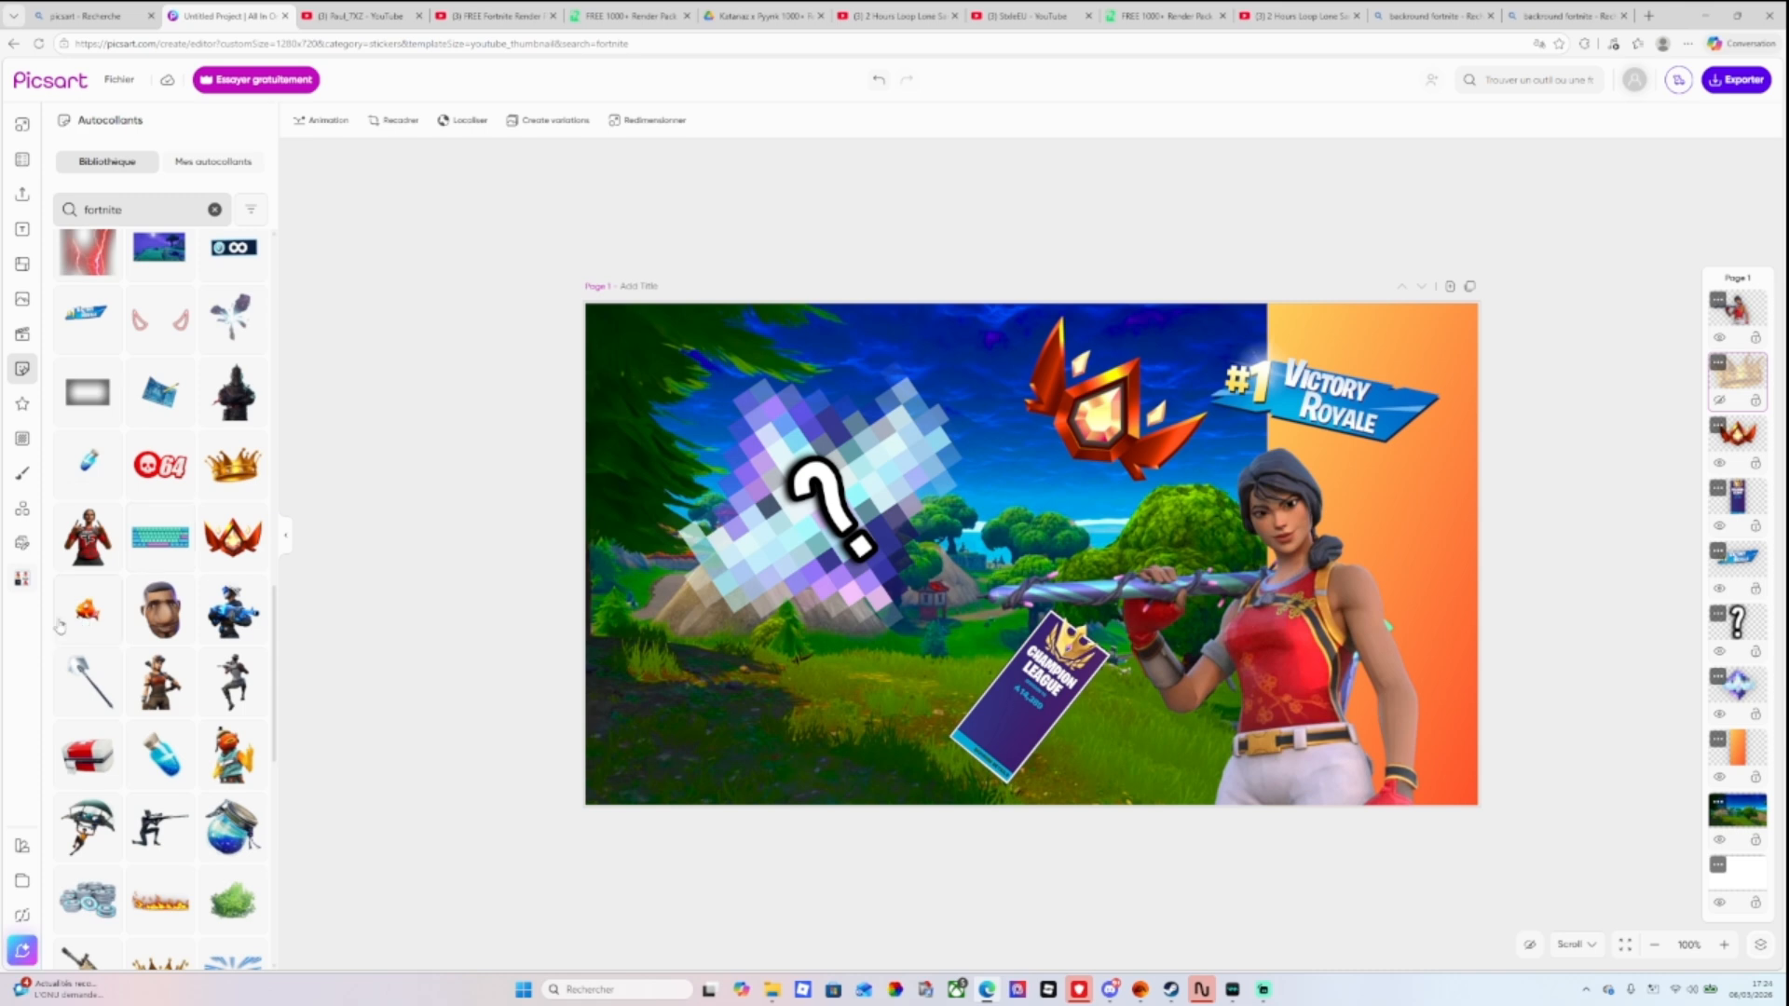
left_click(240, 395)
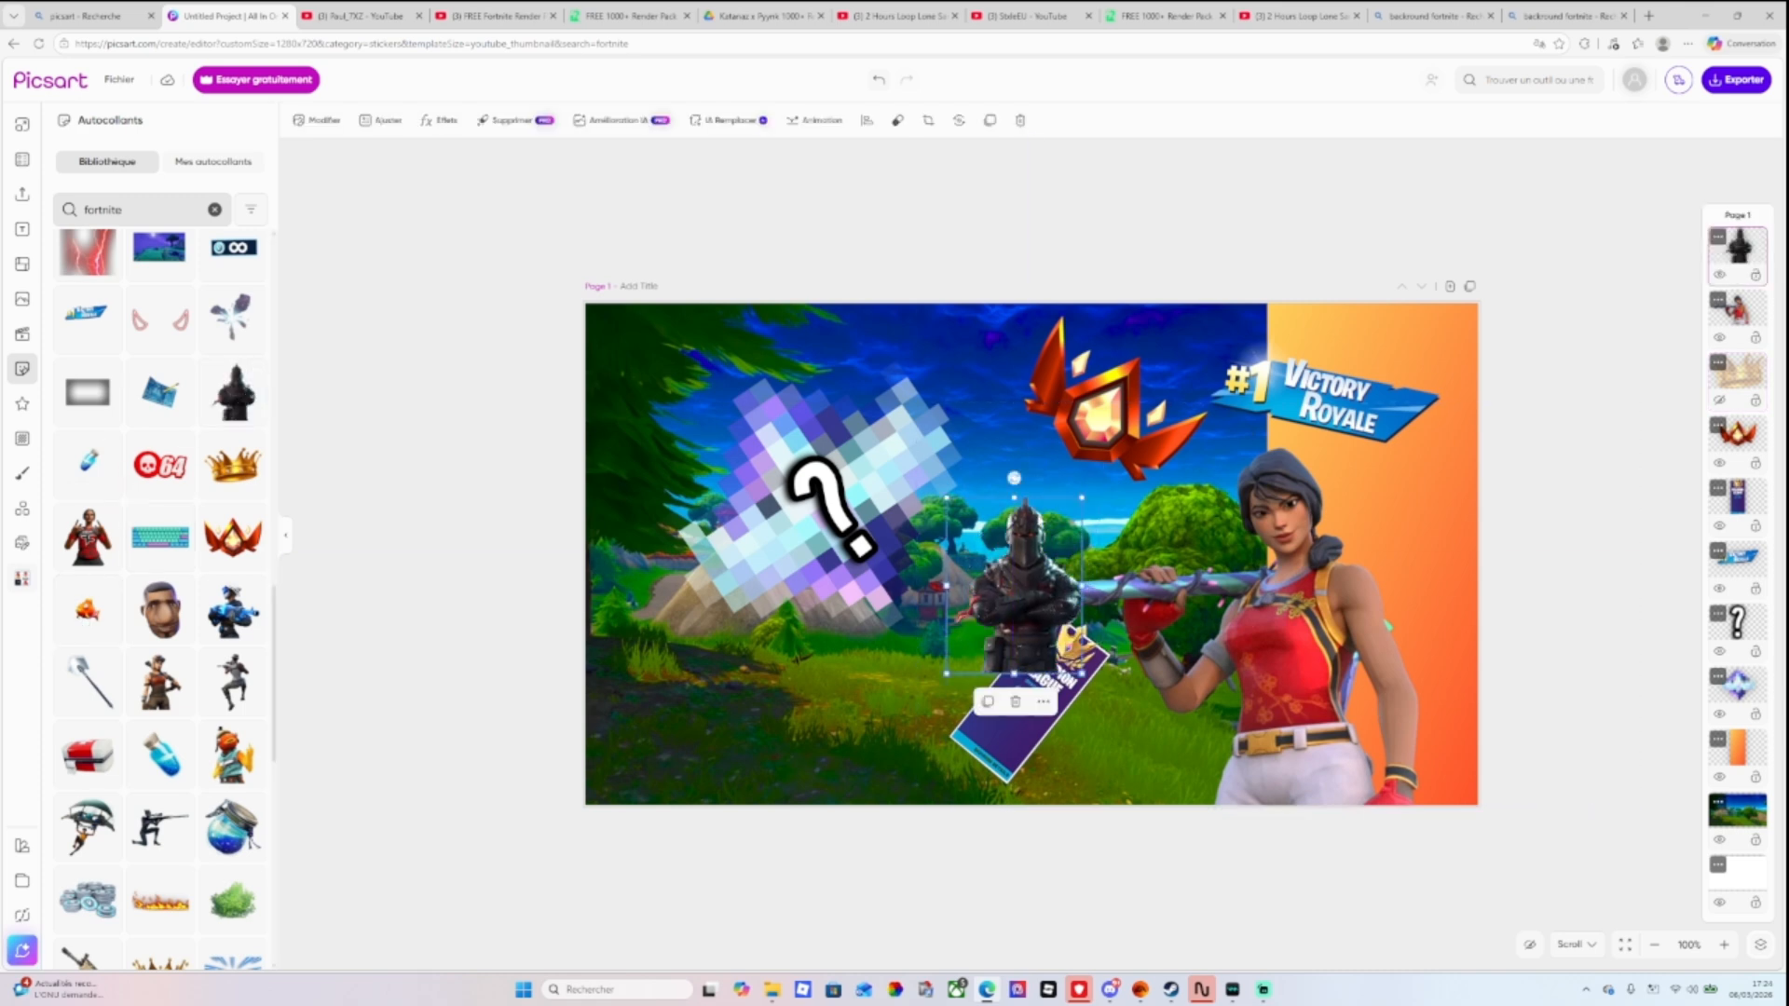
left_click_drag(1081, 499, 1218, 325)
left_click_drag(1008, 563, 909, 571)
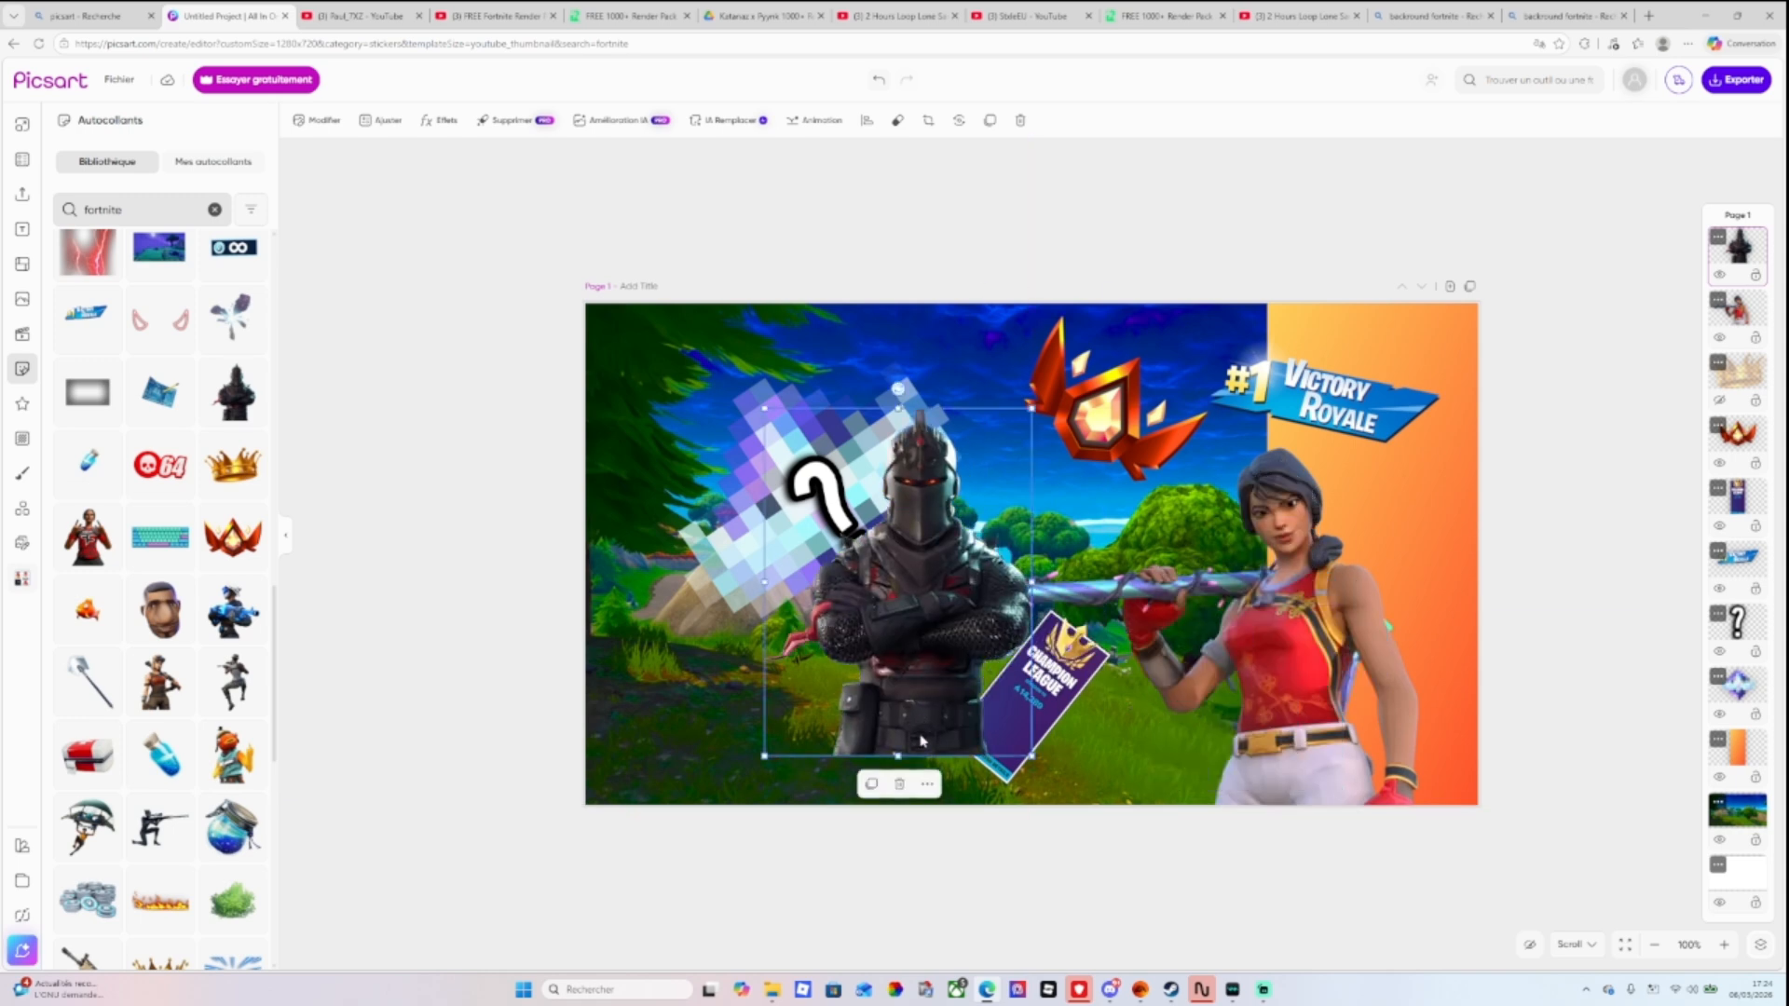
left_click(900, 785)
Add the flame strip sticker, enlarge it and place it along the canvas's lower edge in front of the character's waist.
scroll(106, 690, "down", 3)
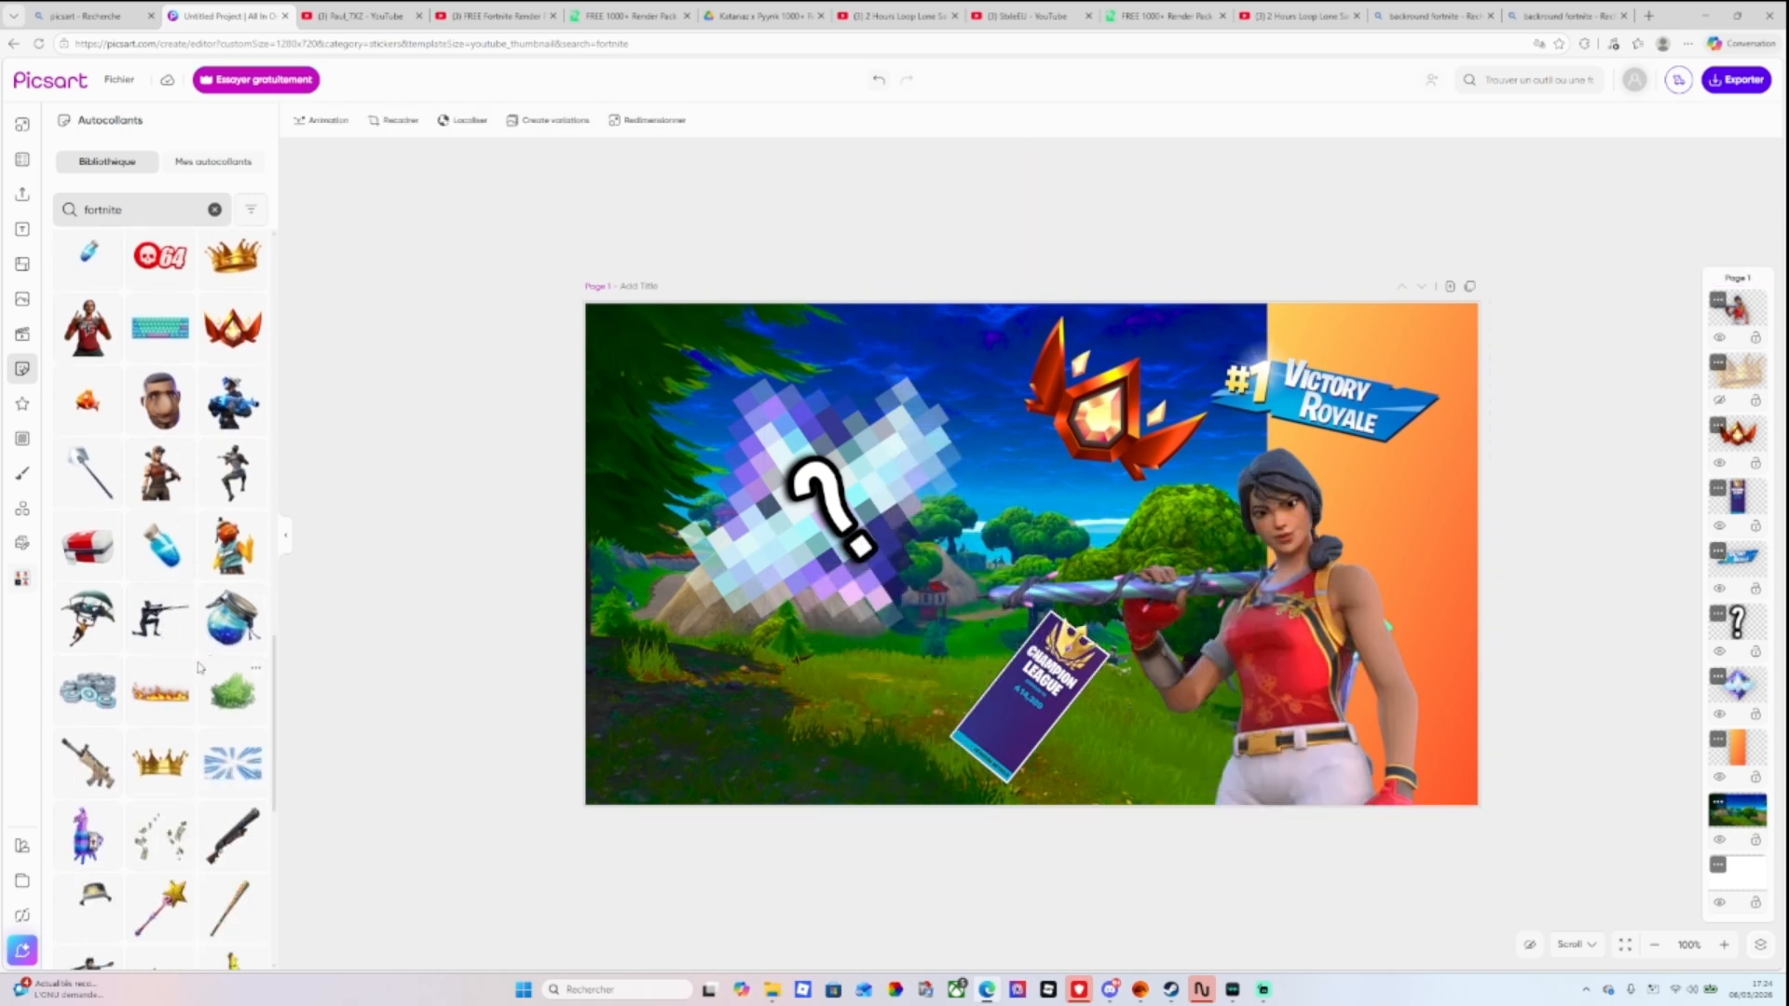
scroll(199, 667, "down", 1)
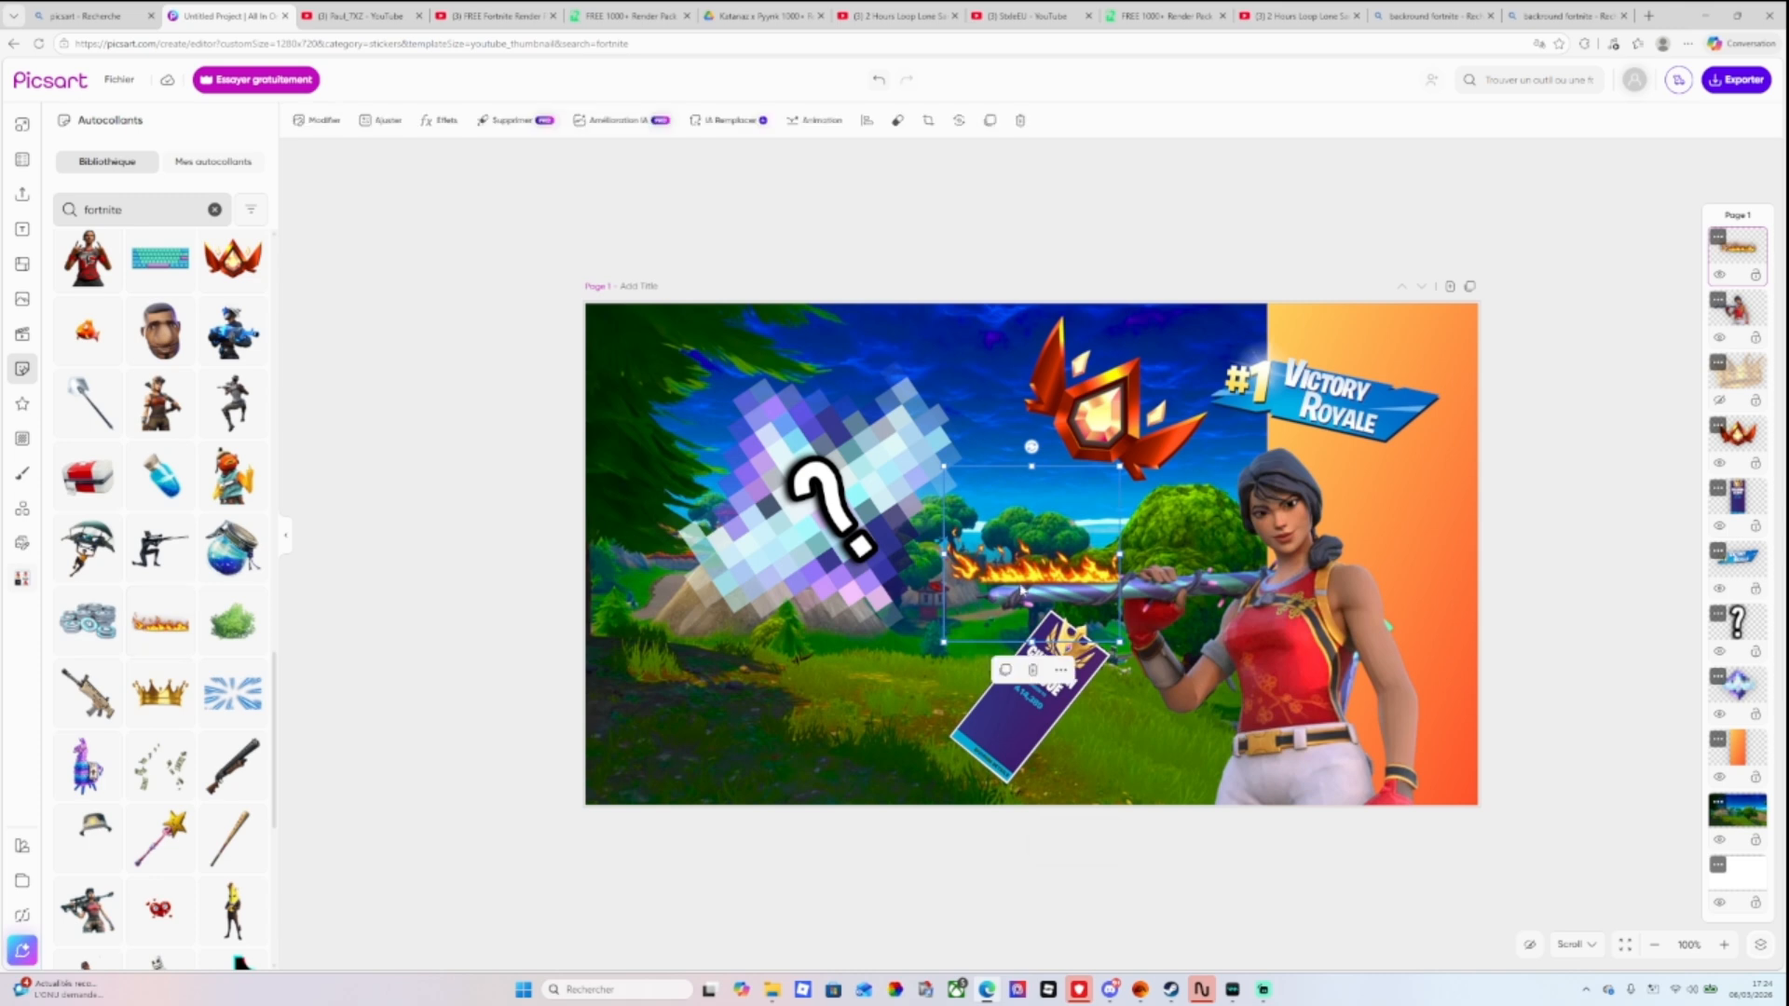
left_click_drag(1012, 560, 1367, 785)
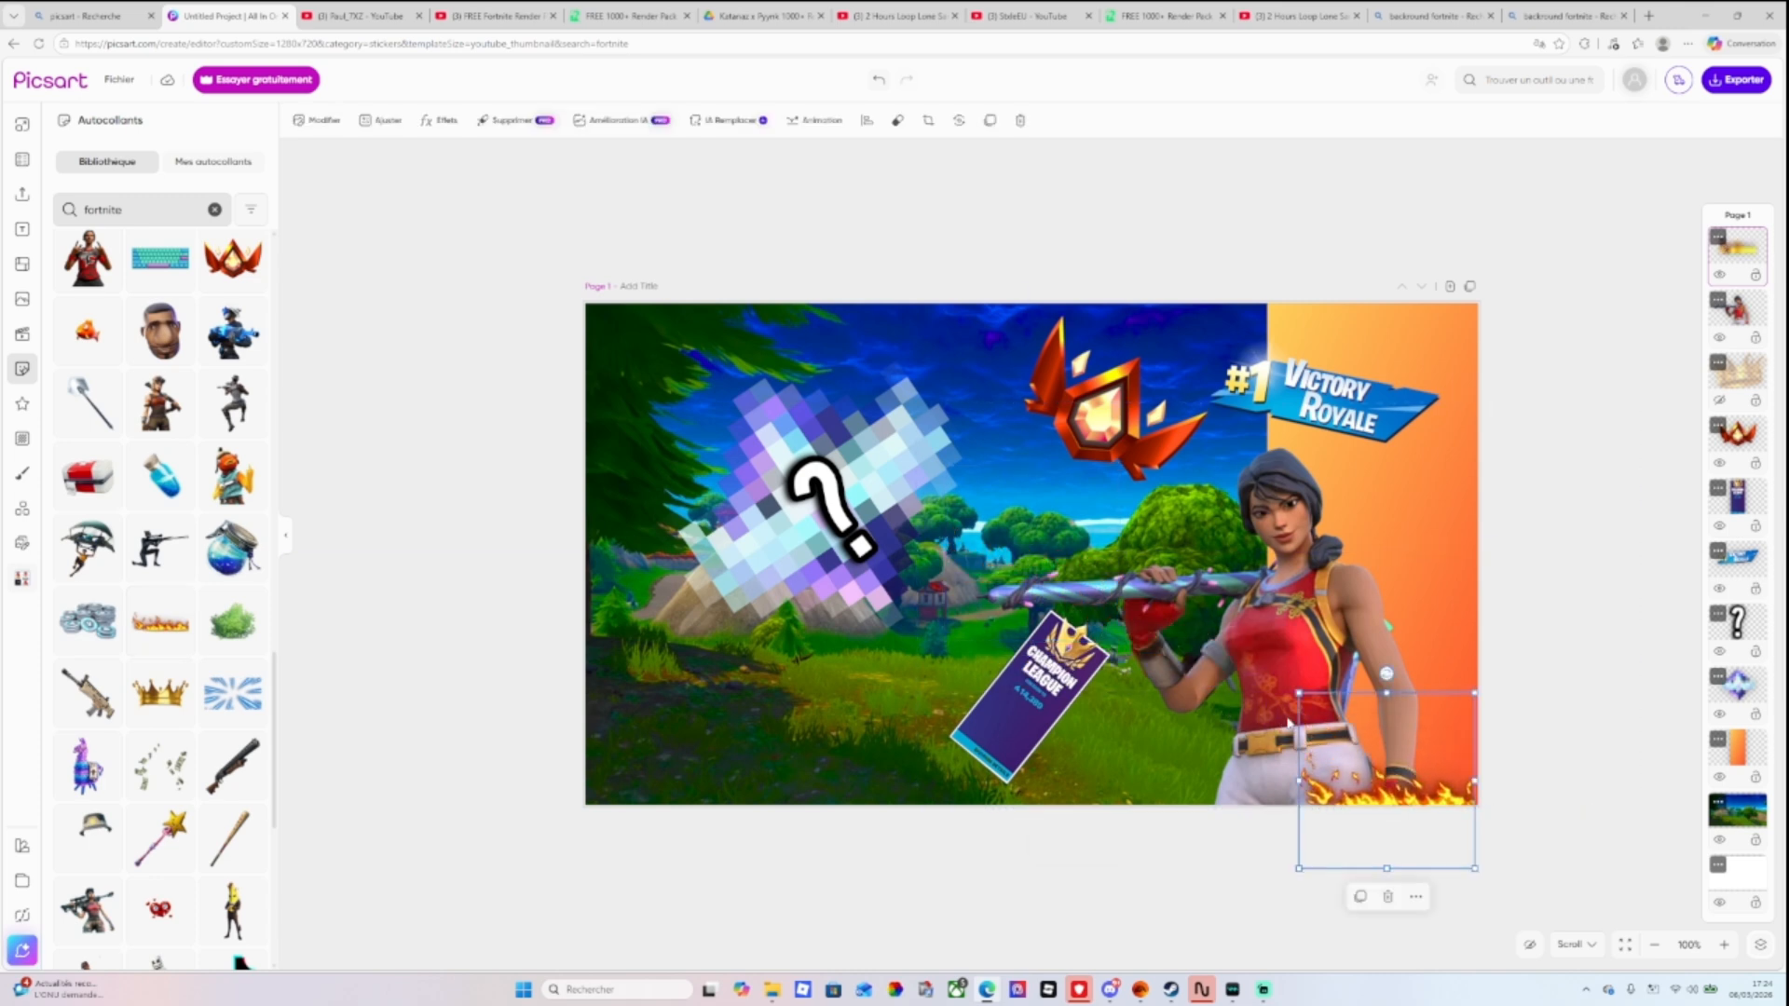
left_click_drag(1299, 693, 1134, 528)
left_click_drag(1294, 738, 1290, 796)
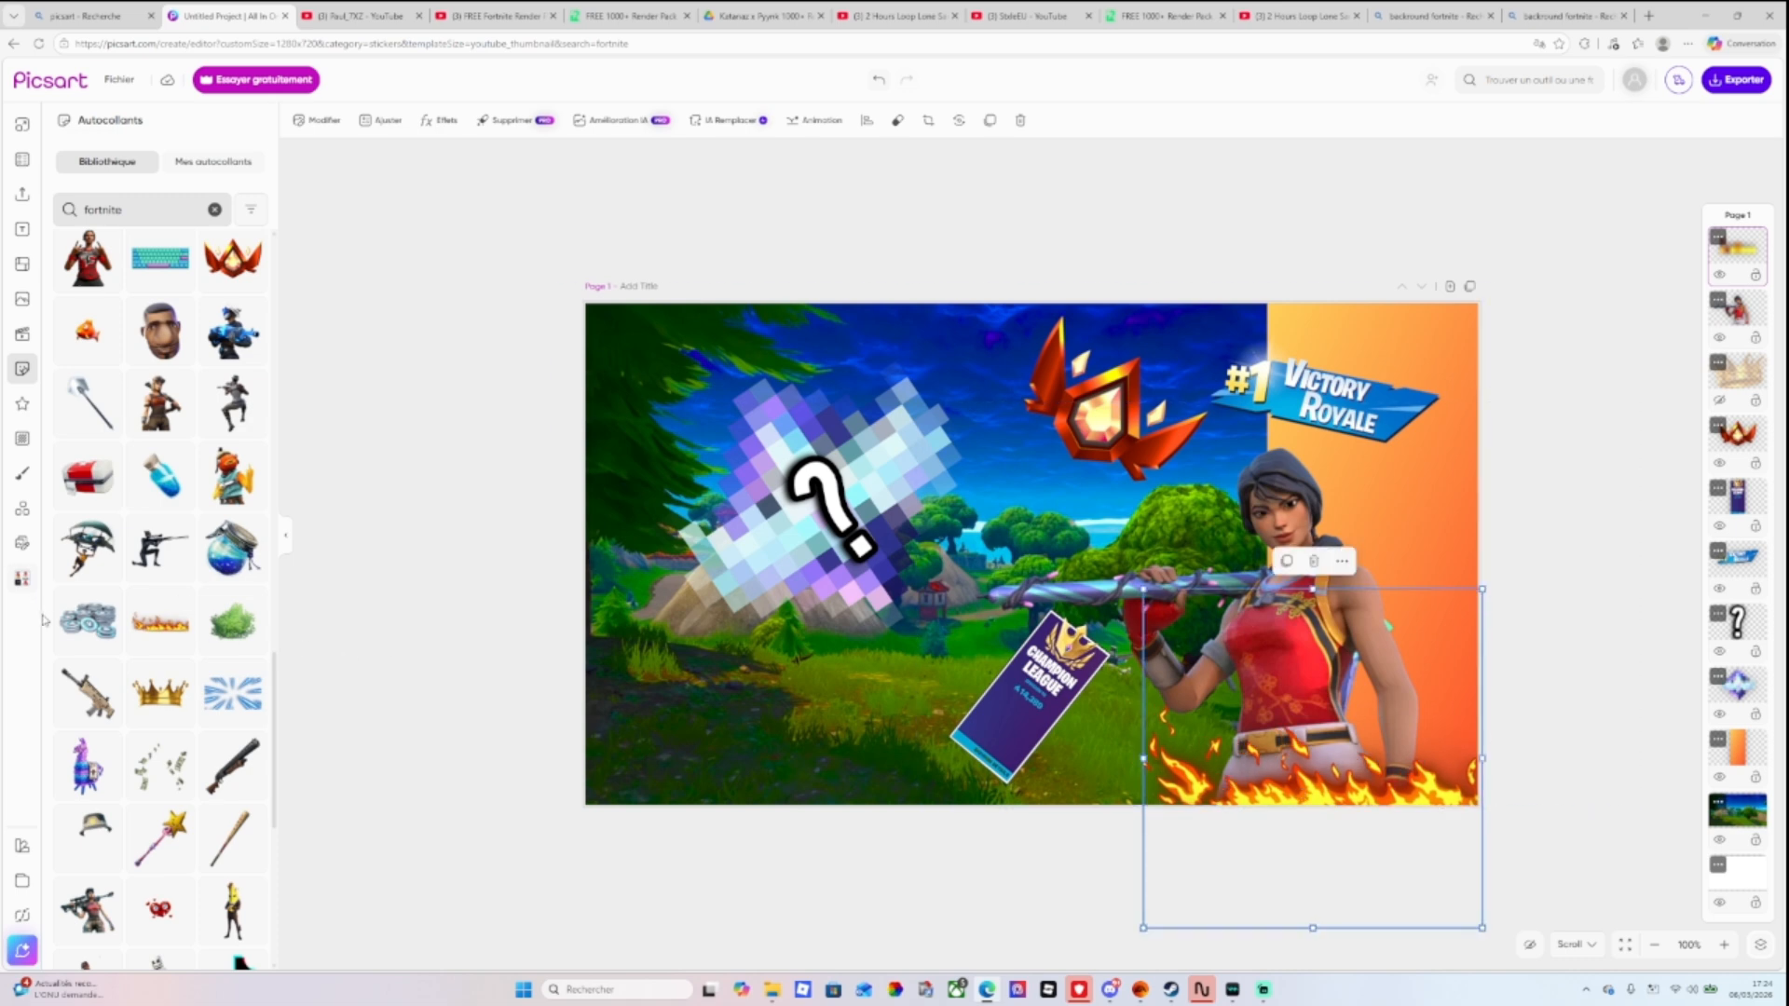
Add the white sparkle sticker, shrink it and place it on the tip of the character's weapon.
scroll(149, 652, "down", 5)
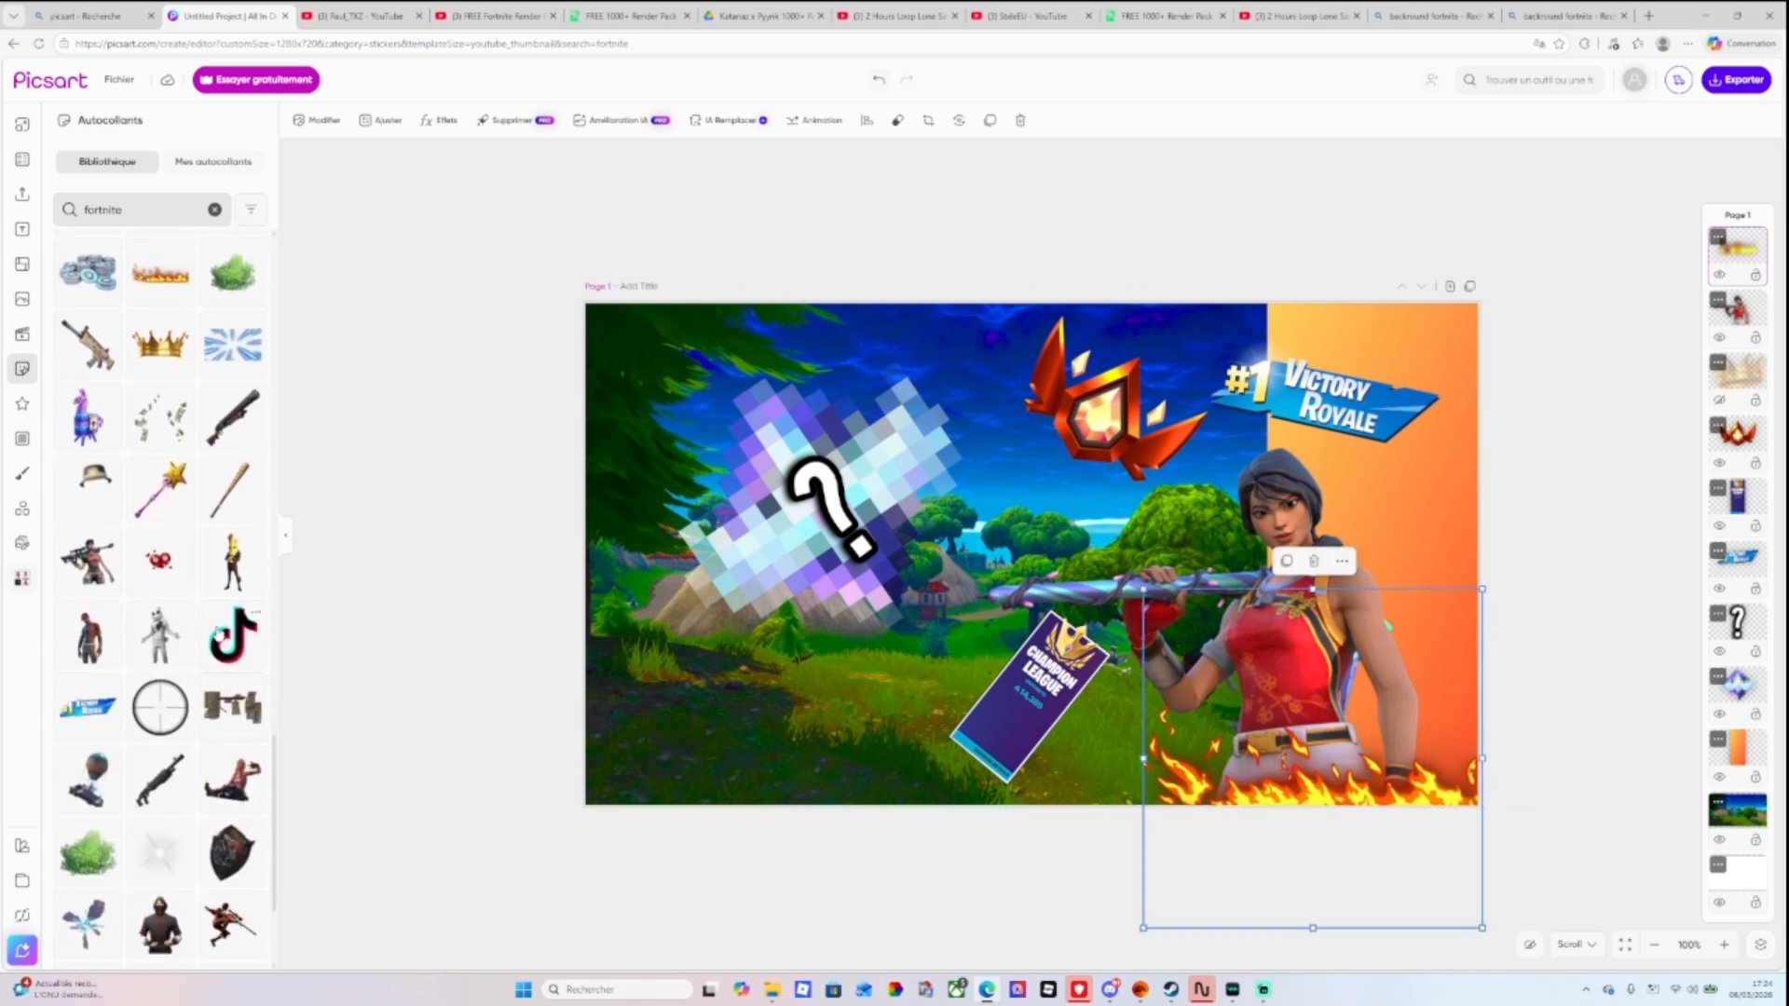
scroll(207, 667, "down", 1)
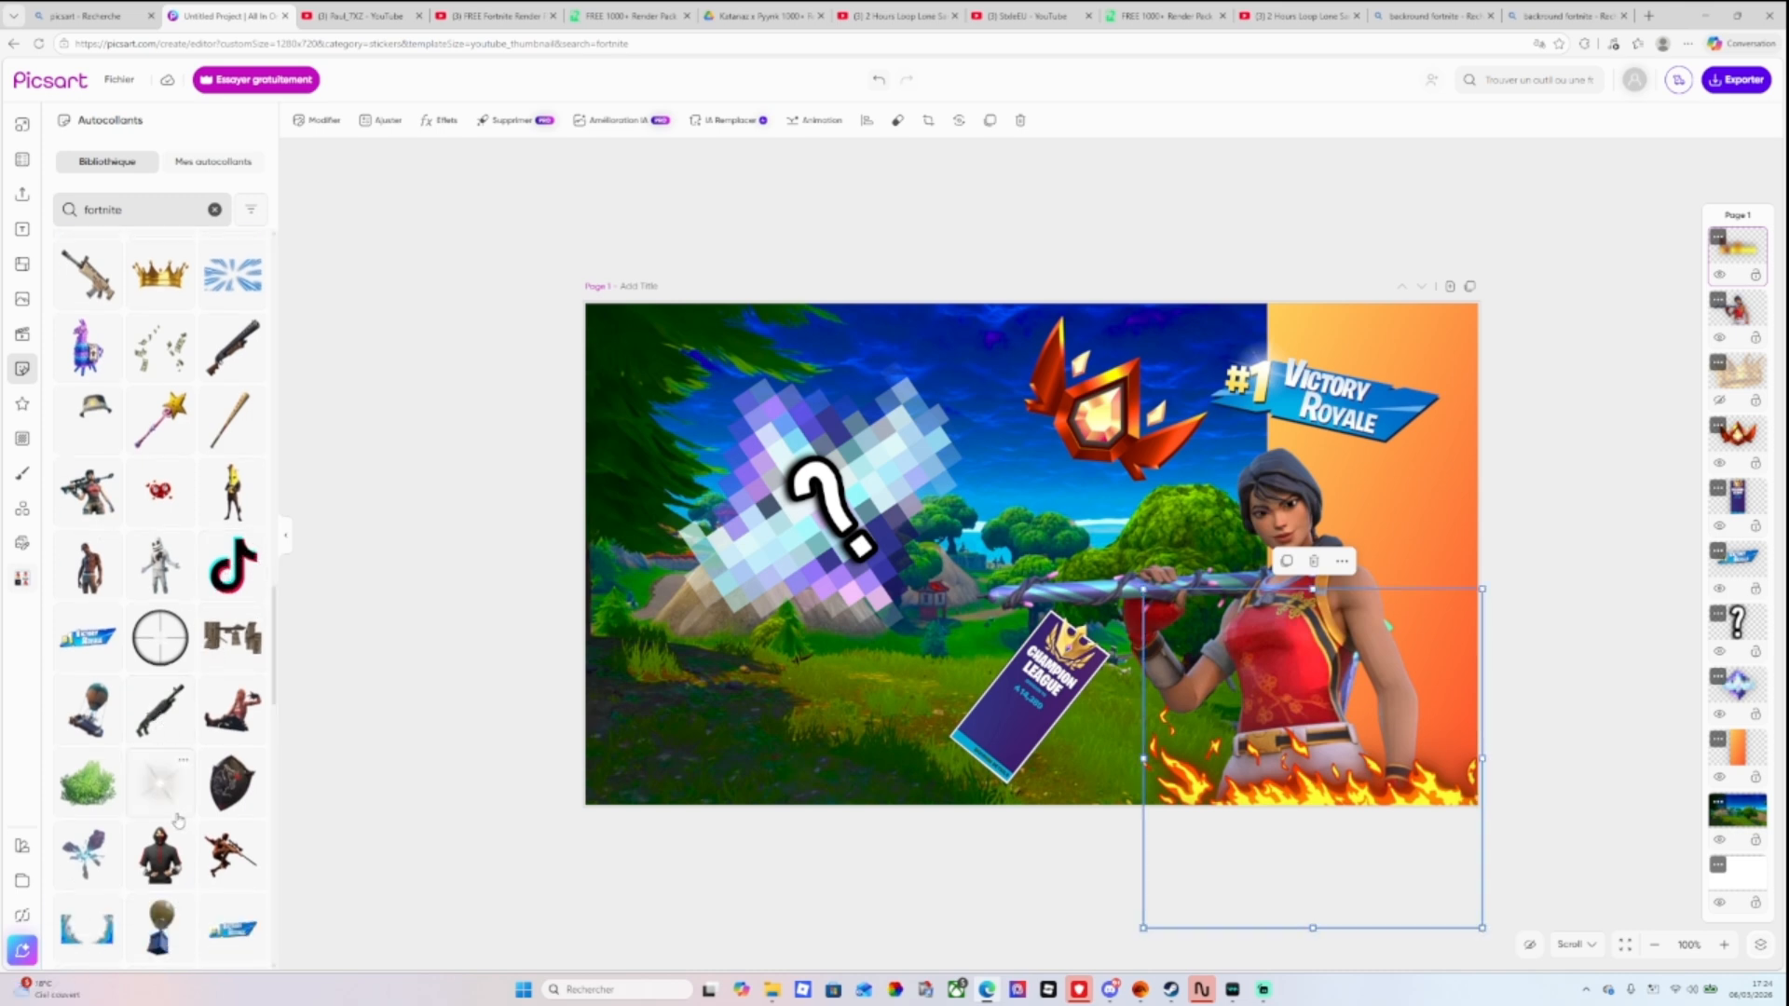
left_click(159, 783)
left_click_drag(1034, 564, 1015, 634)
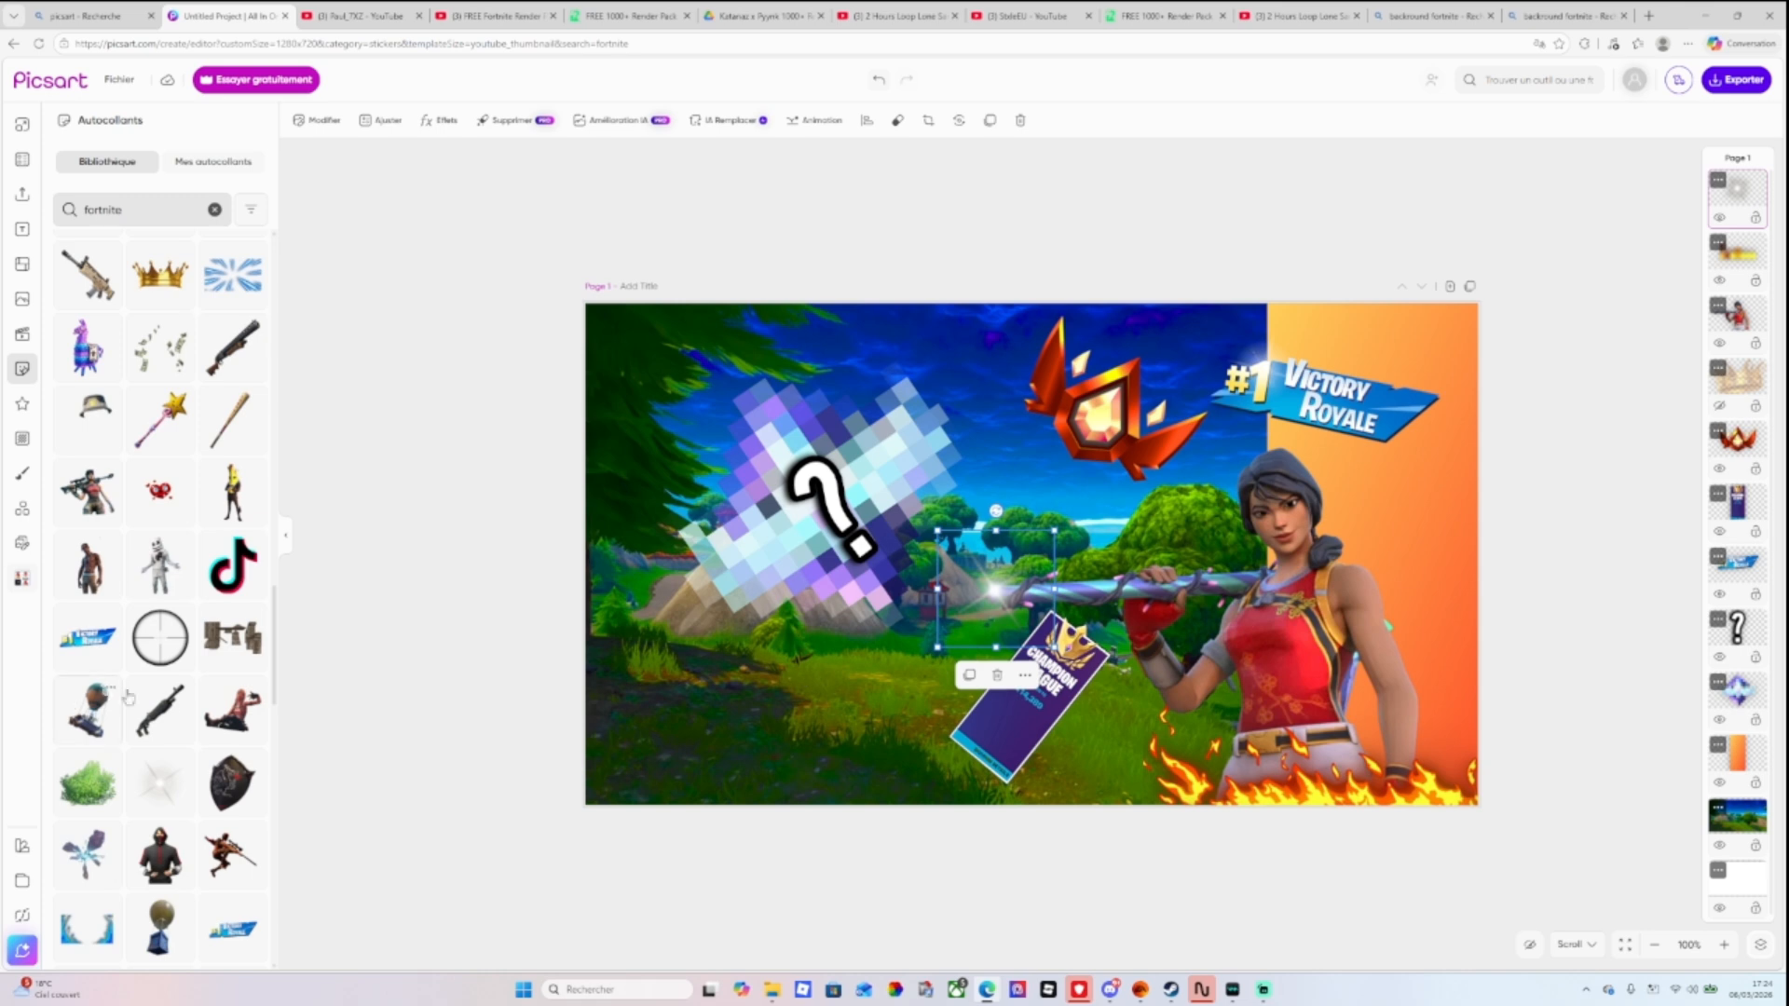
Add the white burst-lines sticker and enlarge it over the upper part of the scene.
scroll(140, 699, "down", 1)
scroll(170, 701, "down", 2)
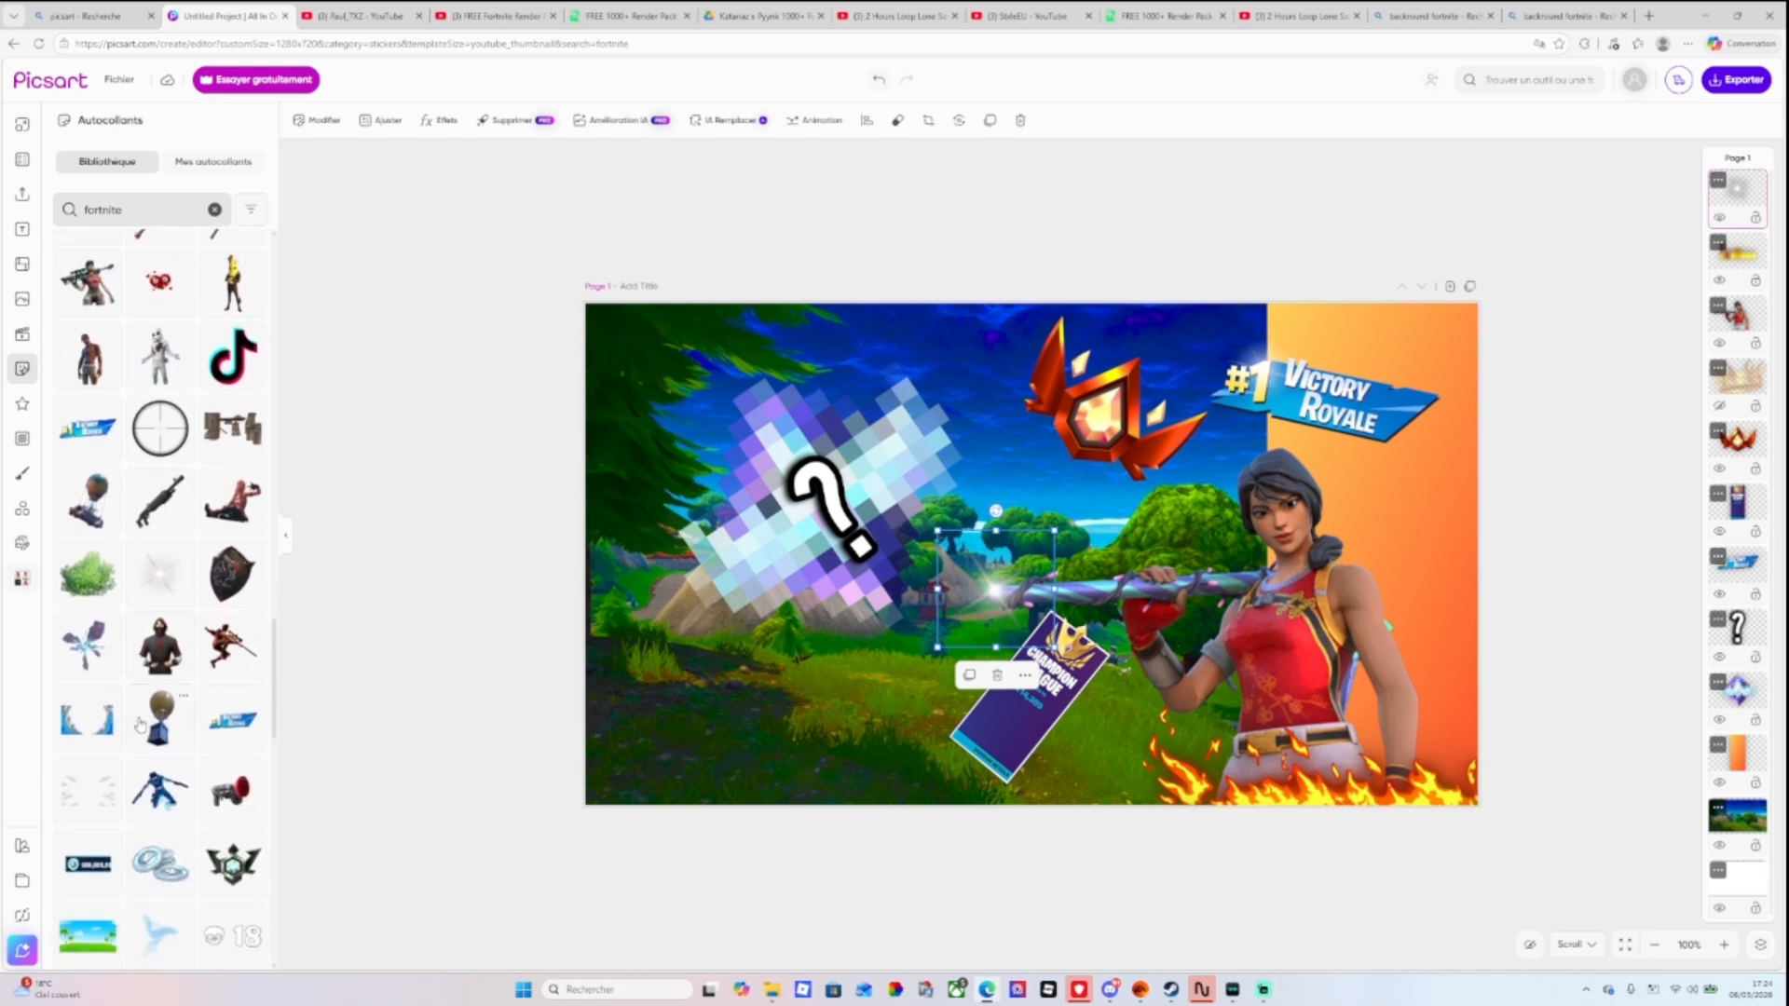
left_click(97, 783)
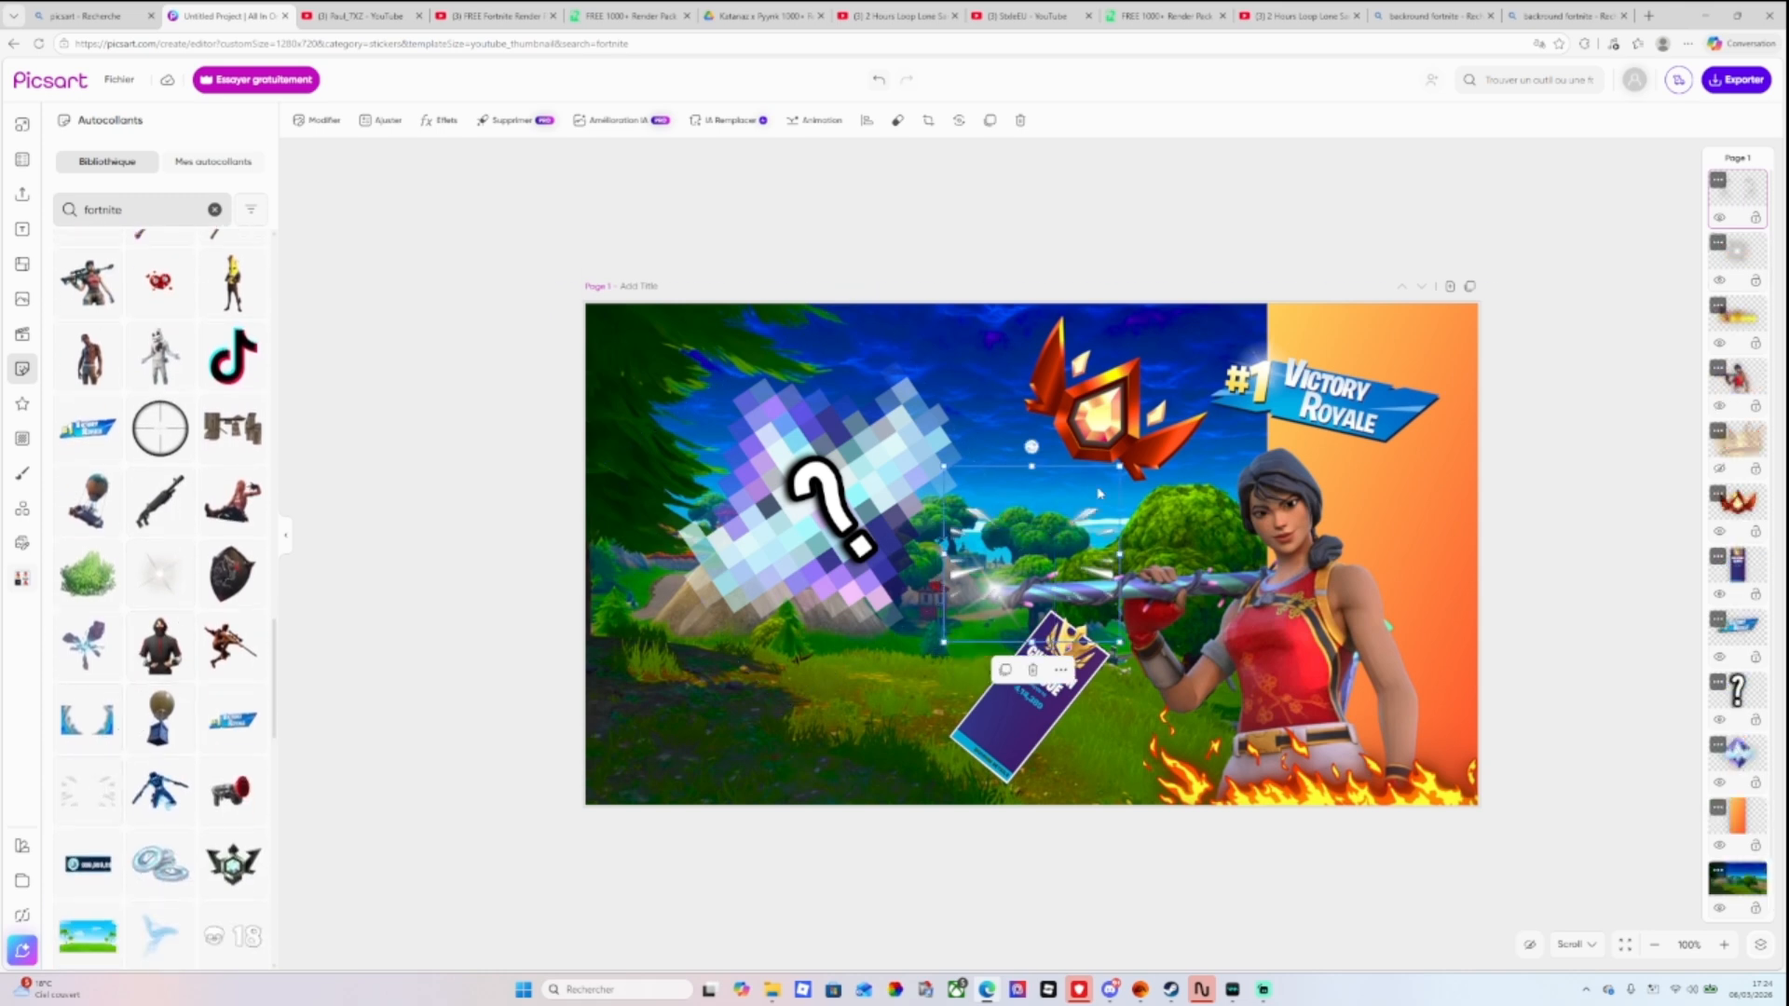
left_click_drag(1115, 465, 1417, 169)
mouse_move(1449, 528)
left_mouse_down()
mouse_move(1541, 559)
mouse_move(1502, 568)
mouse_move(1447, 527)
left_mouse_up()
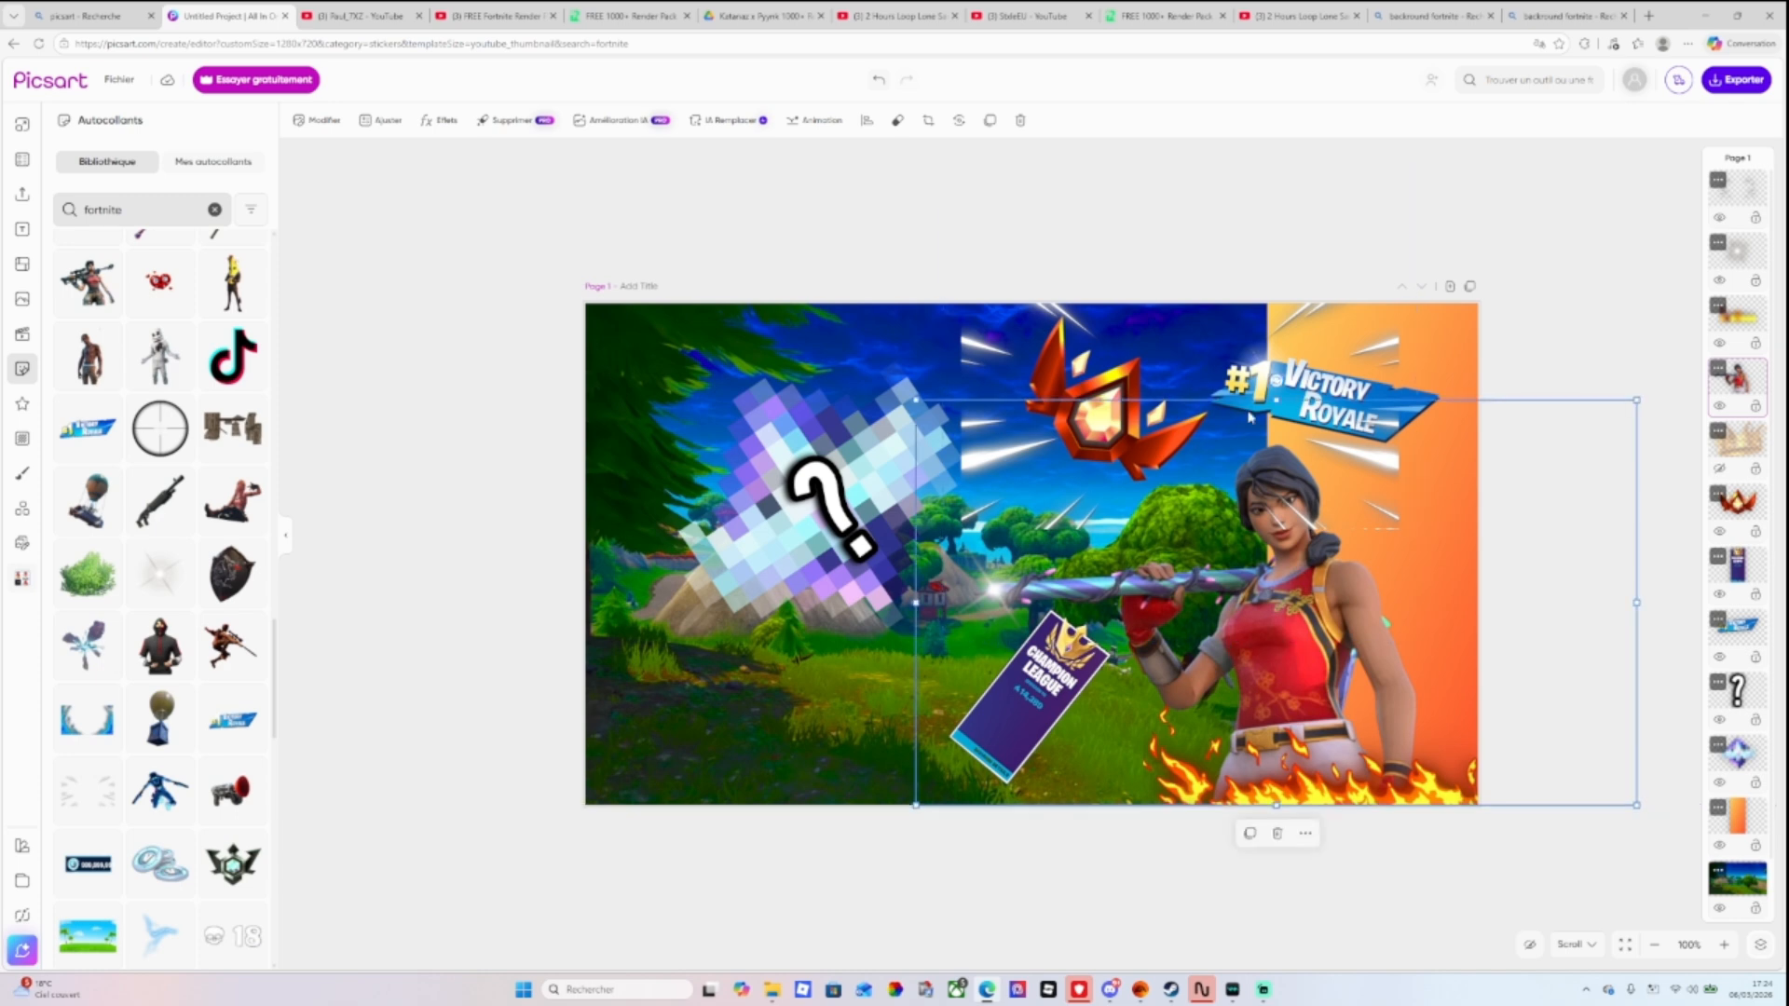
Enlarge the burst-lines sticker beyond the canvas and position it so the white lines point inward from all the edges.
left_click(994, 472)
left_click_drag(942, 641, 467, 879)
left_click_drag(741, 679, 710, 684)
left_click_drag(556, 172, 415, 135)
mouse_move(866, 361)
left_mouse_down()
mouse_move(927, 351)
mouse_move(998, 383)
left_mouse_up()
mouse_move(677, 565)
left_mouse_down()
mouse_move(735, 770)
mouse_move(728, 873)
left_mouse_up()
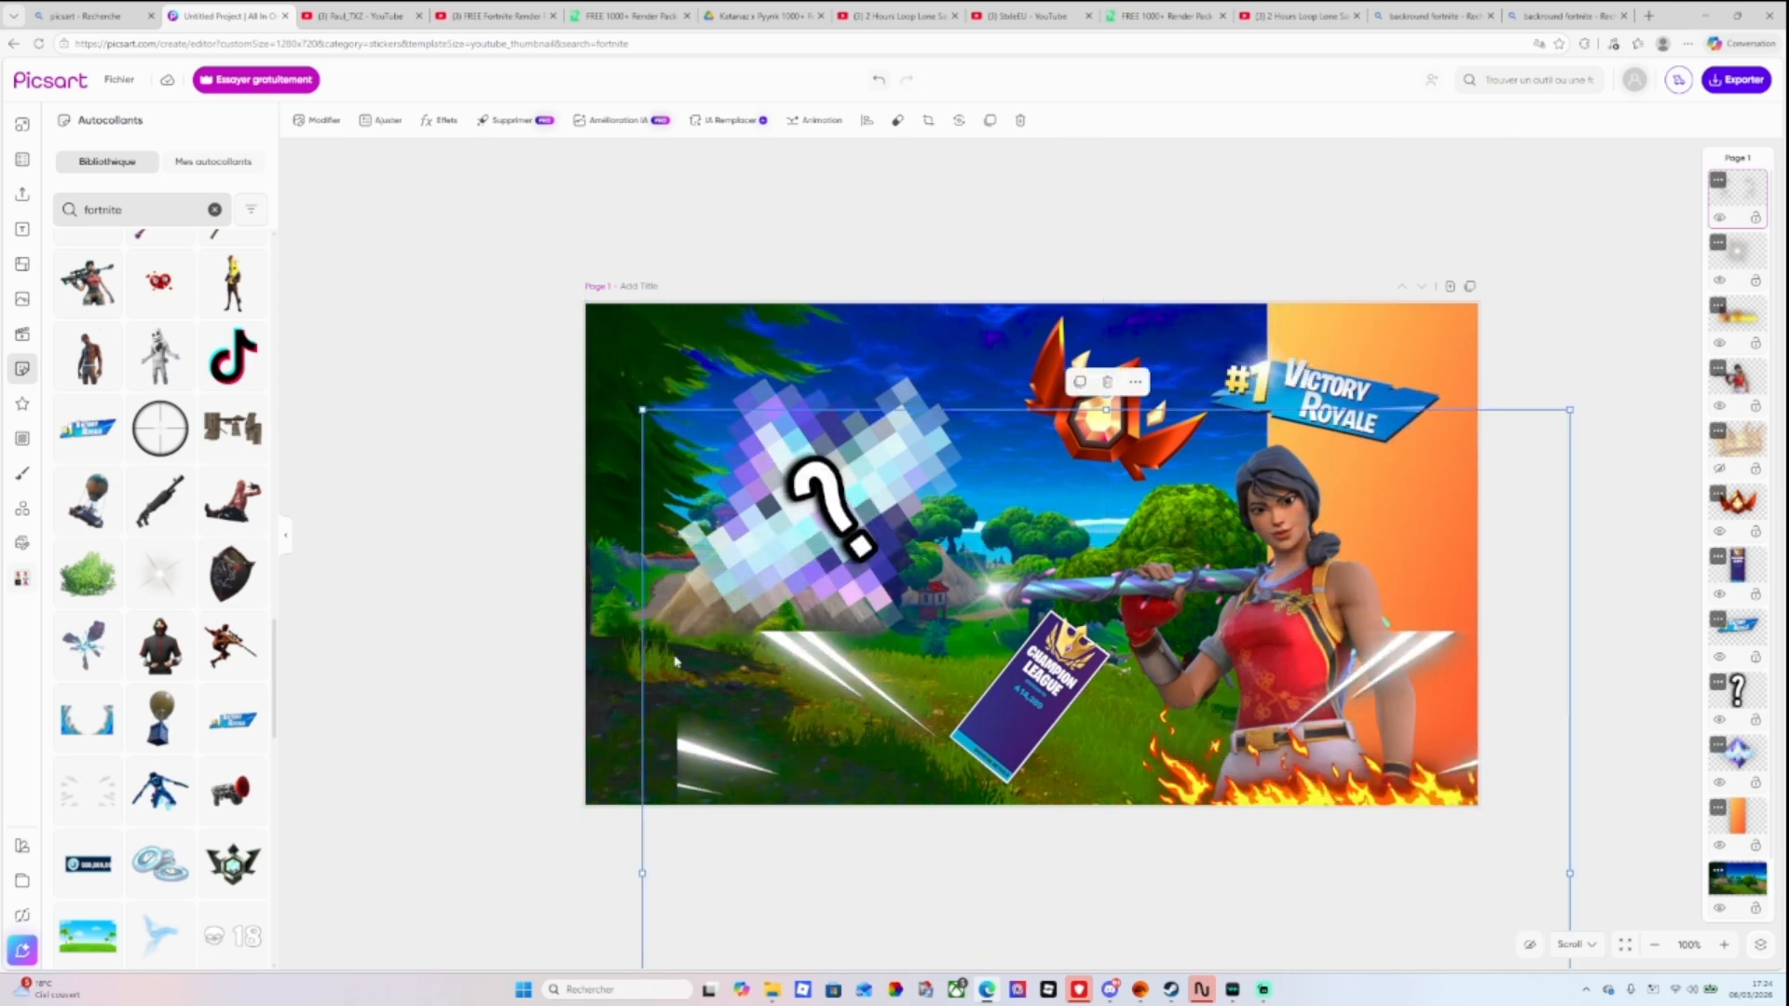
left_click_drag(642, 410, 513, 281)
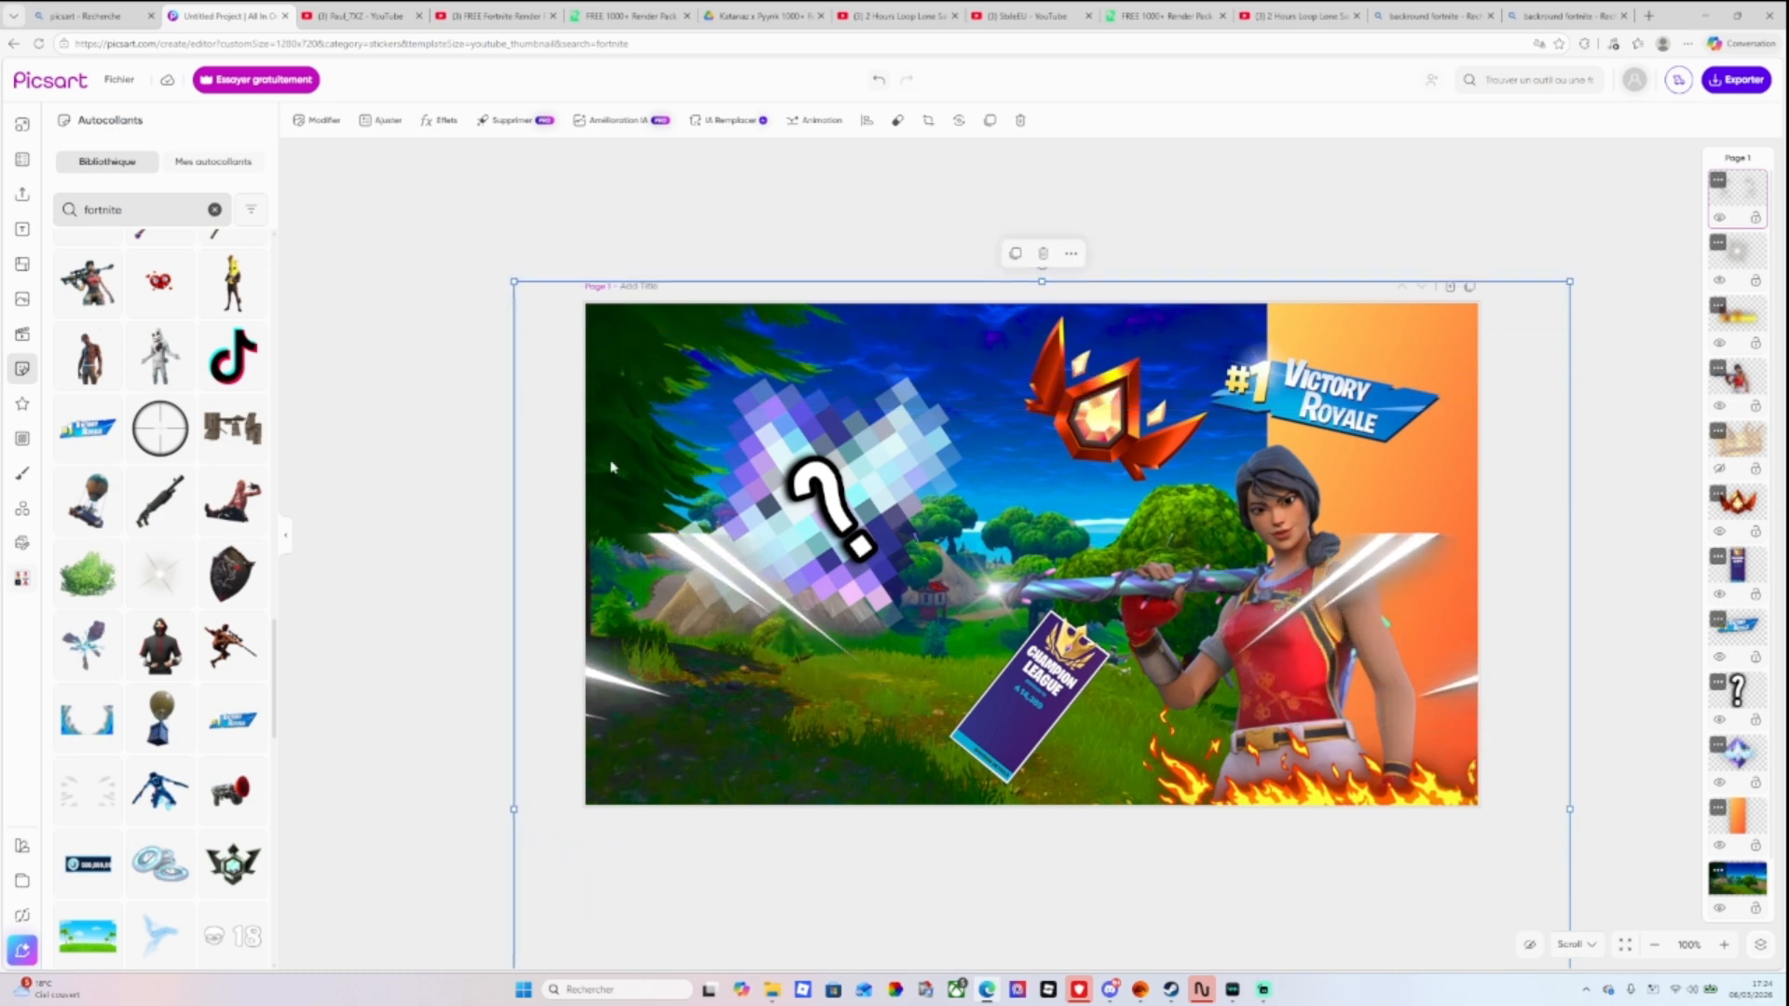
left_click_drag(611, 466, 756, 310)
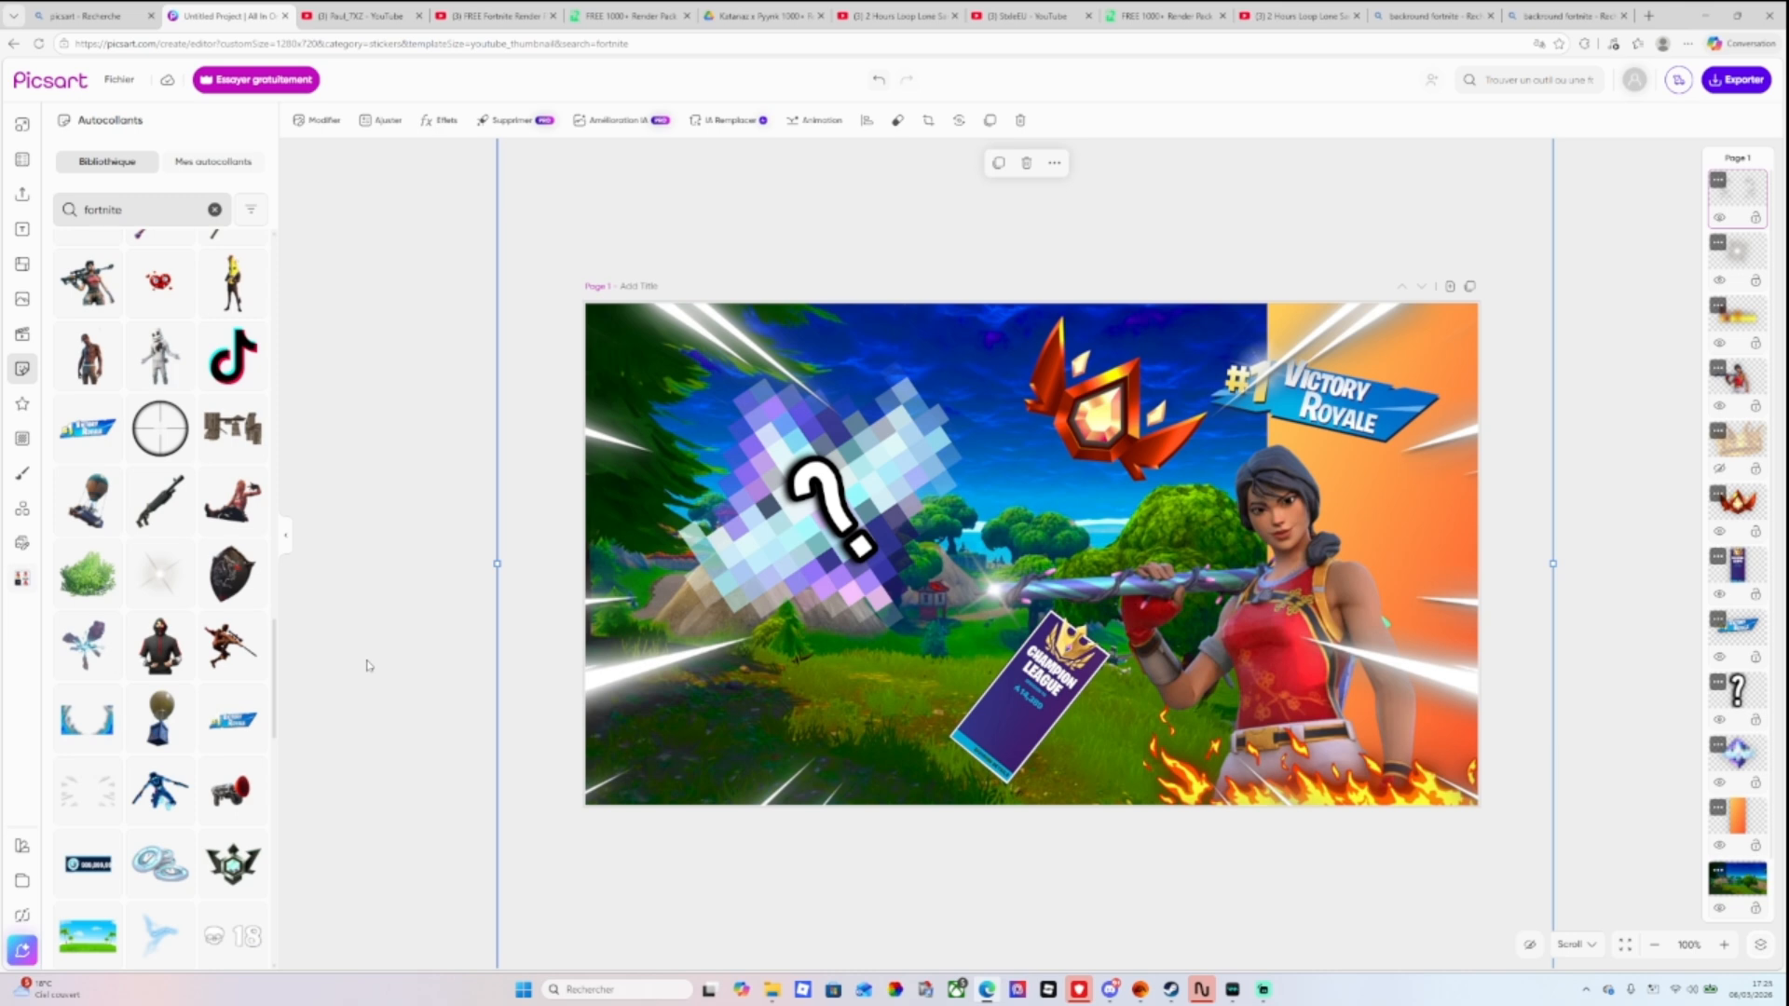
Add the gold "61" badge sticker, shrink it, tilt it slightly to the left and place it below the pixelated emblem.
scroll(149, 652, "down", 3)
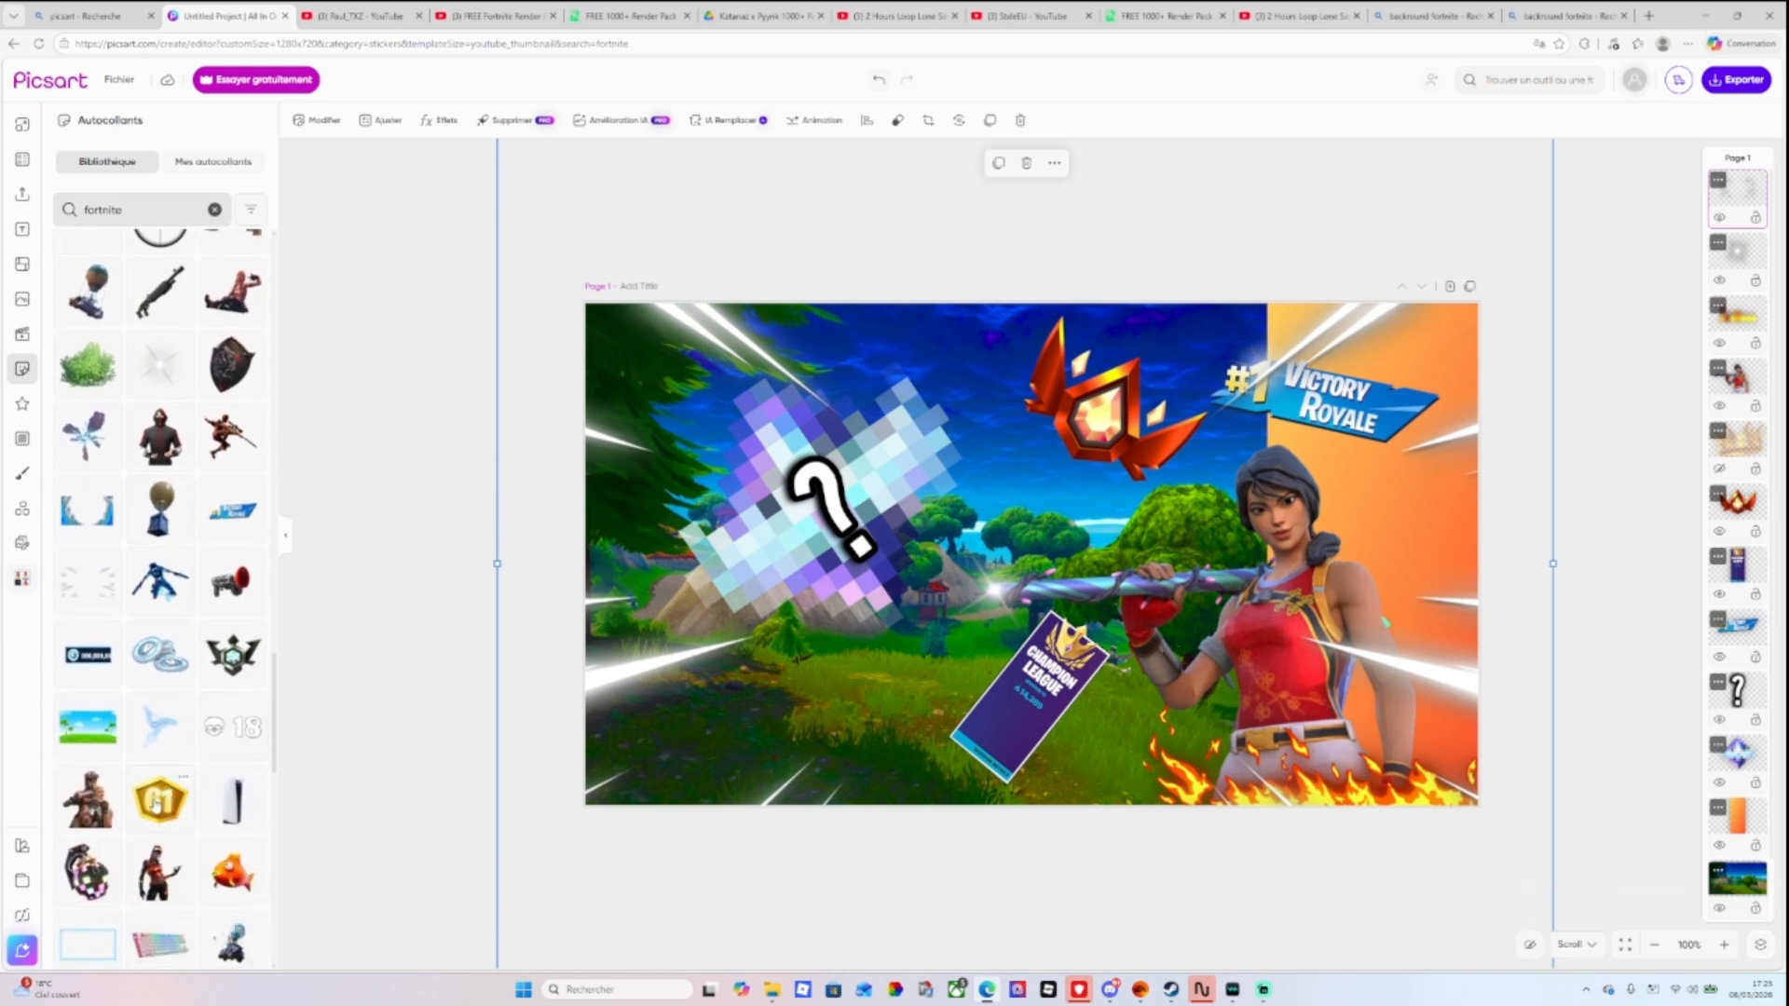
left_click(154, 803)
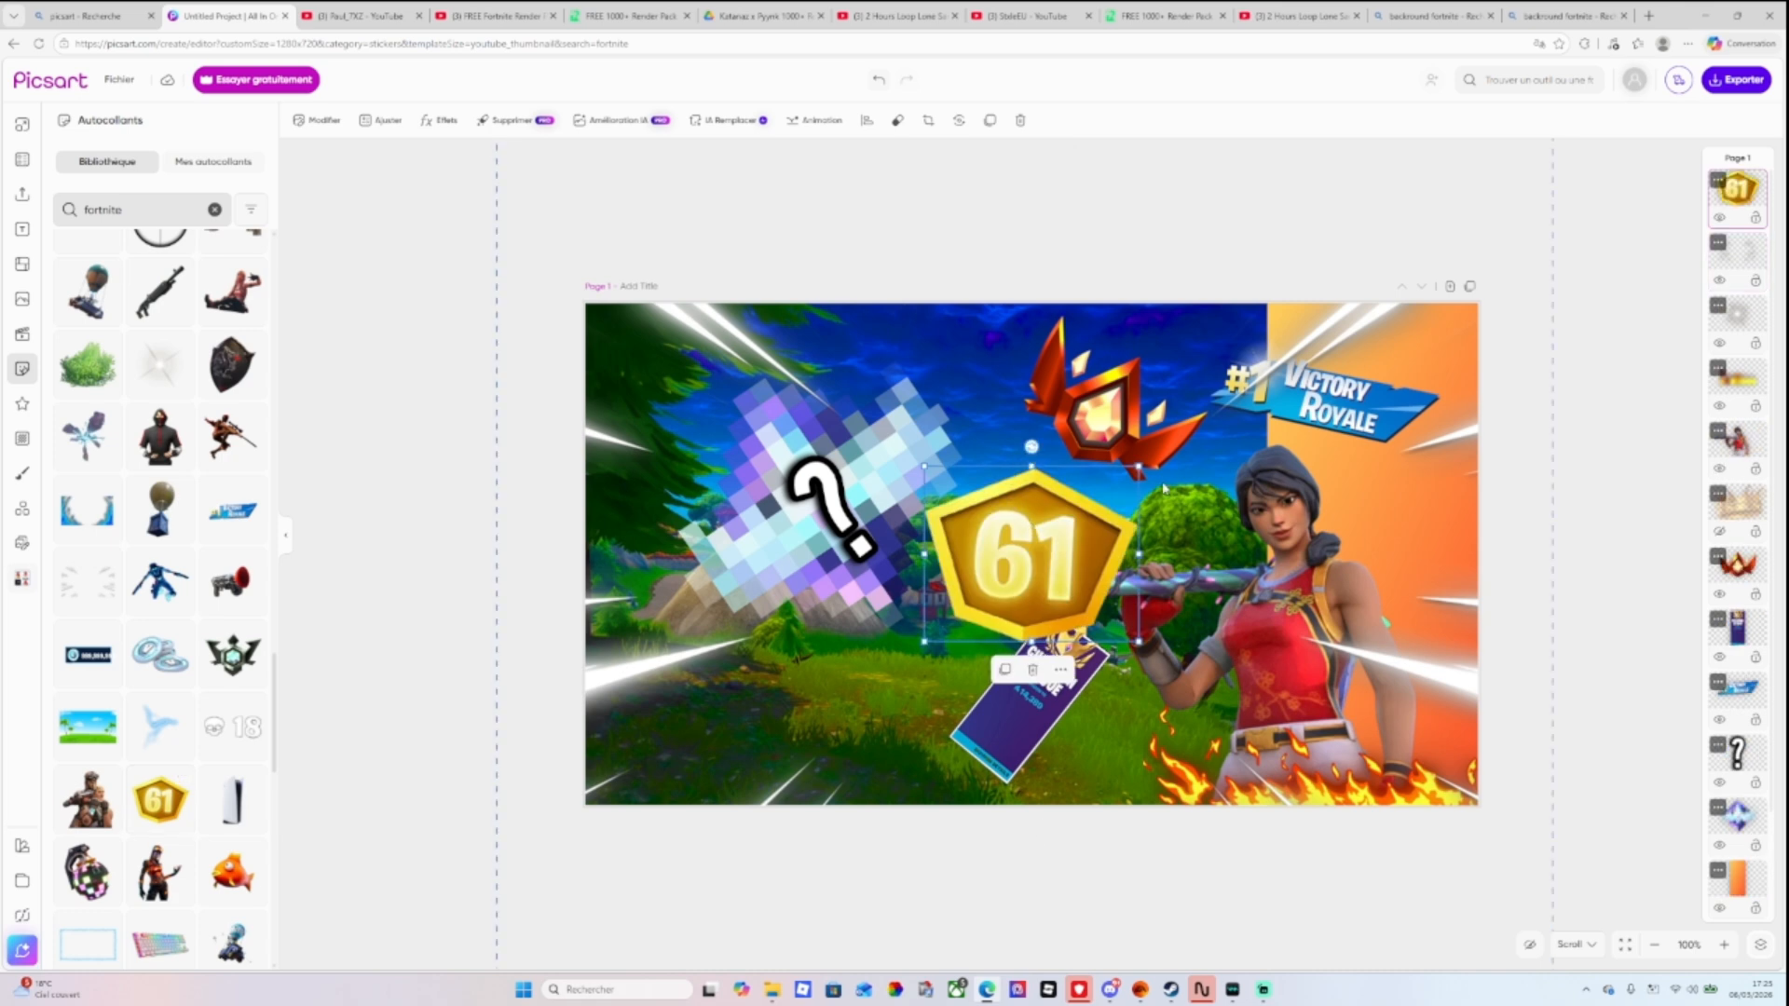
left_click_drag(1142, 464, 955, 594)
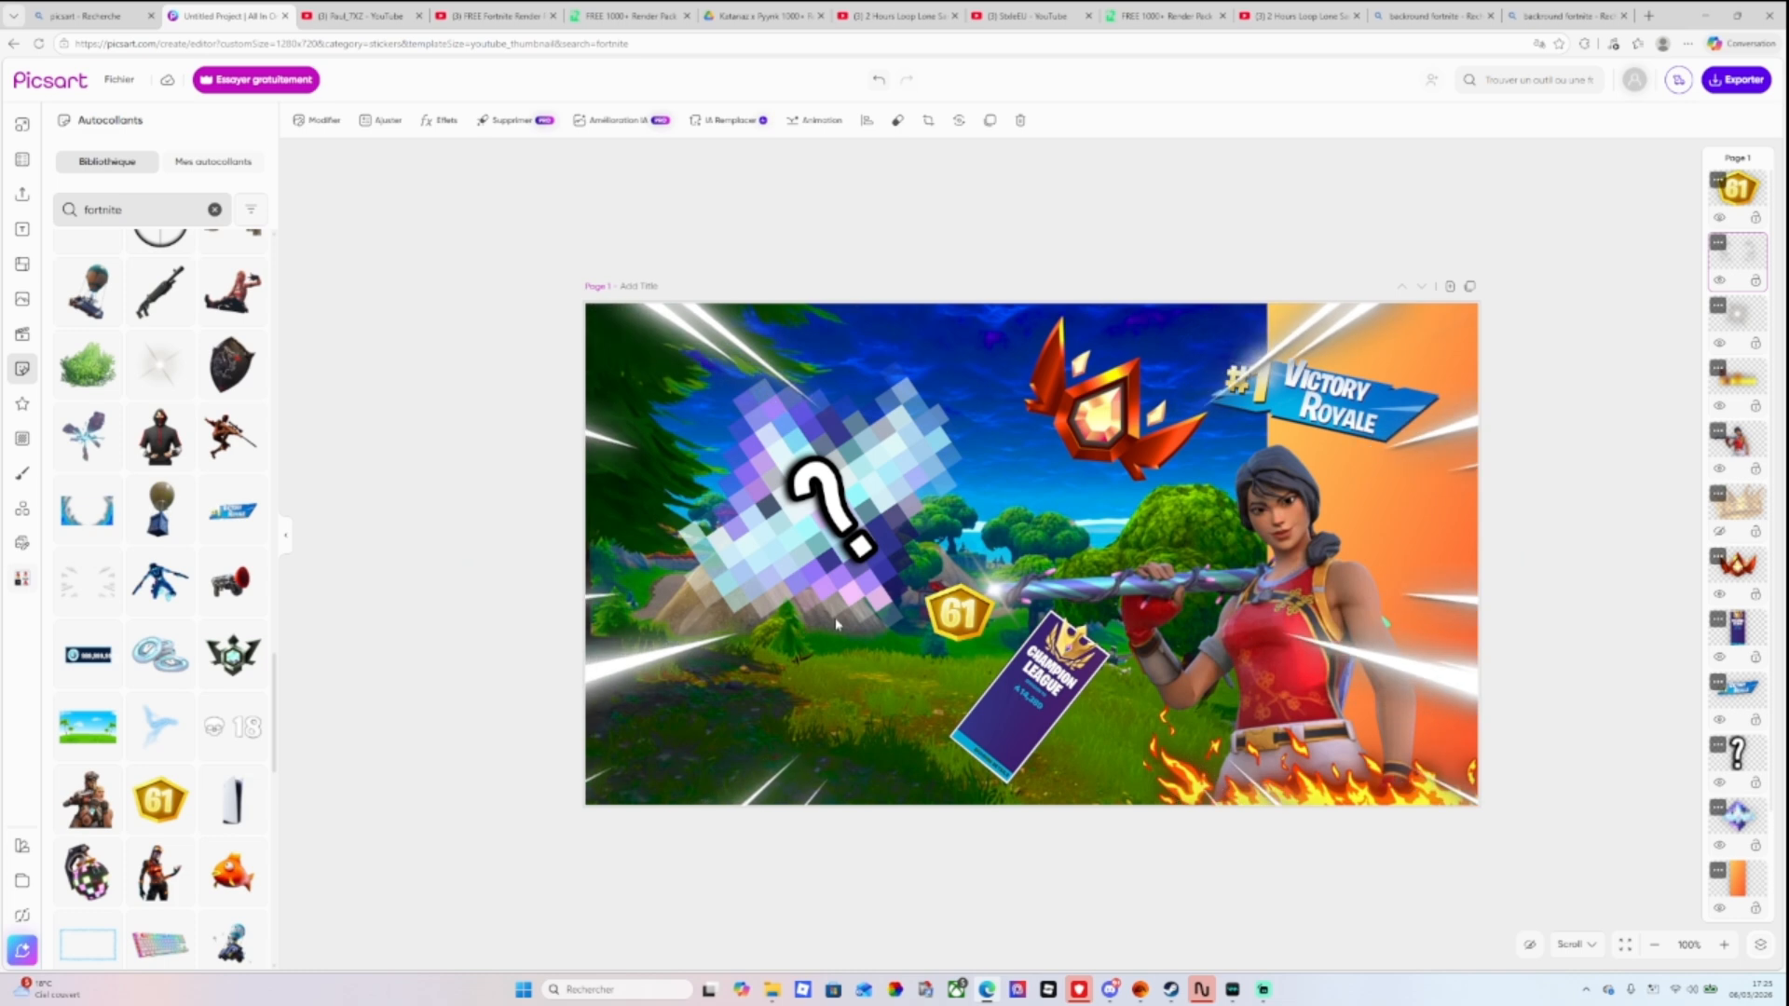
left_click_drag(958, 615, 859, 658)
scroll(146, 796, "down", 1)
scroll(147, 792, "down", 3)
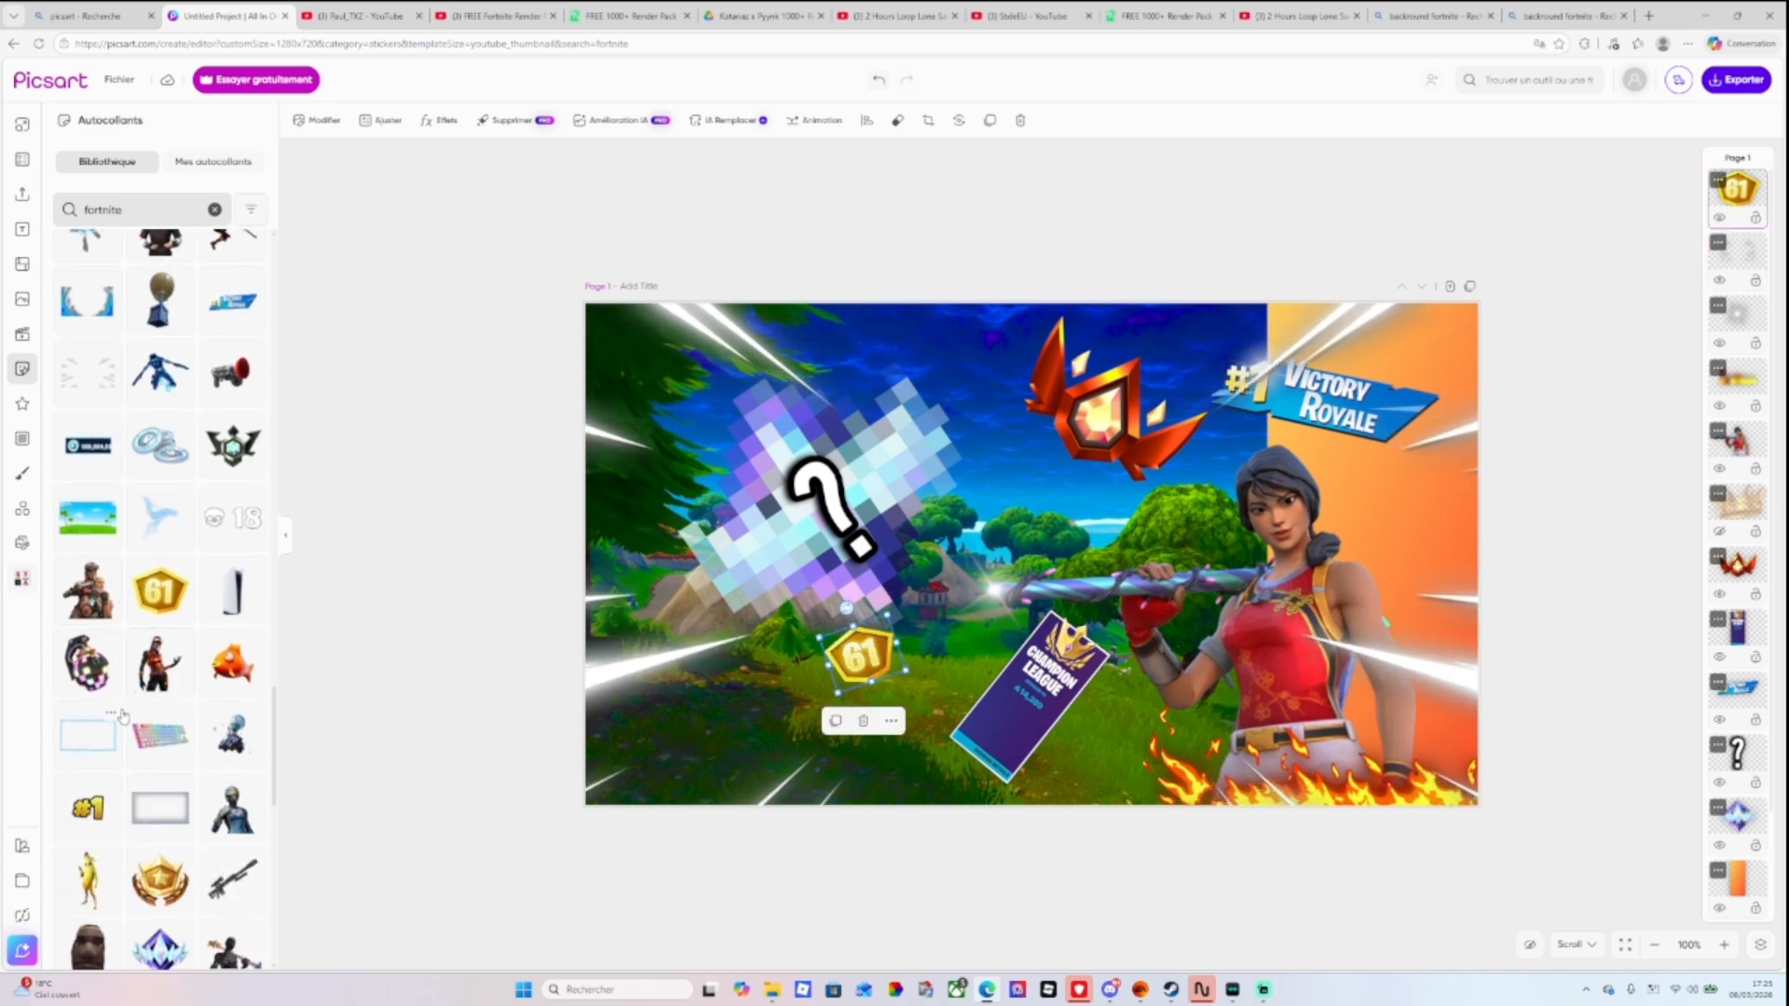
left_click(168, 827)
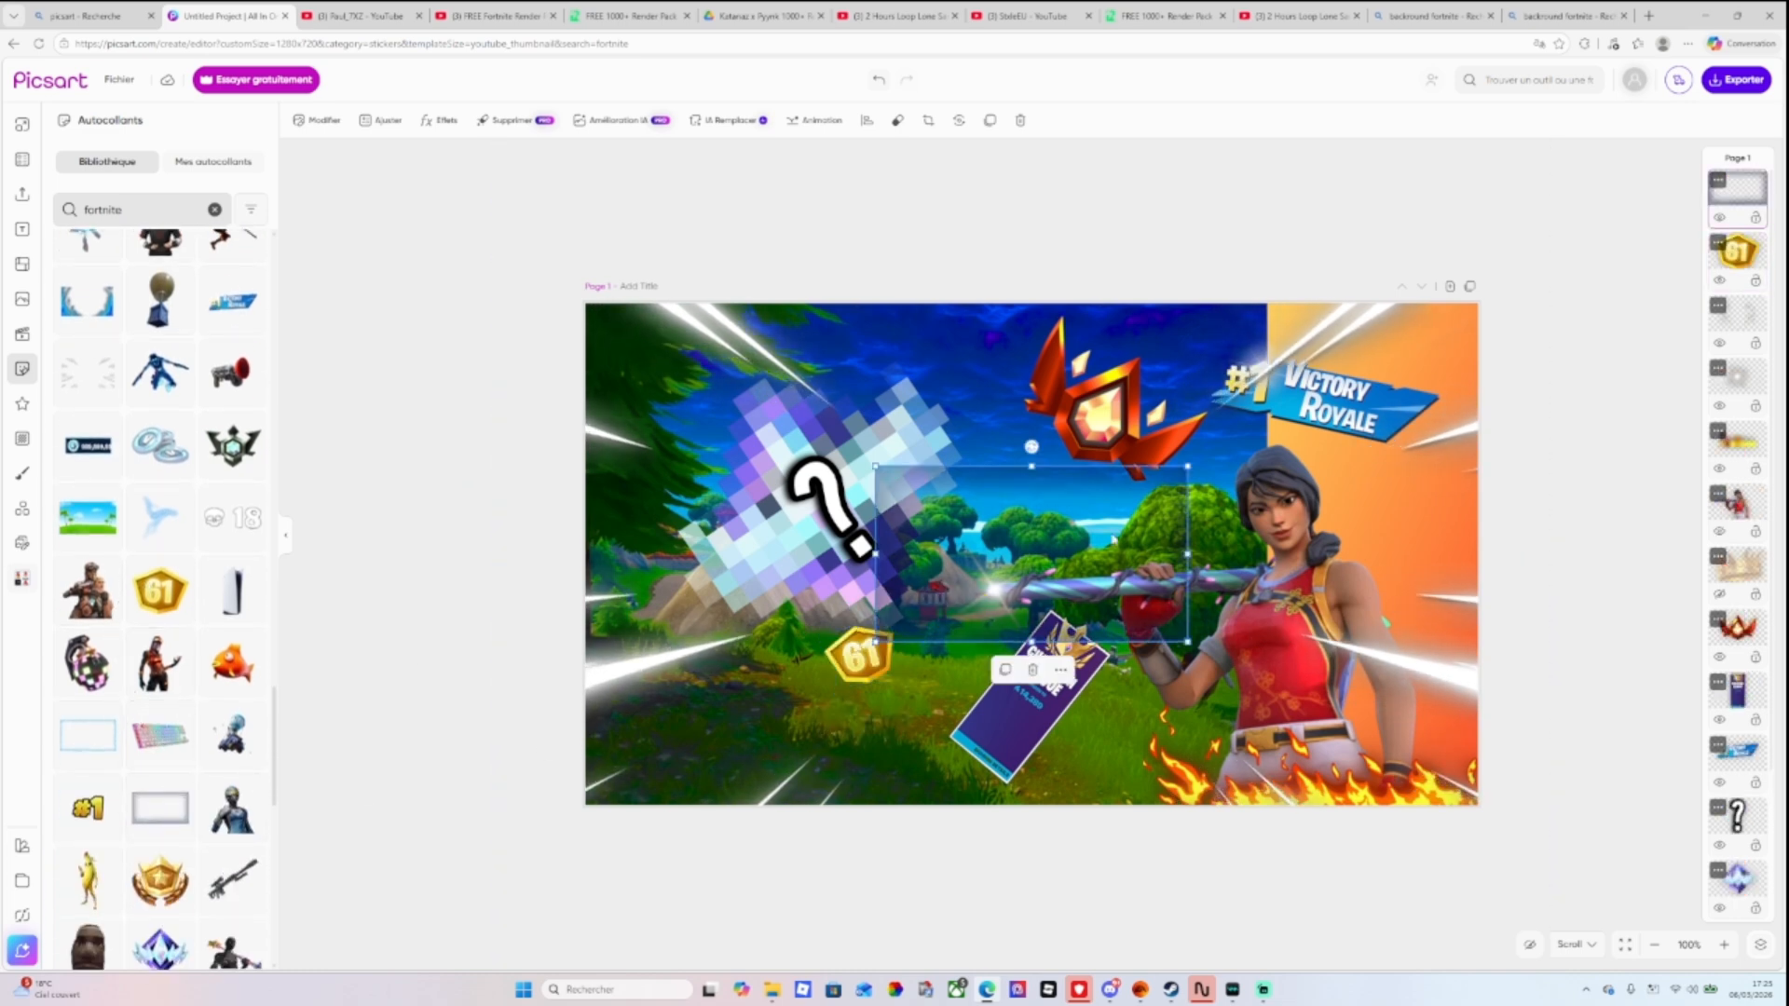
left_click_drag(1188, 467, 1440, 324)
right_click(1339, 482)
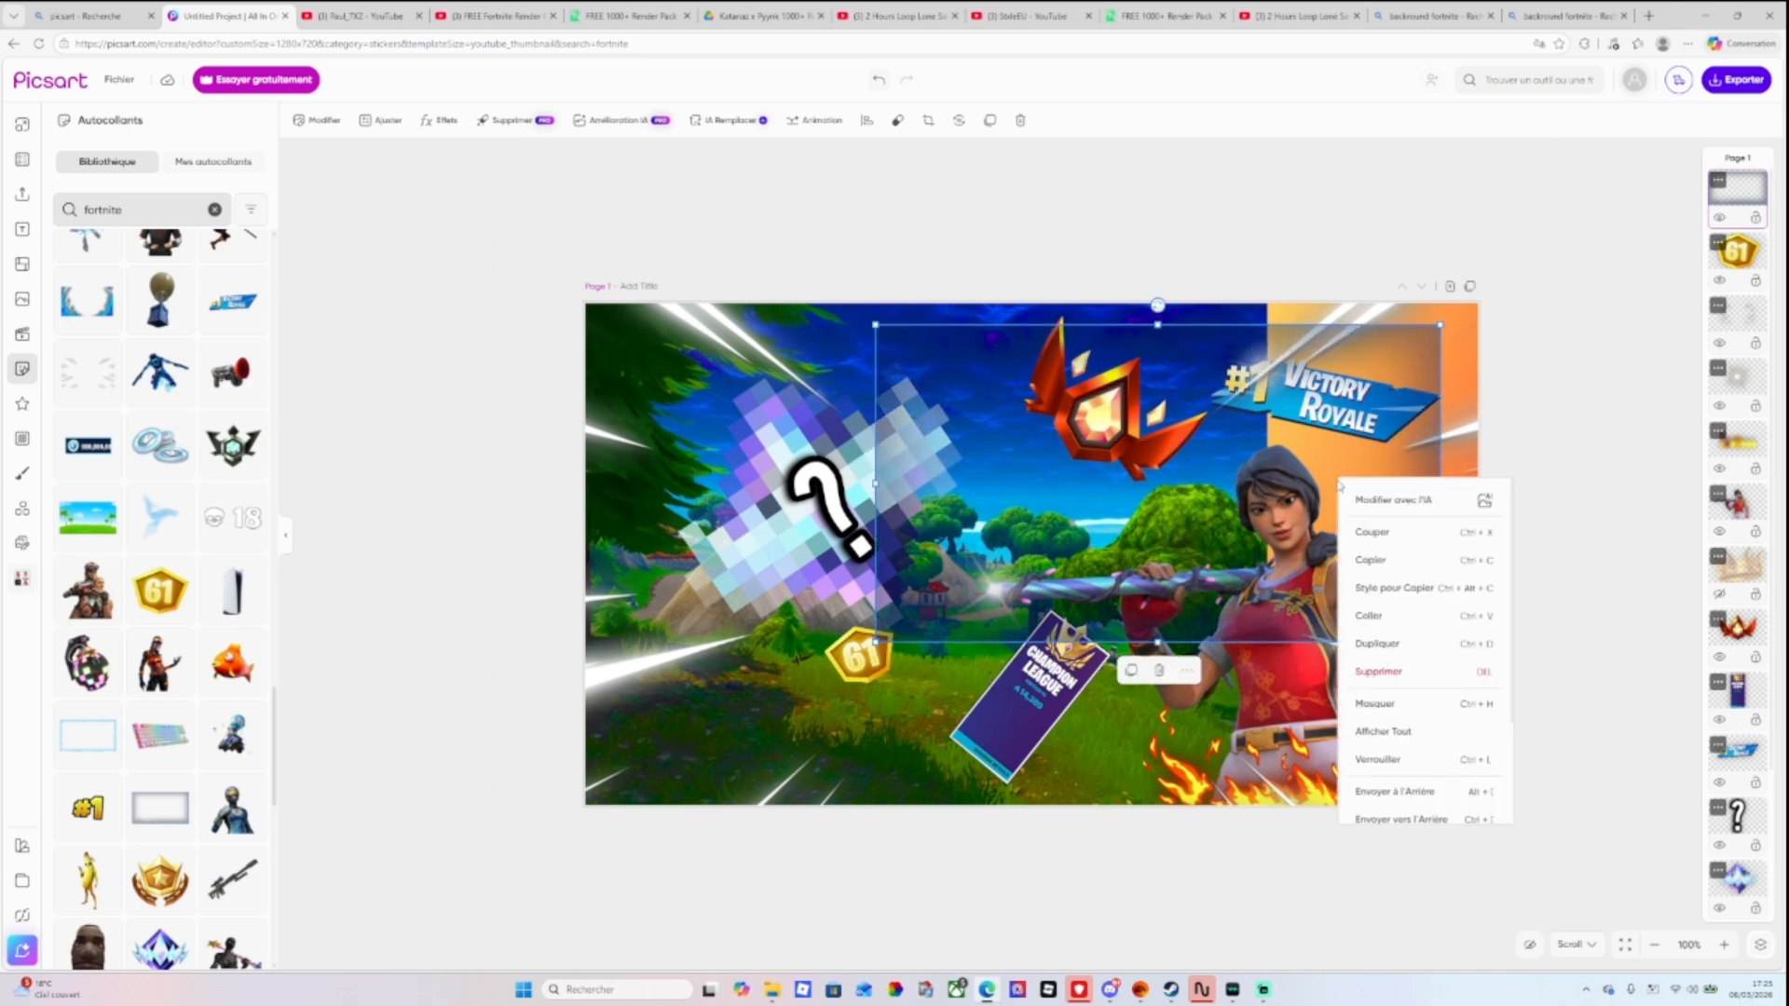
left_click(1165, 682)
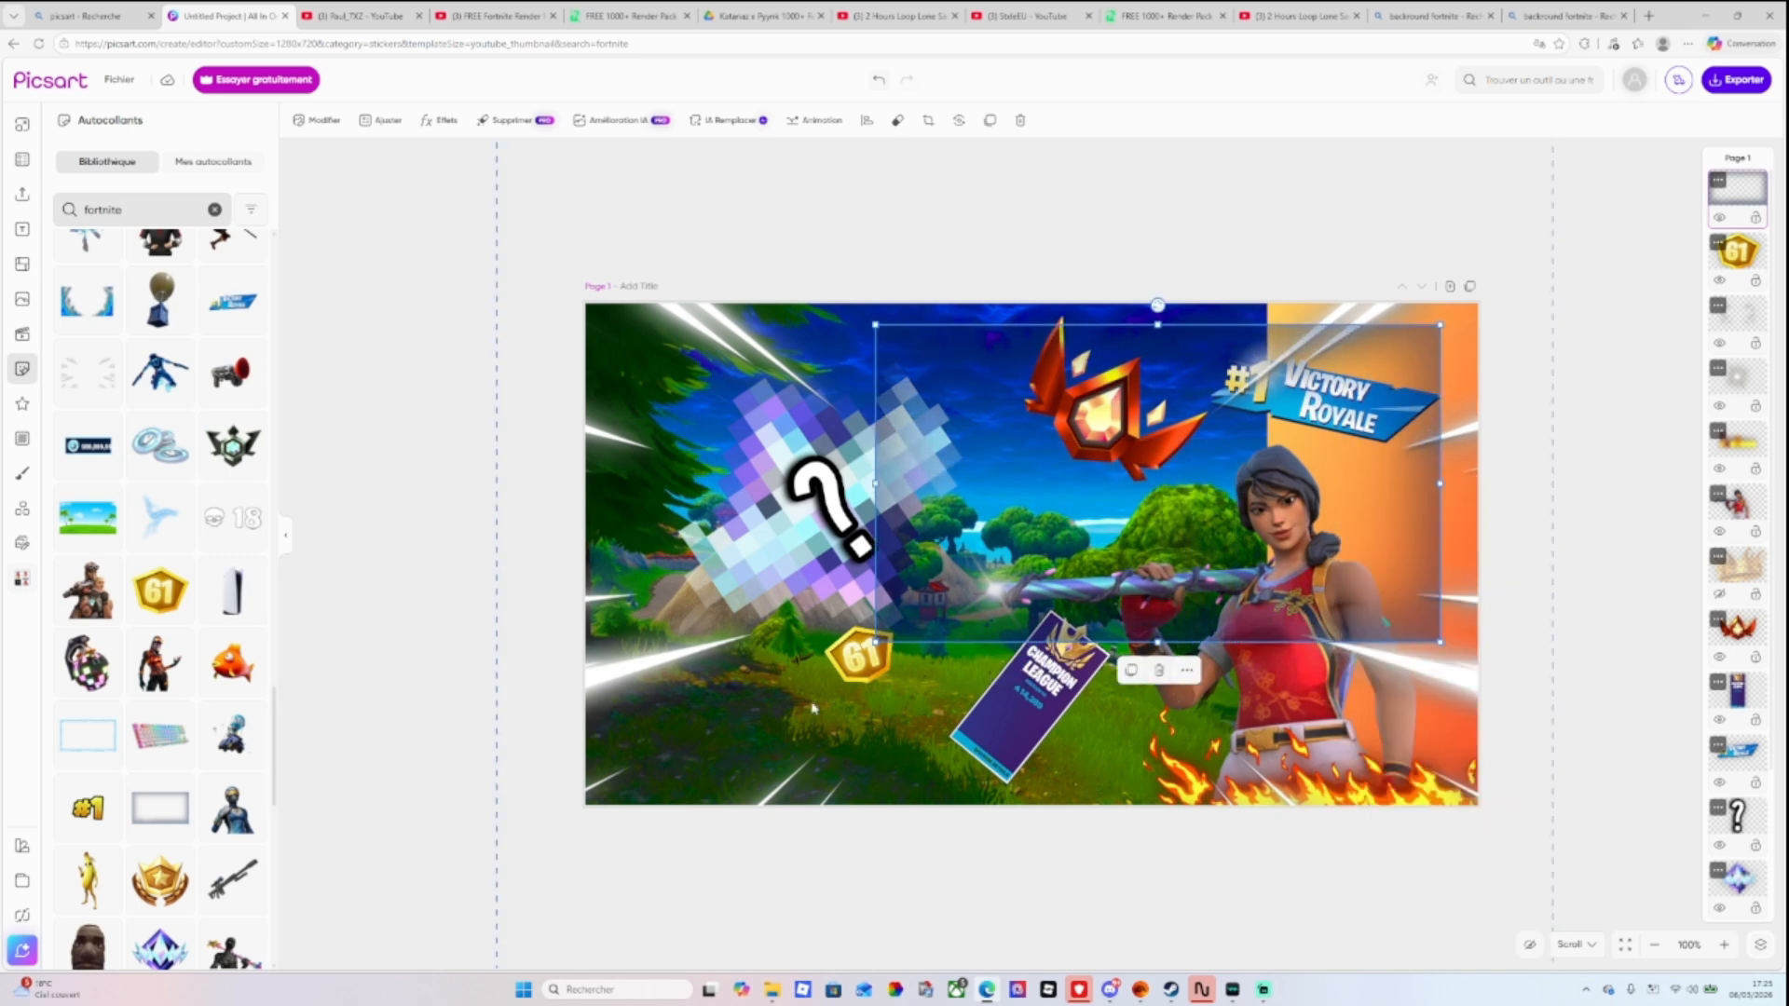
left_click(1160, 668)
scroll(158, 746, "down", 3)
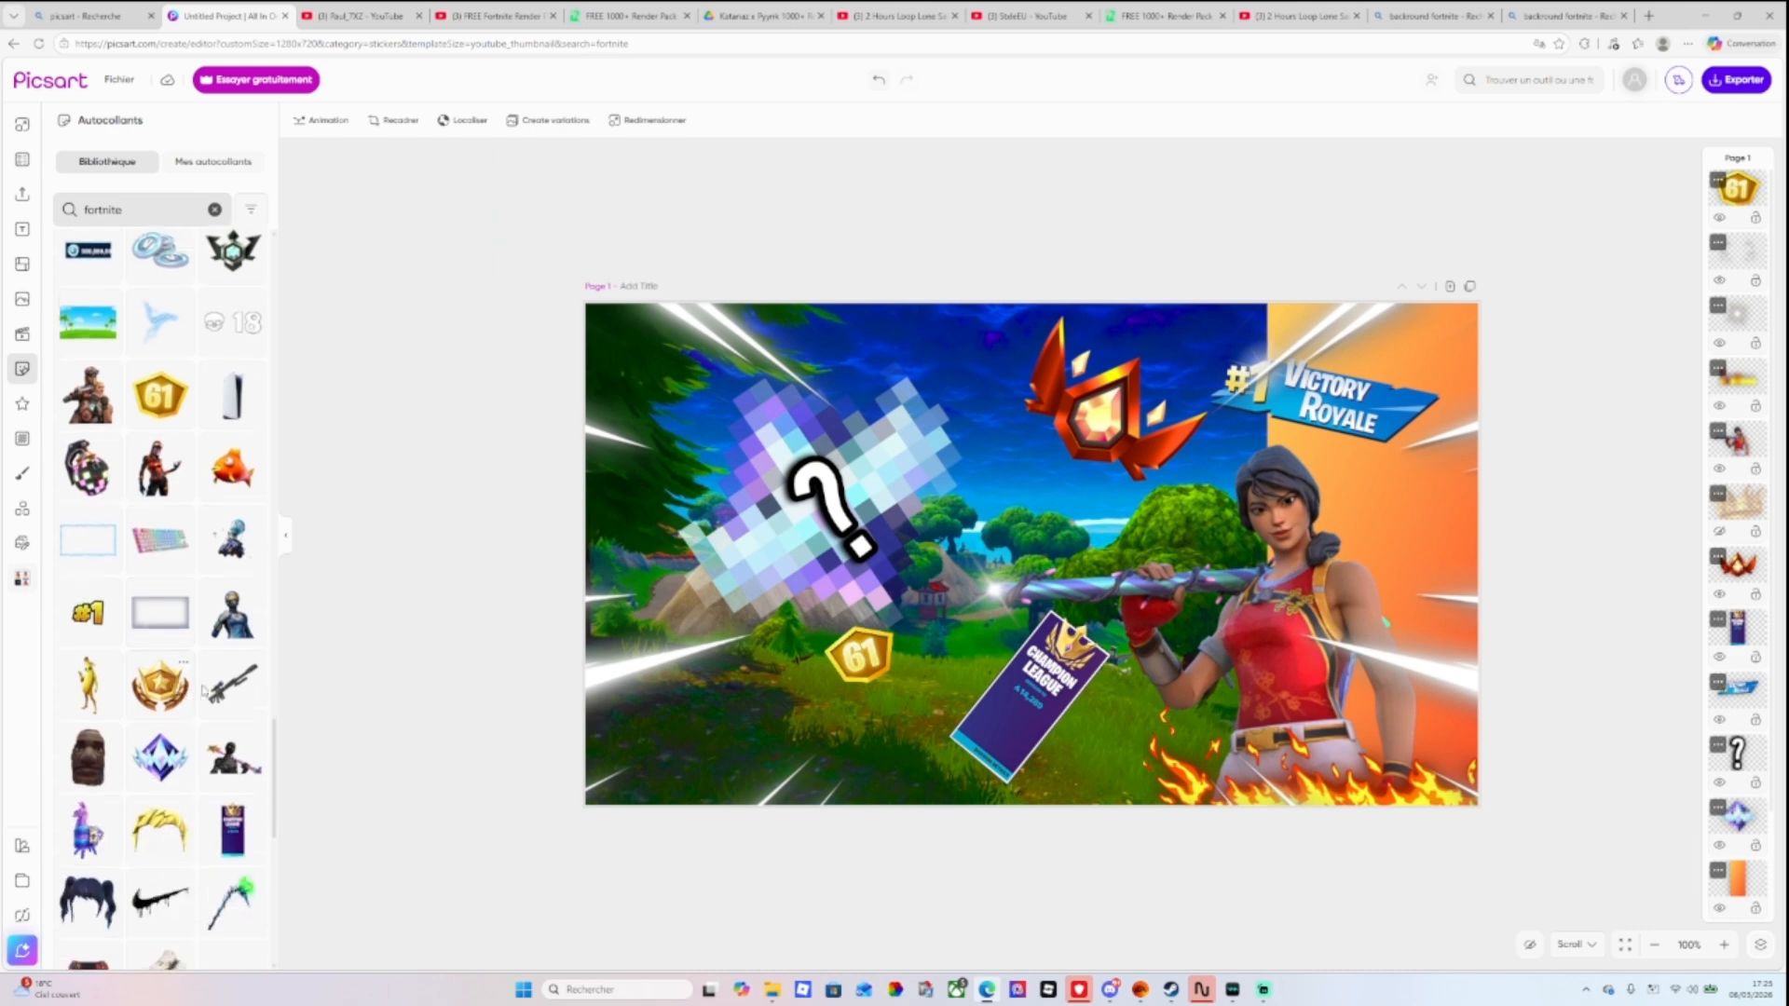
scroll(241, 529, "down", 3)
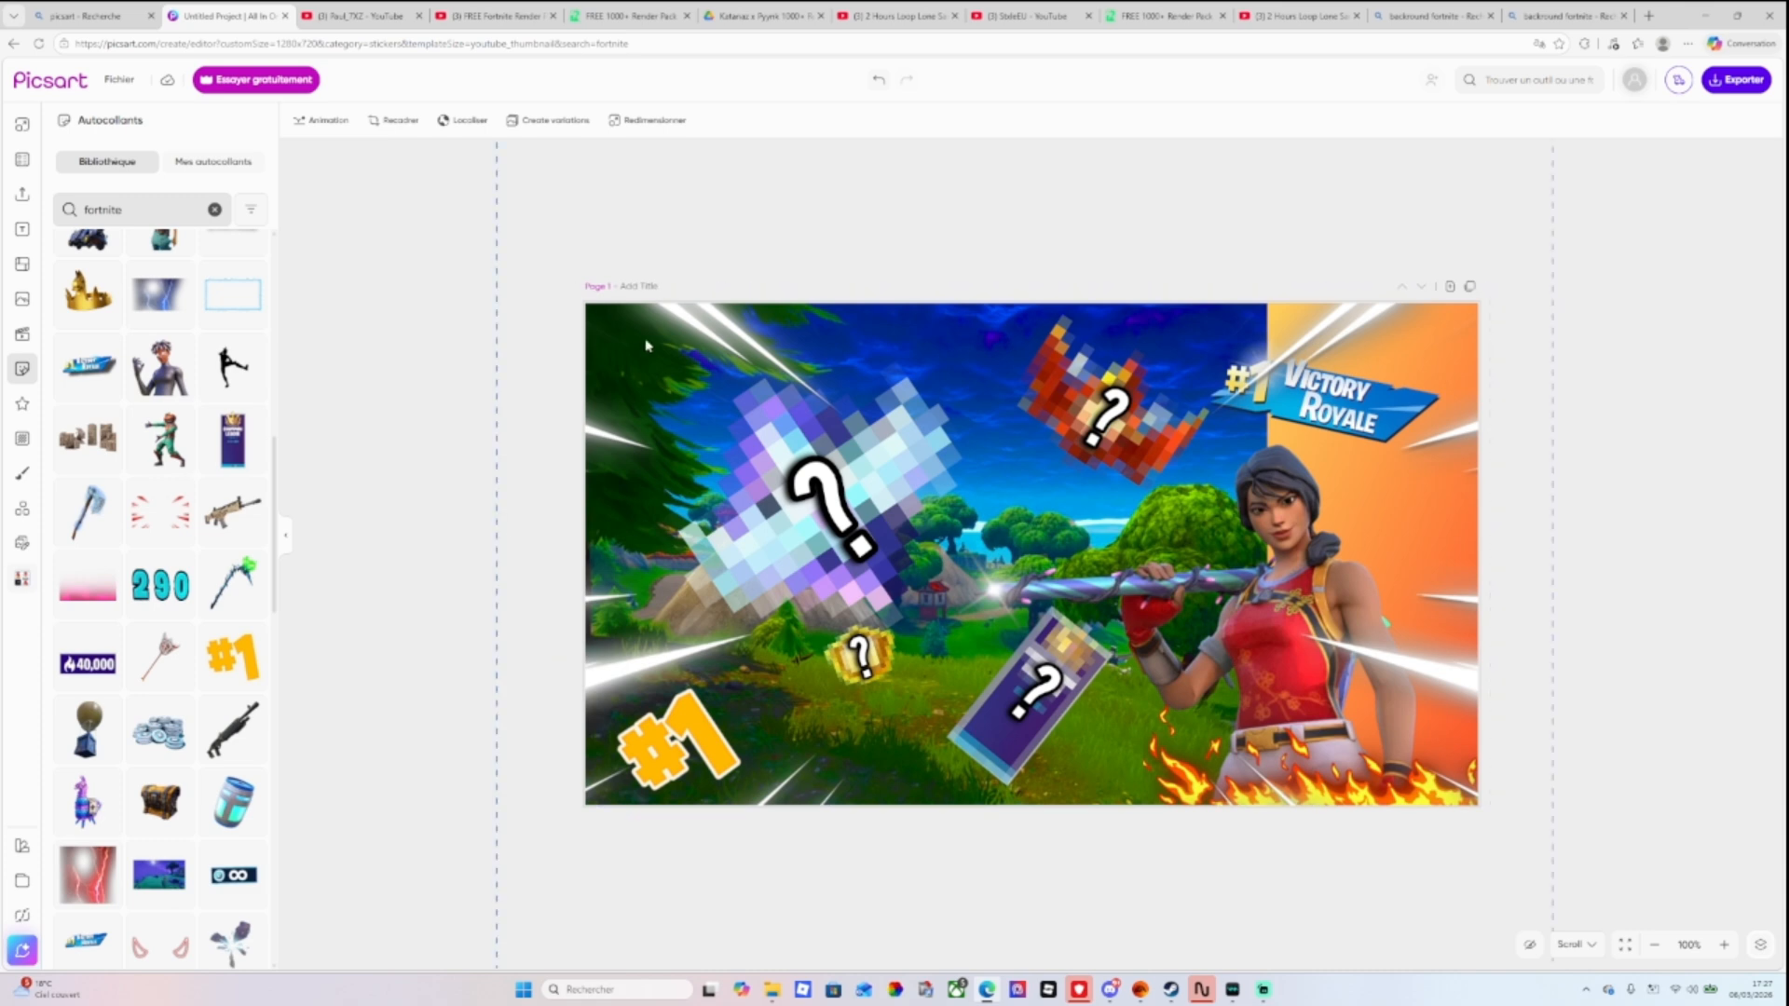
Shift the burst-lines sticker slightly down and to the right so its white lines still frame the scene.
left_click_drag(652, 348, 615, 426)
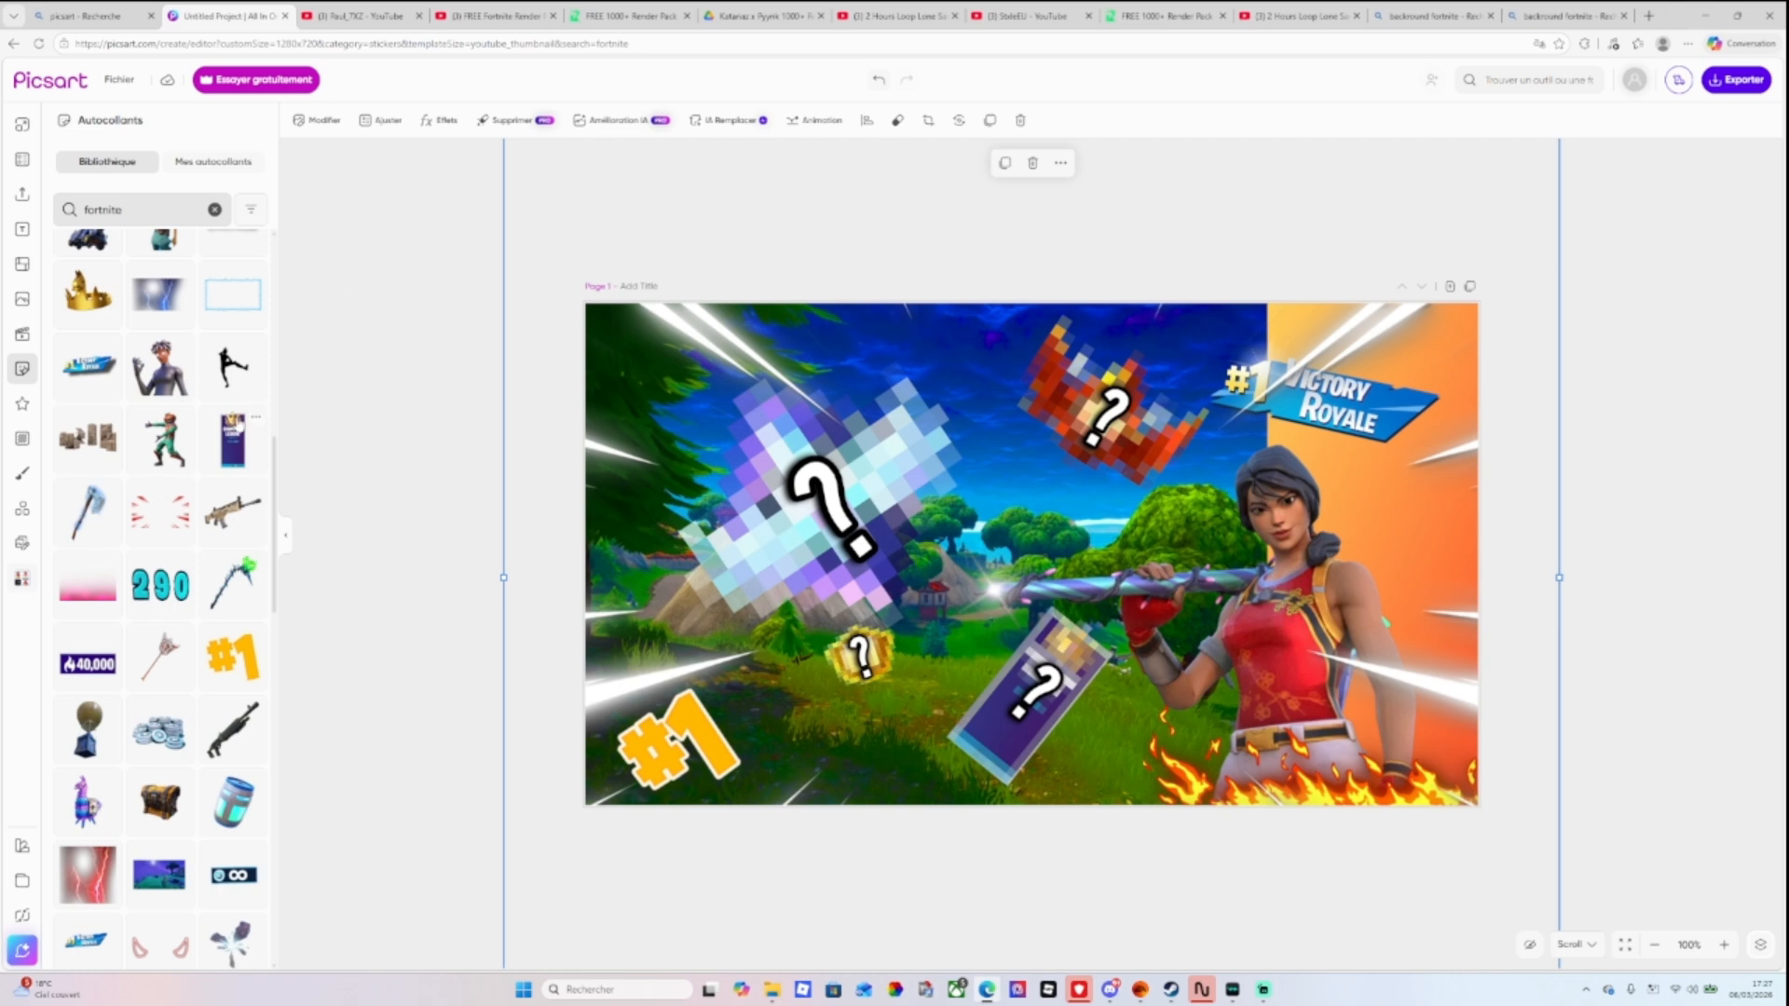
Look through the Fortnite sticker results for another element that could suit the thumbnail.
scroll(244, 410, "down", 10)
scroll(250, 410, "down", 5)
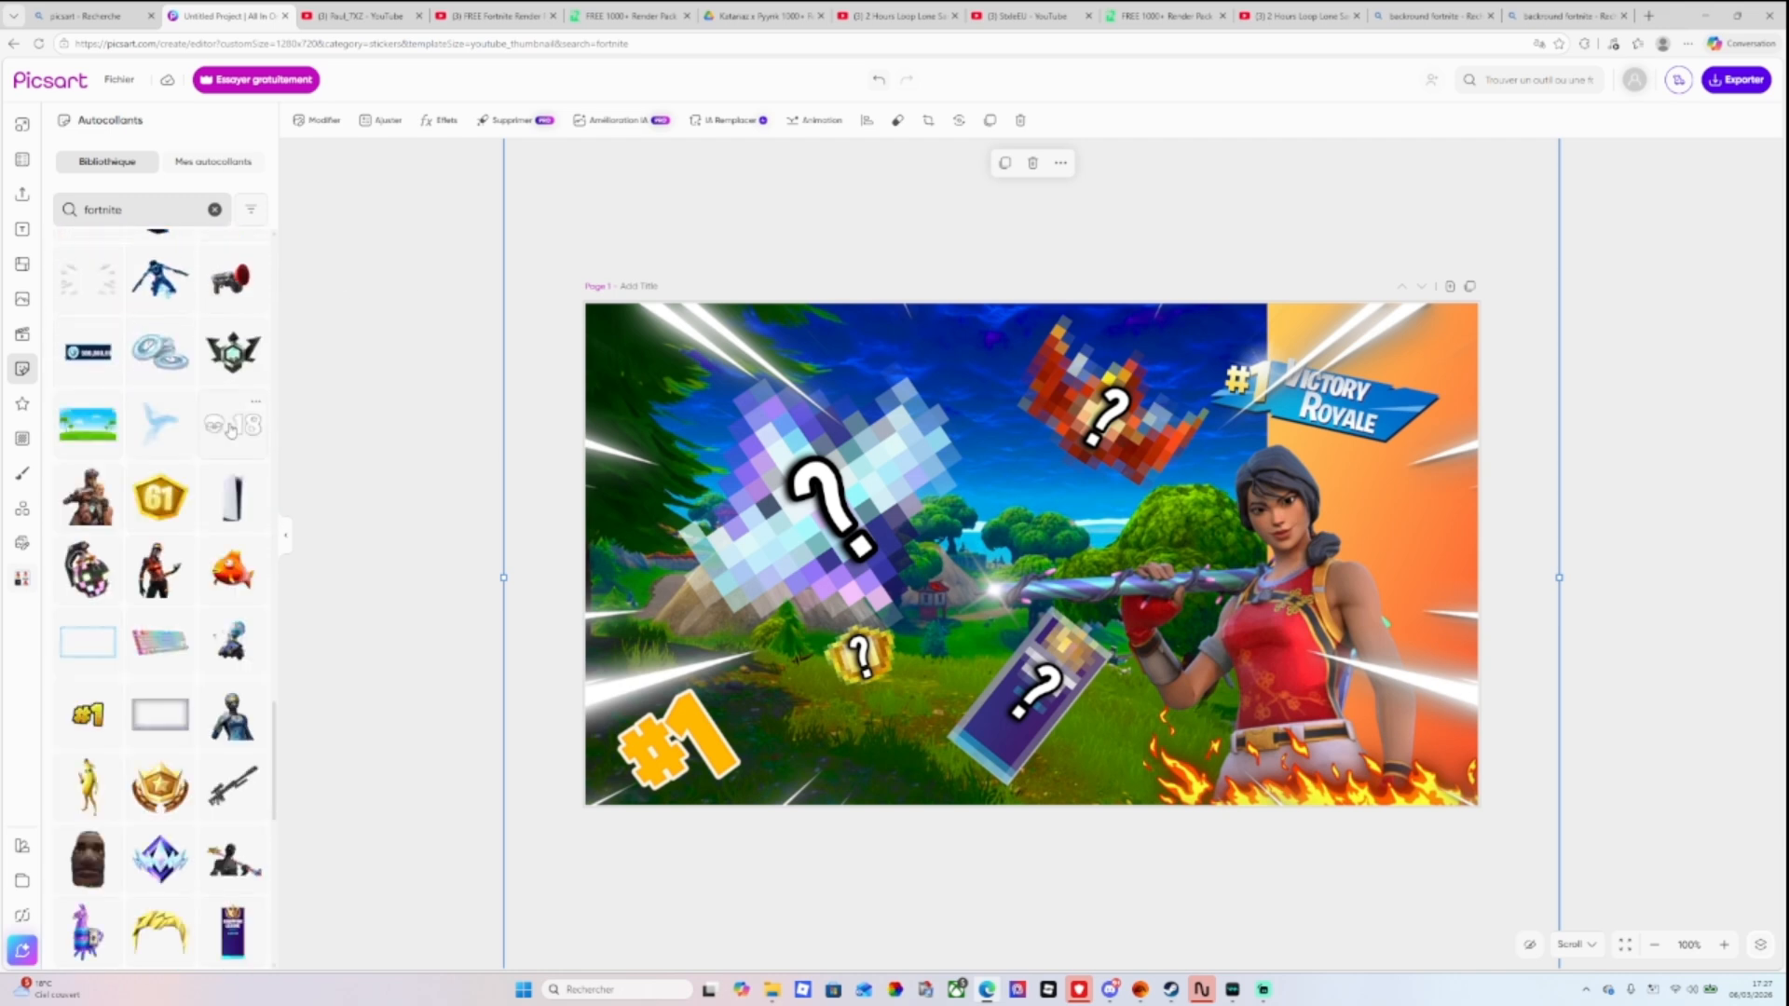
scroll(233, 466, "up", 4)
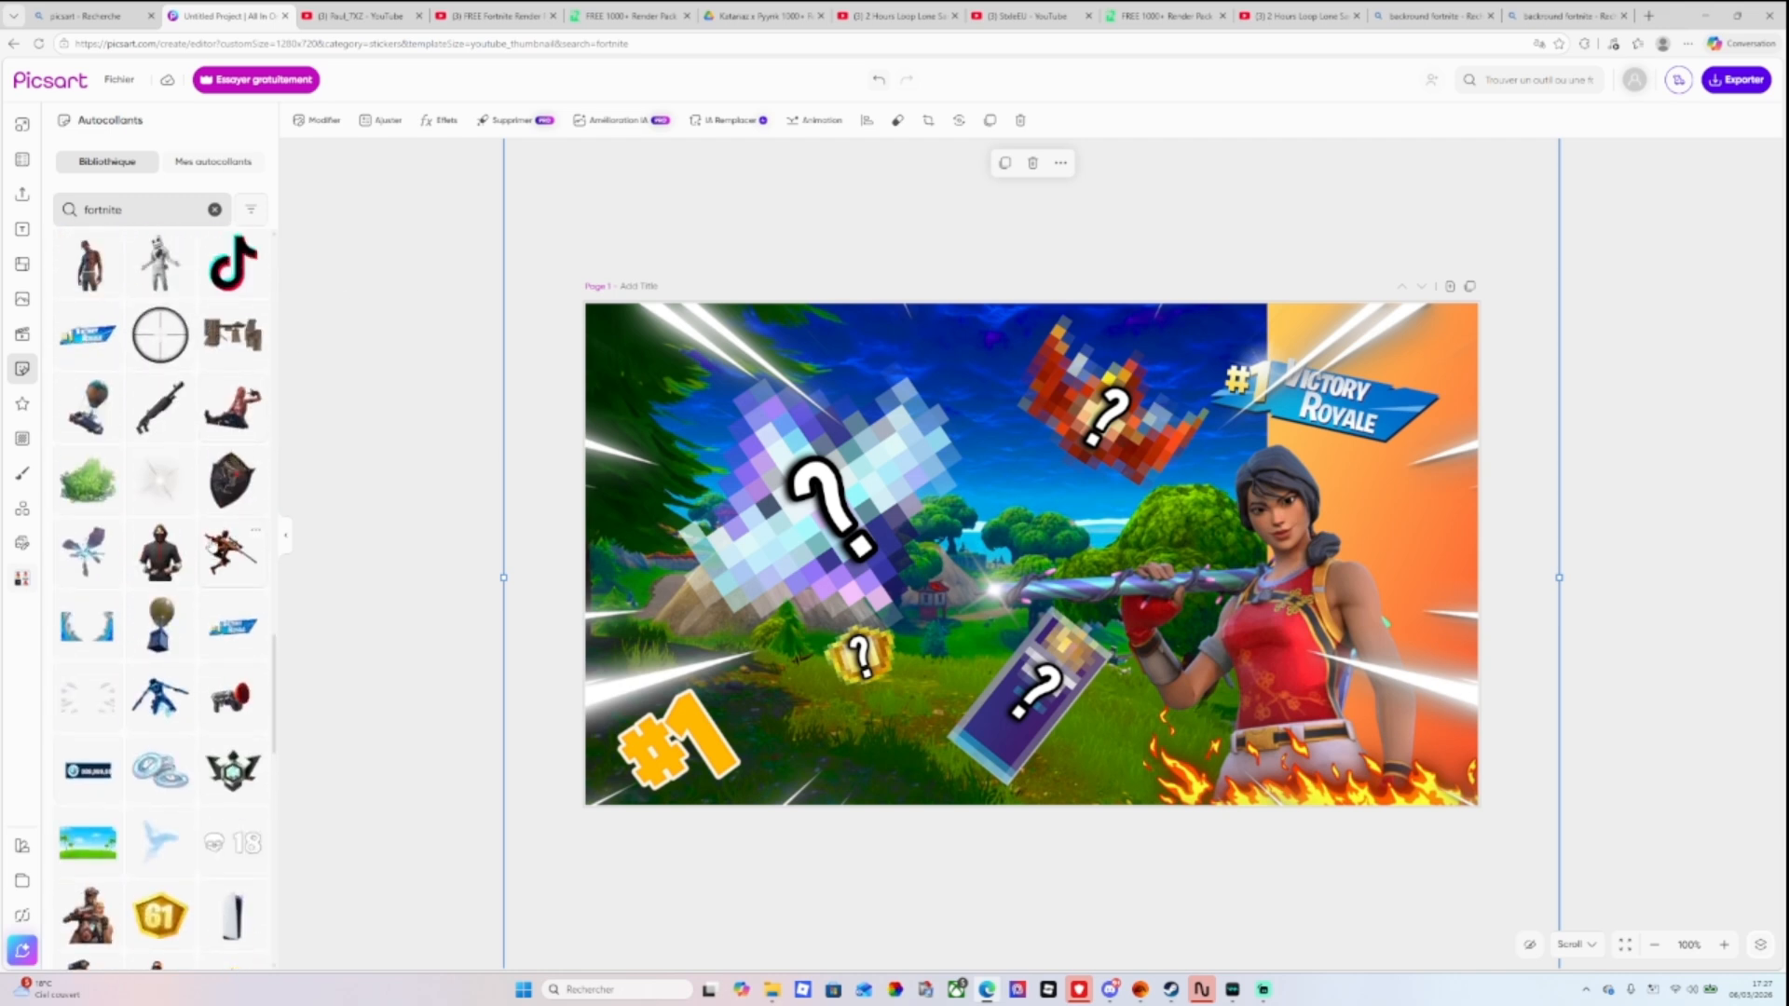
scroll(103, 567, "down", 4)
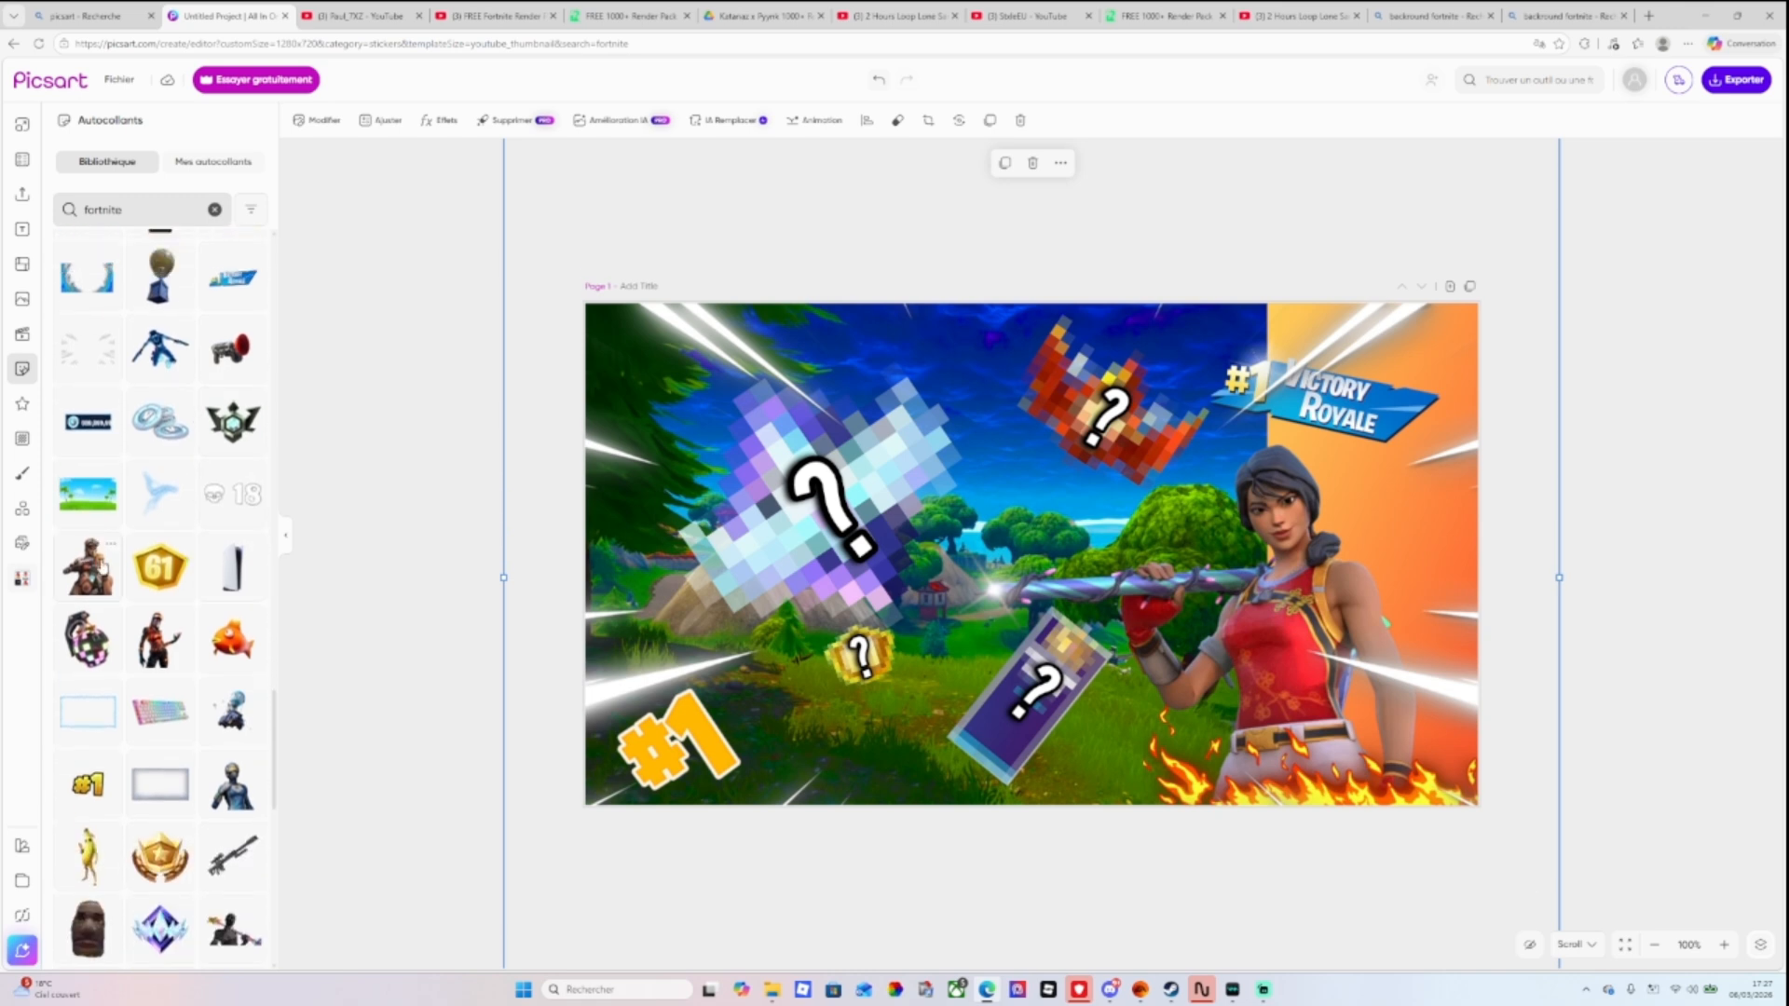
scroll(139, 578, "down", 7)
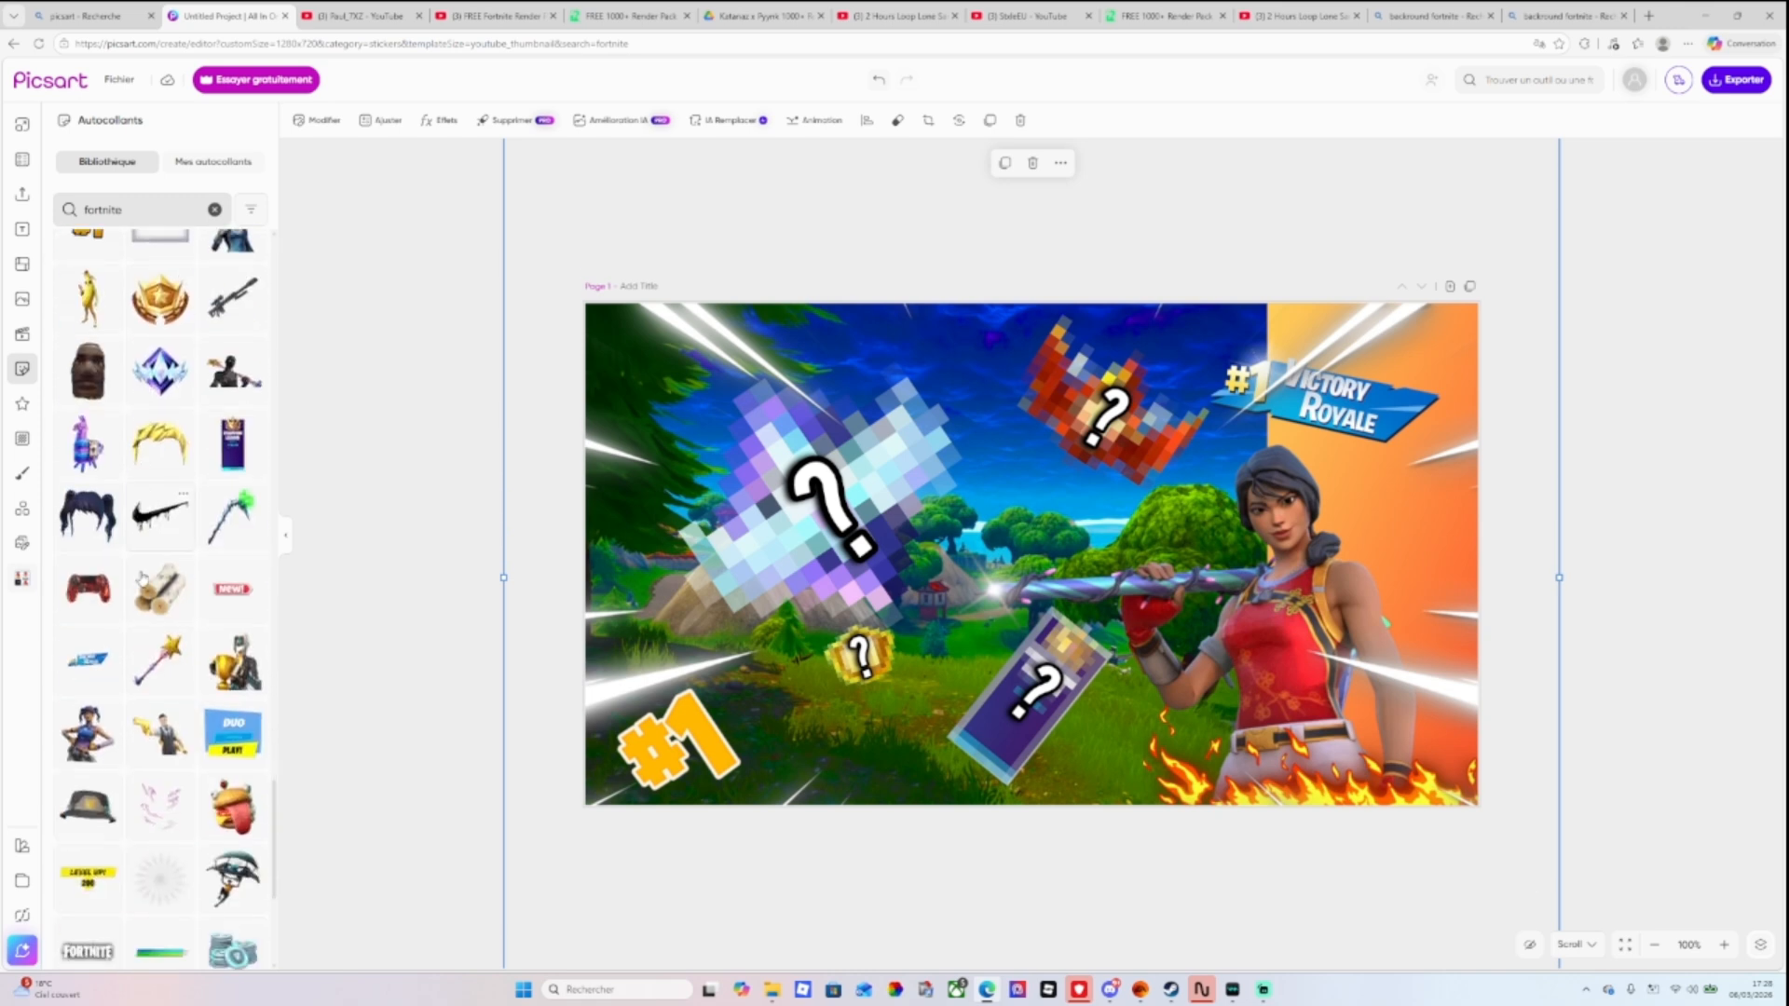
scroll(141, 580, "up", 1)
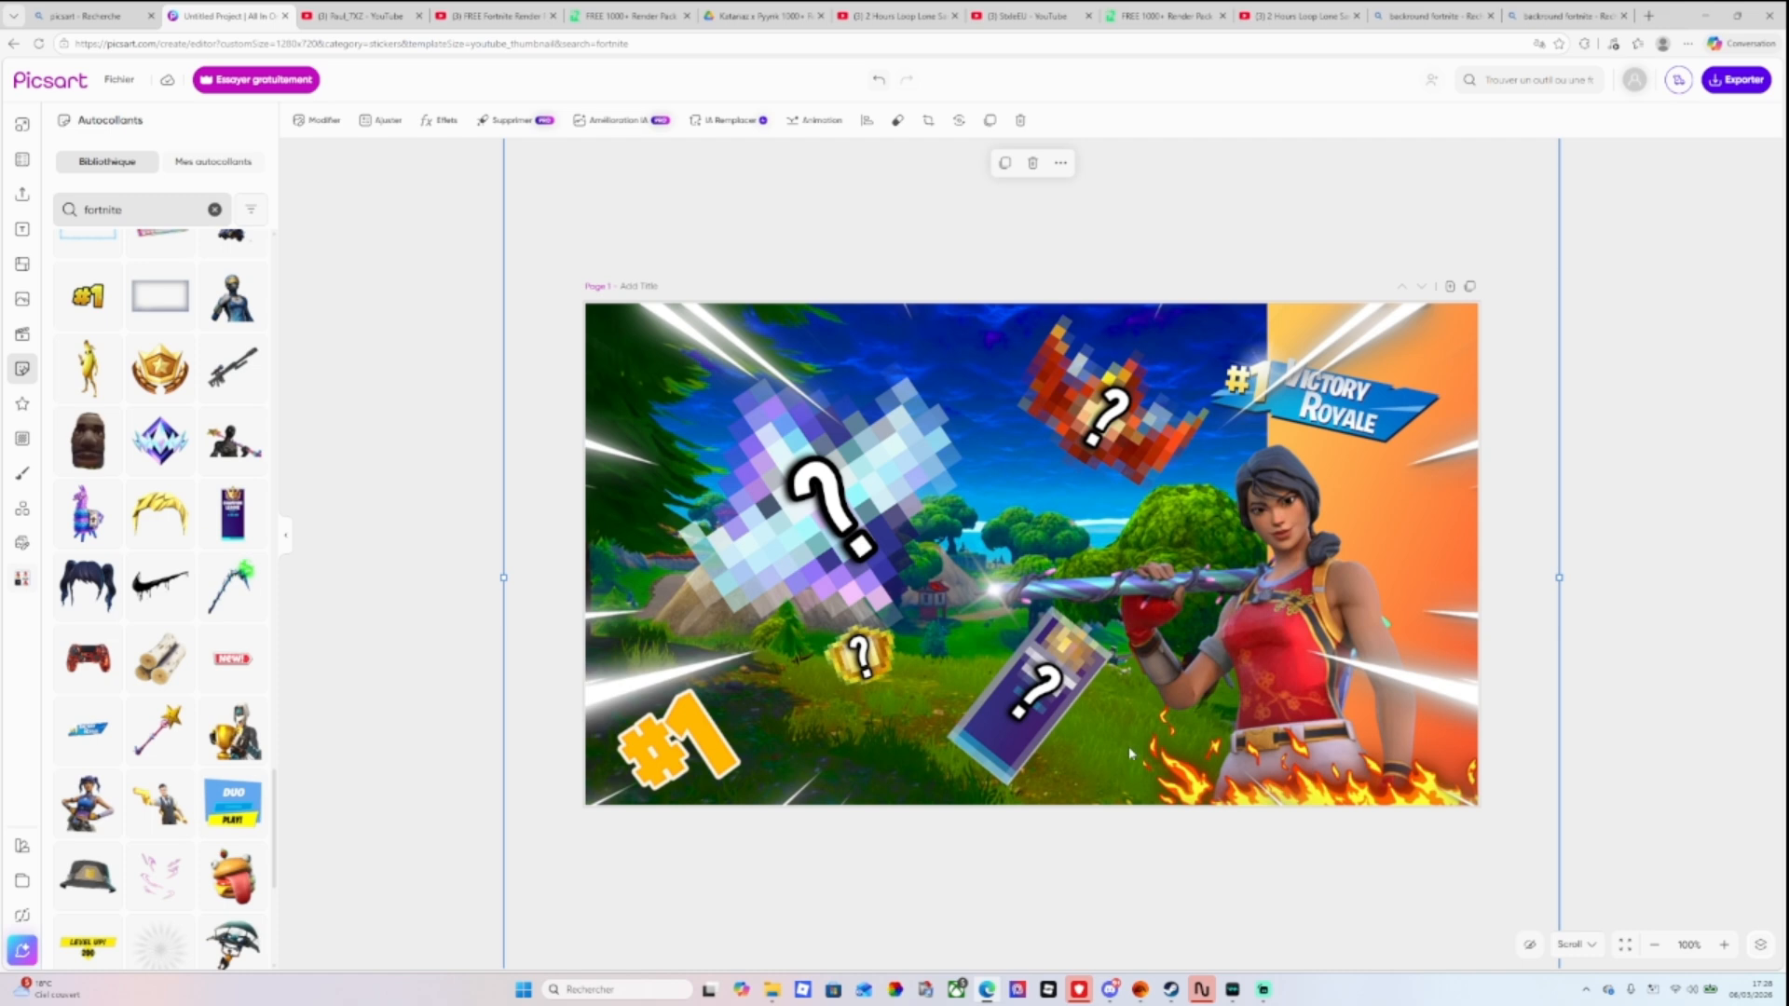